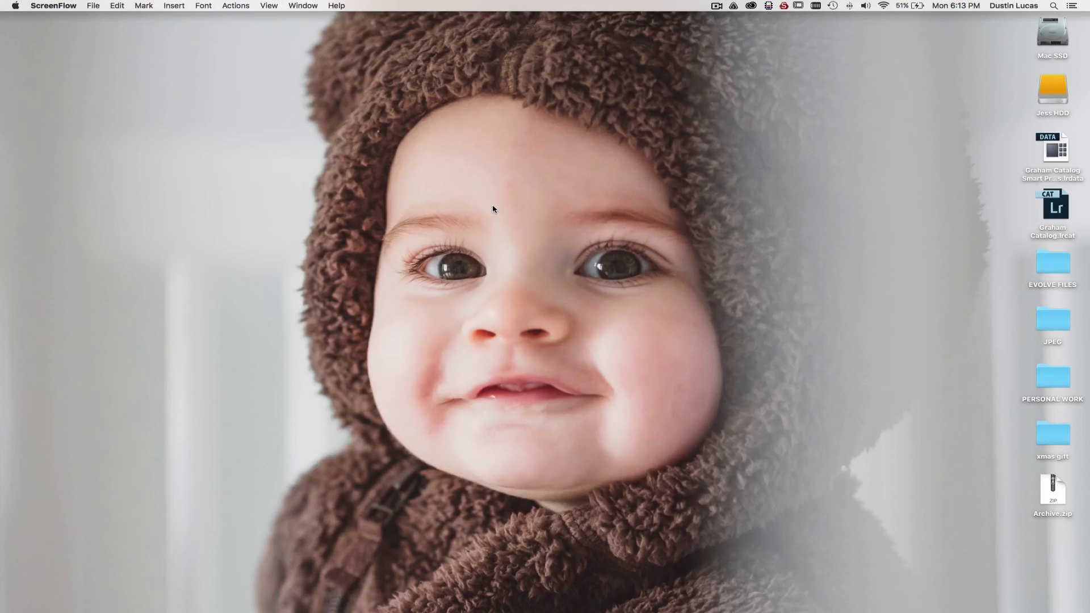
# Step: Launch Adobe Lightroom and cancel the Photos library restoration
pyautogui.moveTo(539, 608)
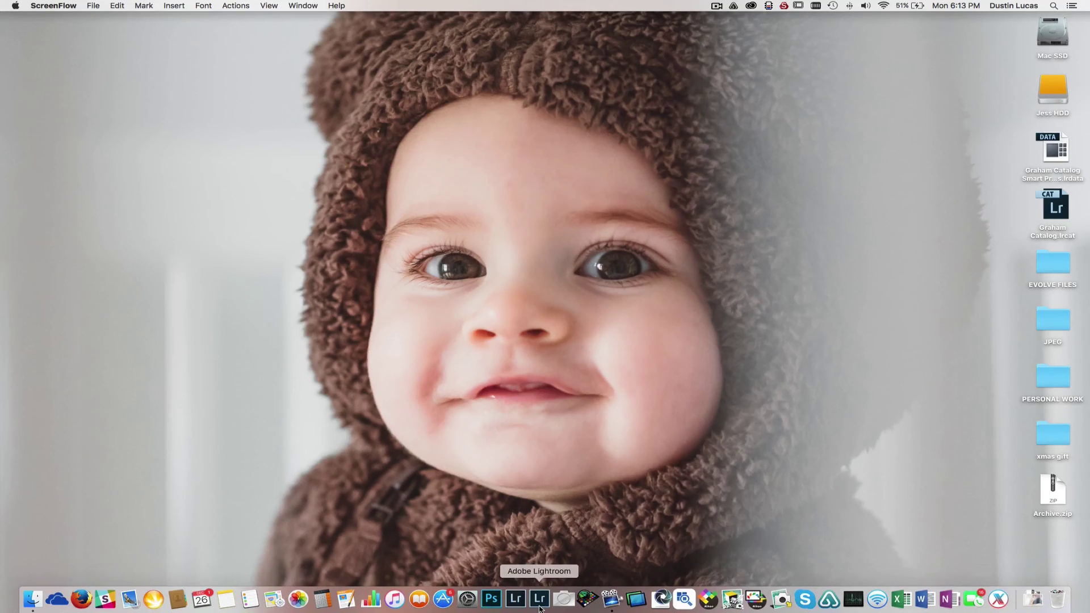
pyautogui.click(539, 602)
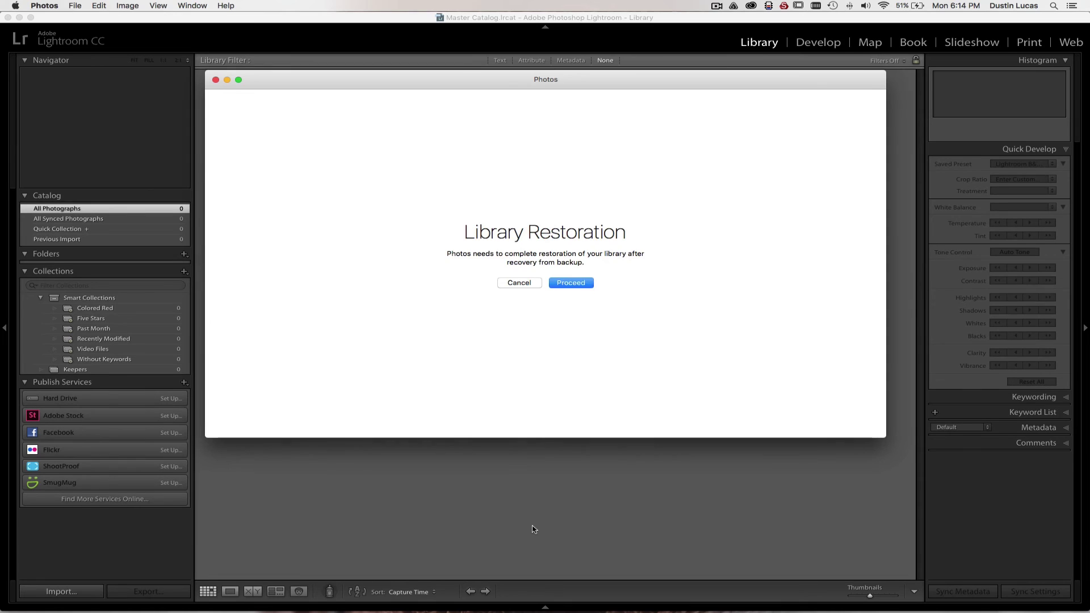
pyautogui.click(518, 283)
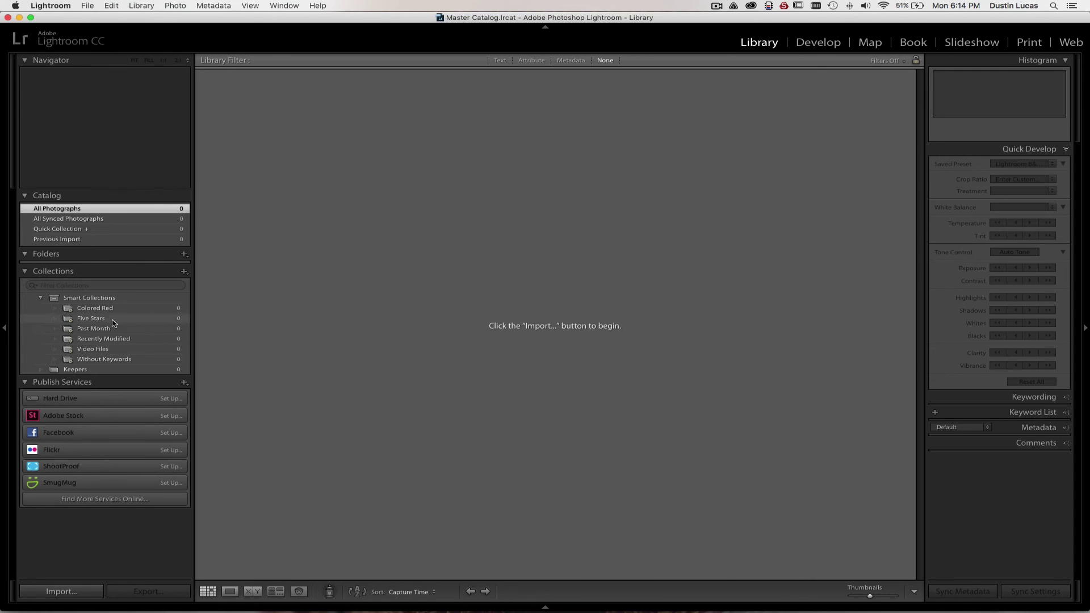
pyautogui.click(91, 6)
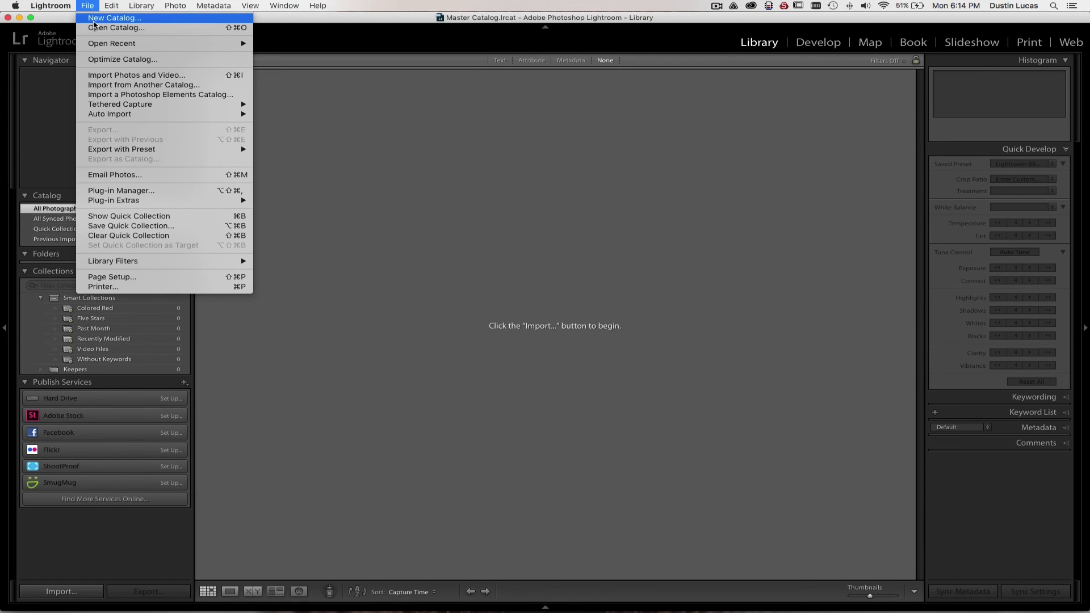
pyautogui.press('Escape')
# Step: Switch to Finder, examine the catalog files in the home folder's Pictures > Lightroom folder, and return to Lightroom
pyautogui.press('super+Tab')
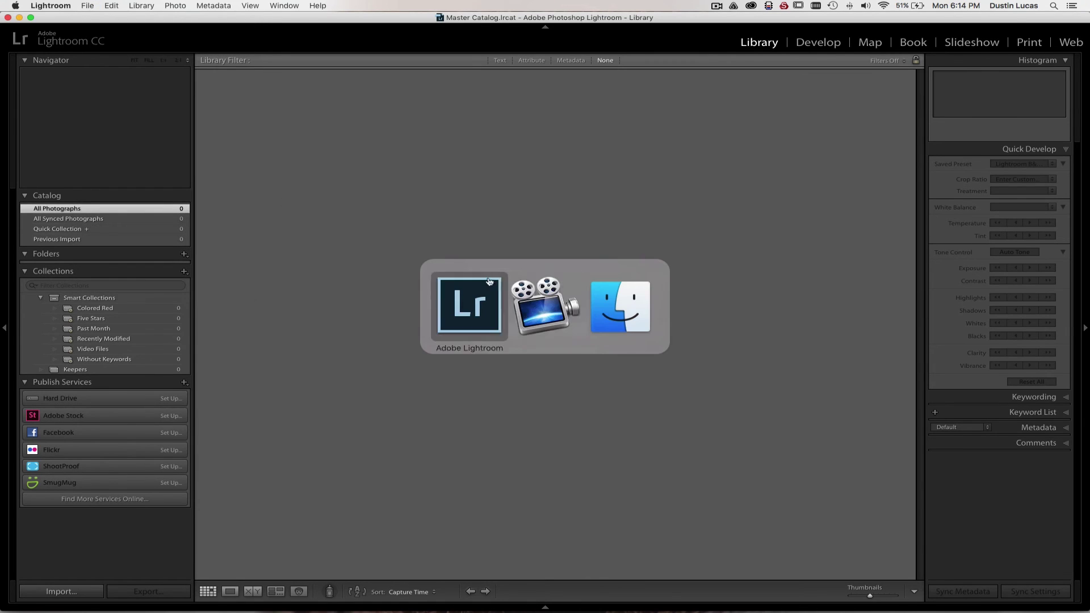
pyautogui.click(616, 308)
pyautogui.moveTo(153, 597)
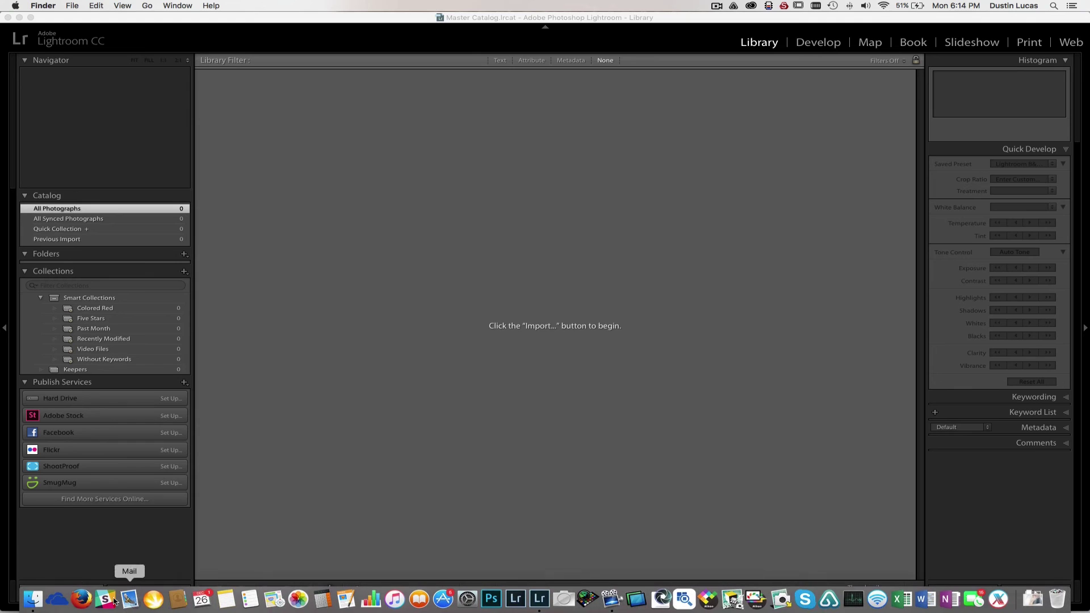
pyautogui.click(30, 600)
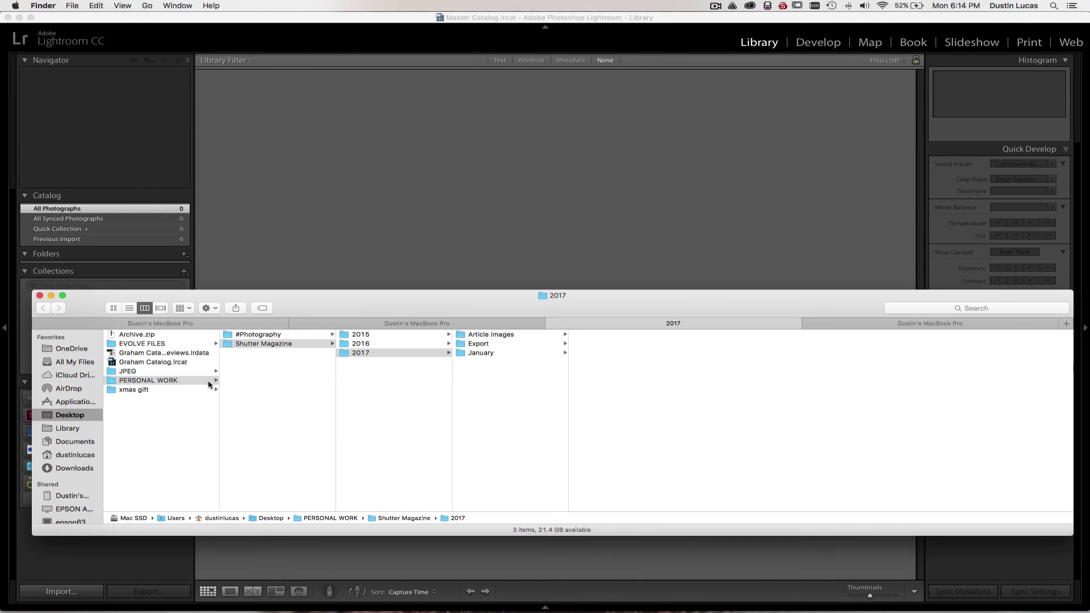
pyautogui.click(70, 455)
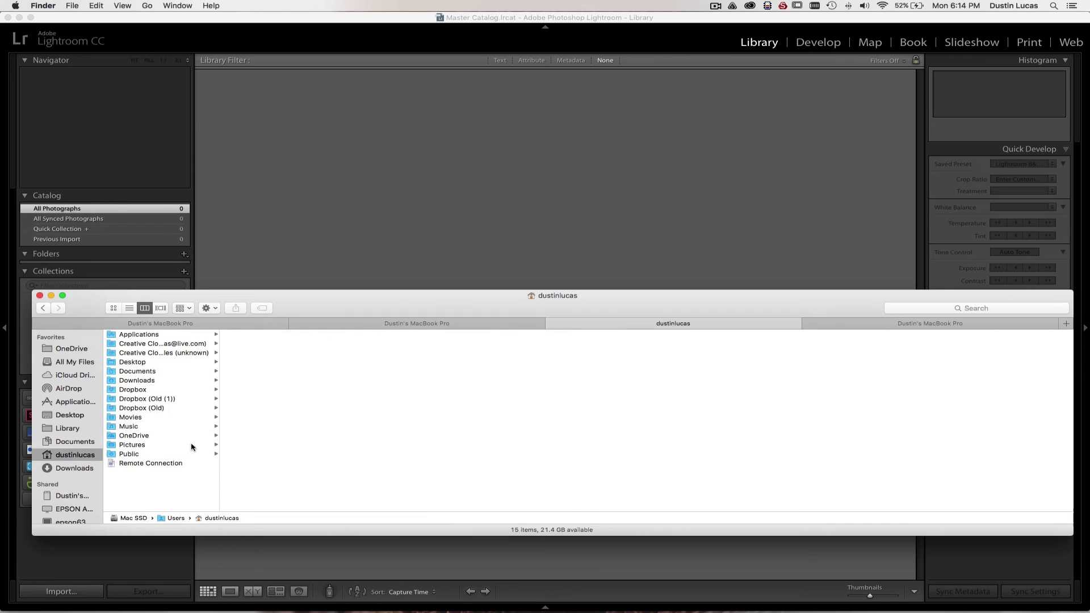
pyautogui.click(152, 446)
pyautogui.click(265, 371)
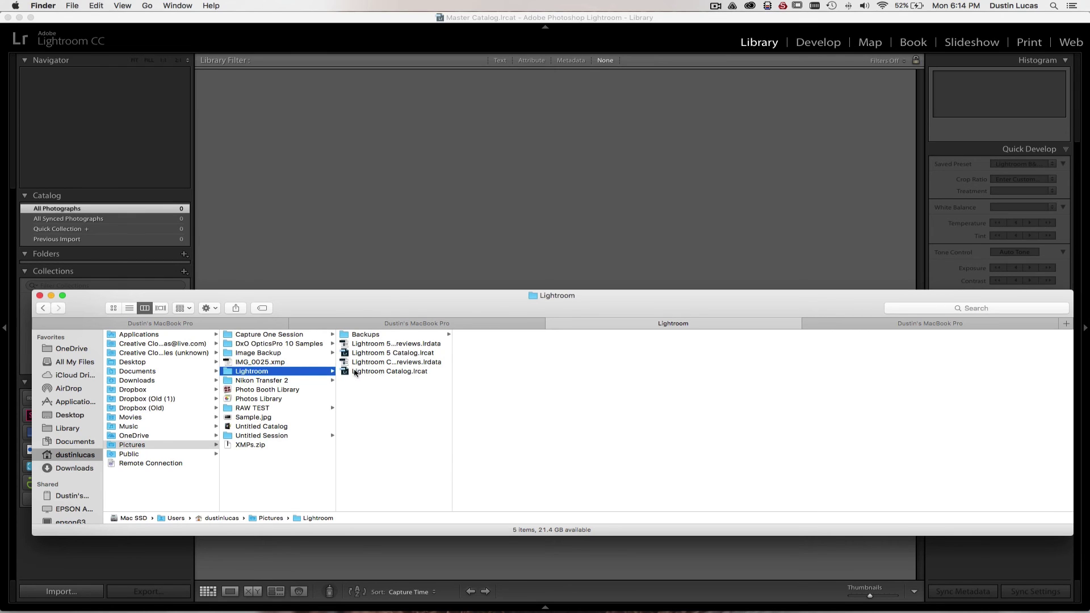
pyautogui.click(349, 248)
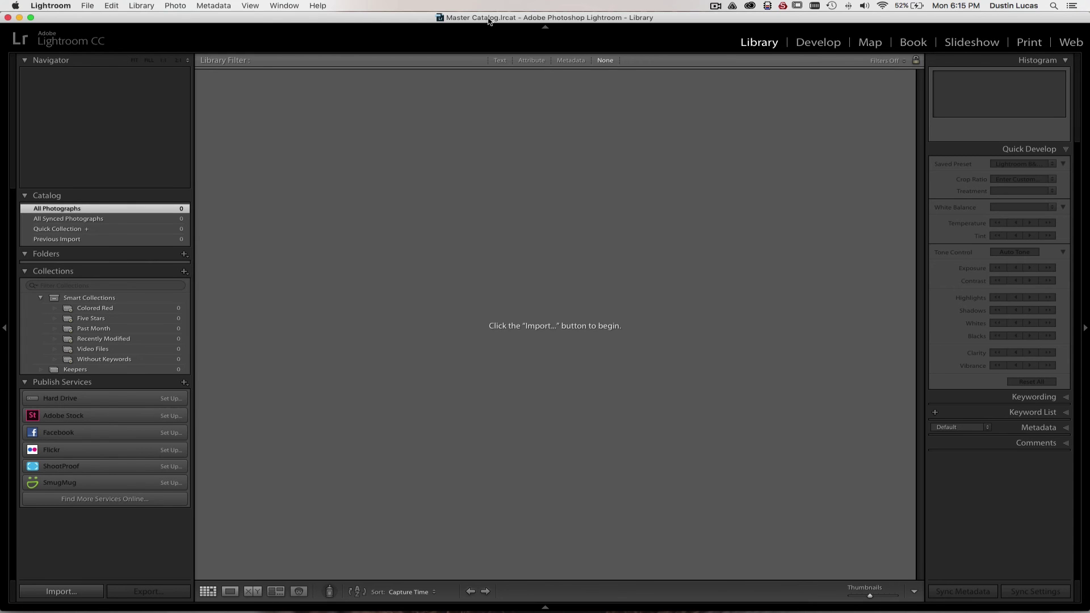
# Step: Switch to Finder, examine the image folders inside DCIM on the NIKON D750 card, and return to Lightroom
pyautogui.press('super+Tab')
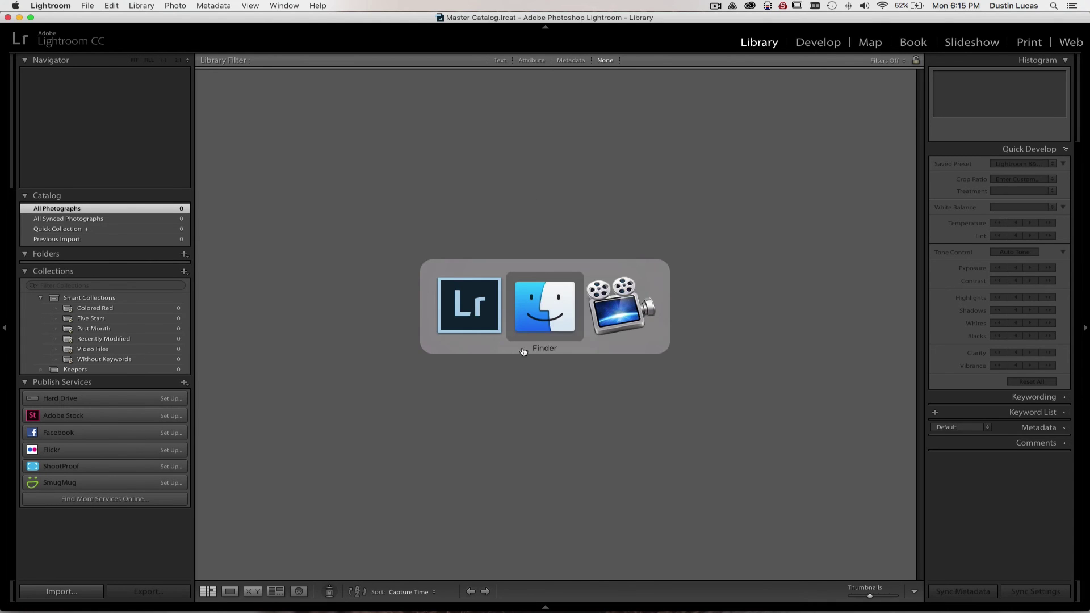
pyautogui.scroll(-5, 65, 462)
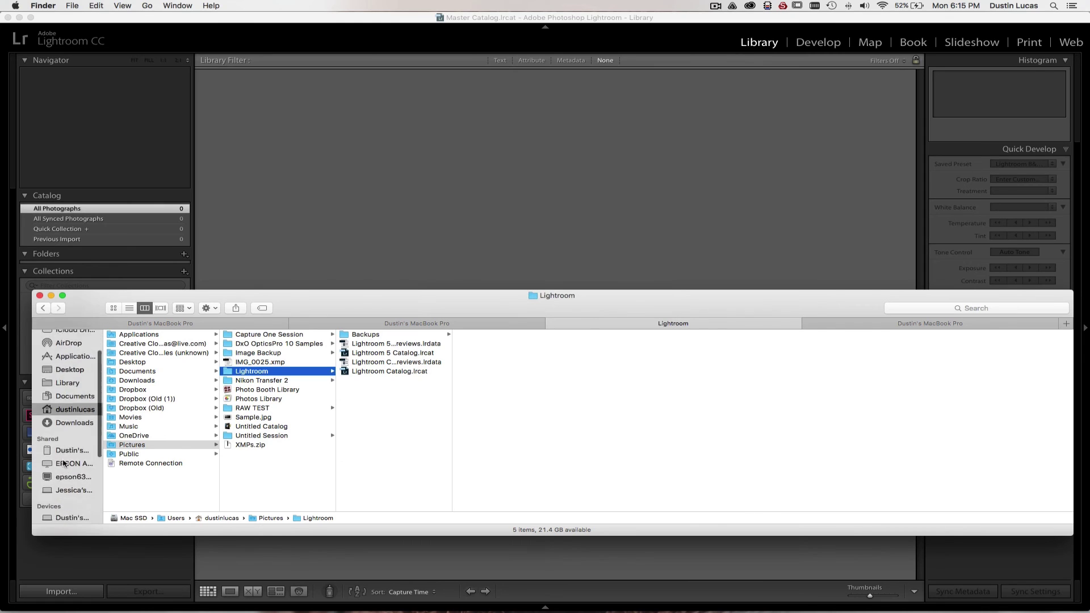
pyautogui.click(66, 462)
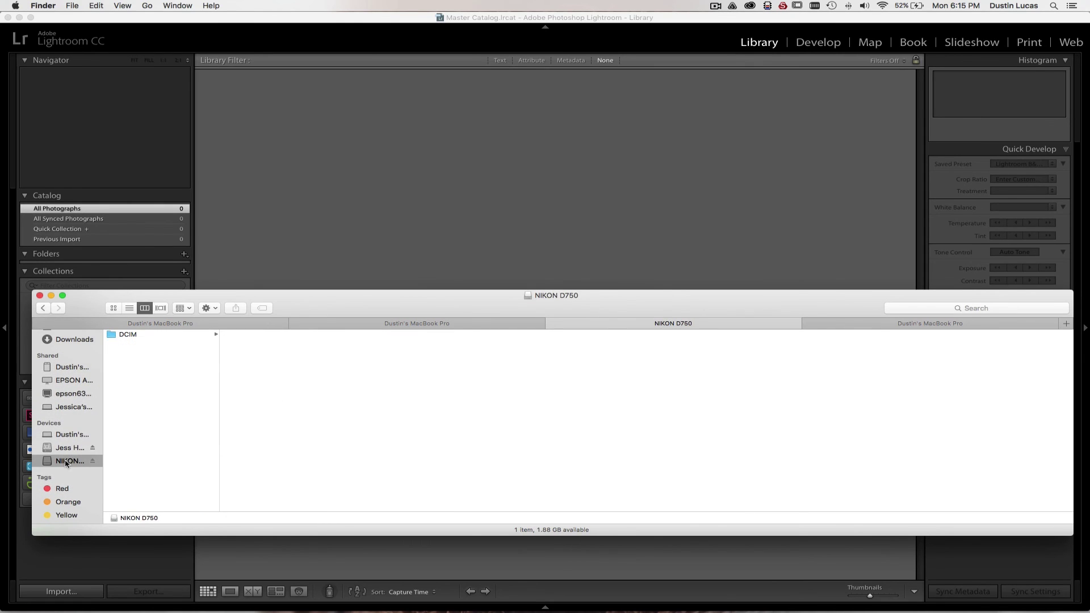
pyautogui.click(158, 337)
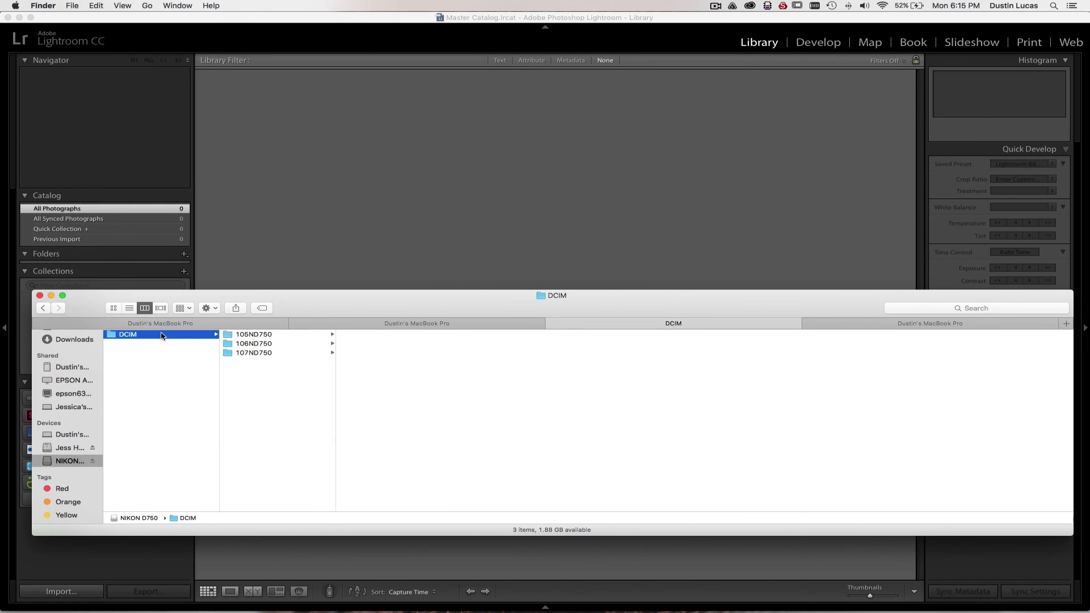
pyautogui.moveTo(260, 298); pyautogui.dragTo(259, 299)
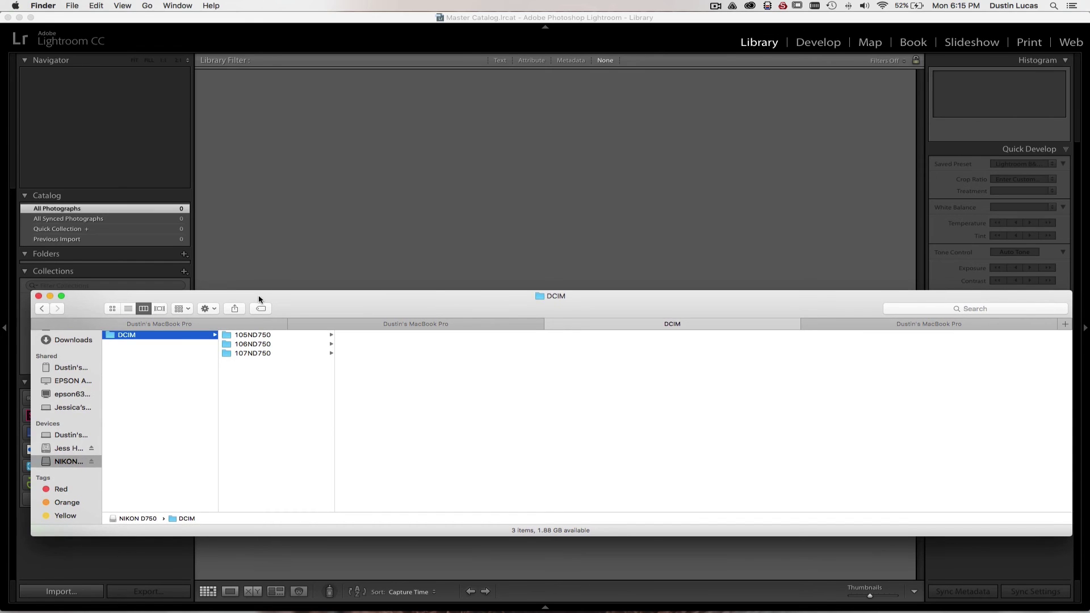
pyautogui.click(263, 345)
pyautogui.keyDown('super'); pyautogui.click(269, 344); pyautogui.keyUp('super')
pyautogui.press('Down')
pyautogui.press('Left')
pyautogui.click(457, 185)
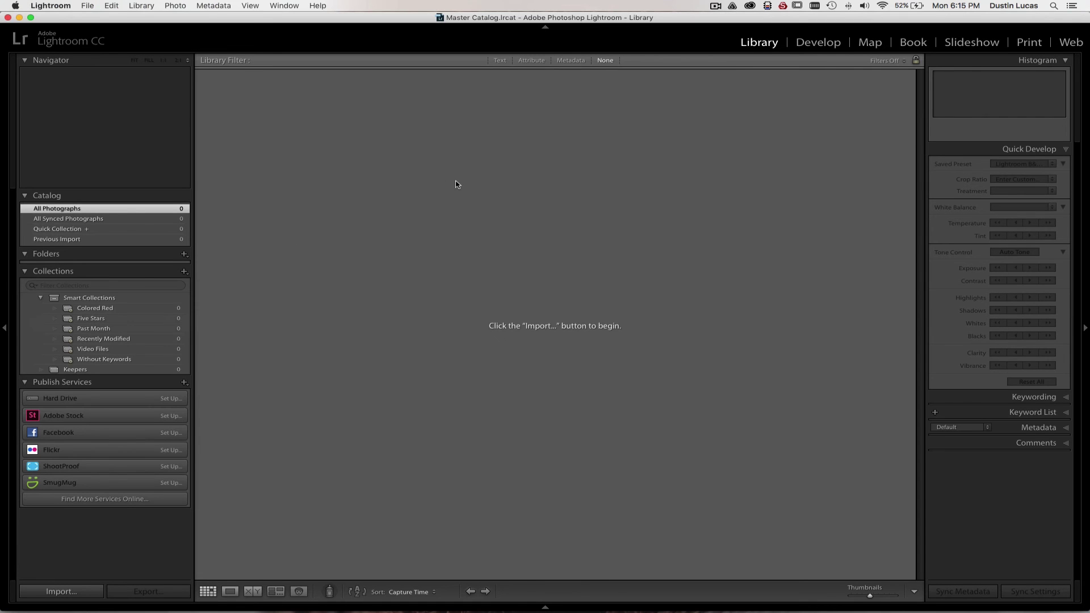
# Step: Start a photo import and select the 105ND750, 106ND750 and 107ND750 folders on the NIKON D750 card as the source
pyautogui.press('super+shift+i')
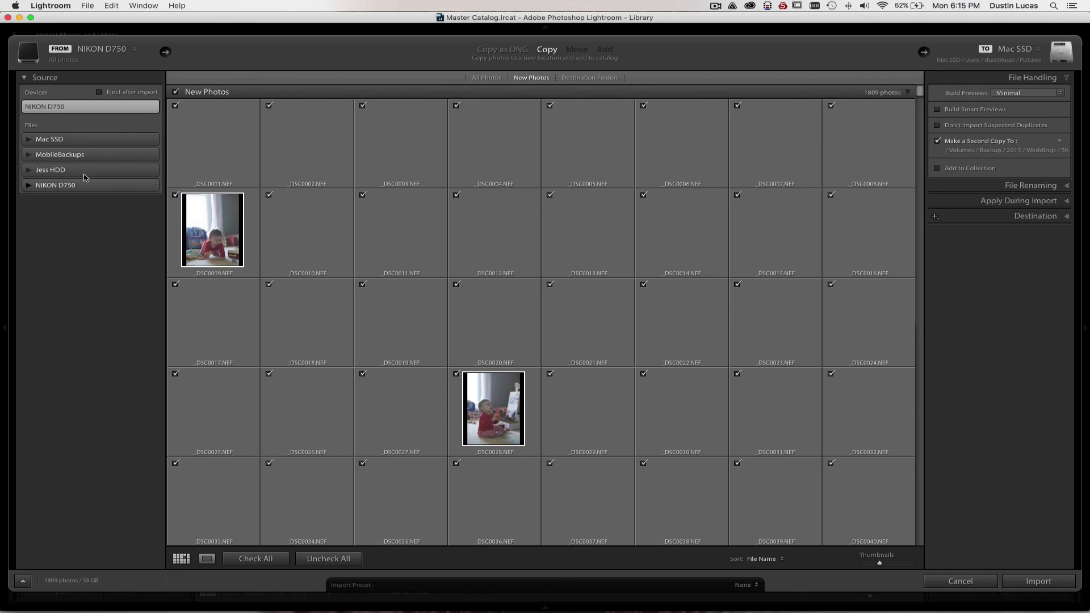
pyautogui.click(30, 170)
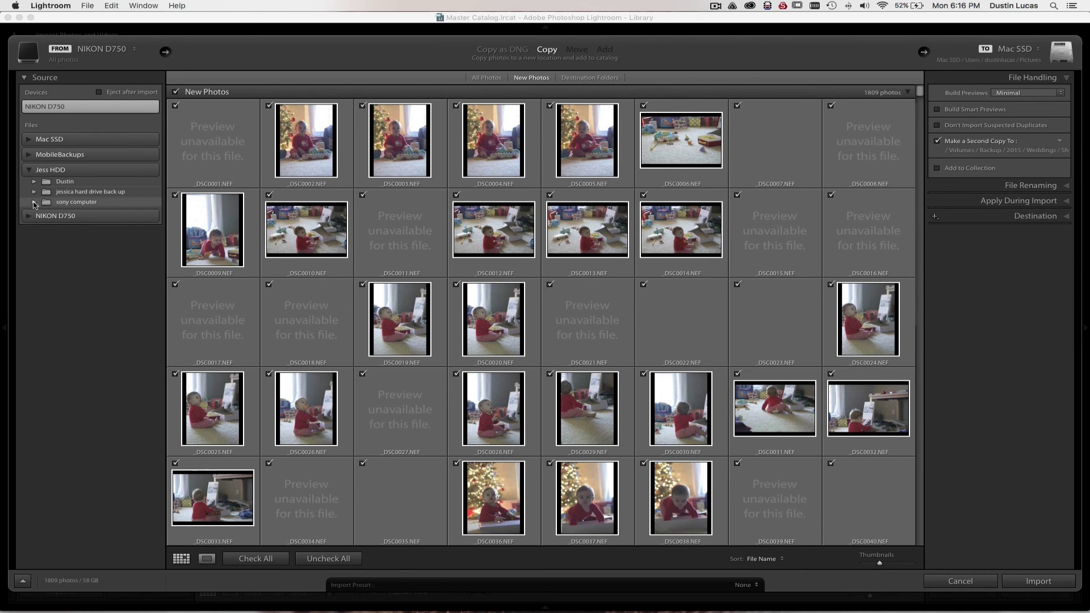
pyautogui.click(29, 216)
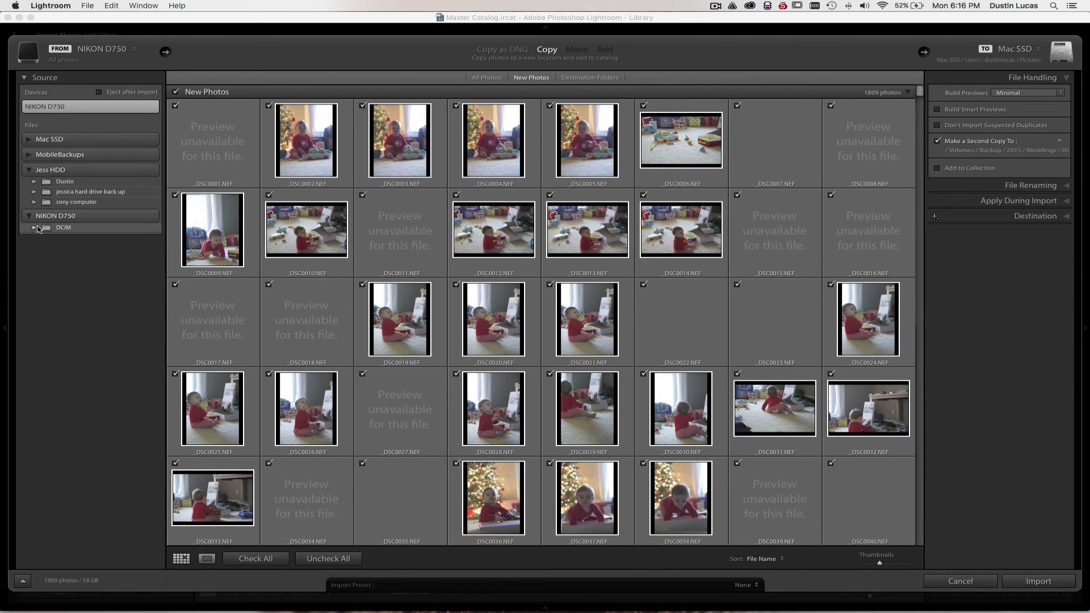
pyautogui.click(34, 228)
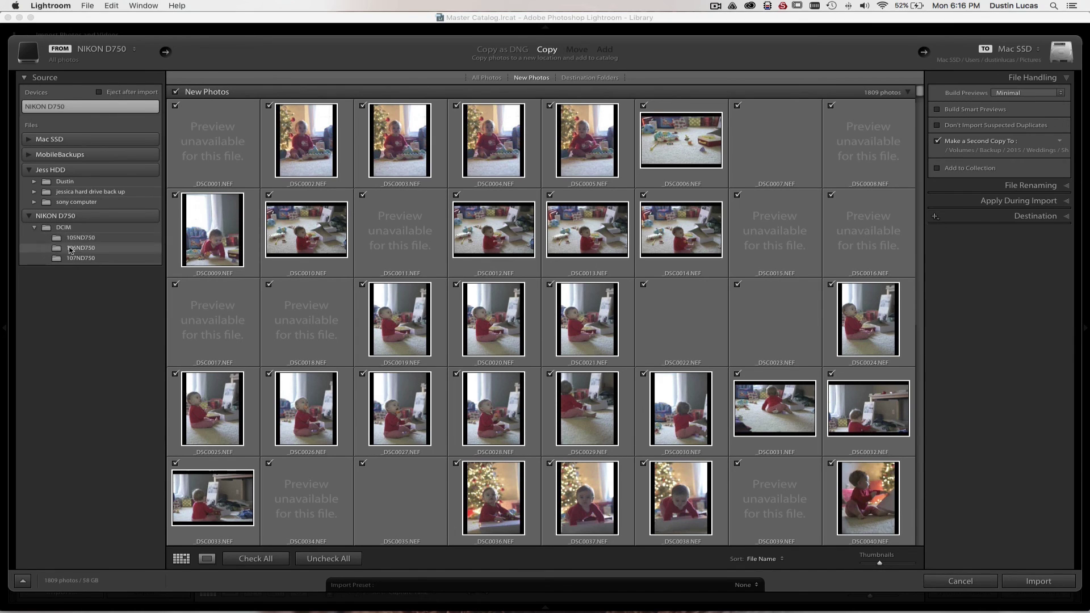
pyautogui.click(68, 237)
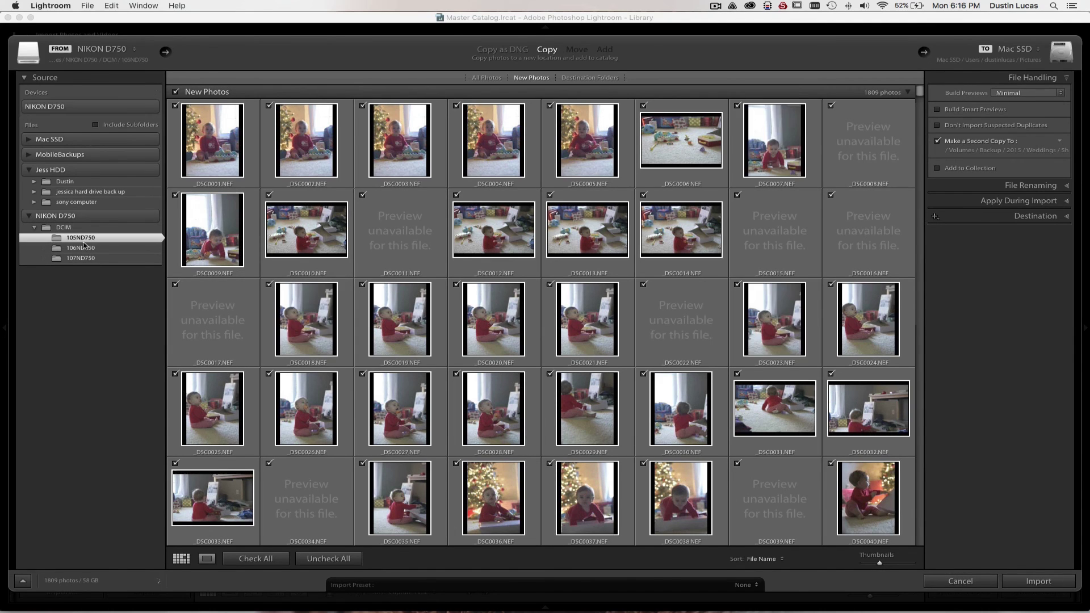
pyautogui.keyDown('shift'); pyautogui.click(83, 248); pyautogui.keyUp('shift')
pyautogui.keyDown('shift'); pyautogui.click(80, 258); pyautogui.keyUp('shift')
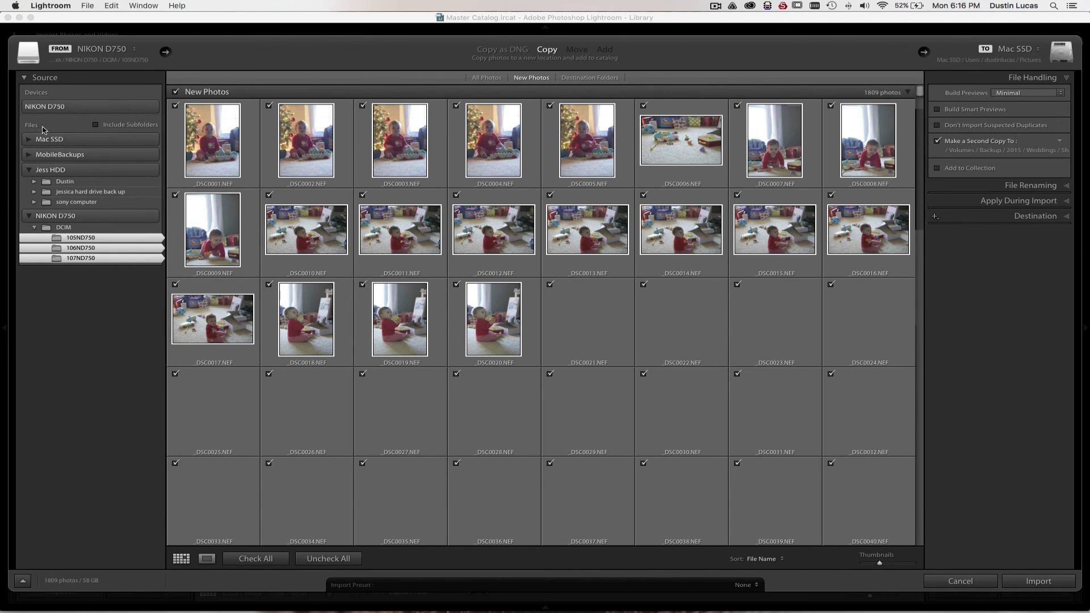
# Step: Set the card's DCIM folder as the import source with subfolders included, temporarily adding the external drive's hard drive back up folder
pyautogui.click(44, 108)
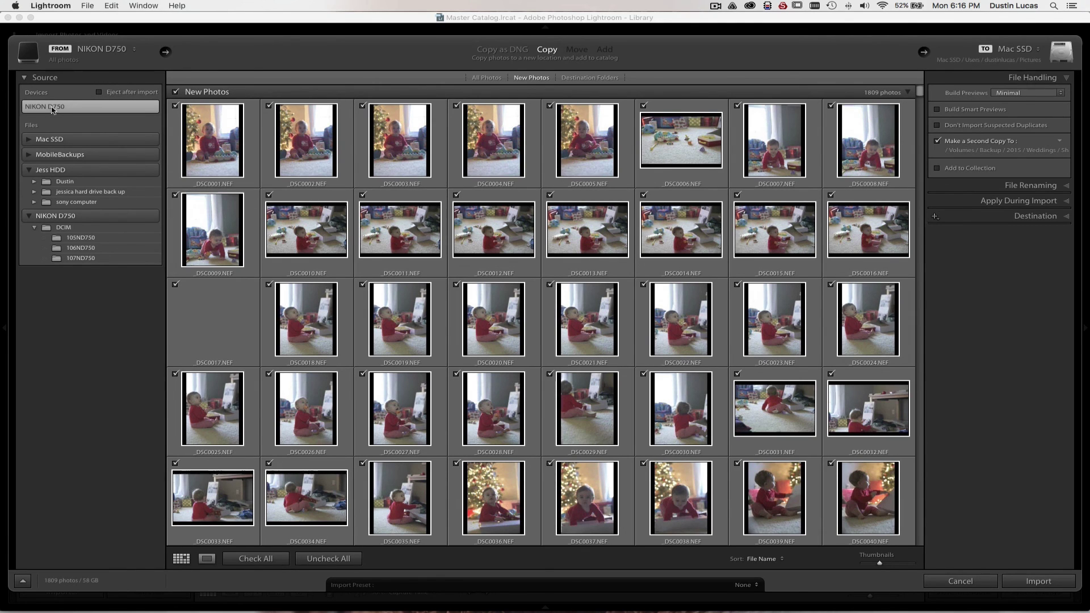
pyautogui.click(58, 227)
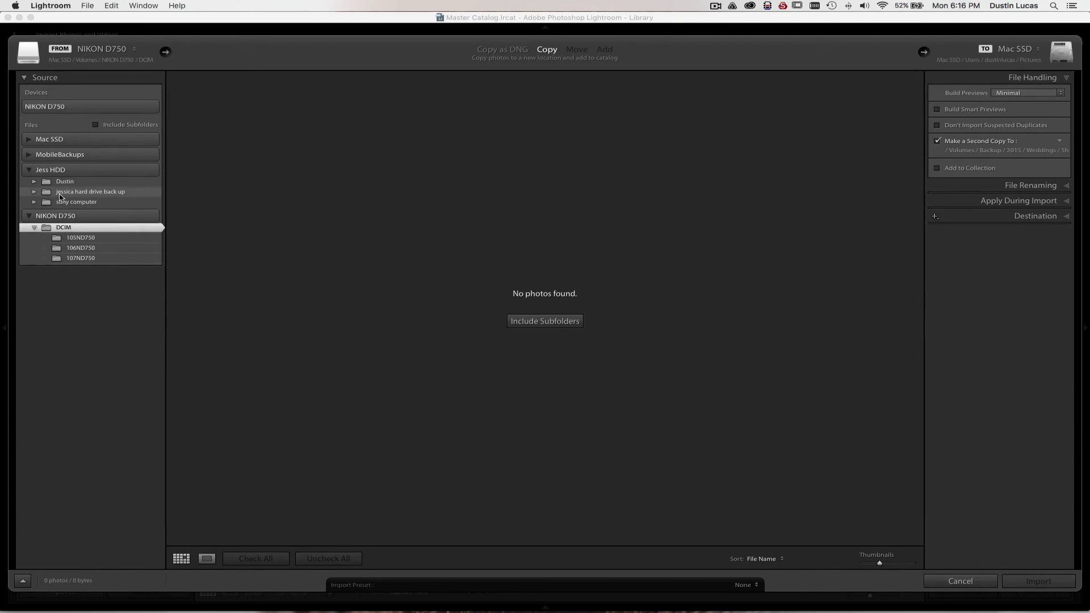
pyautogui.click(75, 194)
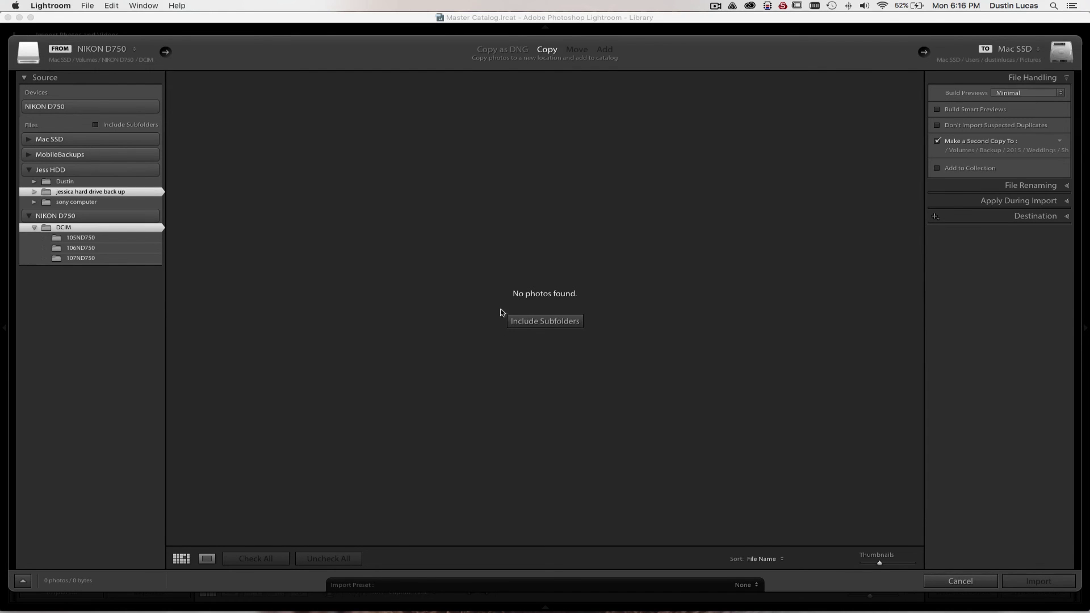
pyautogui.click(533, 320)
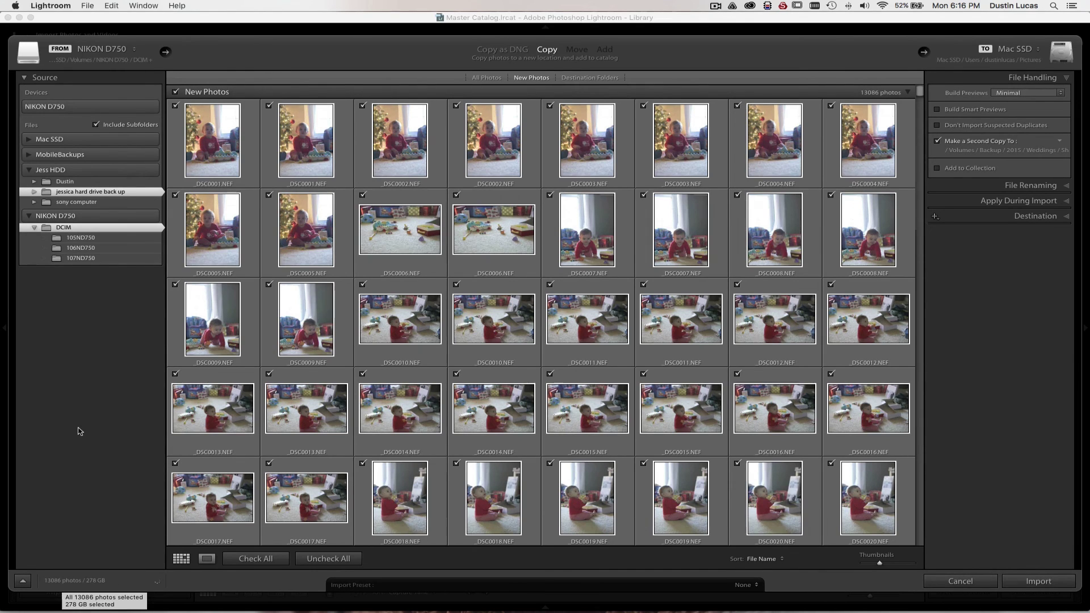
pyautogui.keyDown('super'); pyautogui.click(110, 191); pyautogui.keyUp('super')
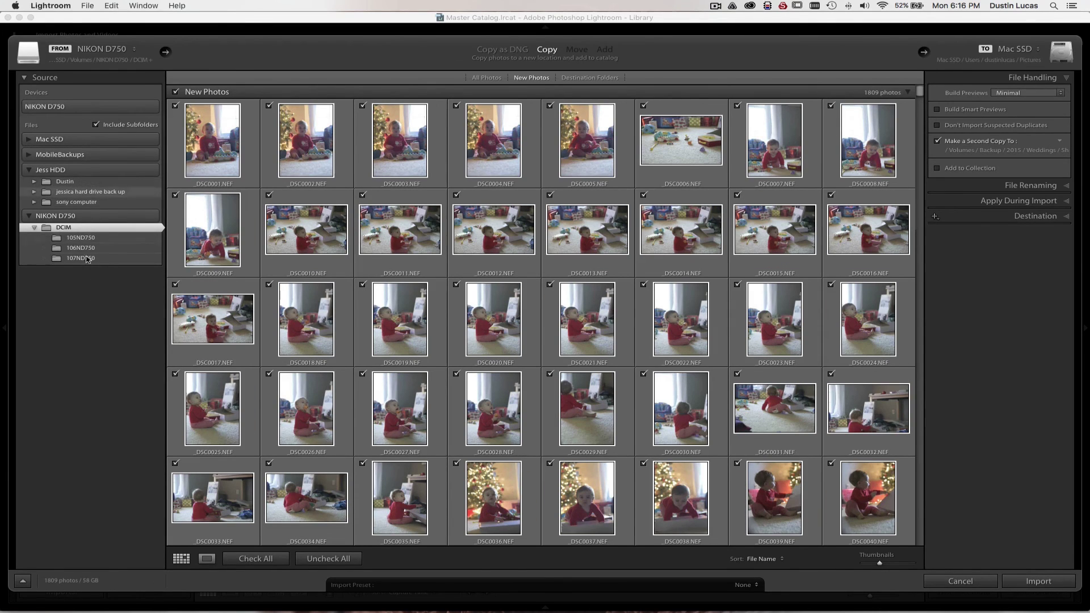
# Step: Try the external drive's hard drive back up folder as the import source, and switch back to the card's DCIM folder
pyautogui.click(30, 217)
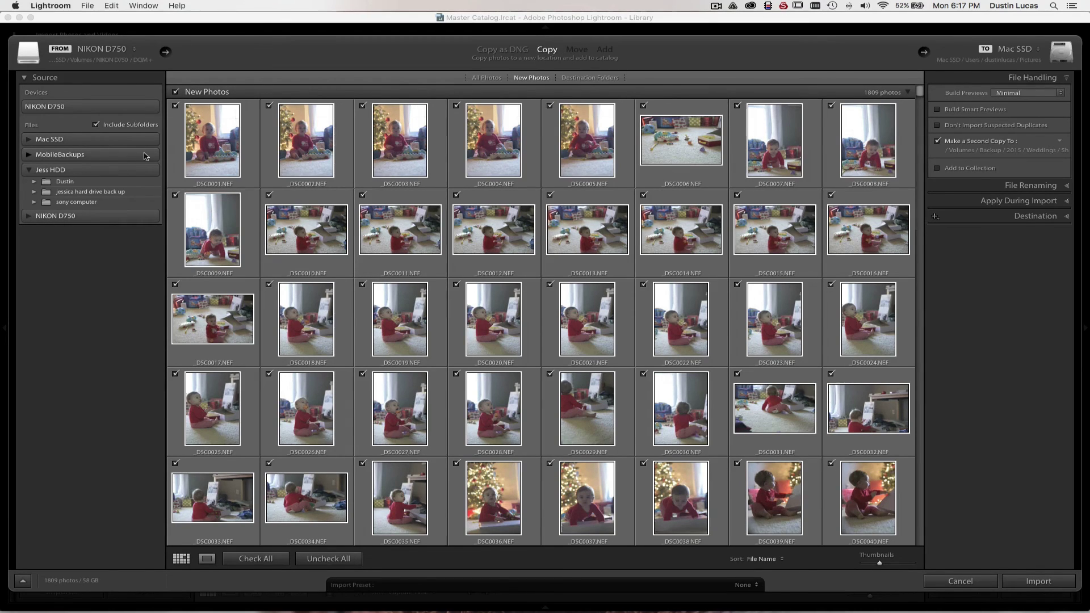
pyautogui.click(76, 193)
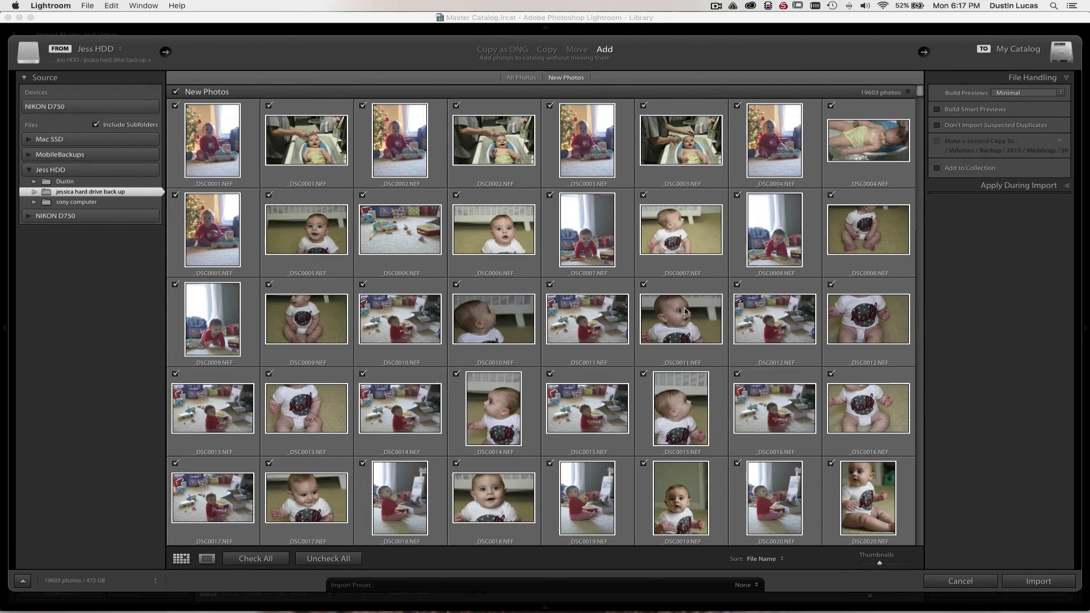
pyautogui.click(56, 215)
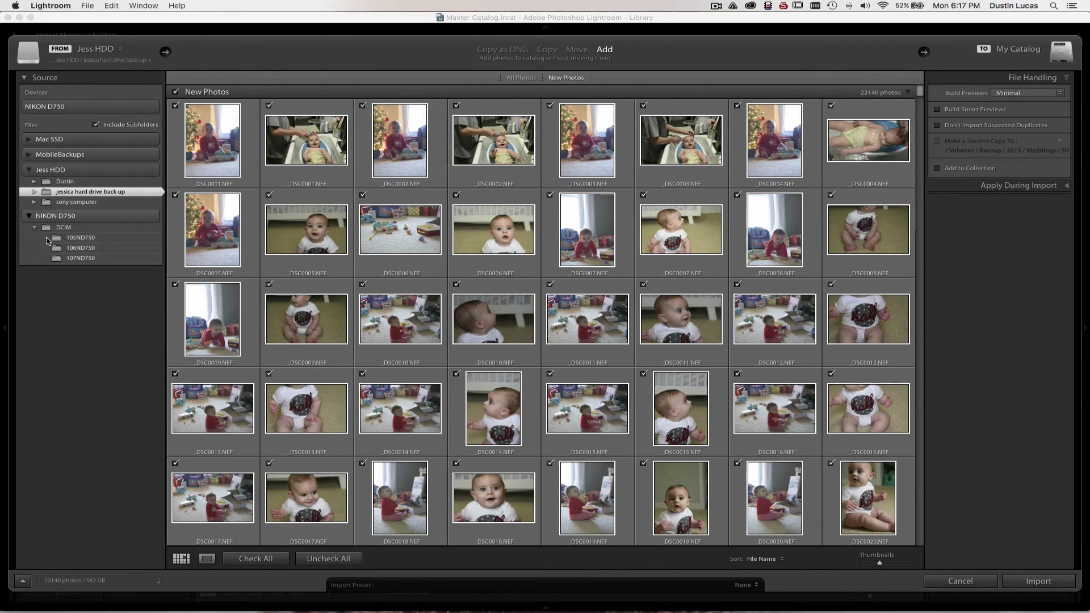
pyautogui.click(65, 228)
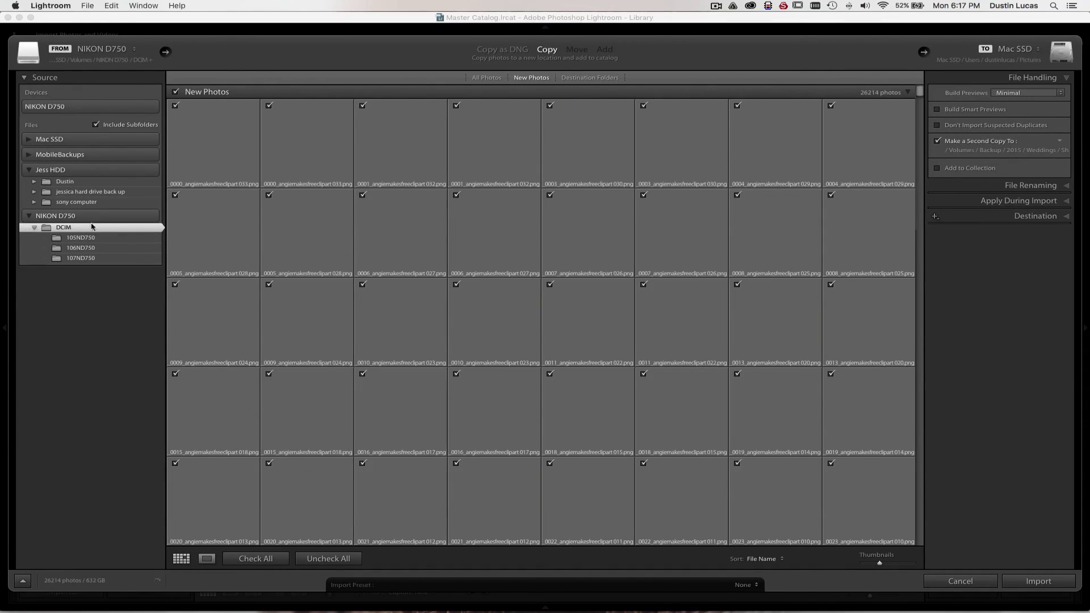
pyautogui.click(34, 228)
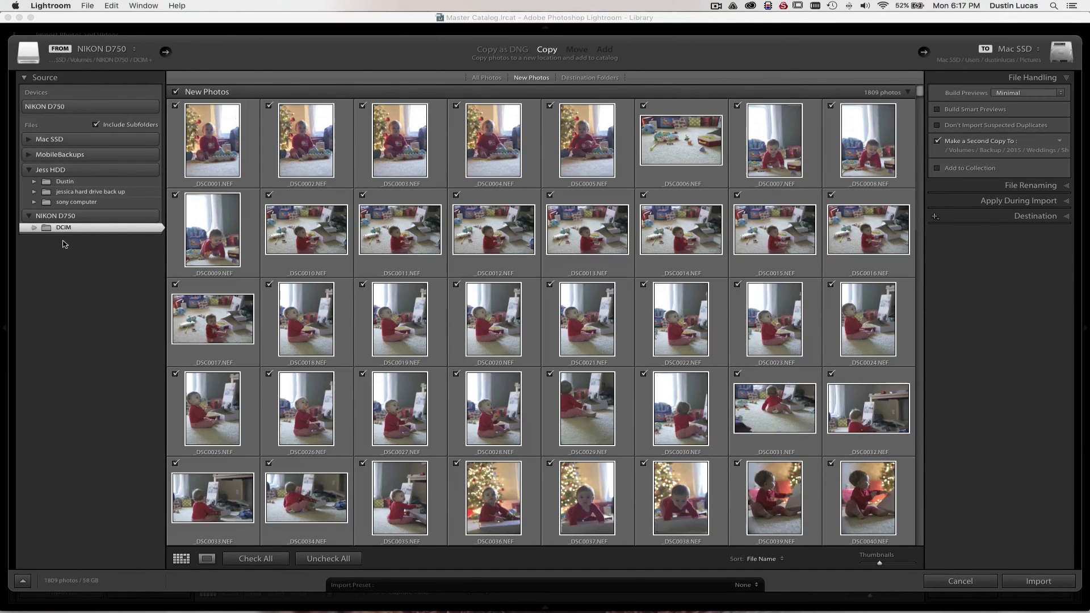
pyautogui.click(36, 229)
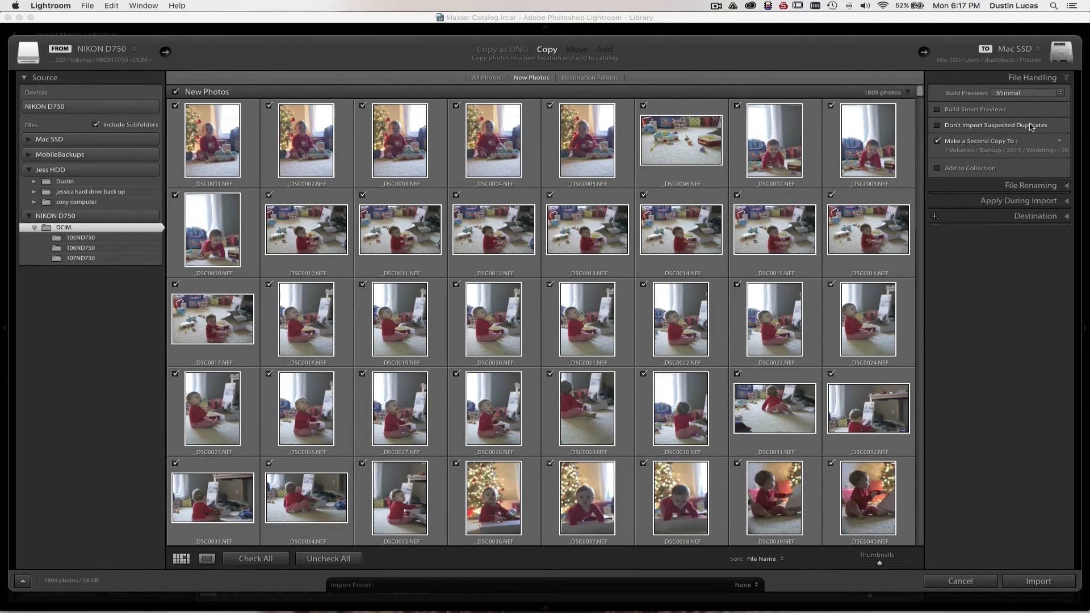
# Step: Collapse the File Handling settings and expand the Destination settings for the import
pyautogui.click(1050, 78)
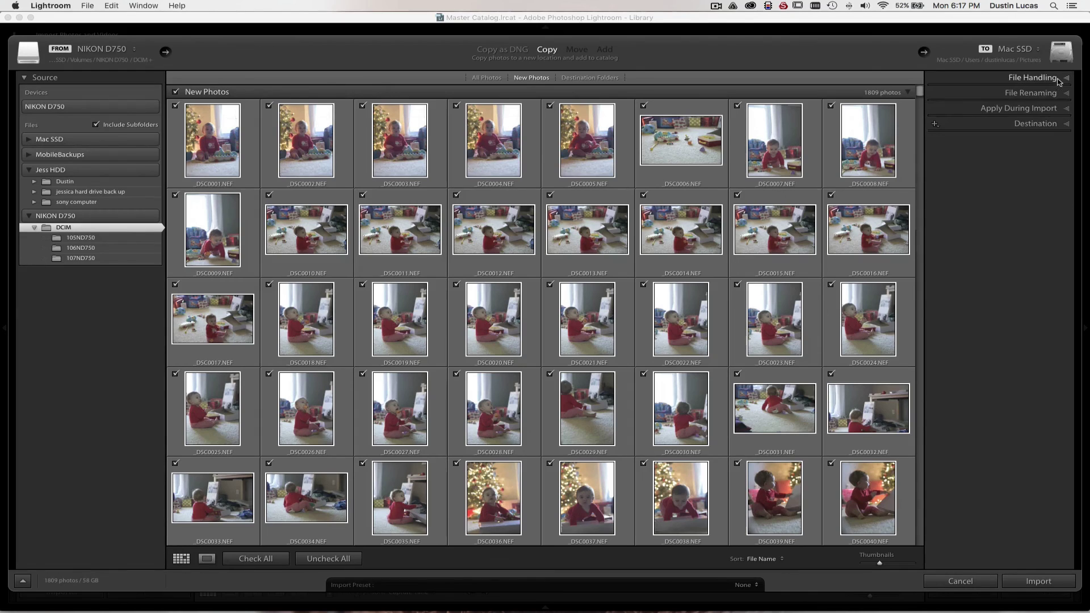
pyautogui.click(1041, 124)
pyautogui.click(1042, 124)
pyautogui.rightClick(1041, 125)
pyautogui.click(1038, 188)
pyautogui.rightClick(1048, 125)
pyautogui.click(1021, 191)
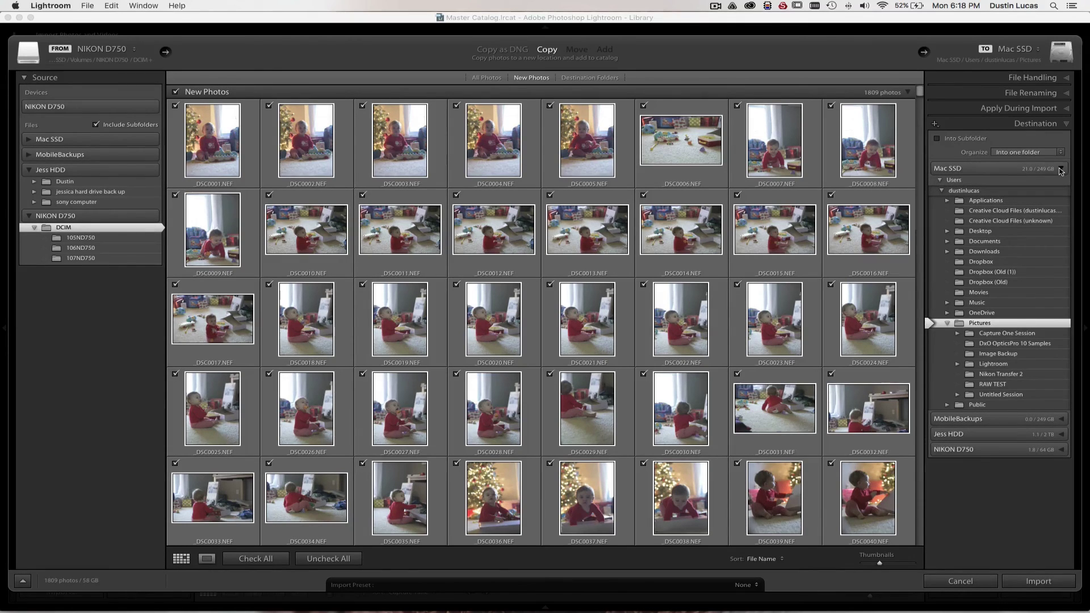
# Step: Collapse the Mac SSD destination, choose the external drive instead, and expand its hard drive back up folder and the owner's folder inside
pyautogui.click(1060, 170)
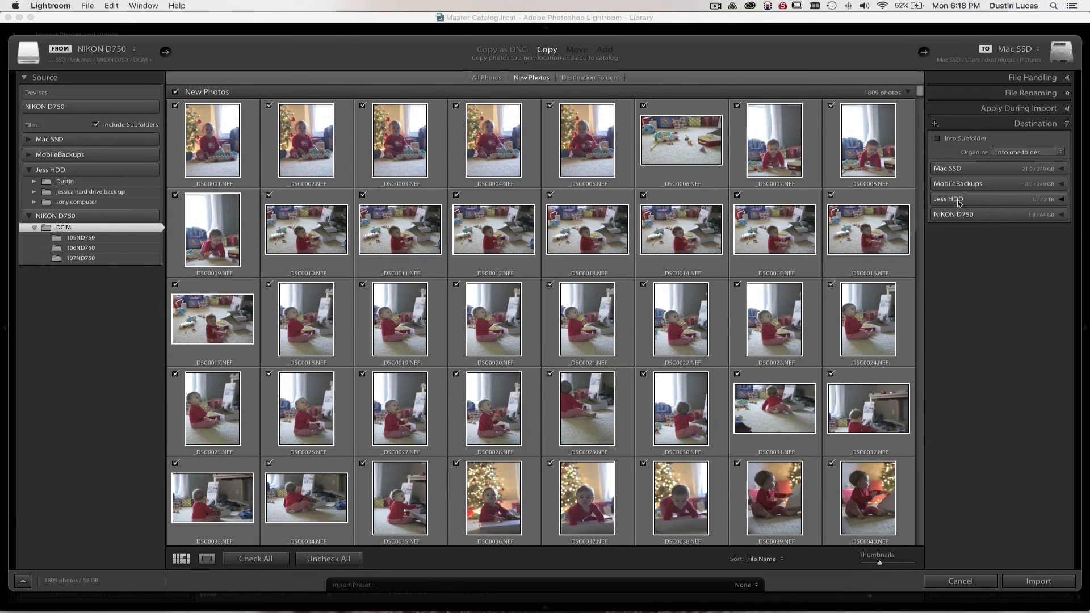
pyautogui.click(997, 203)
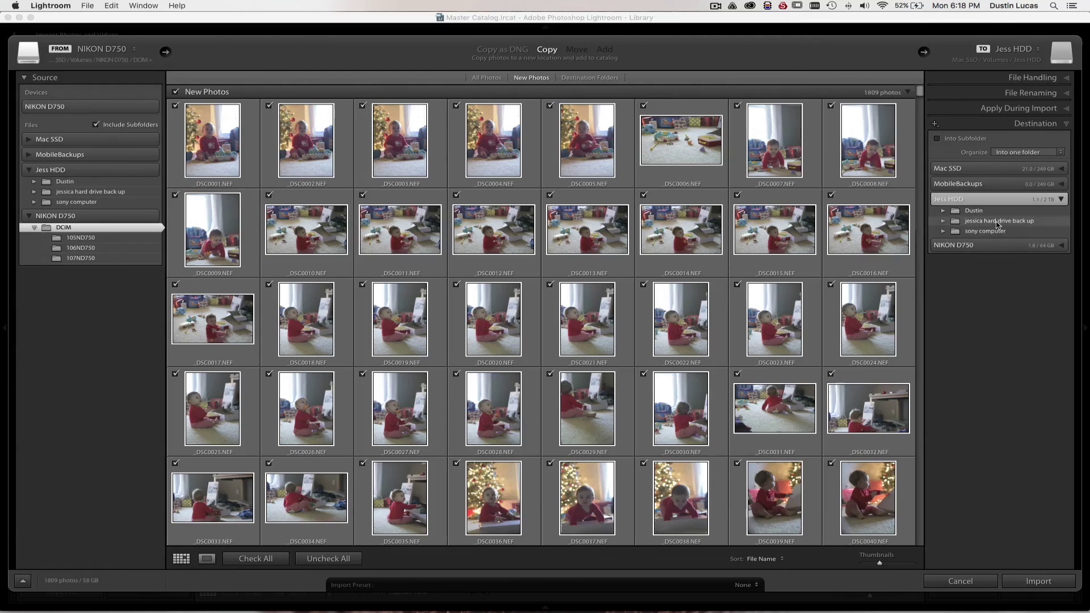
pyautogui.click(942, 222)
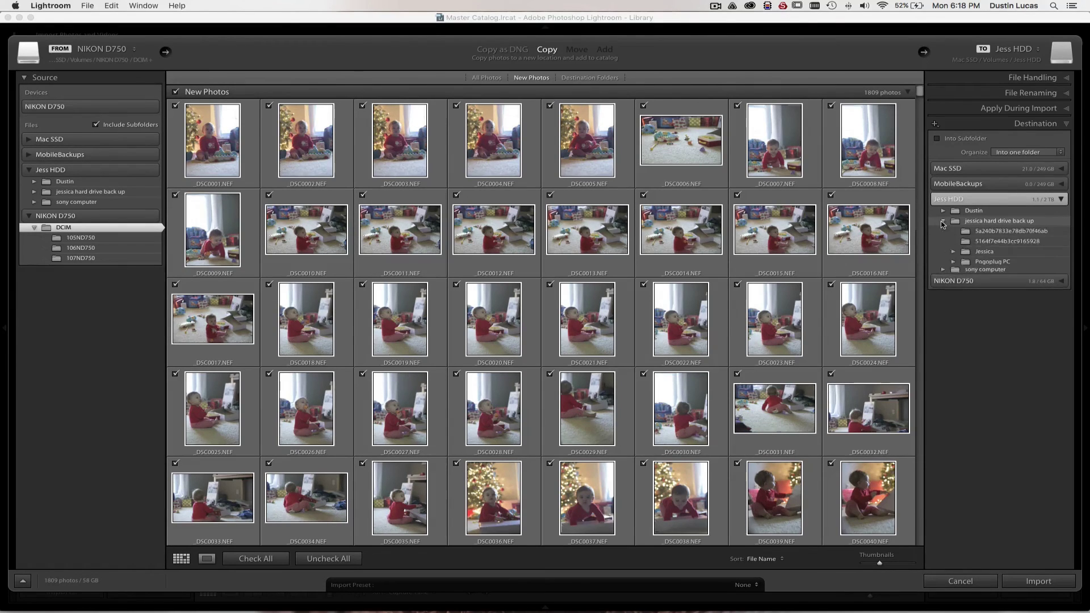
pyautogui.click(954, 252)
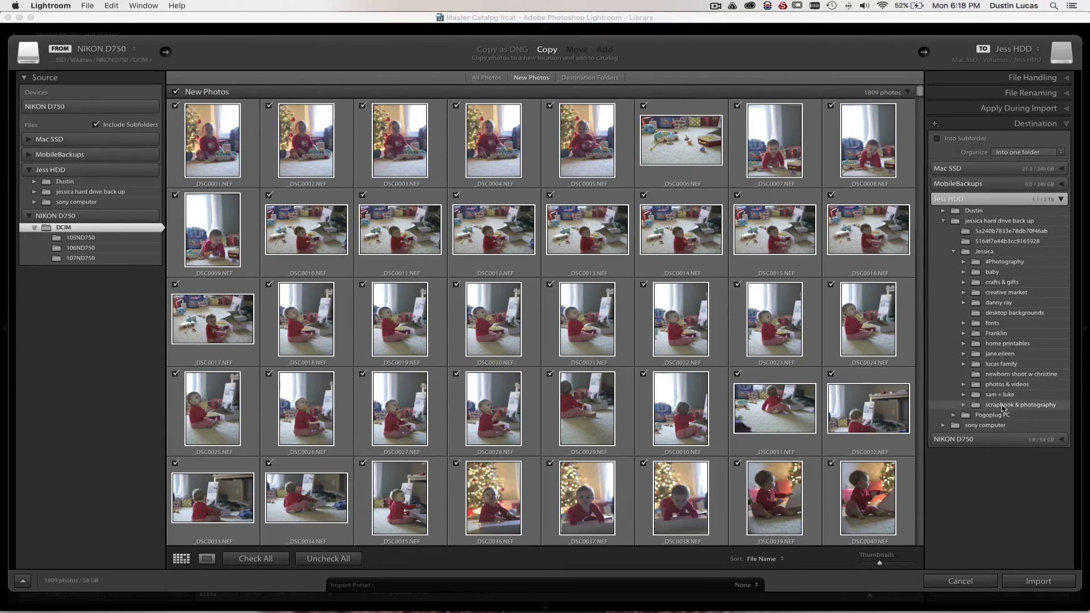
# Step: Check the family folder's contents, collapse it, and expand the #Photography folder and the child's folder inside it
pyautogui.click(963, 364)
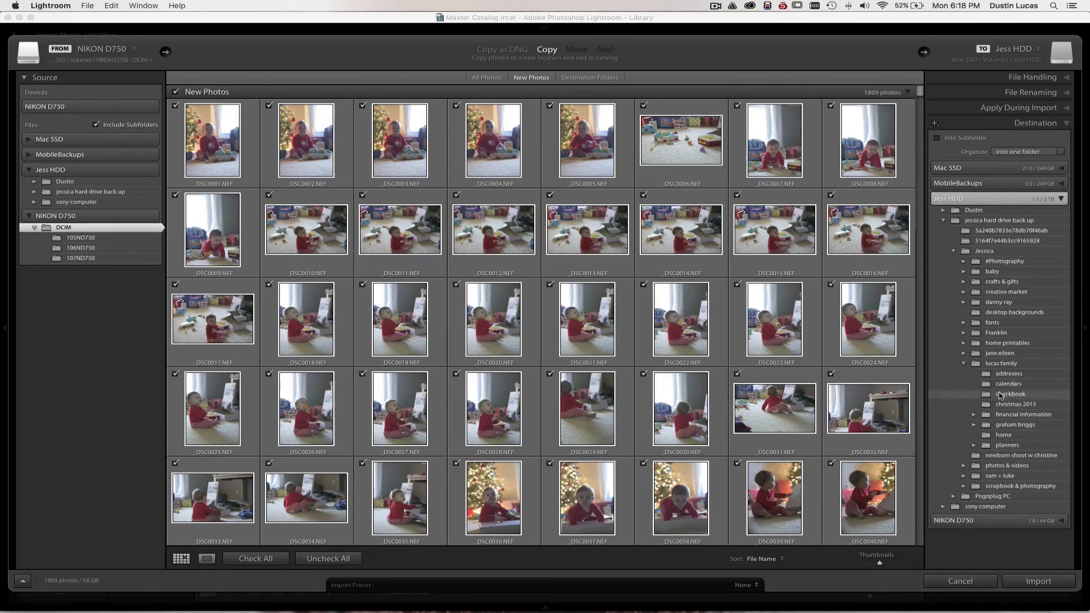
pyautogui.click(963, 363)
pyautogui.click(963, 262)
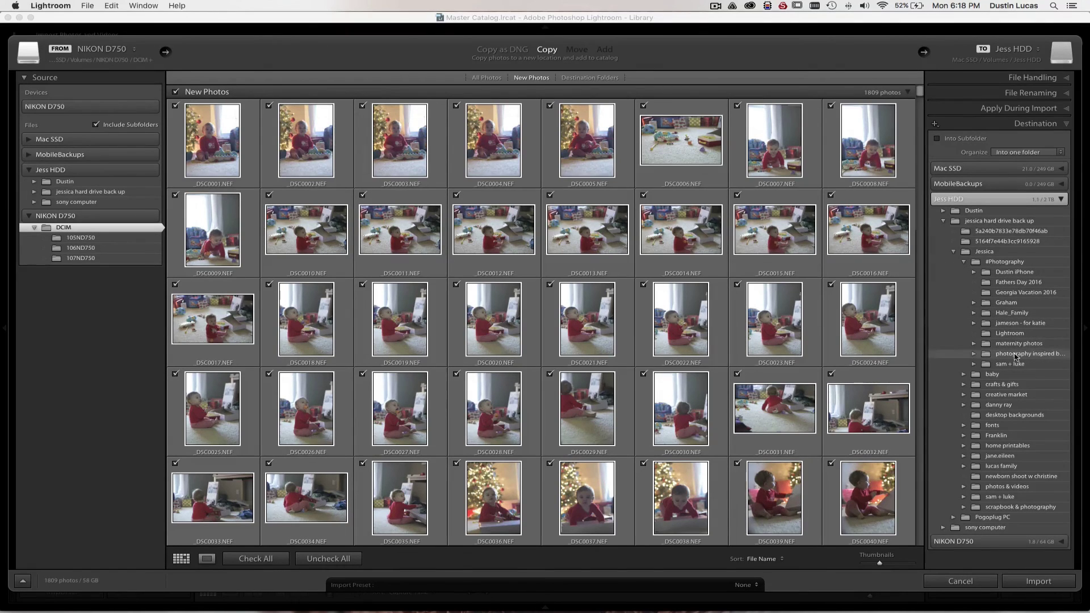
pyautogui.click(974, 303)
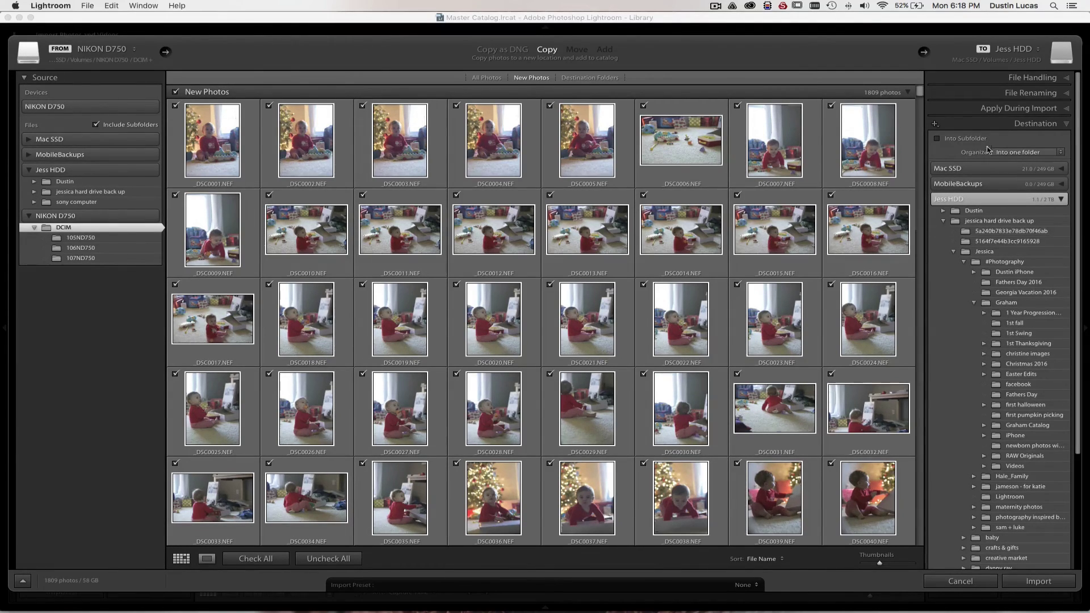
# Step: Turn on the Into Subfolder option and set RAW Originals in the child's folder as the import destination
pyautogui.click(936, 140)
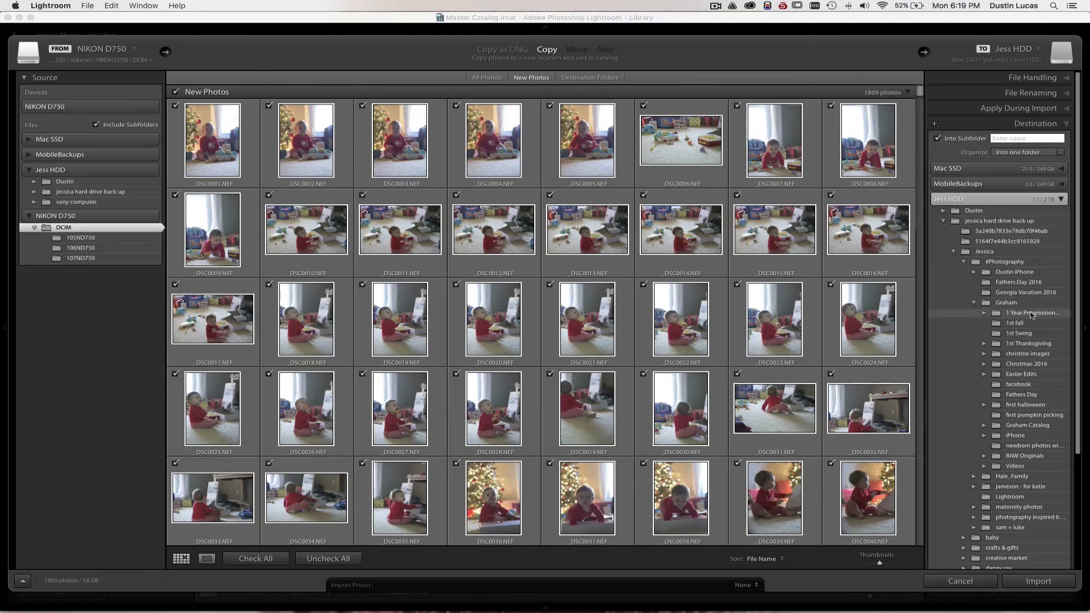
pyautogui.click(1008, 303)
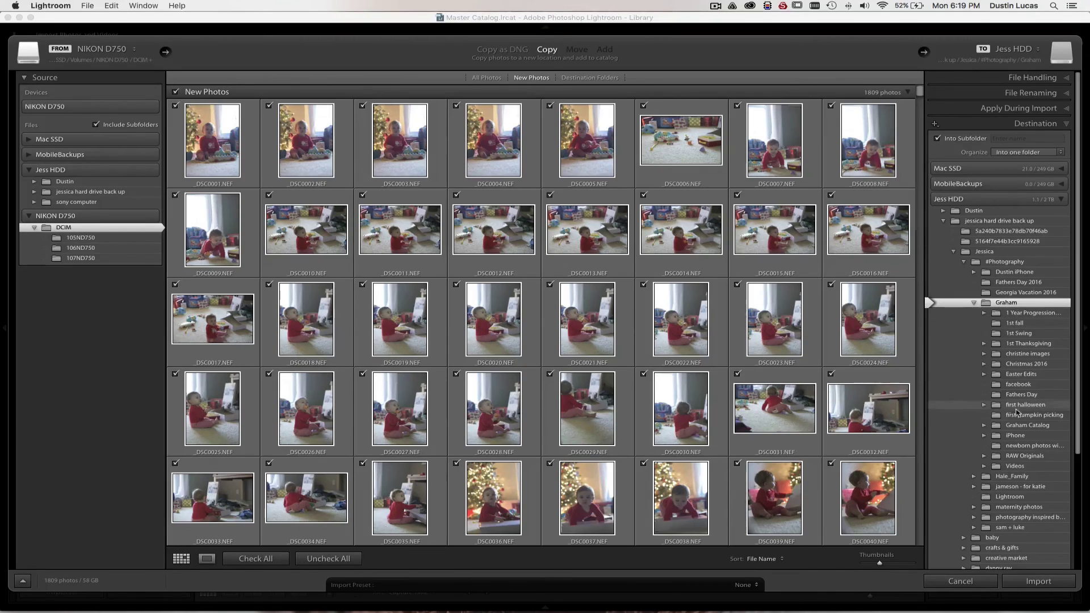
pyautogui.click(1028, 457)
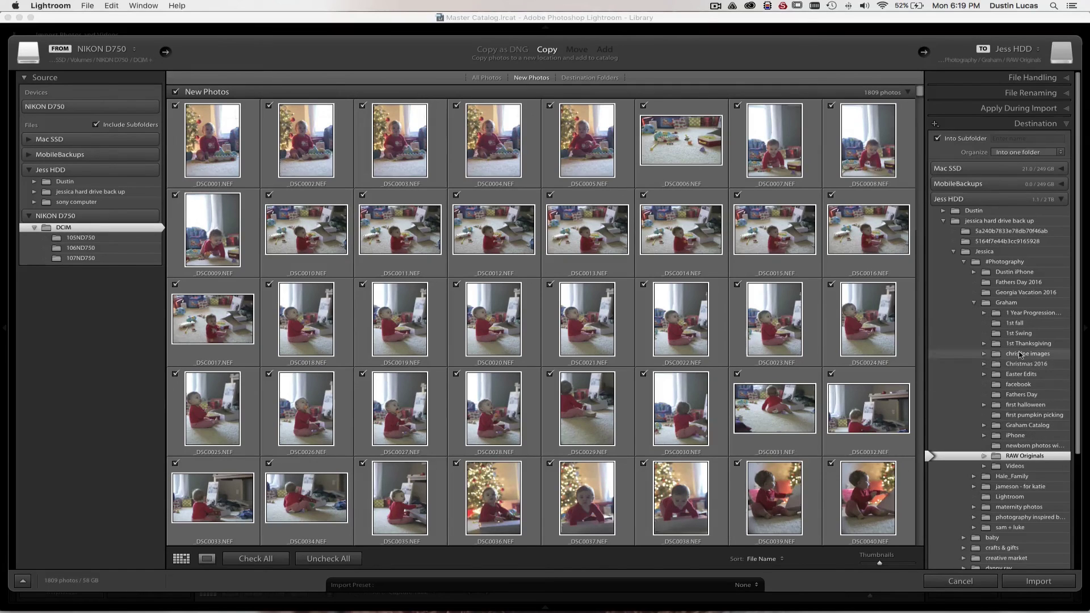
# Step: Try the 1 Year Progression, 1st fall and 1st Thanksgiving folders as the destination, and switch back to RAW Originals
pyautogui.click(1021, 314)
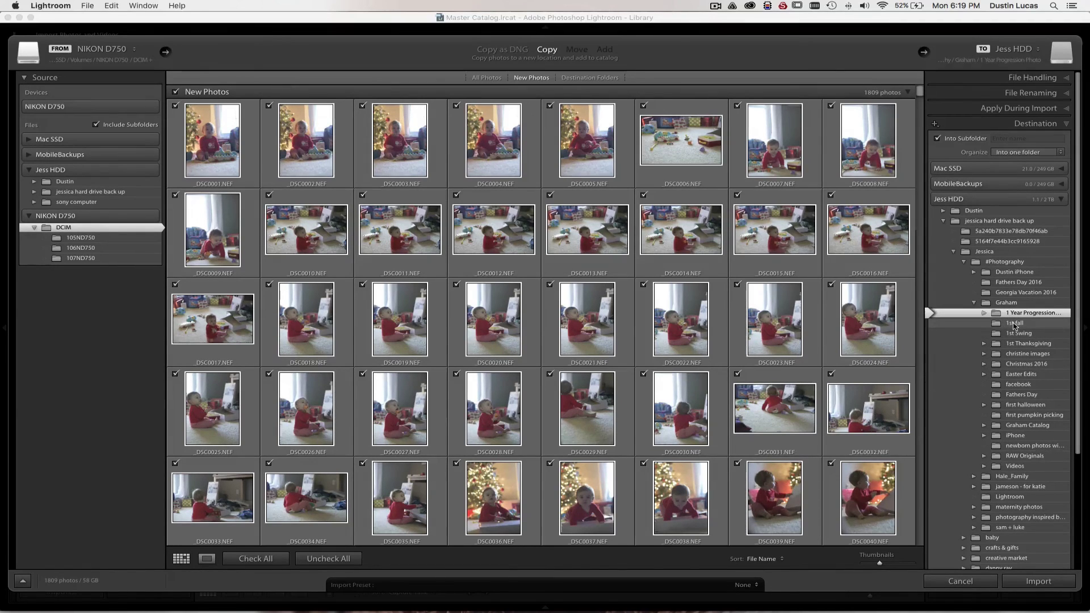
pyautogui.click(1014, 324)
pyautogui.click(1012, 344)
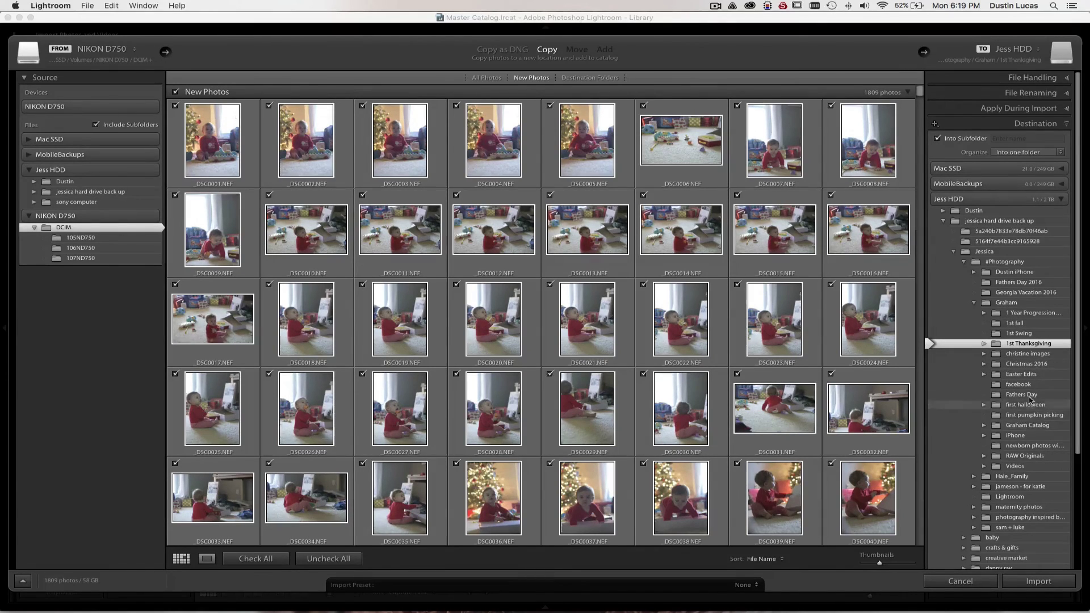
pyautogui.click(1022, 456)
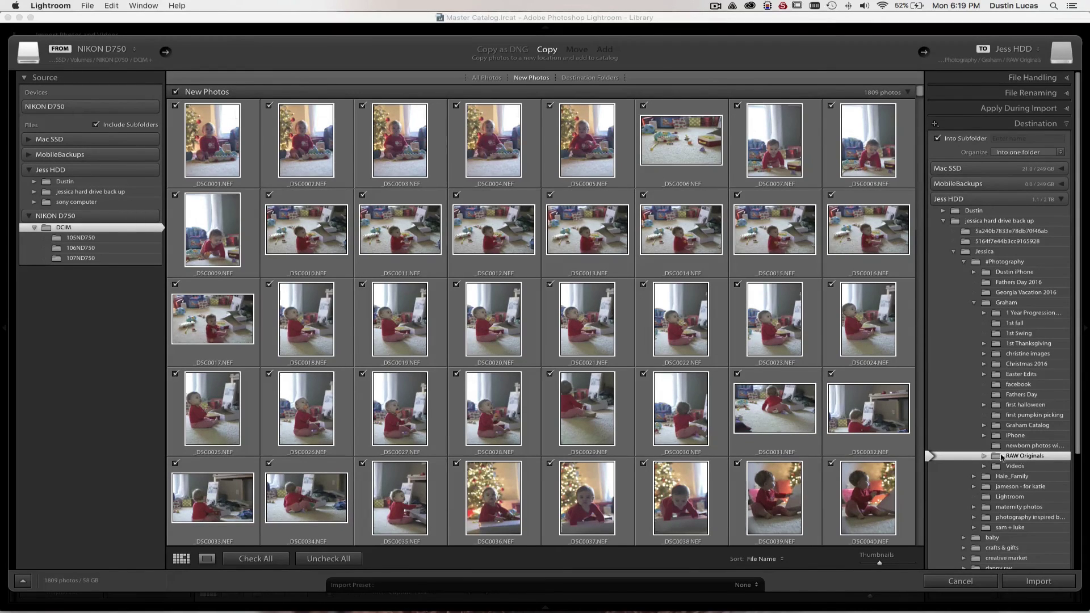
# Step: Expand RAW Originals to review its dated subfolders, and turn off the Into Subfolder option
pyautogui.click(984, 456)
pyautogui.scroll(-10, 1001, 448)
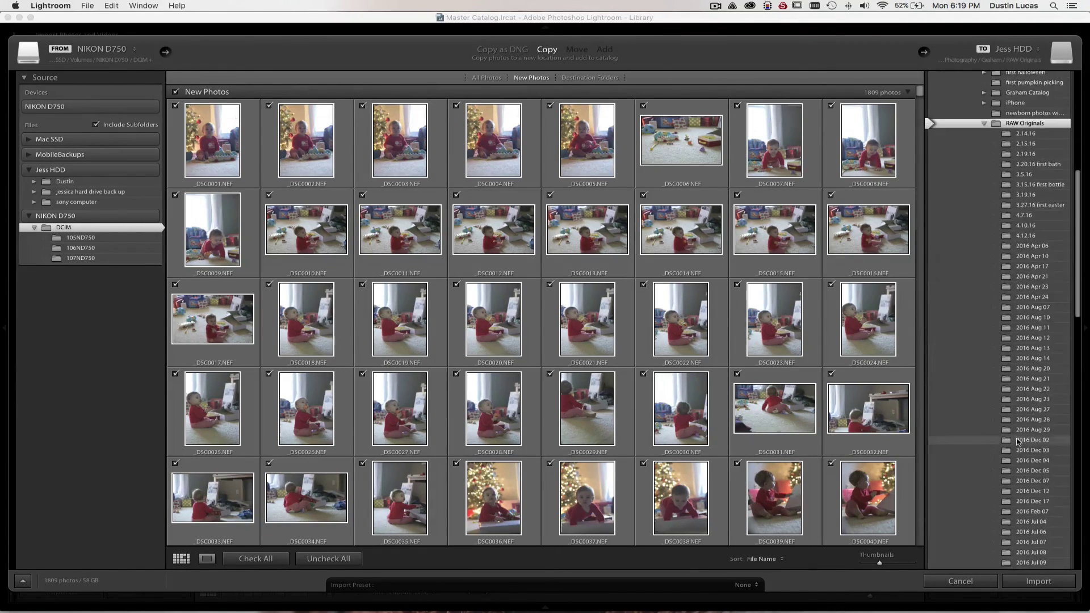
pyautogui.scroll(-15, 1018, 439)
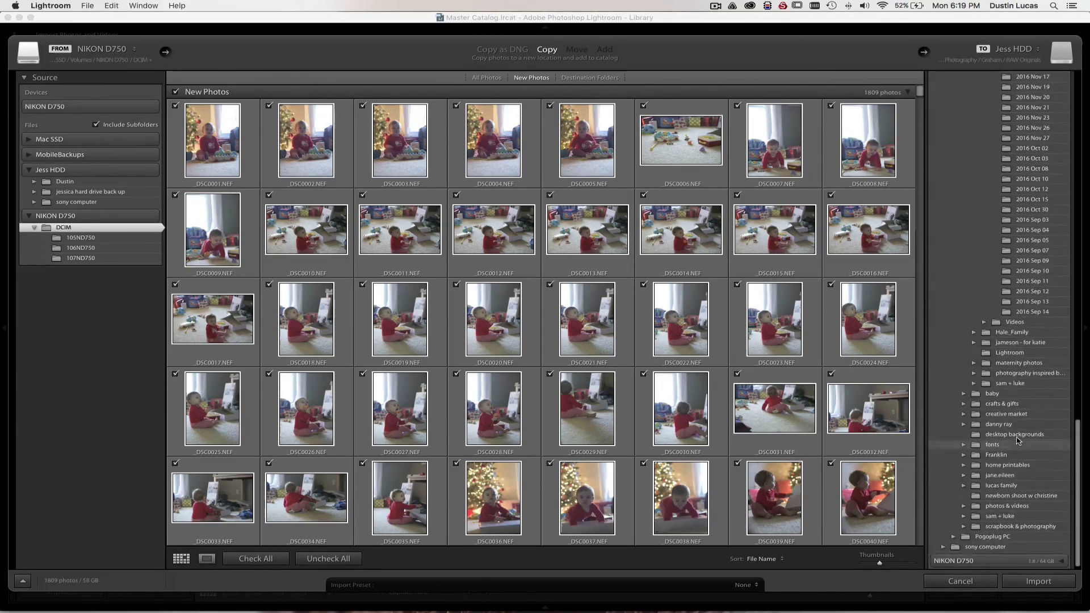
pyautogui.scroll(10, 1025, 397)
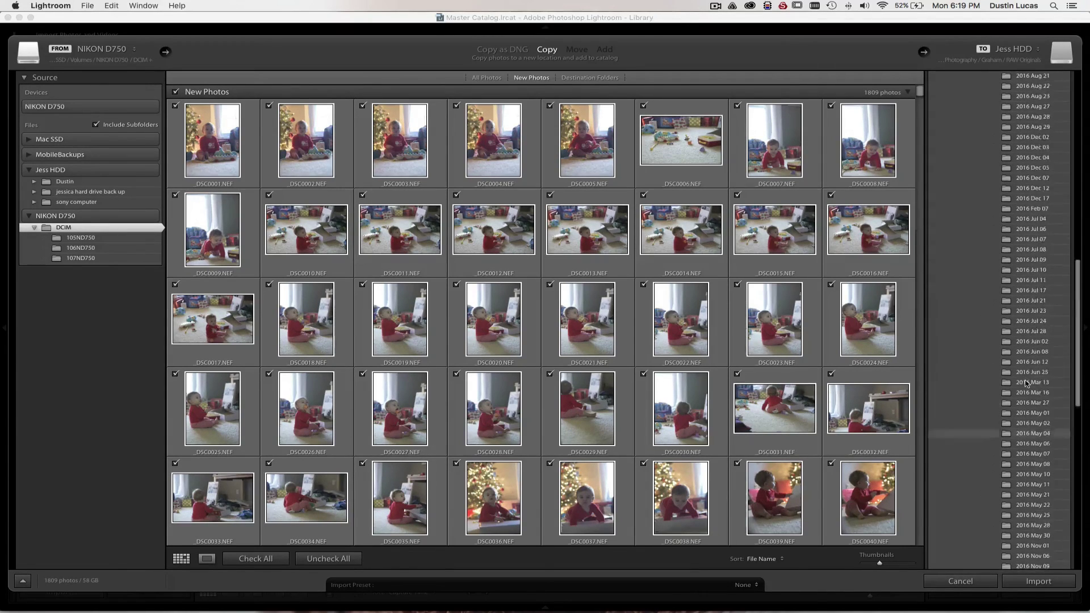
pyautogui.scroll(15, 1026, 383)
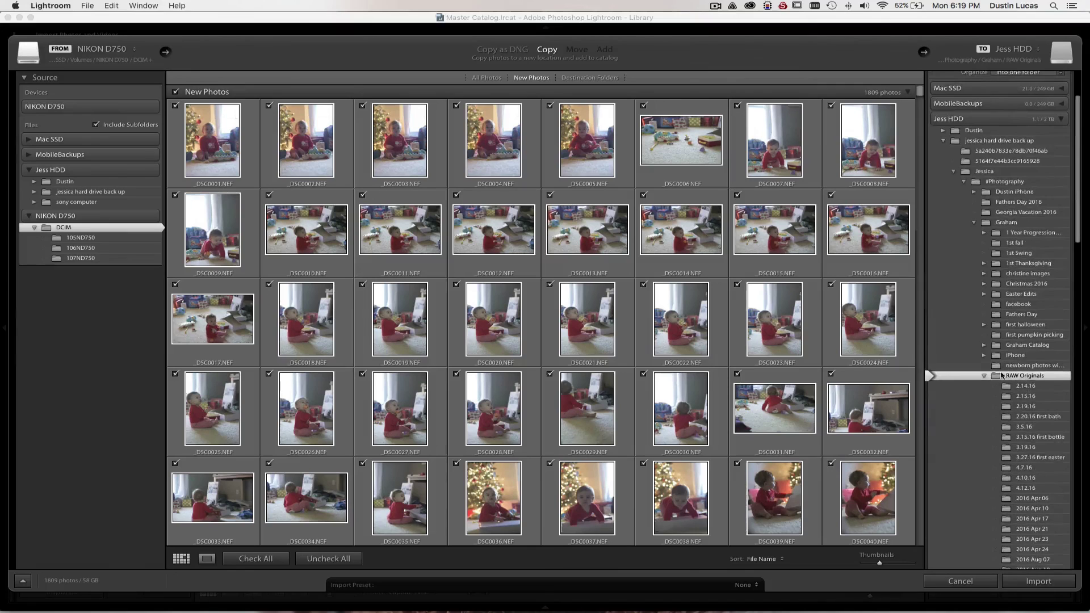
pyautogui.scroll(5, 983, 376)
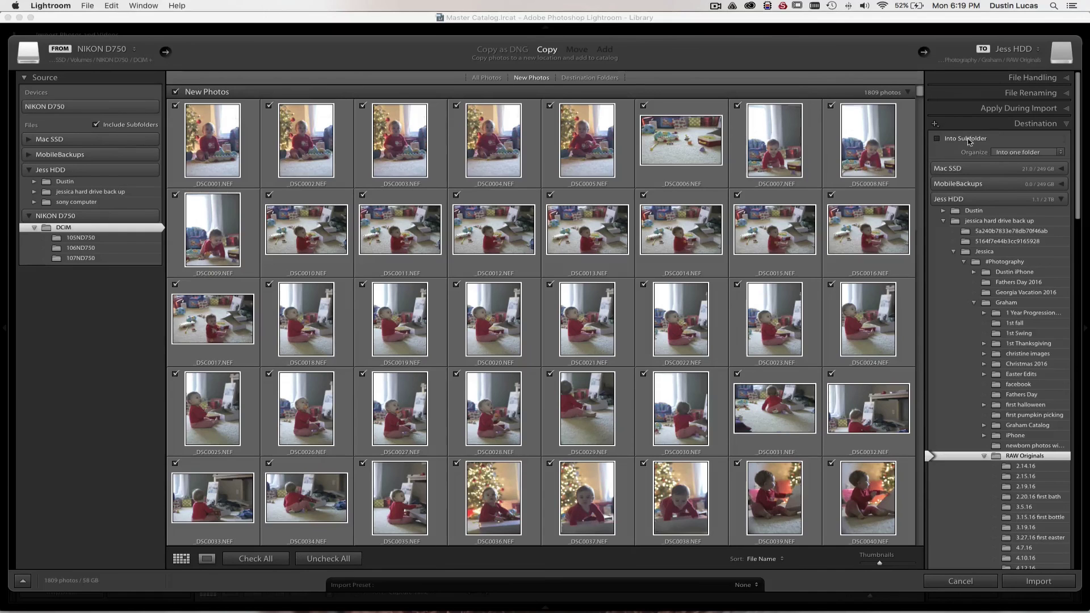
# Step: Set the destination to organize the imported photos by date instead of into one folder
pyautogui.click(1010, 152)
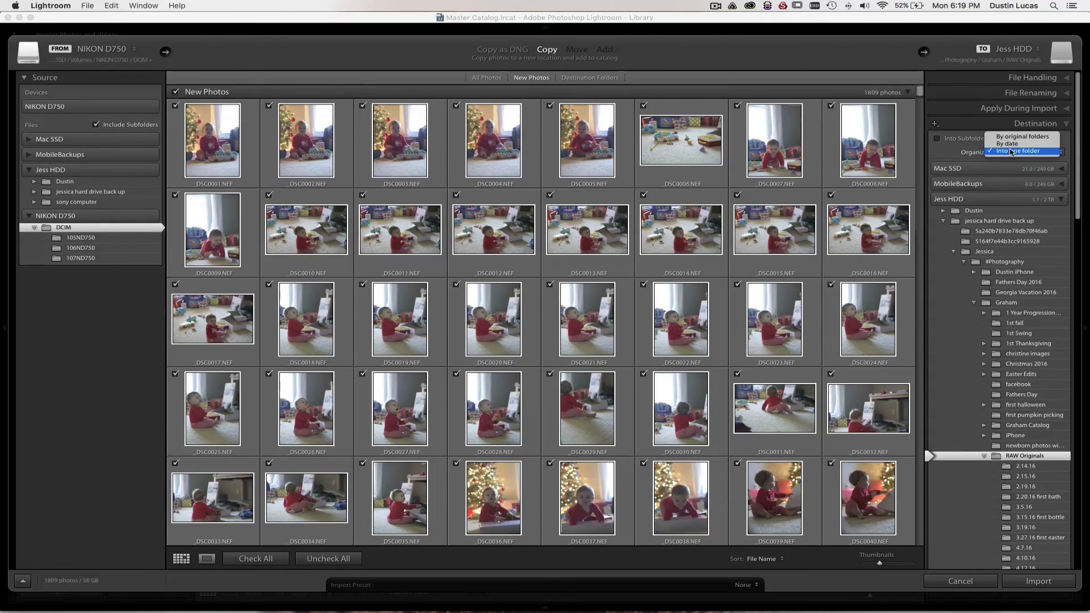
pyautogui.click(1010, 151)
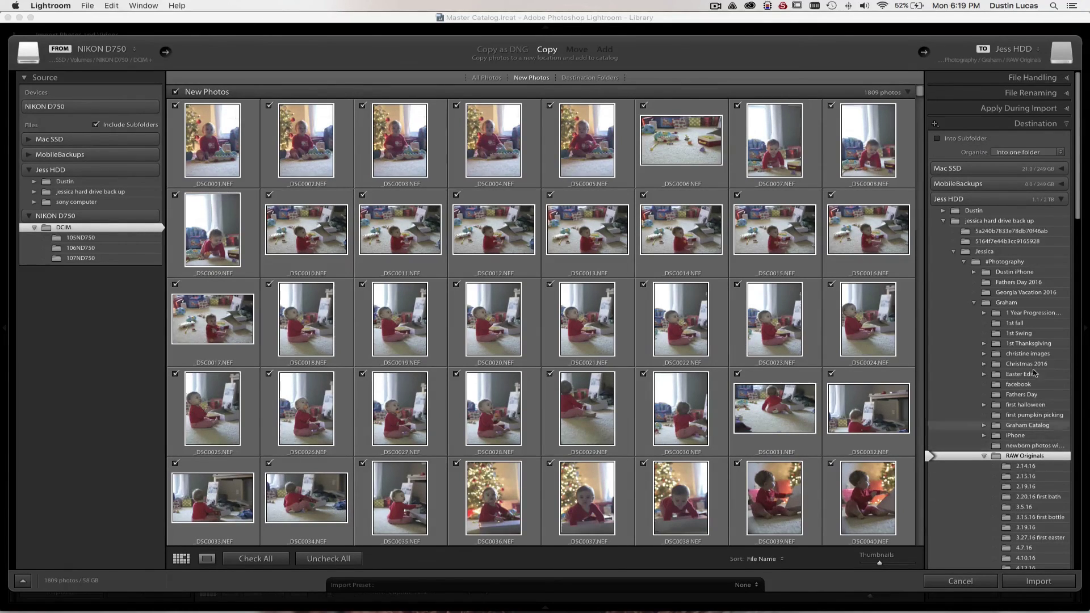
pyautogui.click(1011, 152)
pyautogui.click(1010, 144)
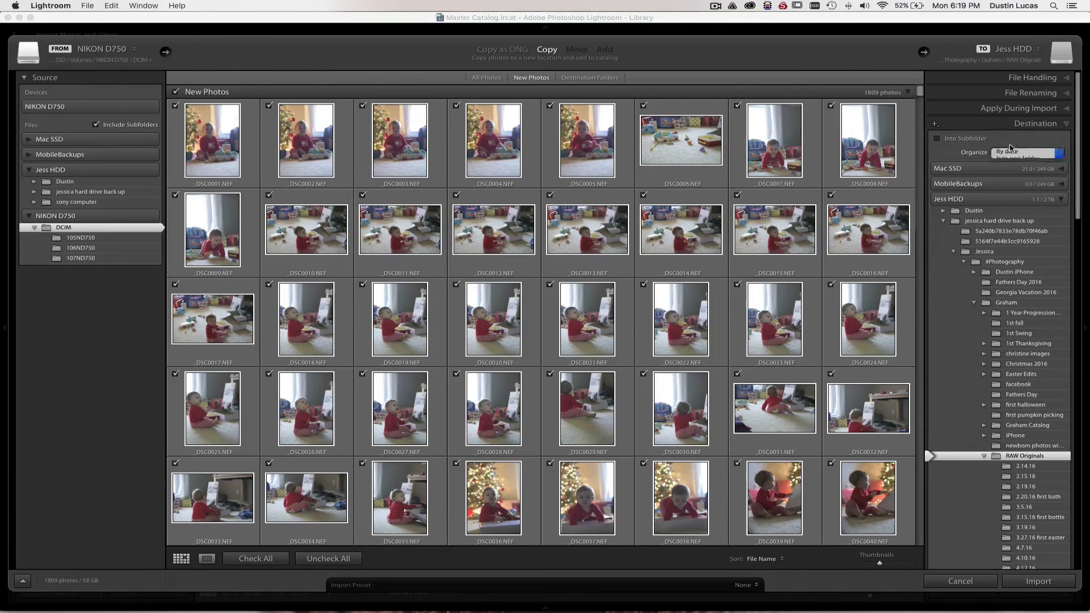
# Step: Review the date folders planned under RAW Originals and set the date format to 2016/December 26
pyautogui.scroll(-5, 1028, 481)
pyautogui.scroll(-2, 1028, 482)
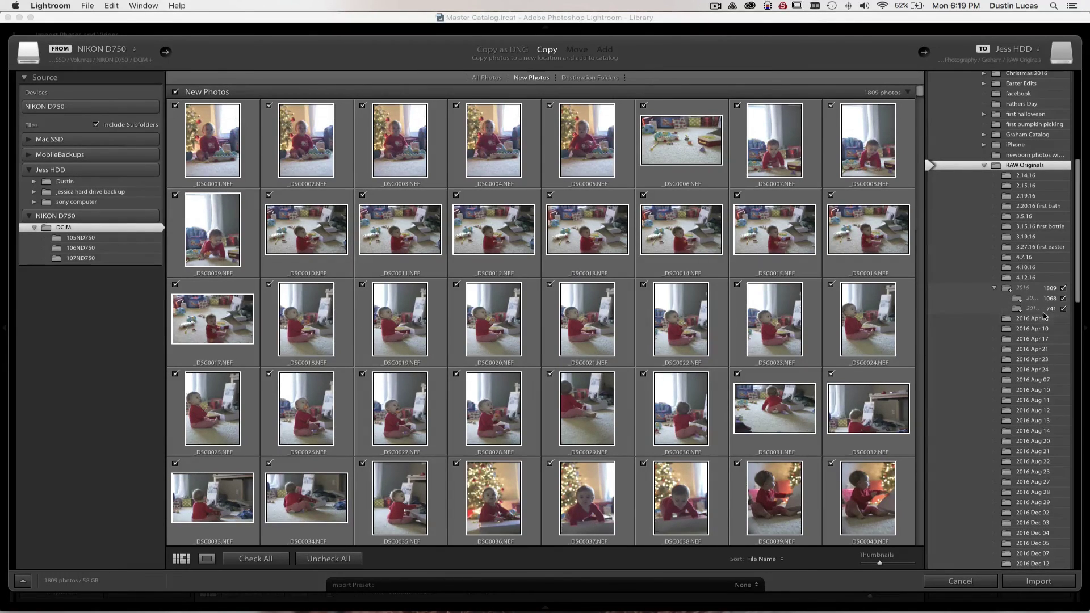
pyautogui.scroll(-10, 1044, 315)
pyautogui.scroll(5, 1040, 314)
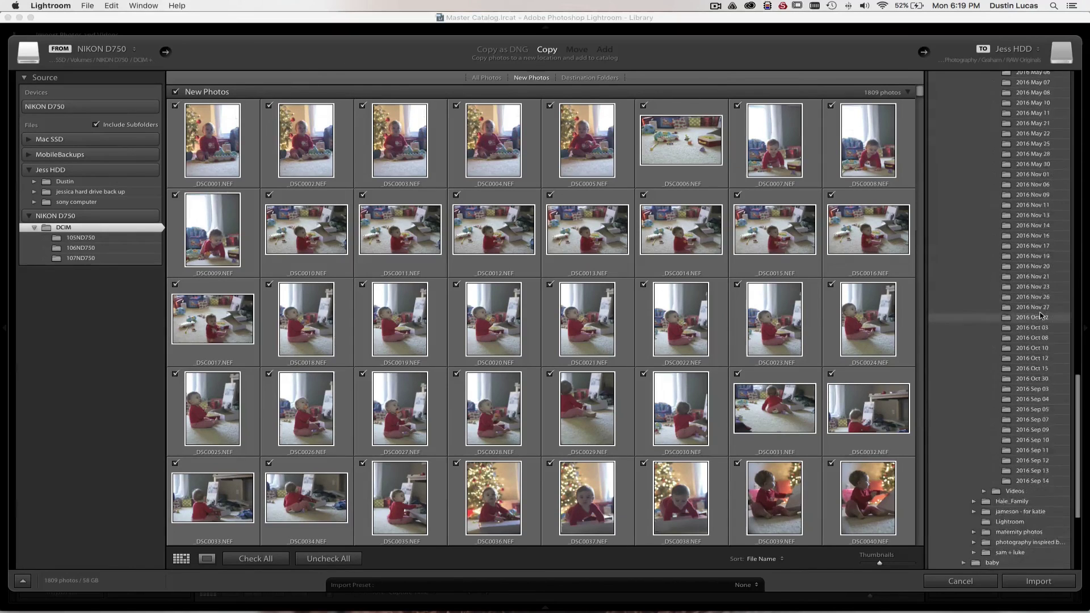
pyautogui.scroll(15, 1041, 314)
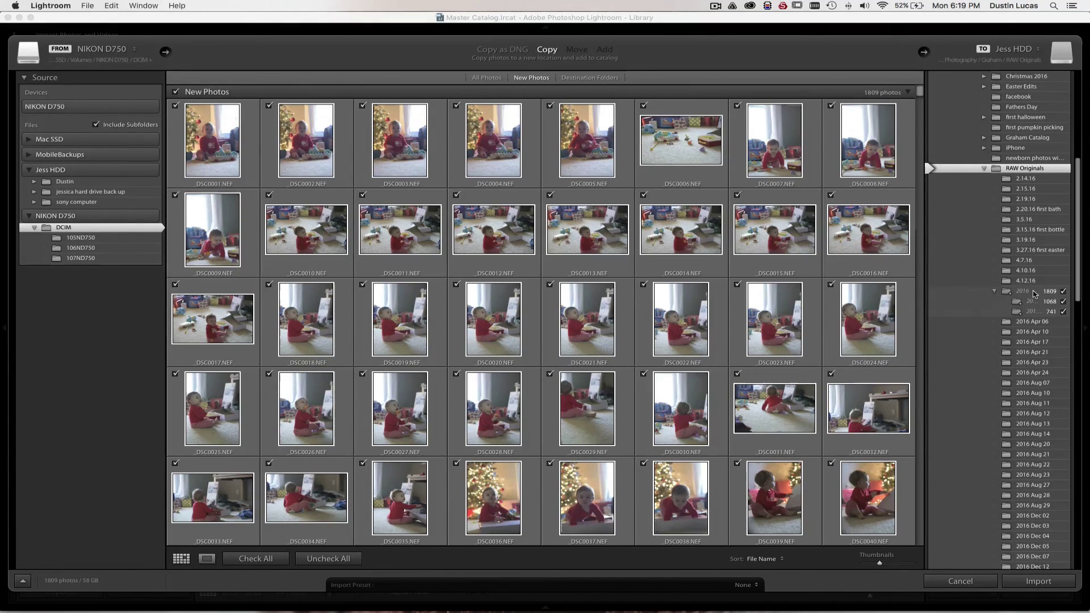
pyautogui.scroll(10, 1020, 301)
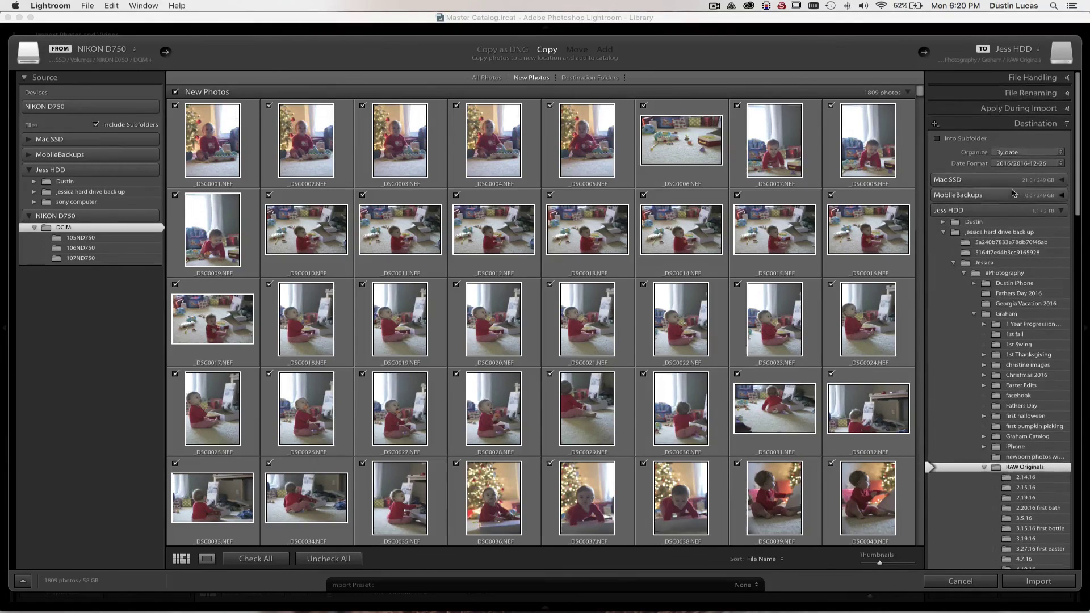
pyautogui.click(1009, 165)
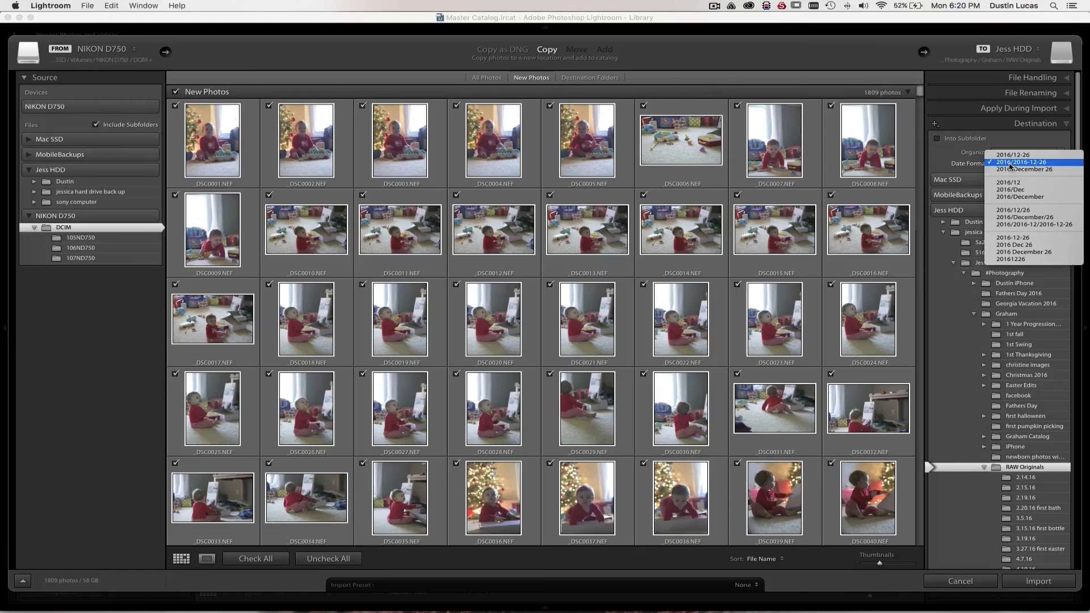
pyautogui.click(1010, 170)
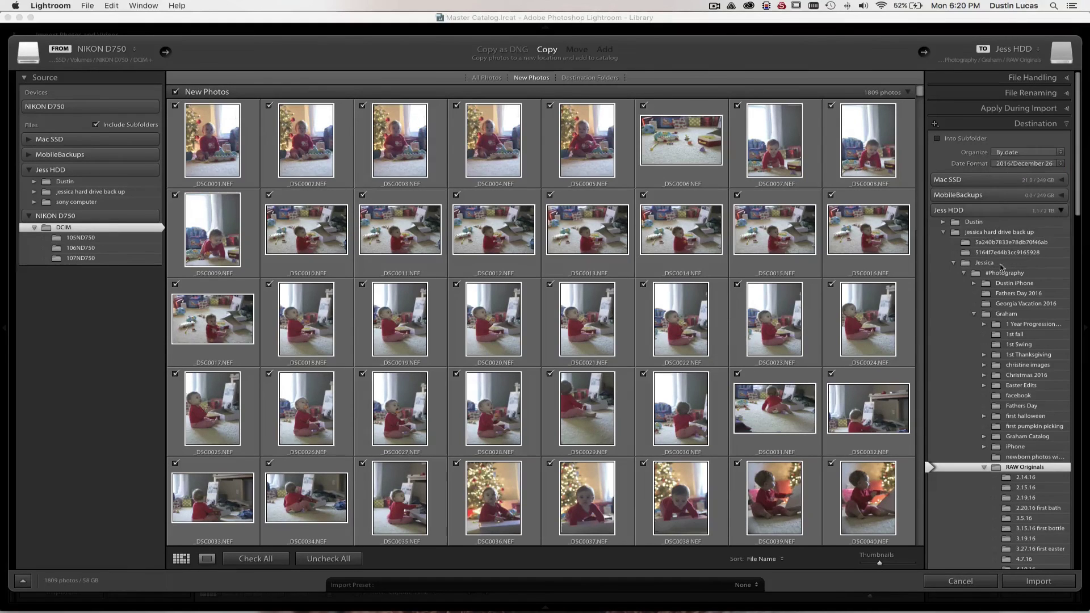
# Step: Compare the planned 2016 folder and its date subfolders with the existing folders in RAW Originals, and collapse the 2016 folder
pyautogui.scroll(-5, 1025, 431)
pyautogui.scroll(-10, 1025, 430)
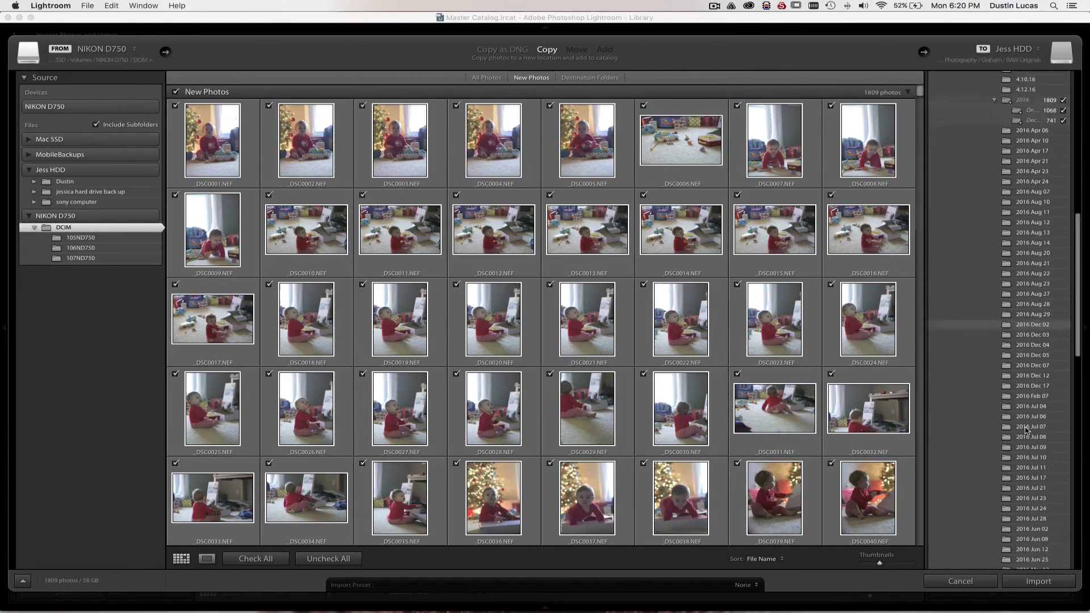
pyautogui.scroll(-5, 1025, 430)
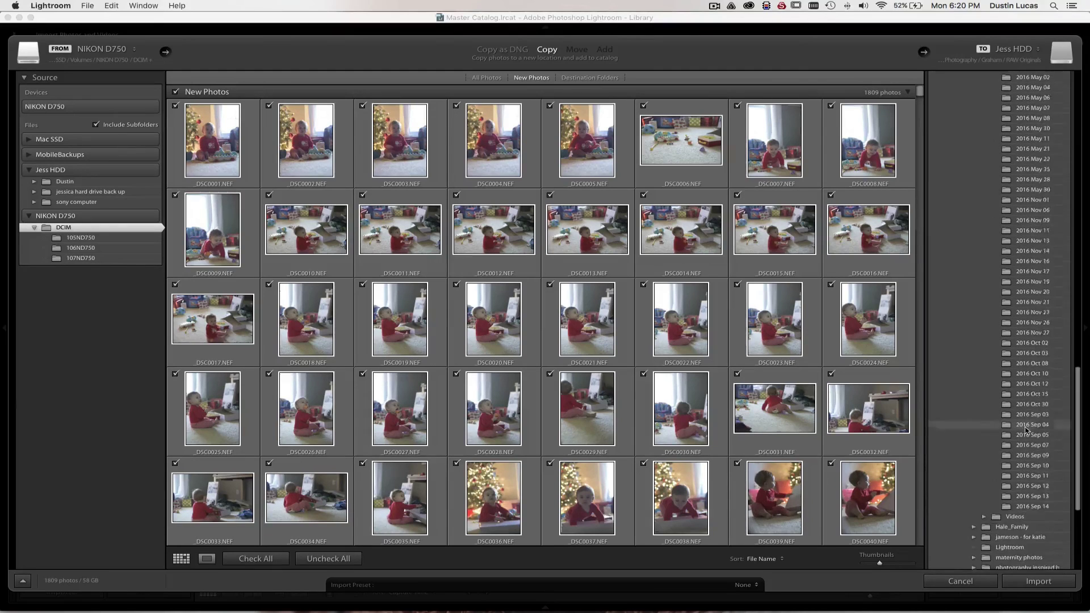
pyautogui.scroll(15, 1025, 430)
pyautogui.scroll(5, 1025, 430)
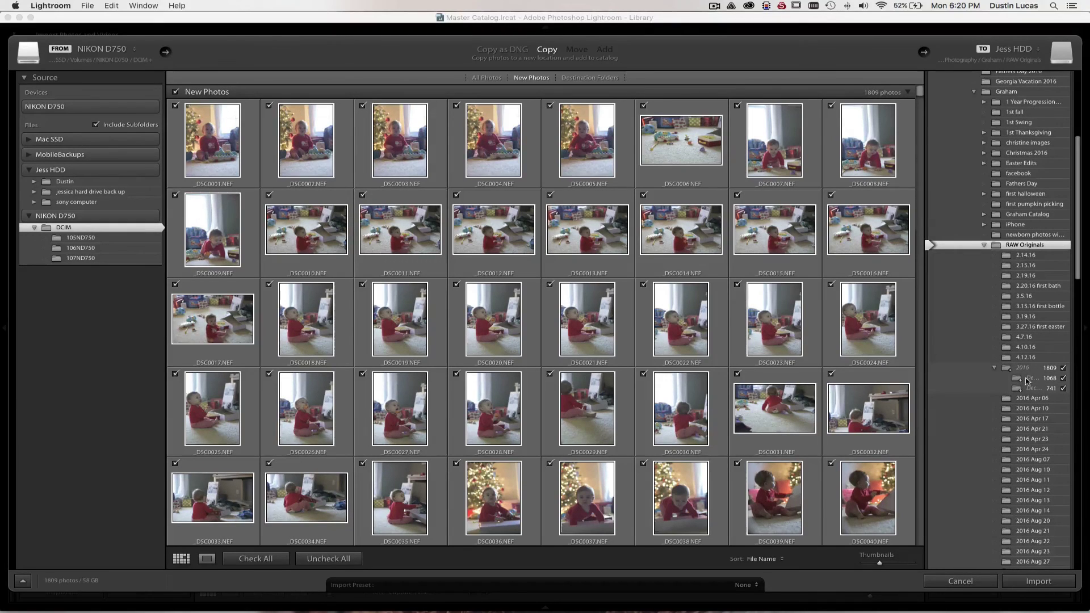
pyautogui.scroll(8, 1002, 373)
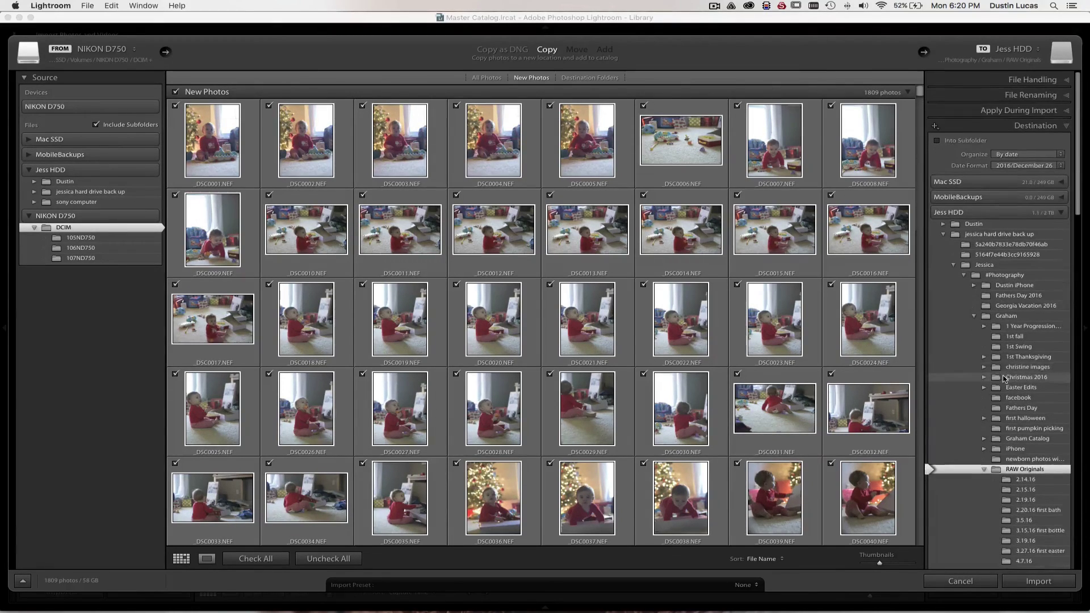
pyautogui.scroll(-6, 1013, 475)
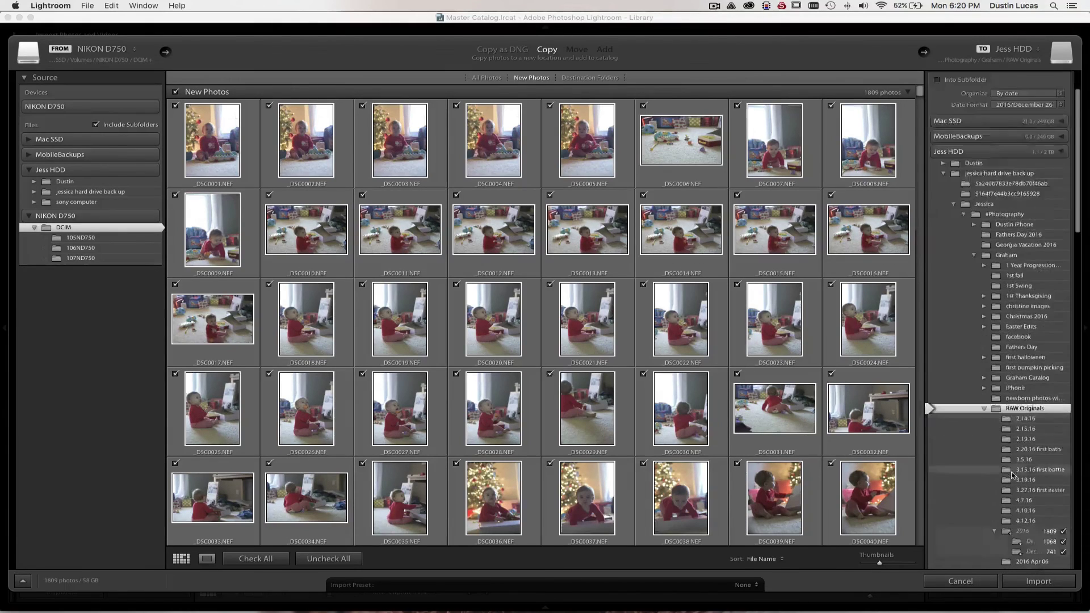
pyautogui.click(995, 391)
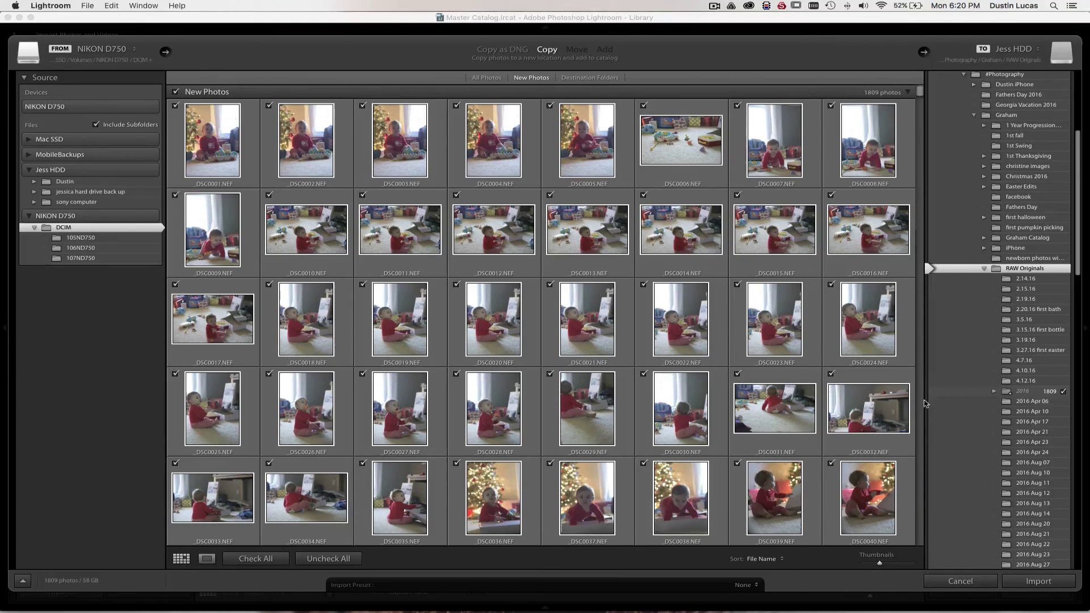
# Step: Try the 2016 Aug 20 folder as the destination, and set RAW Originals as the destination again
pyautogui.scroll(1, 929, 536)
pyautogui.click(934, 527)
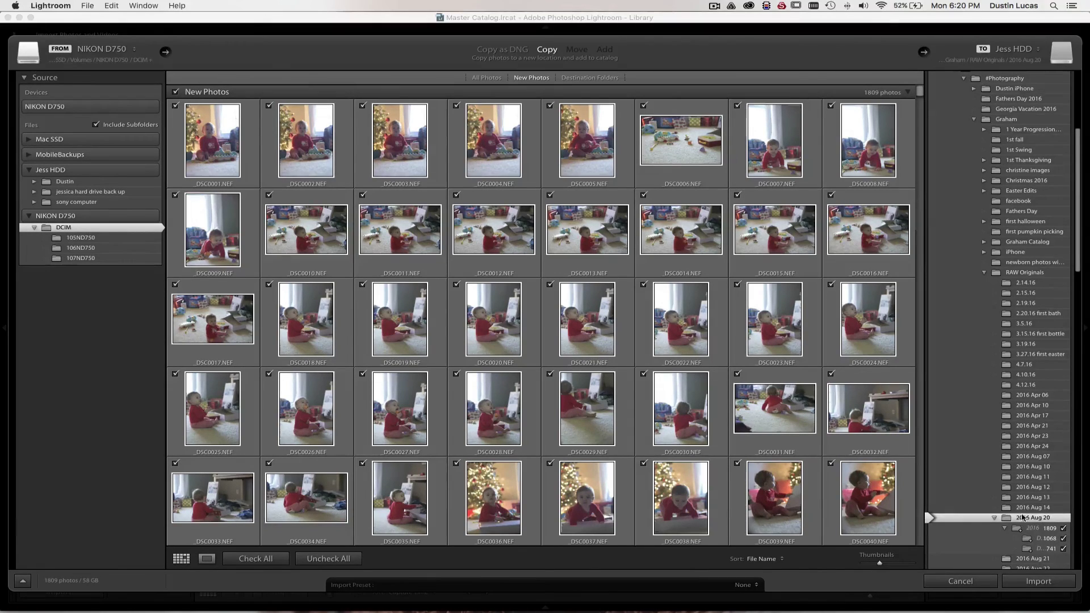
pyautogui.scroll(-3, 1024, 482)
pyautogui.click(996, 473)
pyautogui.click(1028, 228)
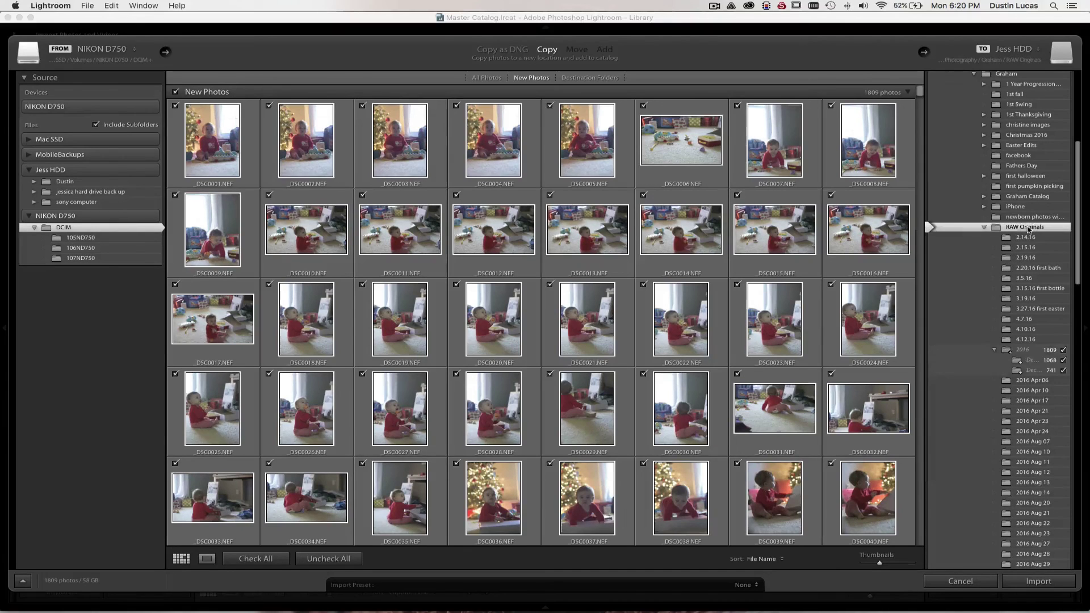
# Step: Keep the import organized by date and set the date format to 2016 December 26
pyautogui.scroll(5, 1015, 187)
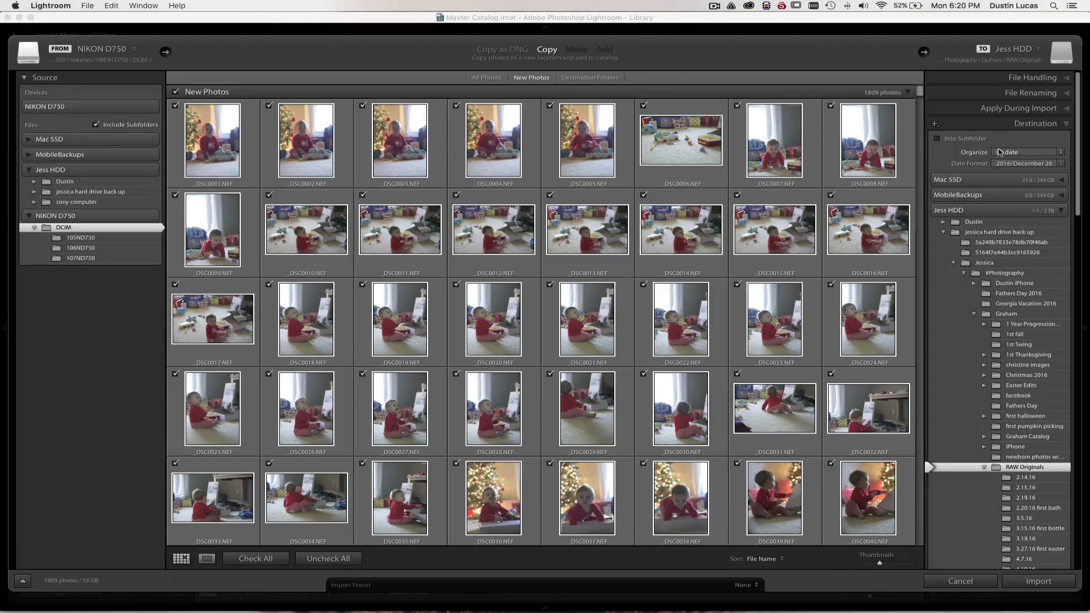
pyautogui.click(972, 139)
pyautogui.click(972, 139)
pyautogui.click(1007, 152)
pyautogui.click(1008, 152)
pyautogui.click(1007, 167)
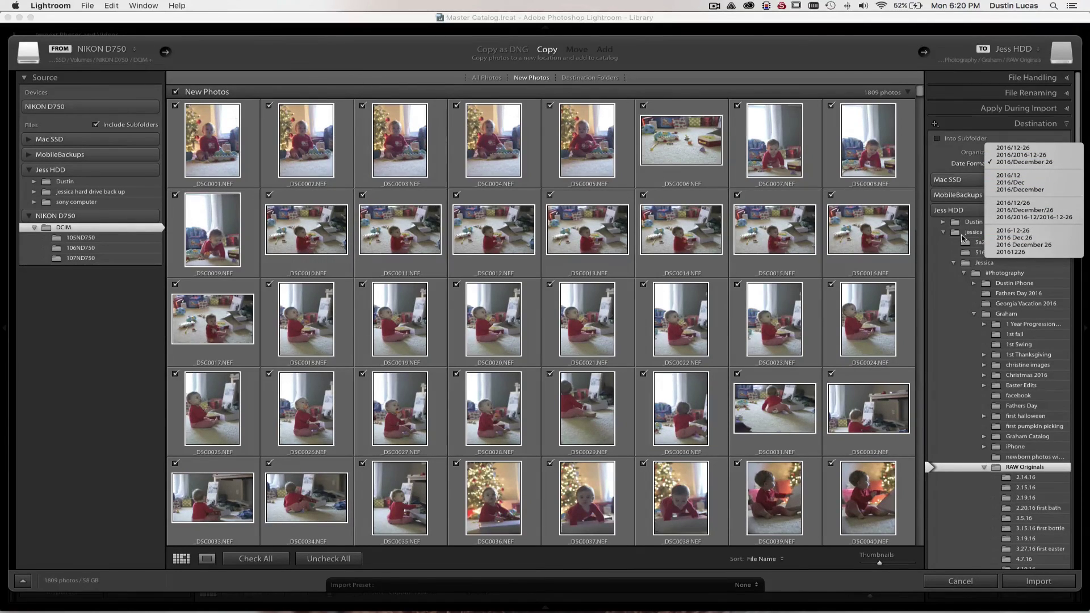
pyautogui.click(1024, 245)
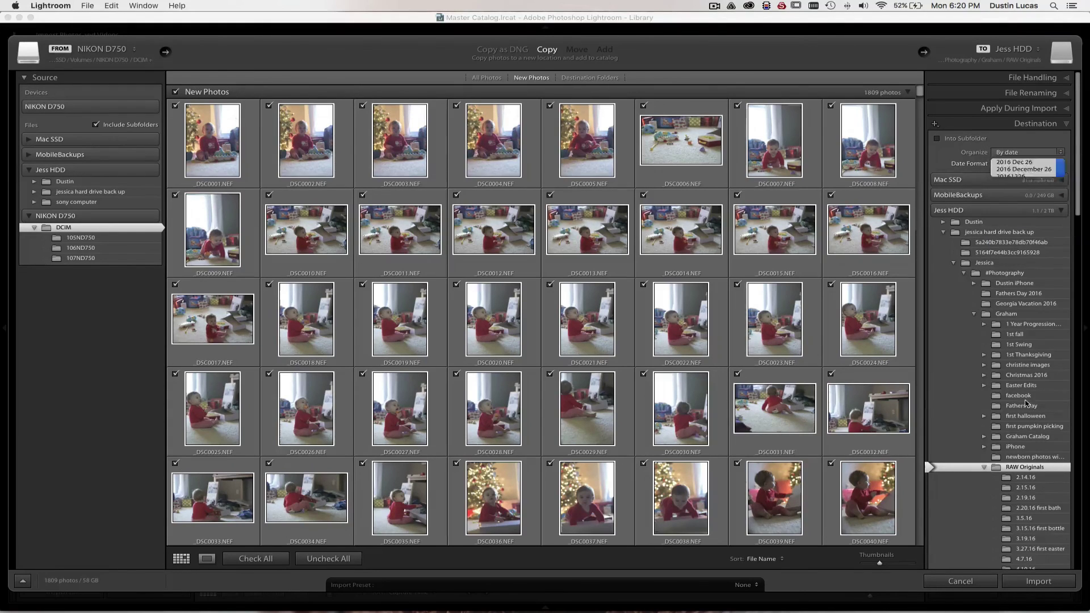
# Step: Check where the planned date folders fall among the existing RAW Originals folders and recheck the chosen date format
pyautogui.scroll(-5, 1040, 500)
pyautogui.scroll(-2, 1041, 500)
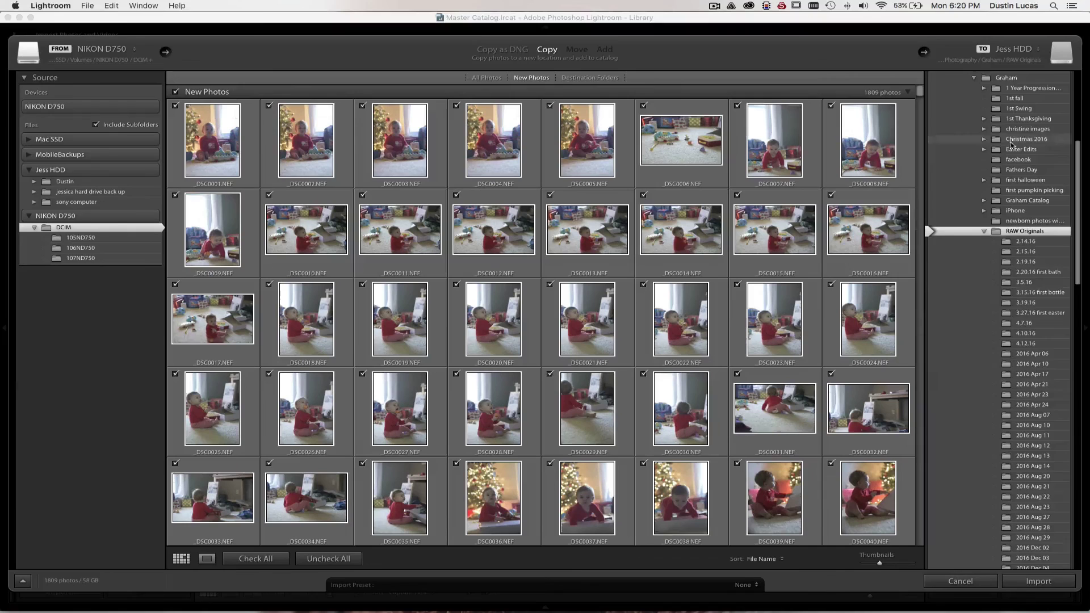
pyautogui.scroll(10, 1014, 187)
pyautogui.click(1012, 164)
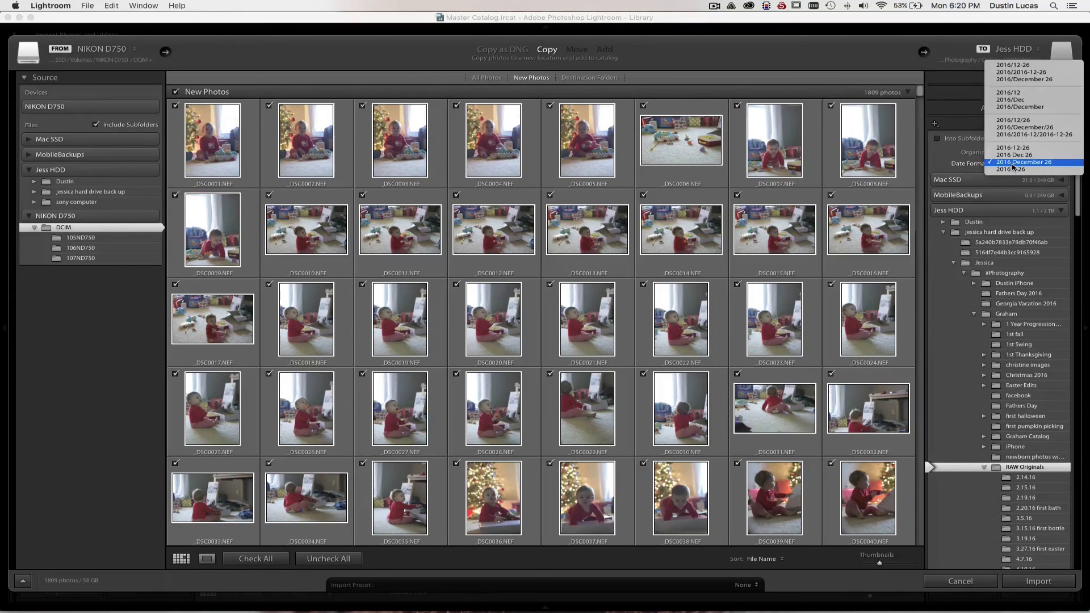
pyautogui.click(1012, 163)
pyautogui.scroll(-15, 1021, 413)
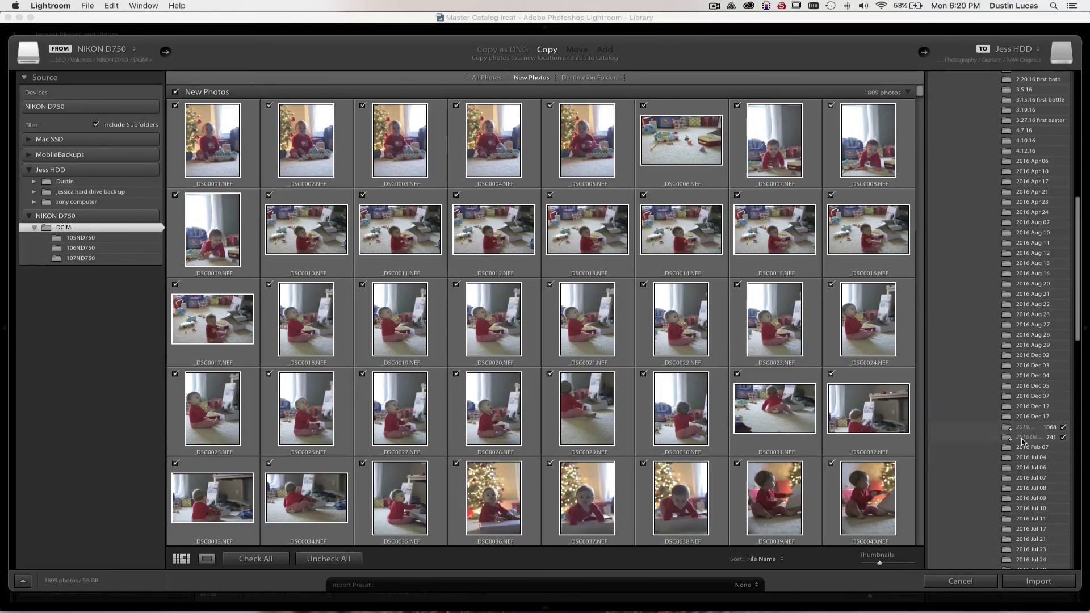
pyautogui.scroll(10, 1028, 404)
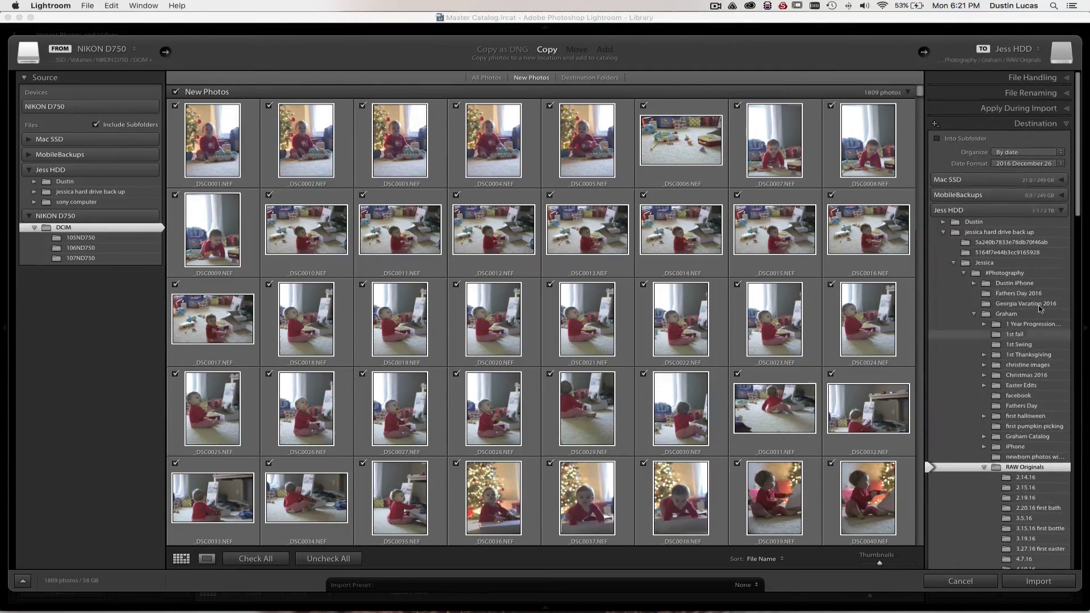
pyautogui.scroll(-1, 1017, 449)
pyautogui.scroll(-3, 1017, 449)
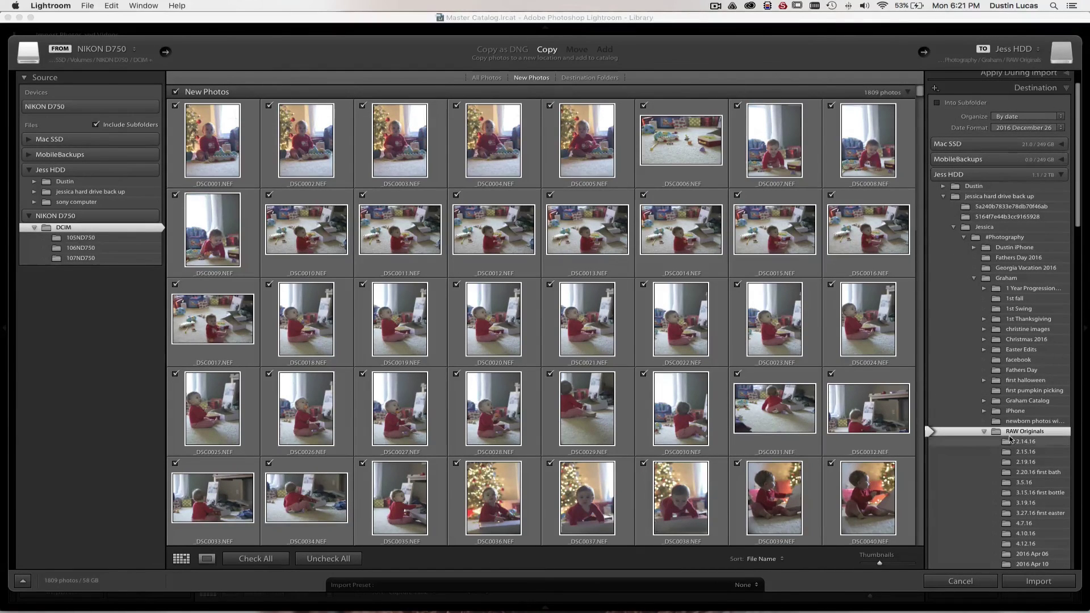
pyautogui.scroll(-1, 1016, 435)
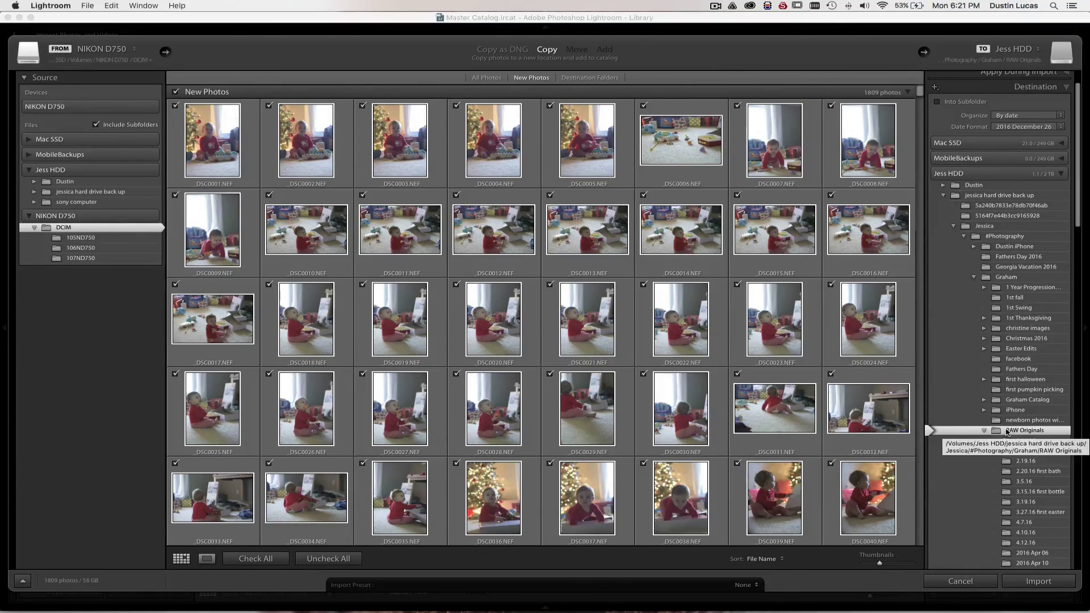
pyautogui.scroll(3, 1010, 422)
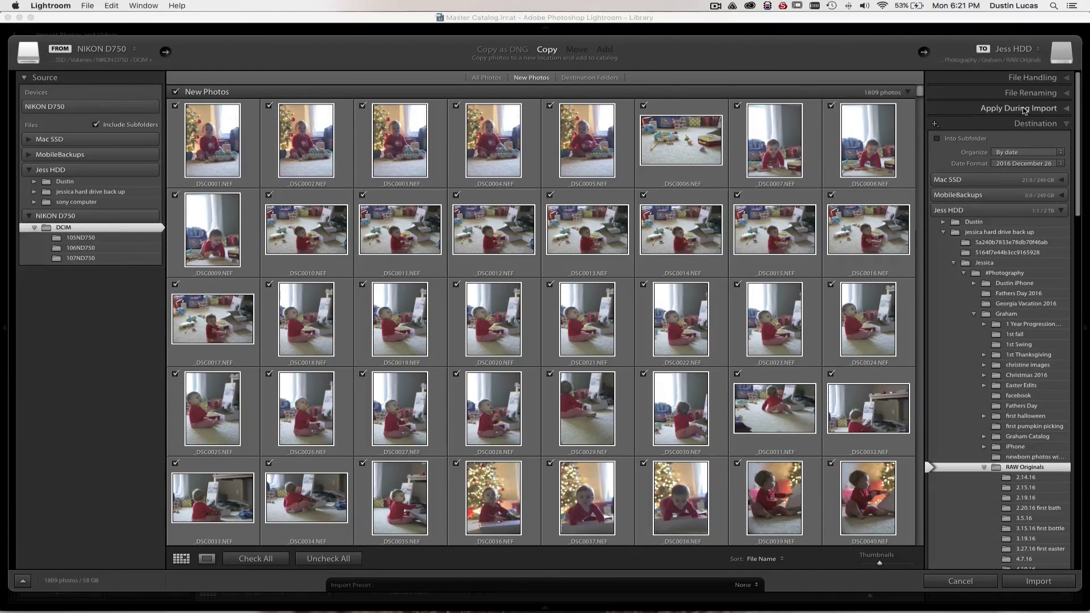
# Step: Keep the second copy option enabled and browse for its location to the Data volume on the AirPort Time Capsule
pyautogui.click(1023, 83)
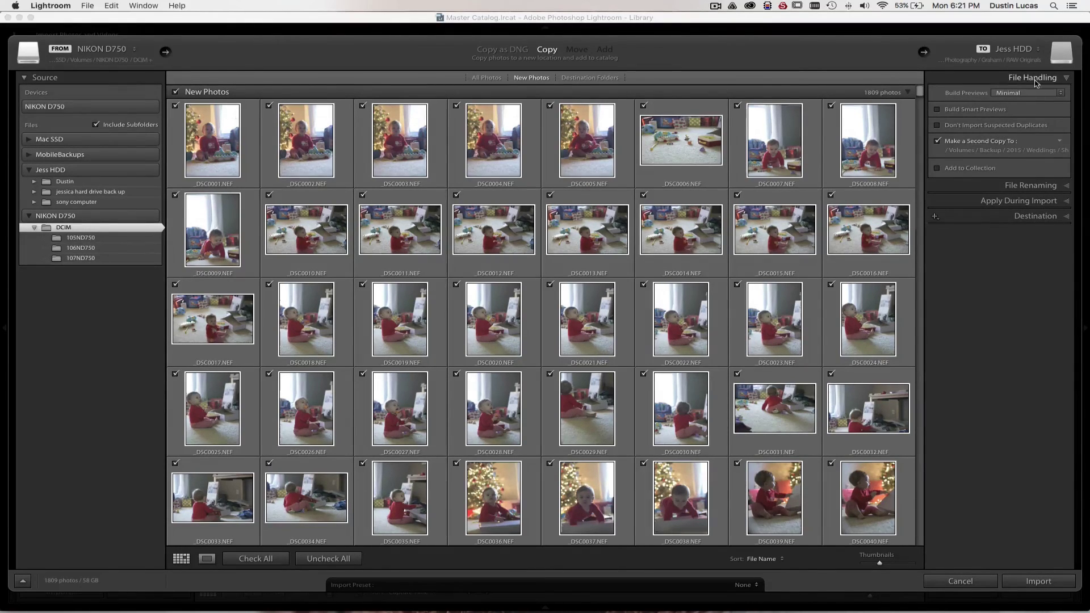
pyautogui.click(937, 142)
pyautogui.click(937, 141)
pyautogui.click(987, 150)
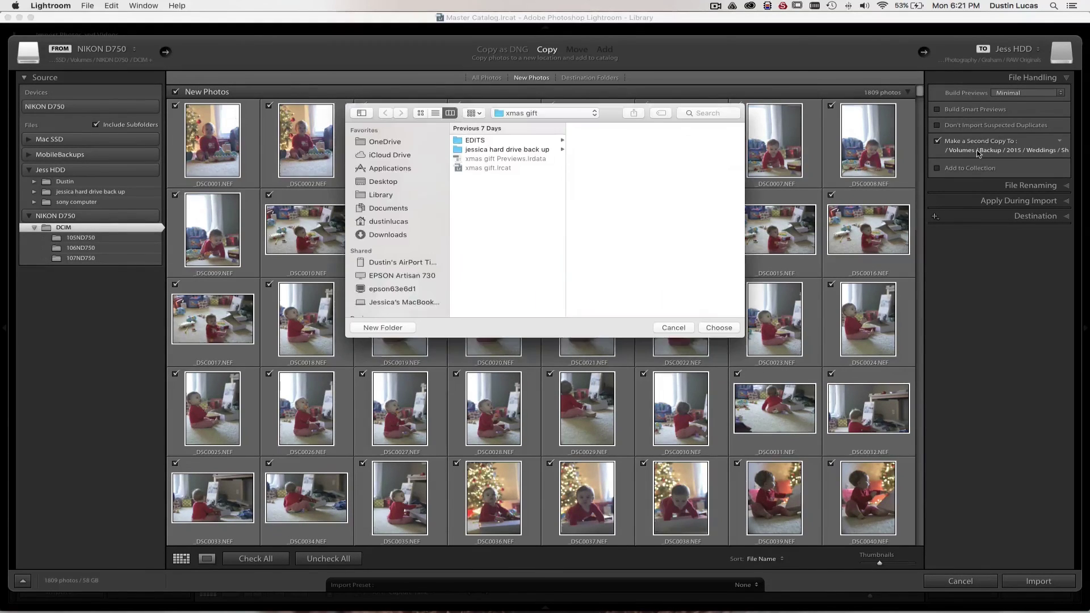
pyautogui.scroll(-5, 432, 212)
pyautogui.scroll(3, 428, 214)
pyautogui.scroll(1, 420, 207)
pyautogui.click(396, 187)
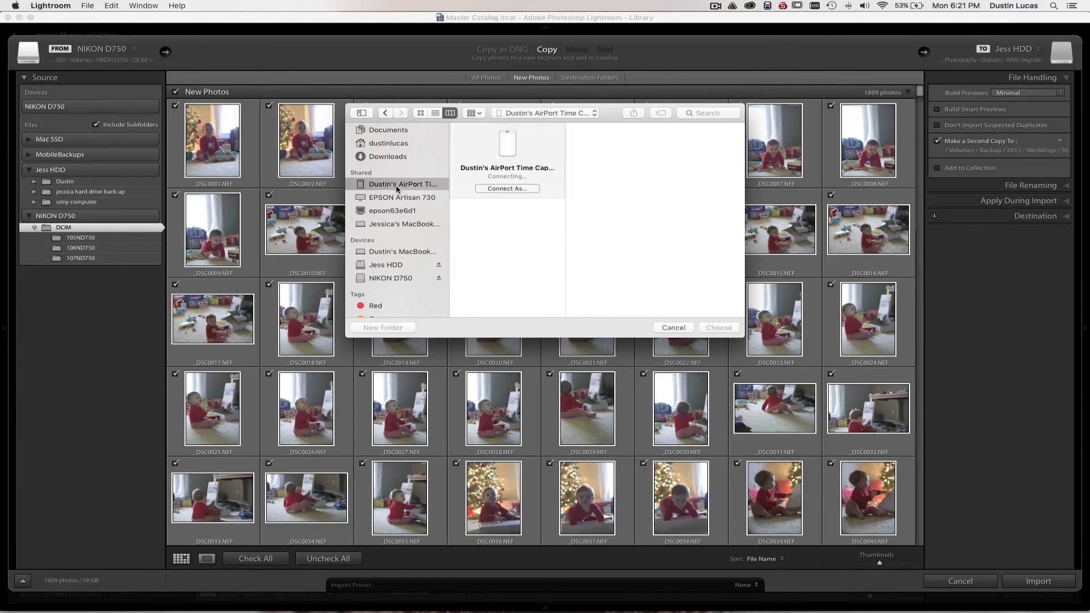
pyautogui.click(489, 216)
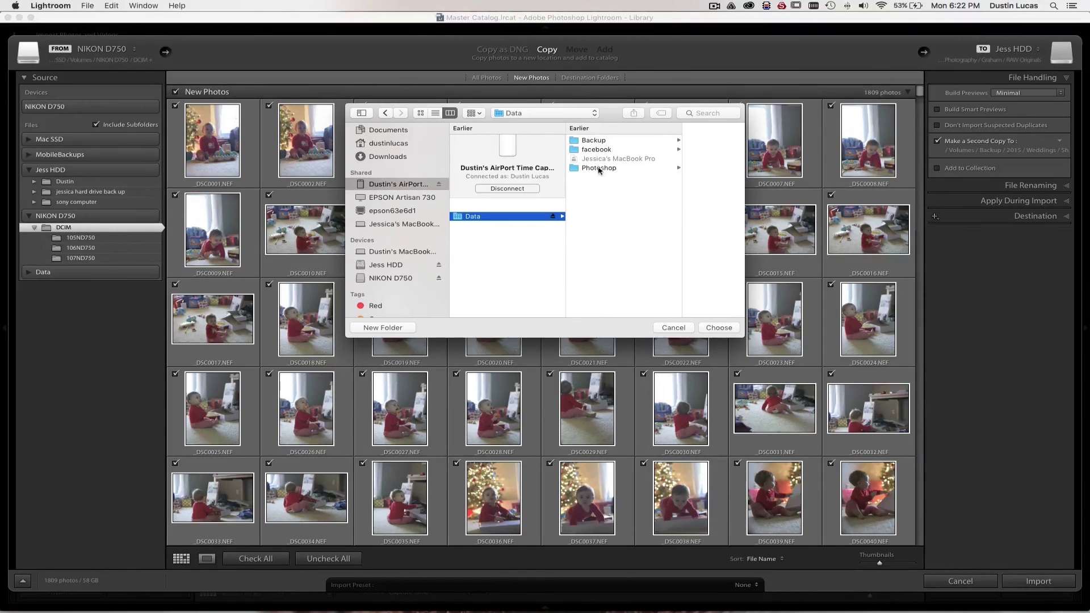
# Step: Choose RAW Originals in the child's folder under Backup/Lucas Photography as the second copy location
pyautogui.click(595, 141)
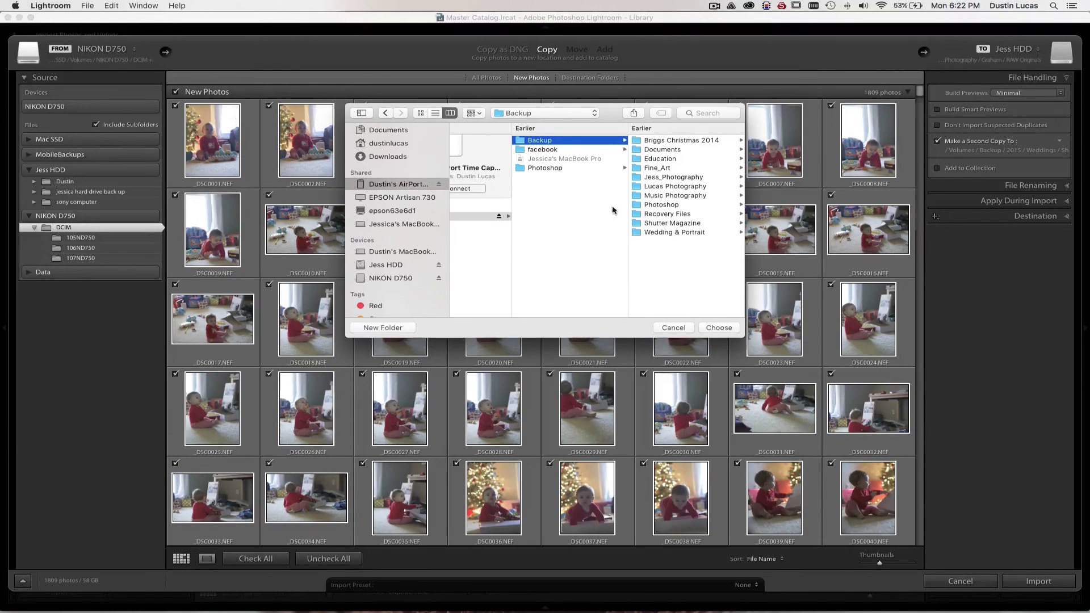
pyautogui.click(652, 186)
pyautogui.click(654, 150)
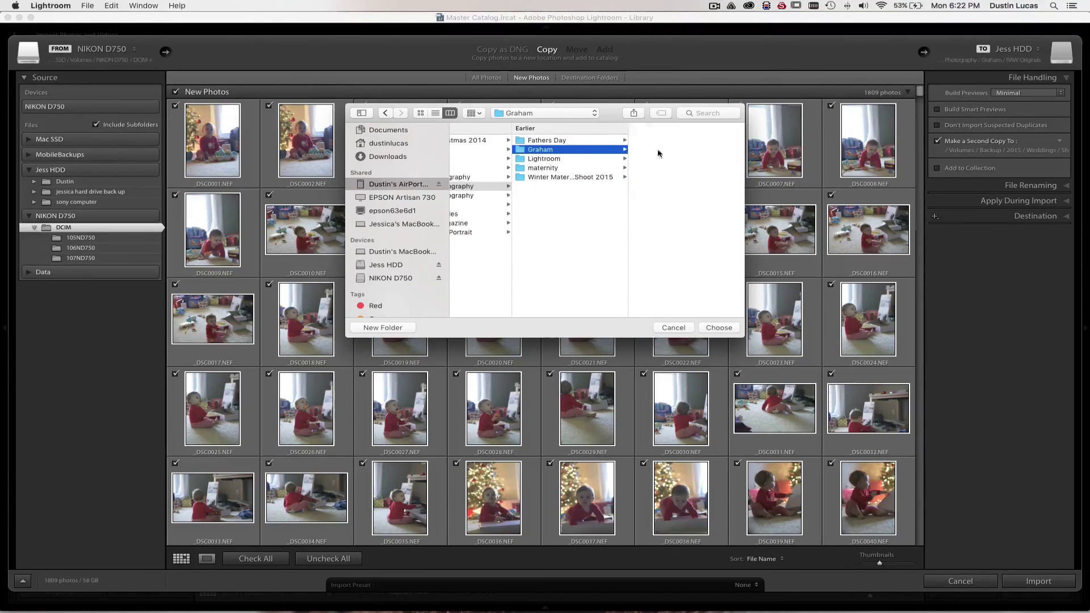
pyautogui.click(657, 169)
pyautogui.scroll(-3, 665, 199)
pyautogui.scroll(3, 666, 198)
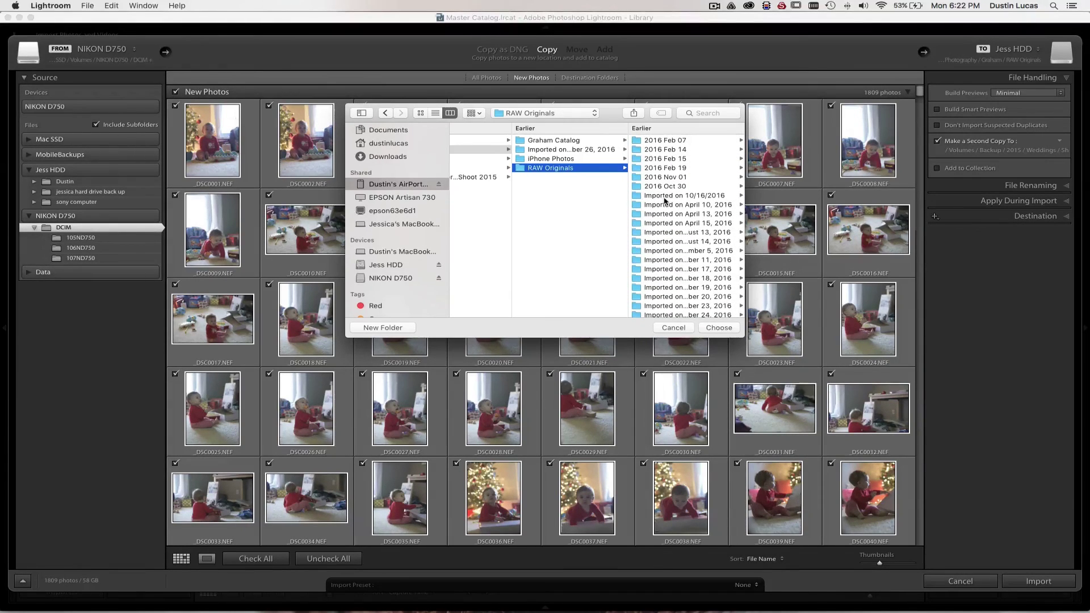
pyautogui.scroll(-3, 685, 237)
pyautogui.scroll(3, 675, 227)
pyautogui.click(729, 332)
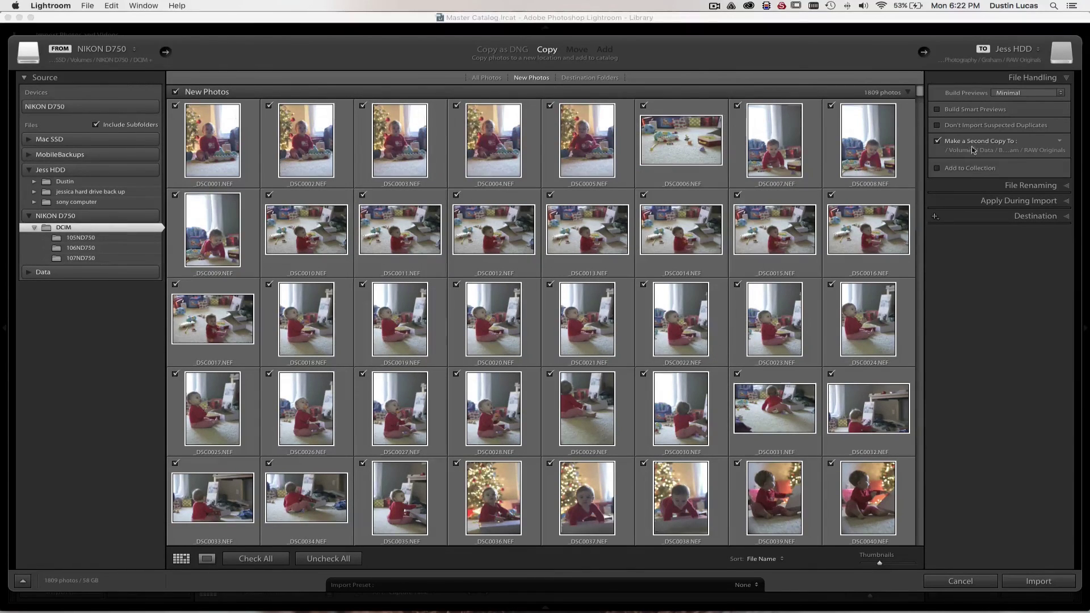
# Step: Recheck the import destination settings and browse the external drive's hard drive backup folders in the source list
pyautogui.click(993, 217)
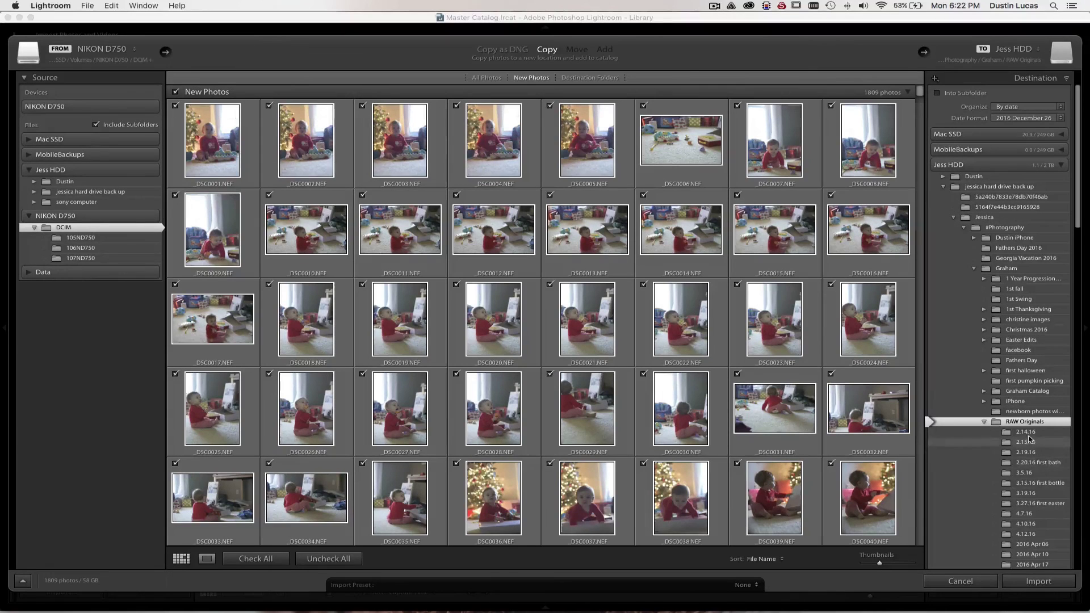
pyautogui.scroll(2, 1022, 398)
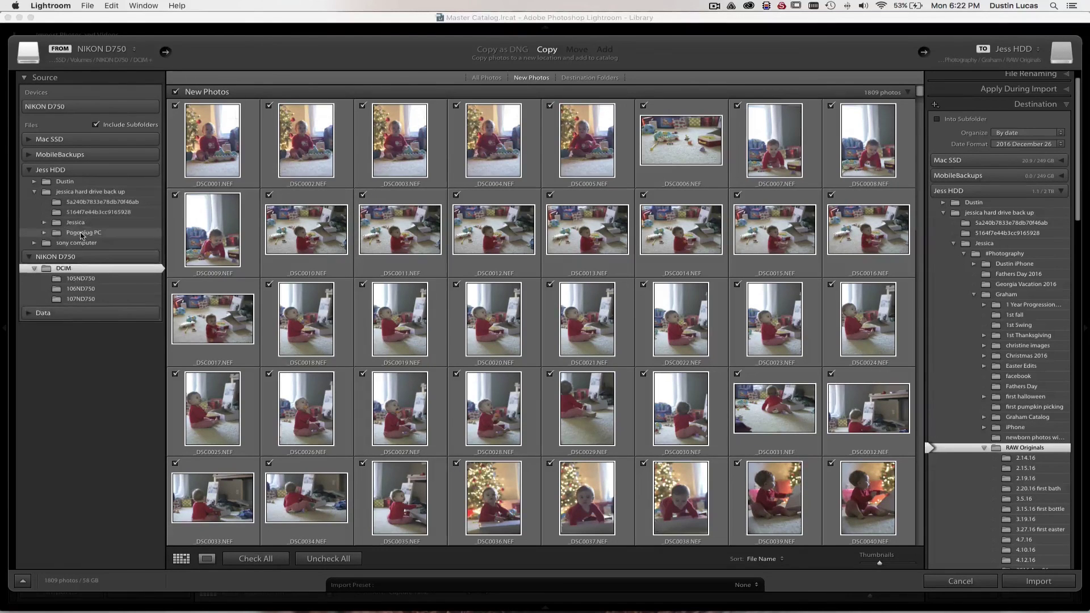
pyautogui.click(45, 223)
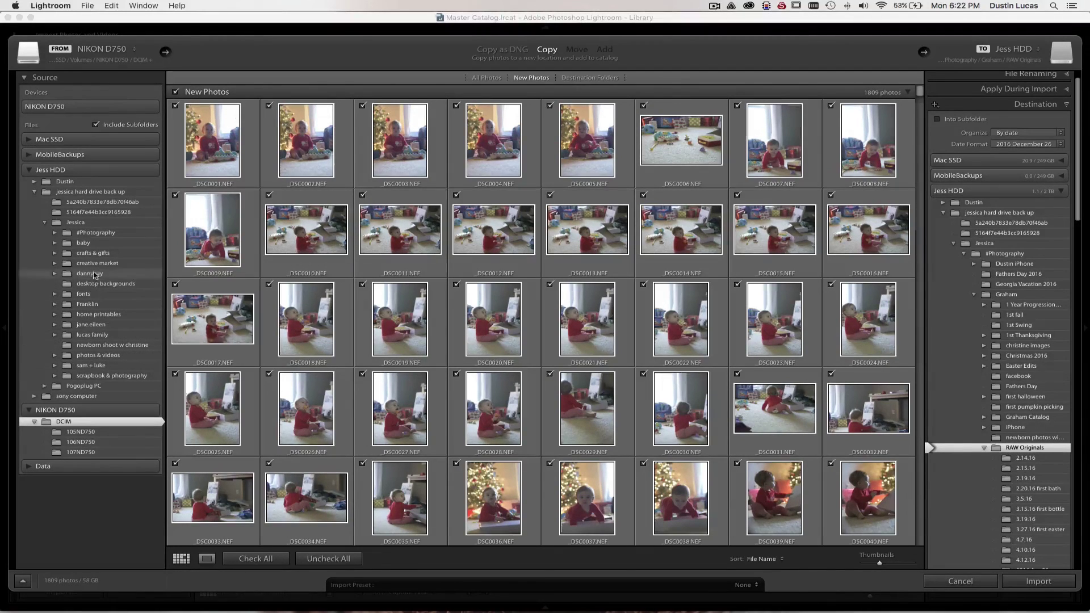
pyautogui.click(55, 314)
# Step: Switch to Finder and search the external drive for the child's name
pyautogui.press('super+Tab')
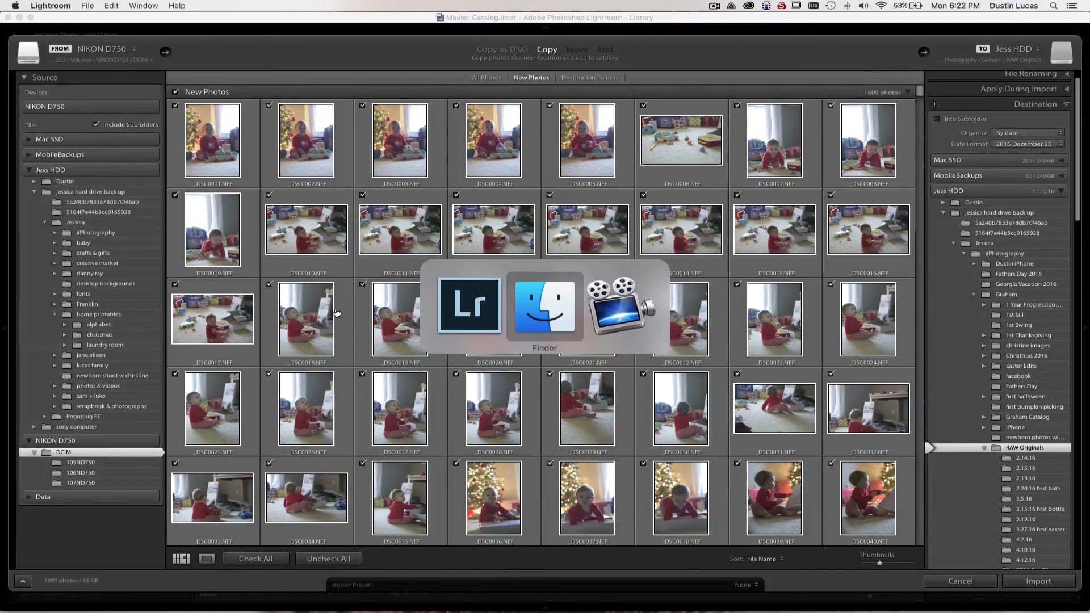
pyautogui.press('super+Tab')
pyautogui.moveTo(384, 296); pyautogui.dragTo(384, 285)
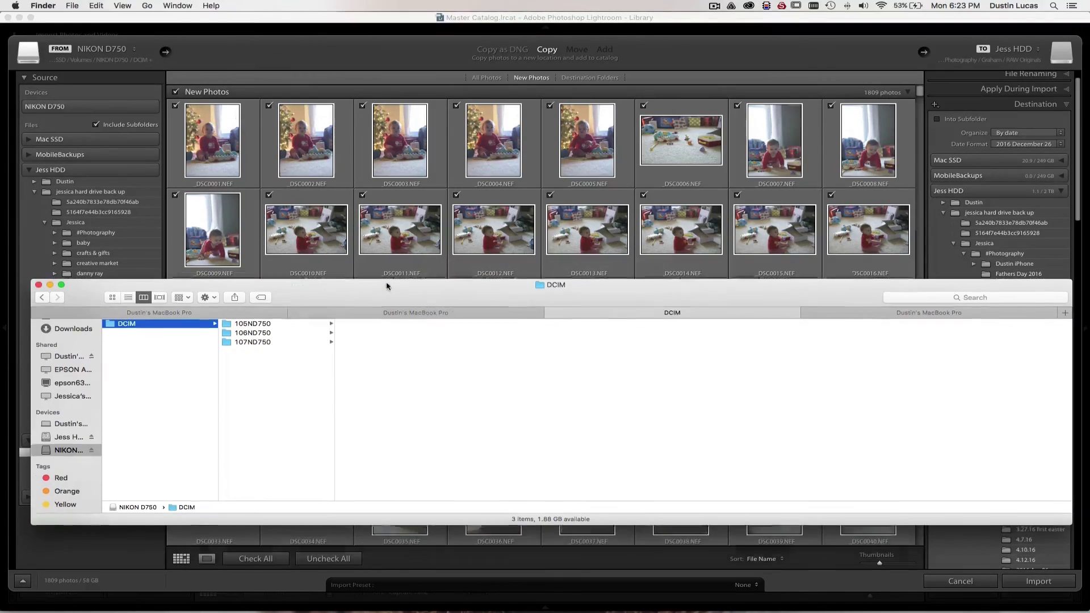
pyautogui.click(167, 391)
pyautogui.click(68, 430)
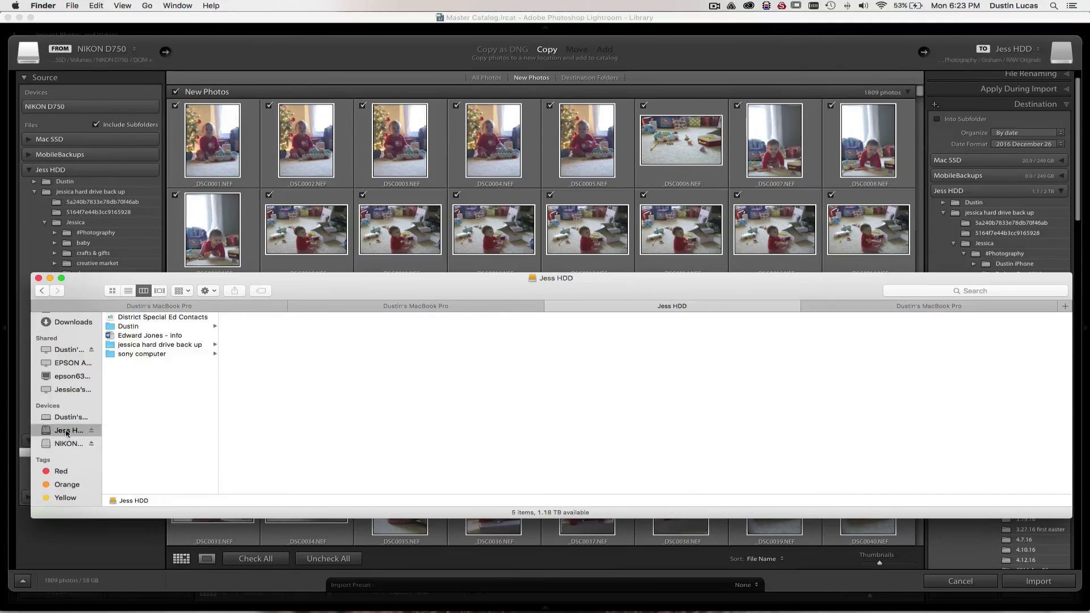
pyautogui.click(975, 290)
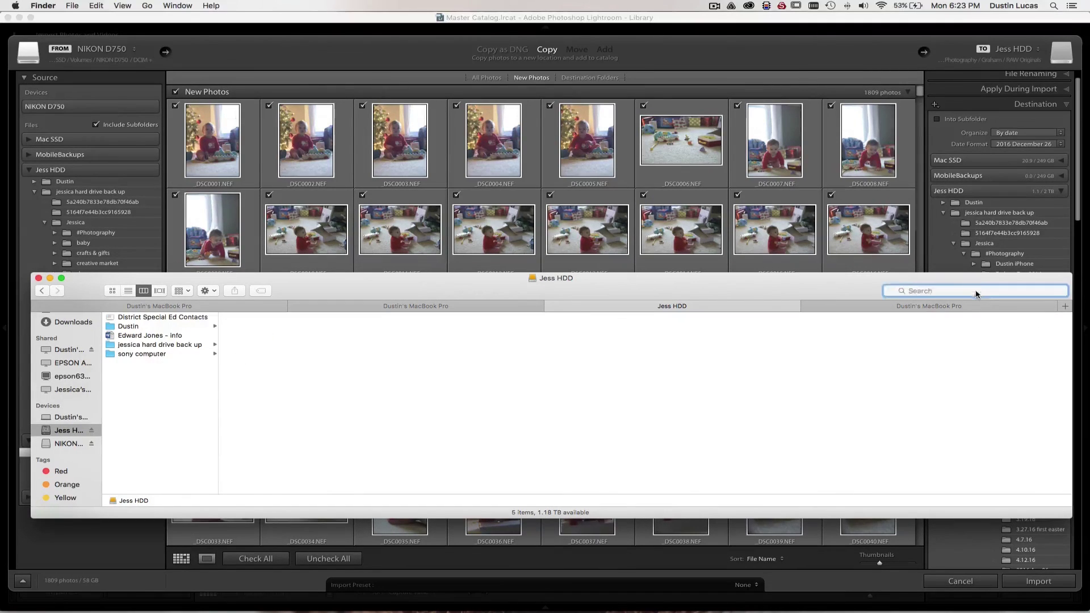
pyautogui.write('graham')
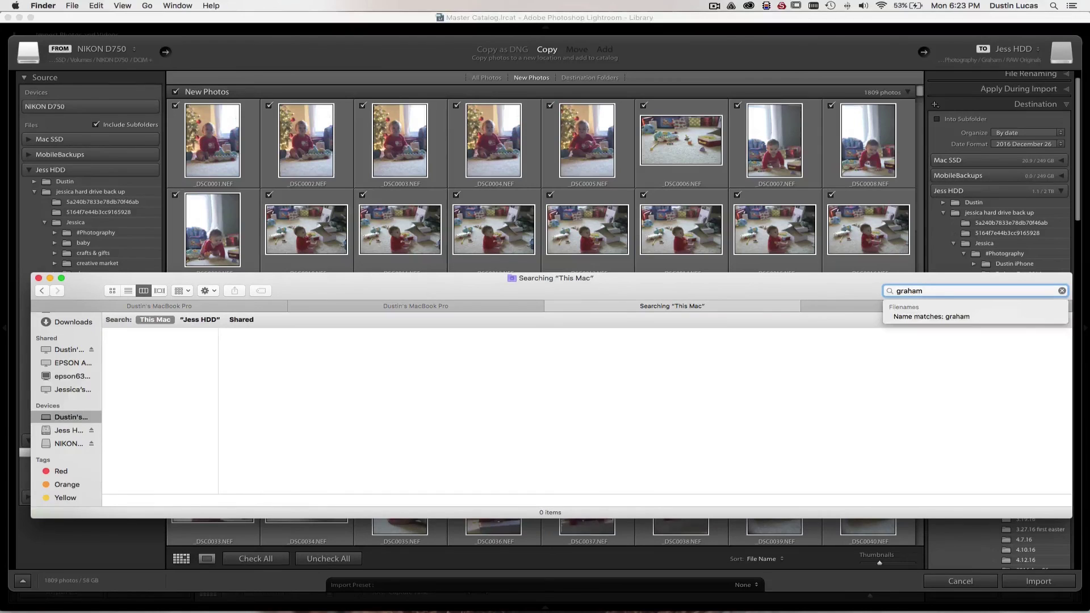
pyautogui.click(198, 319)
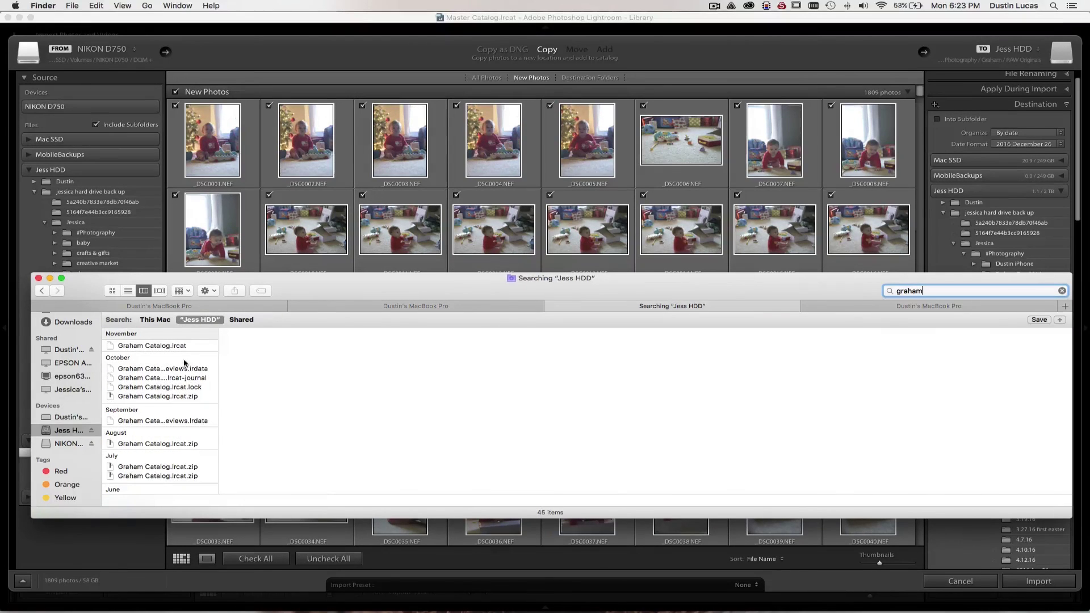
# Step: Look through the search results and select the child's folder located directly under #Photography
pyautogui.scroll(-5, 171, 386)
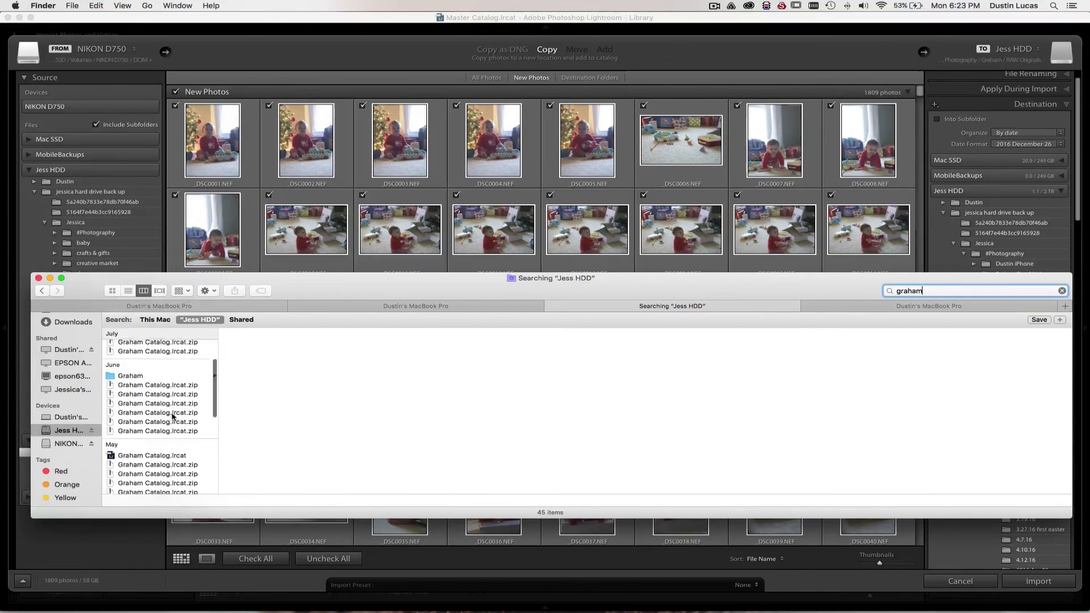
pyautogui.click(133, 365)
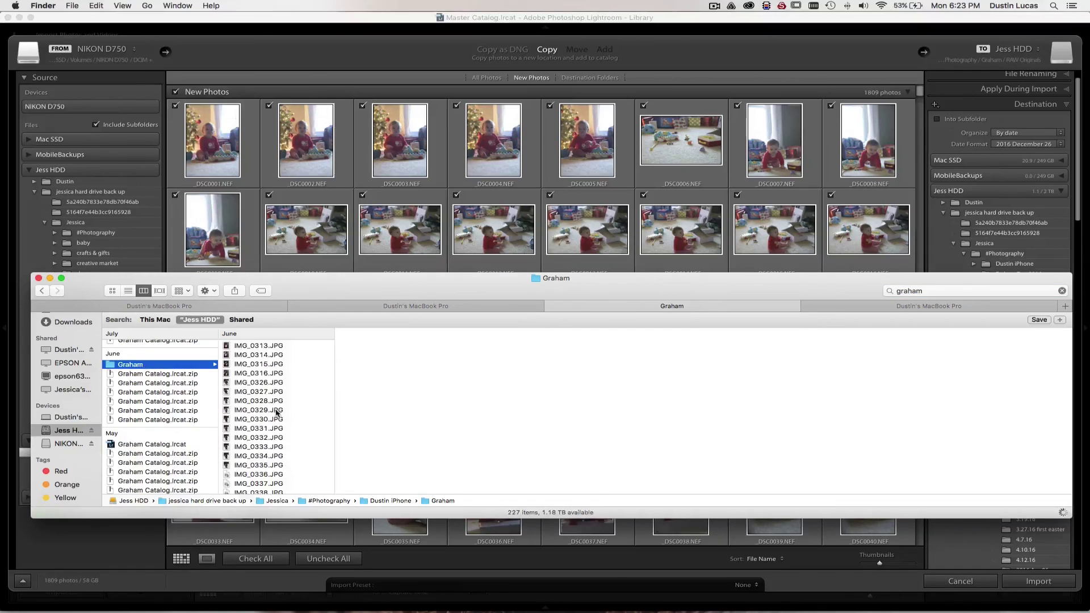
pyautogui.scroll(-3, 159, 416)
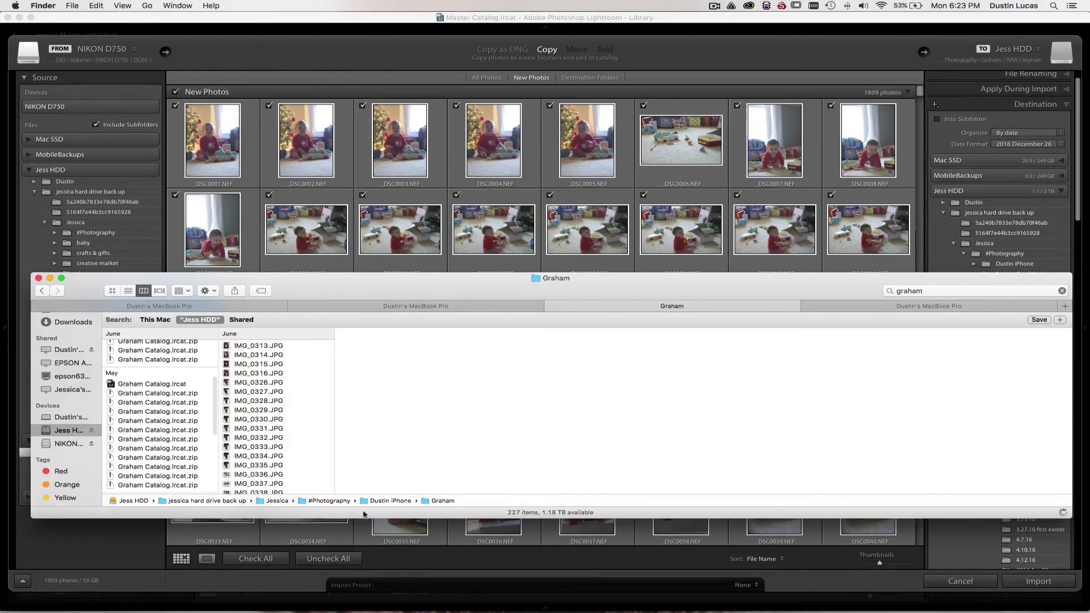
pyautogui.scroll(-5, 173, 443)
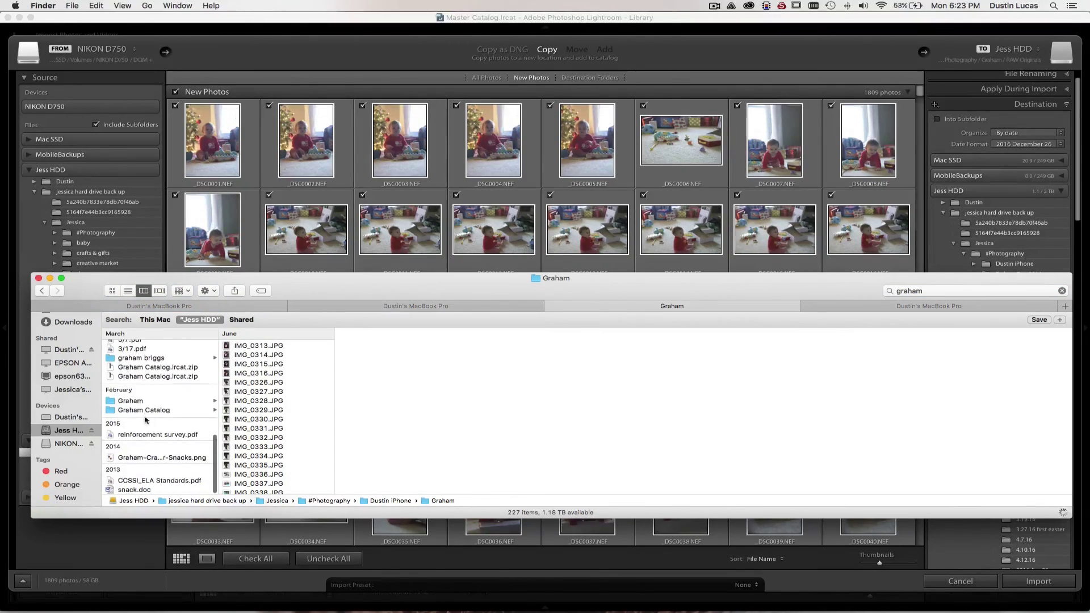
pyautogui.click(141, 401)
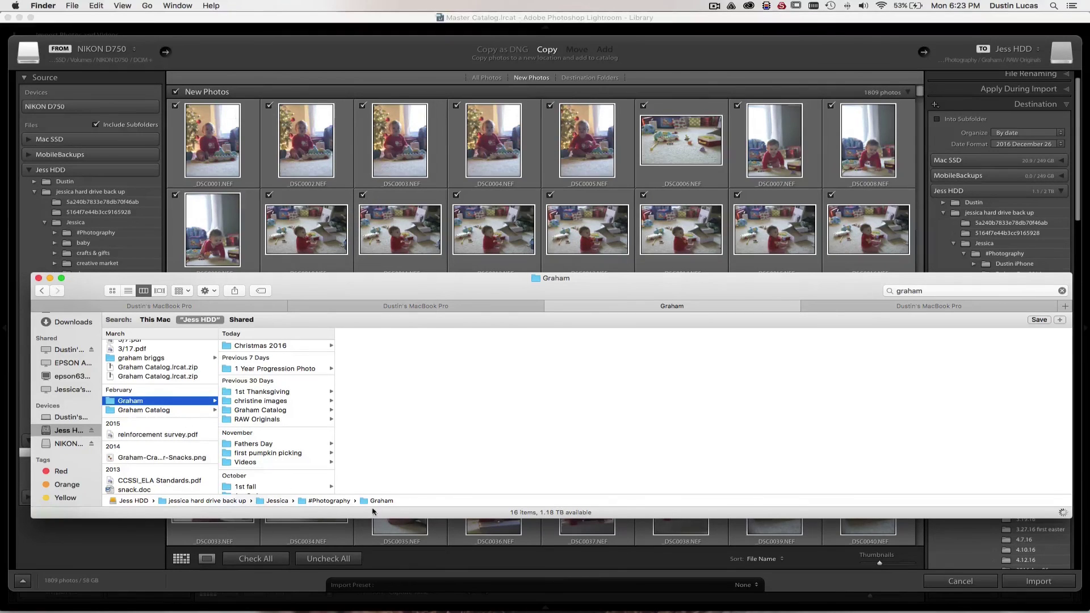
# Step: Load the selected child's folder into Lightroom as the import source, and switch back to Finder
pyautogui.moveTo(131, 400); pyautogui.dragTo(402, 231)
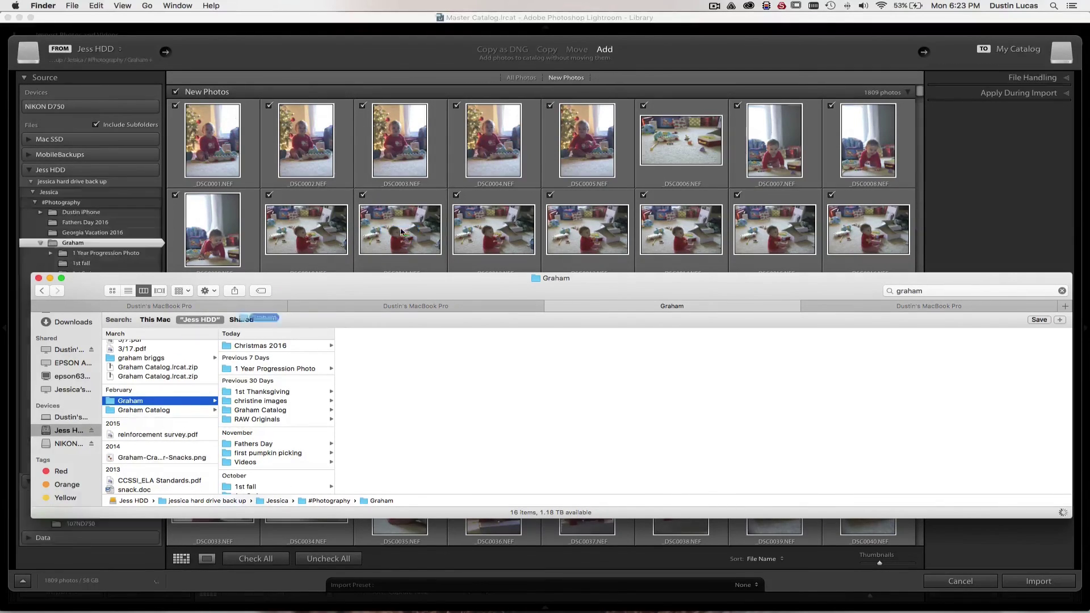
pyautogui.click(378, 62)
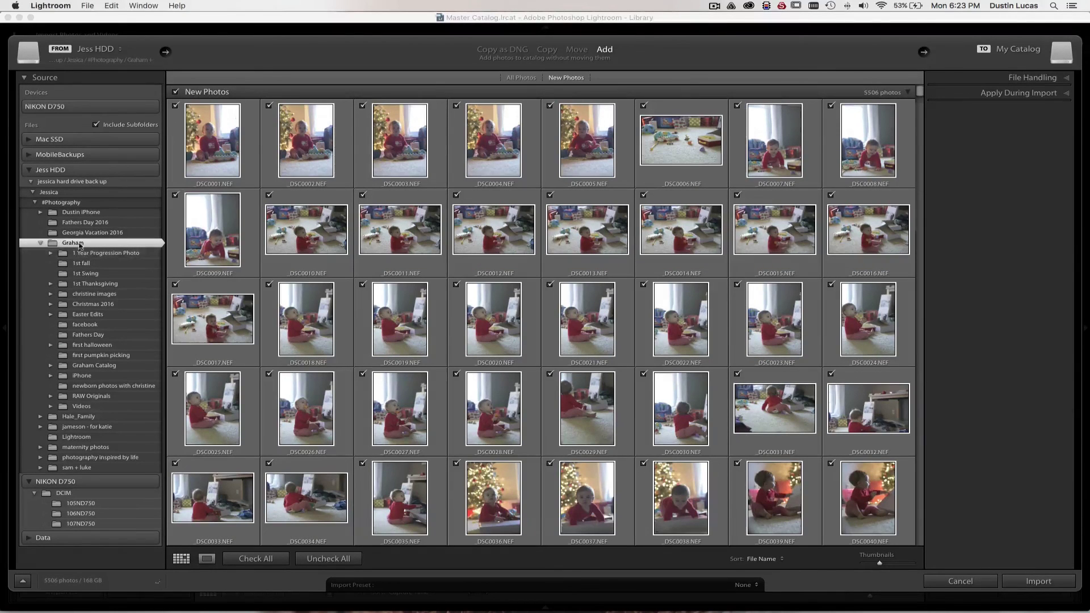
pyautogui.press('super+Tab')
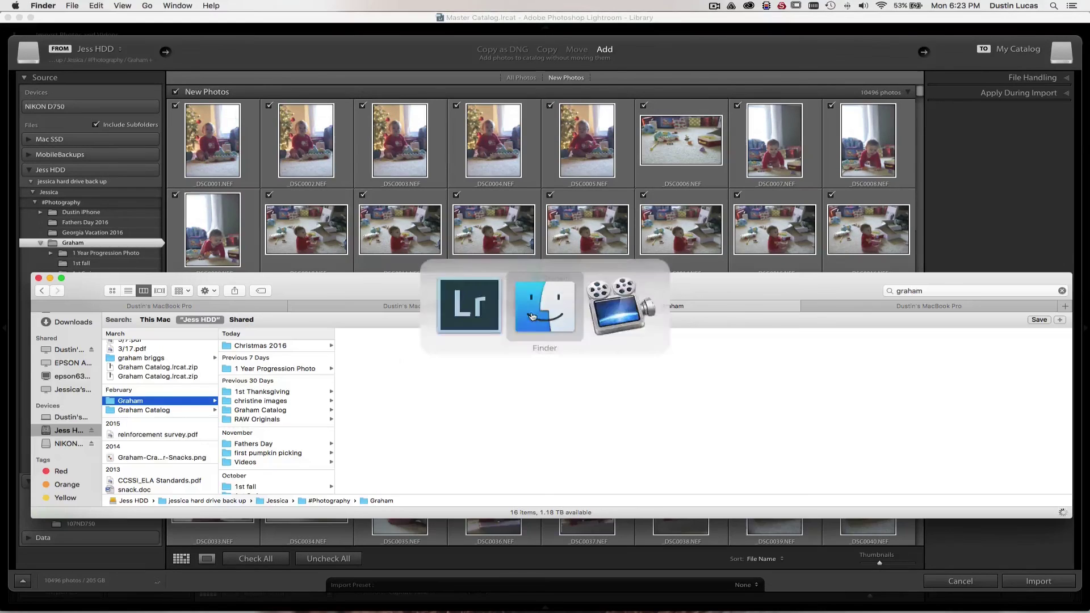
# Step: Load the Christmas 2016 folder from the Finder search results into Lightroom as the import source, and switch to Lightroom
pyautogui.moveTo(371, 290); pyautogui.dragTo(375, 287)
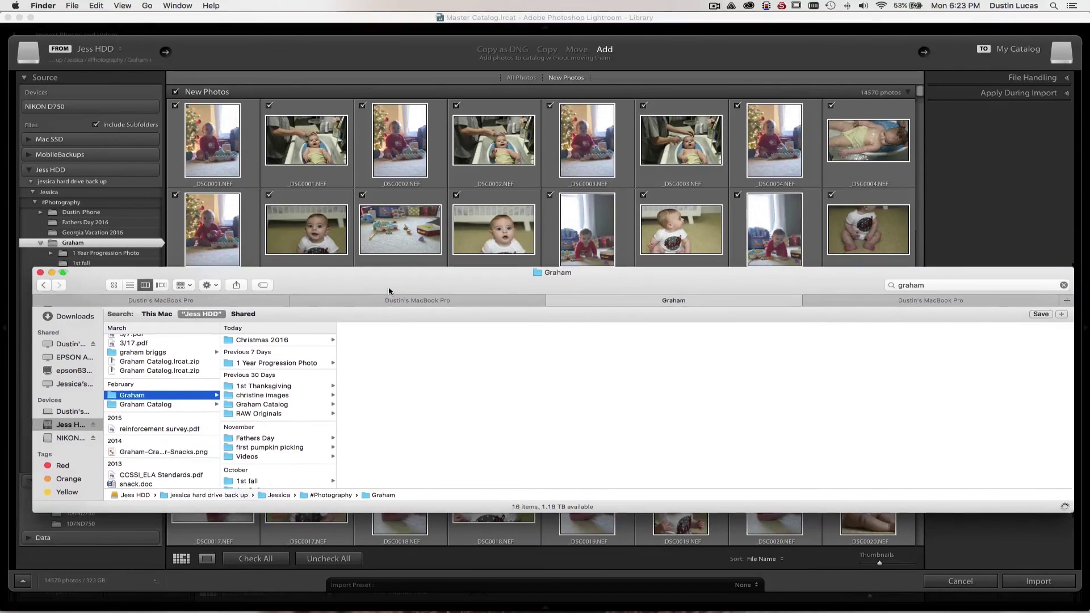
pyautogui.scroll(10, 163, 396)
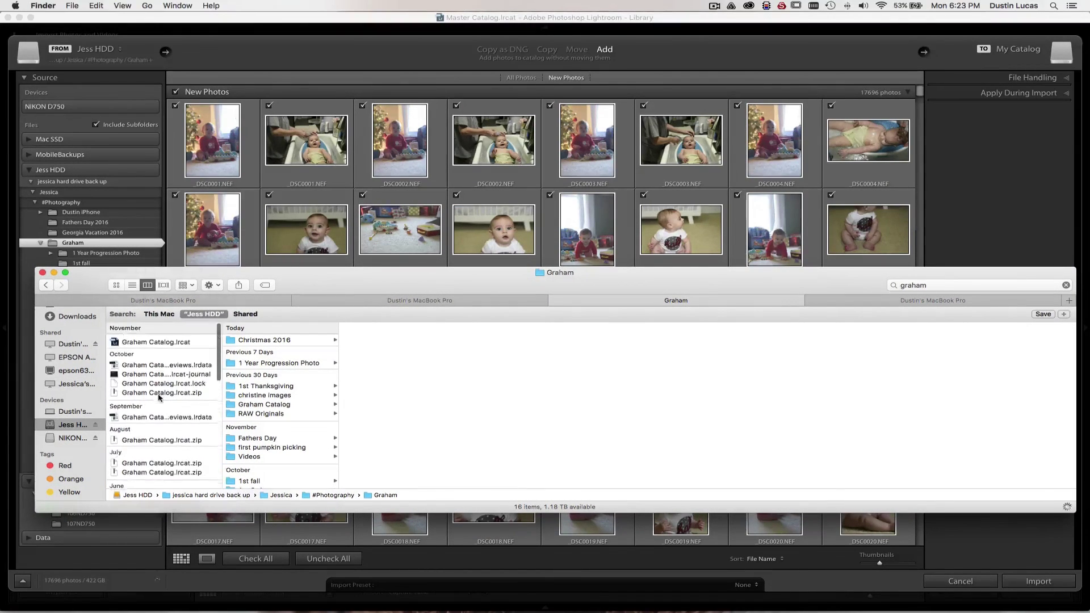
pyautogui.scroll(-5, 160, 398)
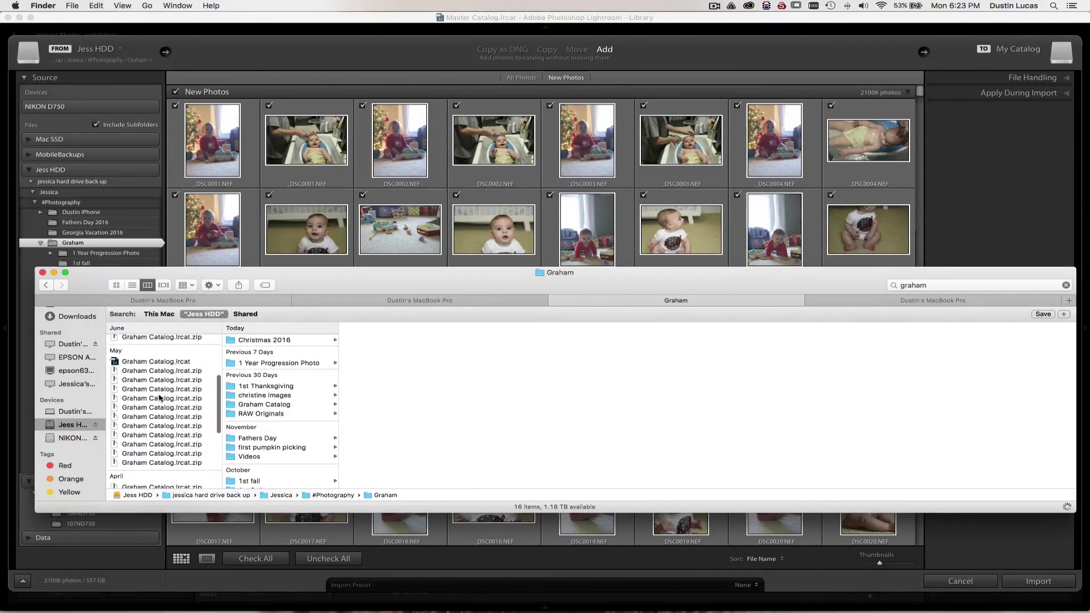
pyautogui.scroll(-5, 160, 398)
pyautogui.scroll(10, 160, 398)
pyautogui.scroll(-2, 201, 393)
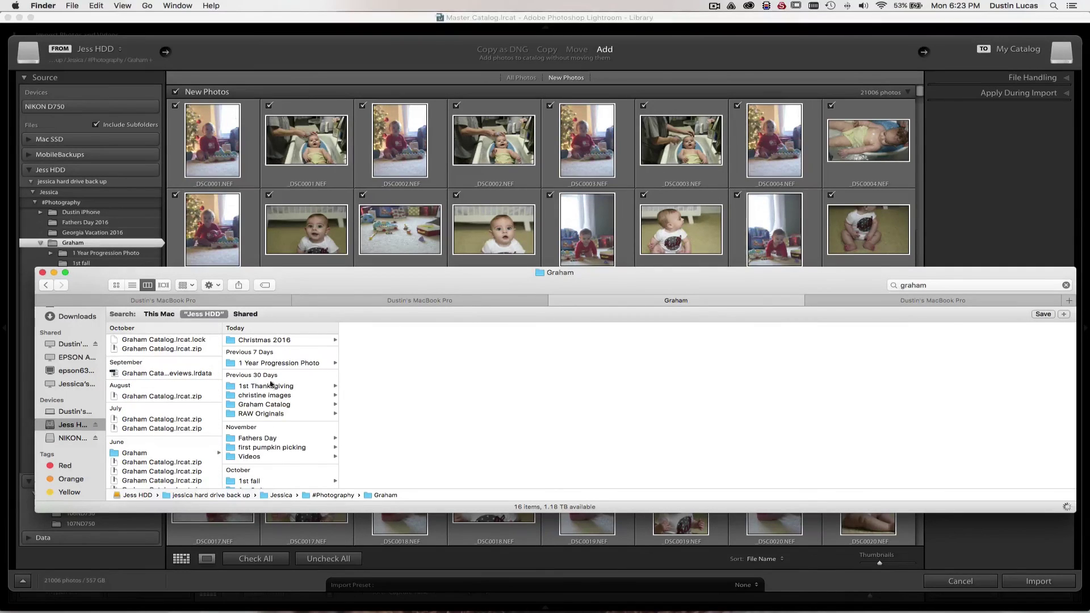
pyautogui.moveTo(266, 340); pyautogui.dragTo(370, 225)
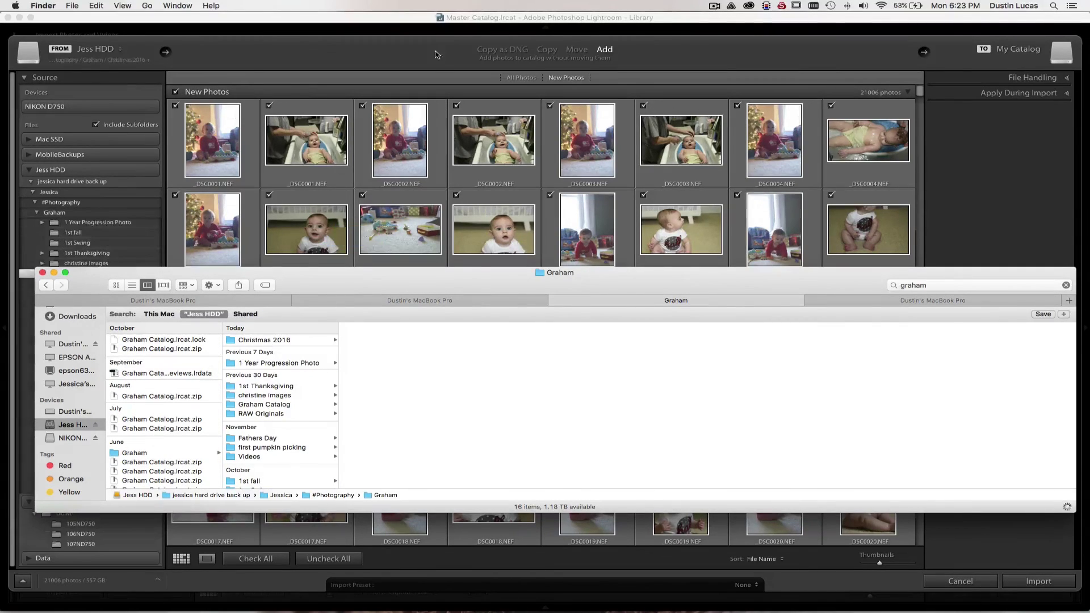
pyautogui.click(419, 53)
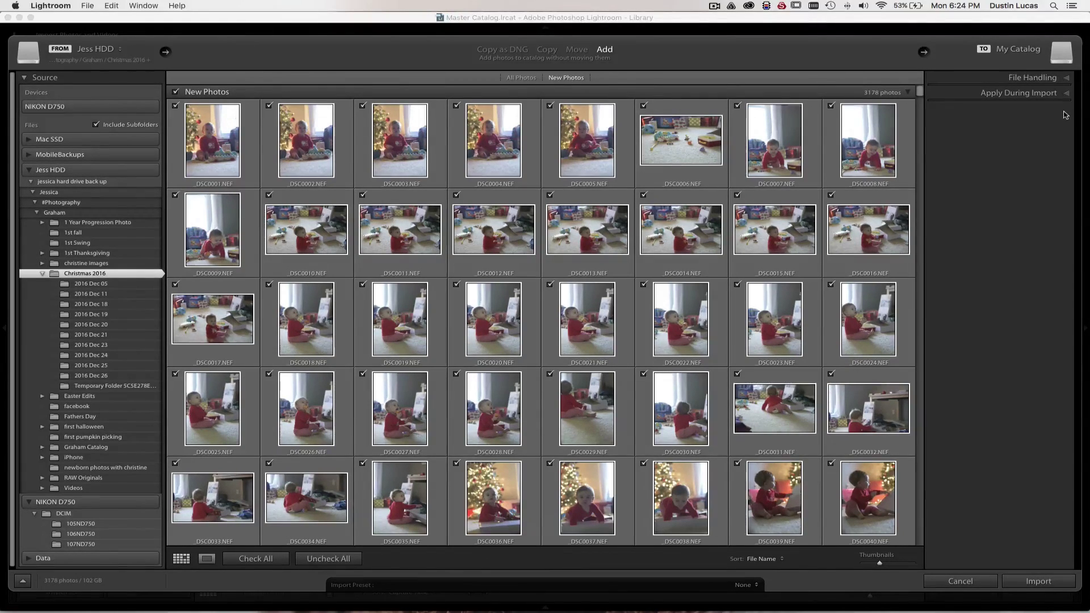
# Step: Try the Move and Copy as DNG import methods, checking the destination settings for Move, and return to Add
pyautogui.click(1040, 97)
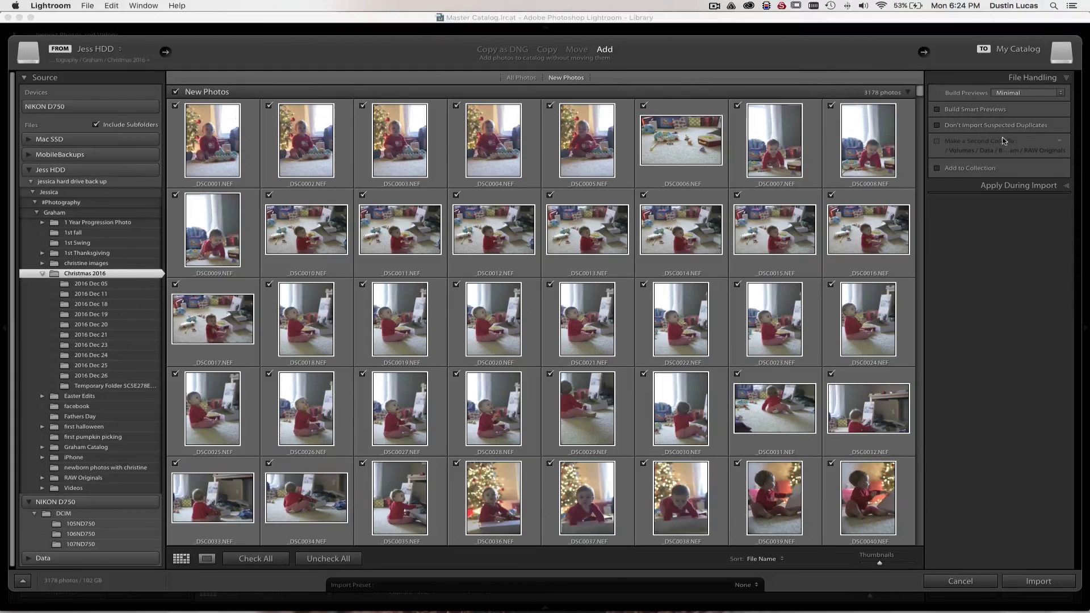
pyautogui.click(577, 50)
pyautogui.click(1034, 216)
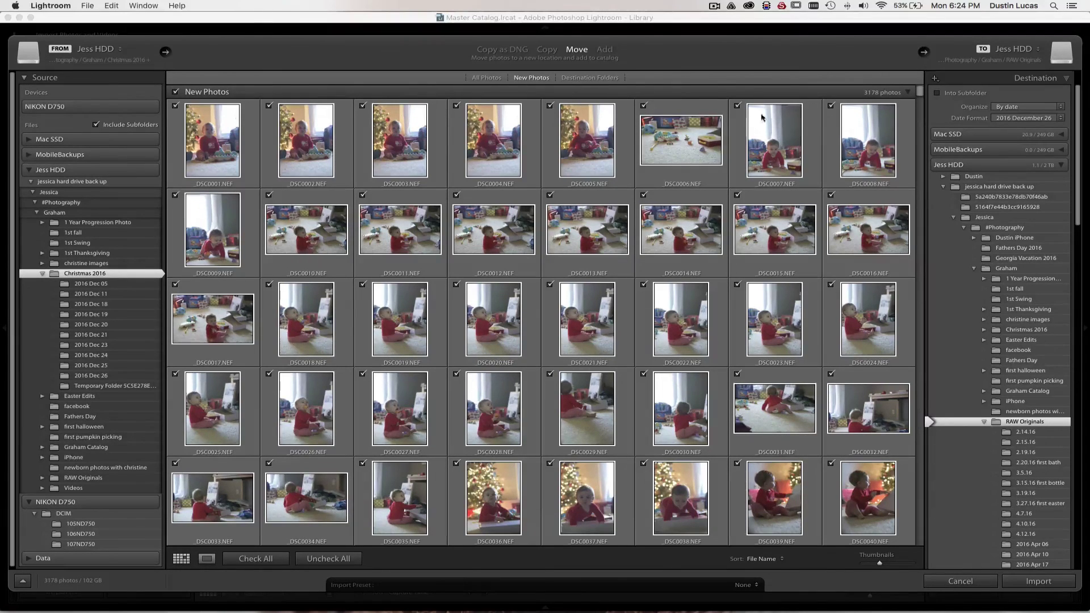
pyautogui.click(605, 50)
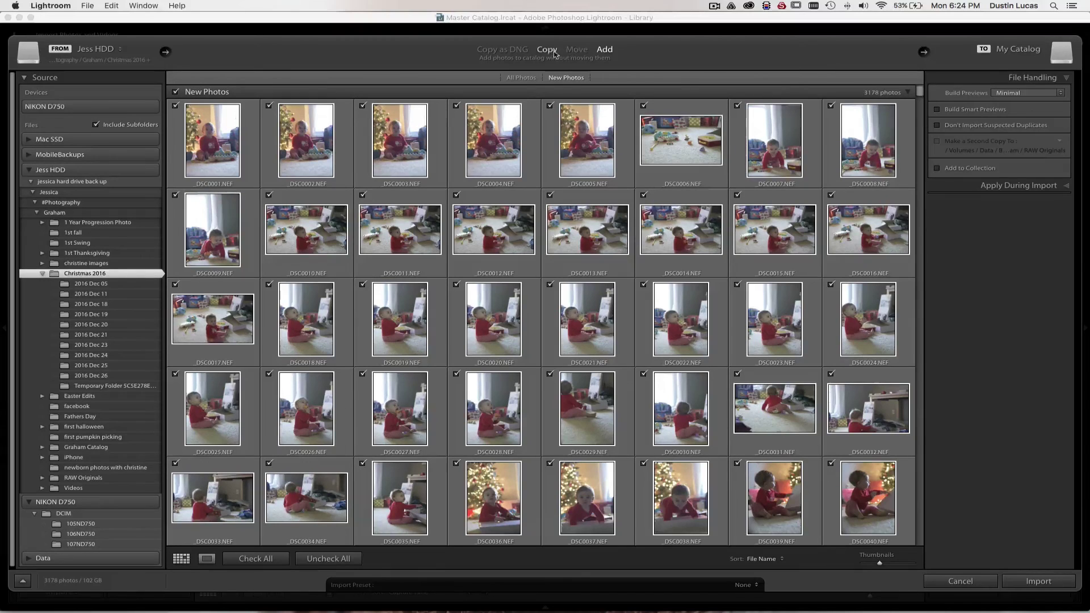
pyautogui.click(511, 50)
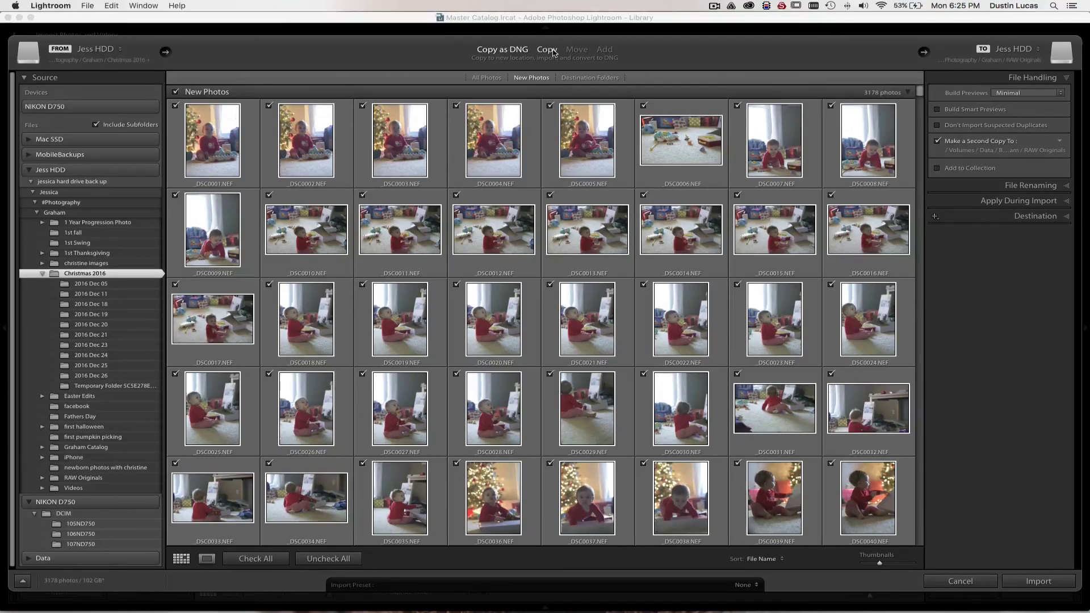
pyautogui.click(605, 50)
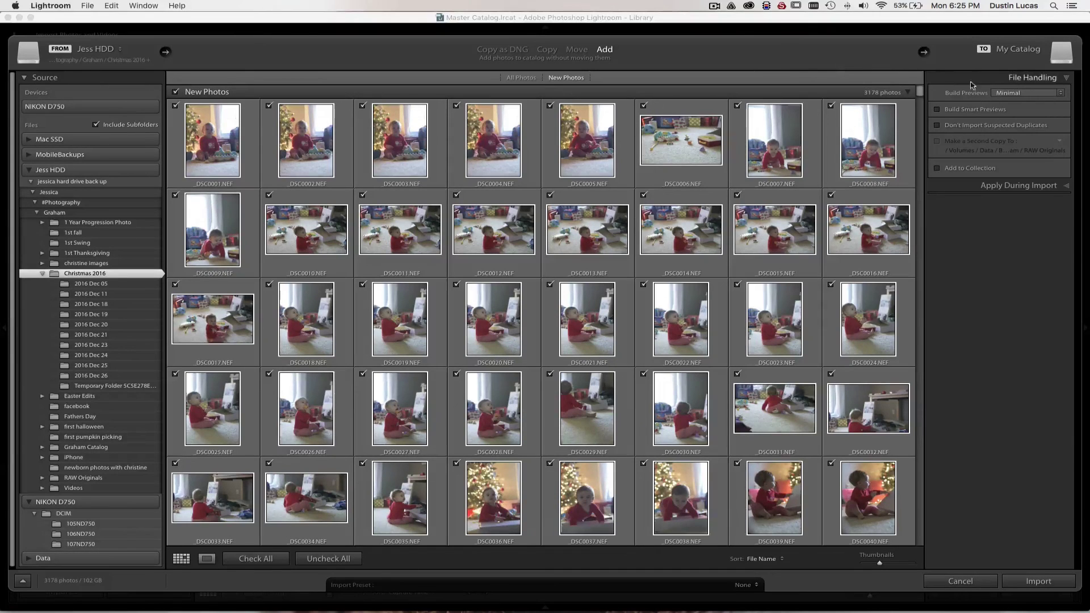
# Step: Set Build Previews to Standard in the file handling settings and look through the other preview sizes
pyautogui.click(1016, 94)
pyautogui.click(1013, 205)
pyautogui.click(1036, 93)
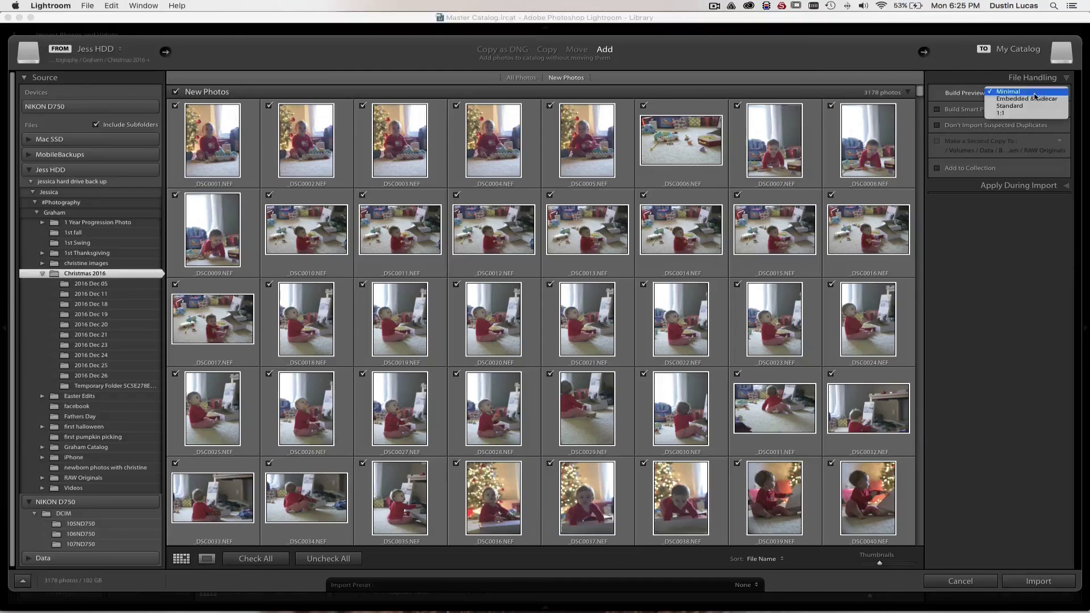
pyautogui.click(1022, 106)
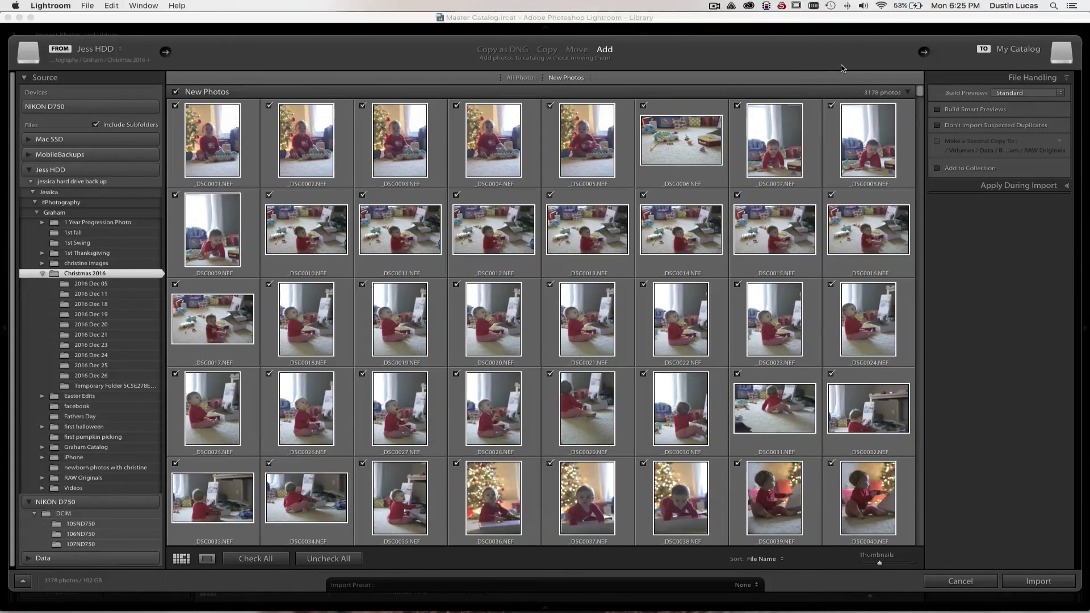
pyautogui.click(1033, 93)
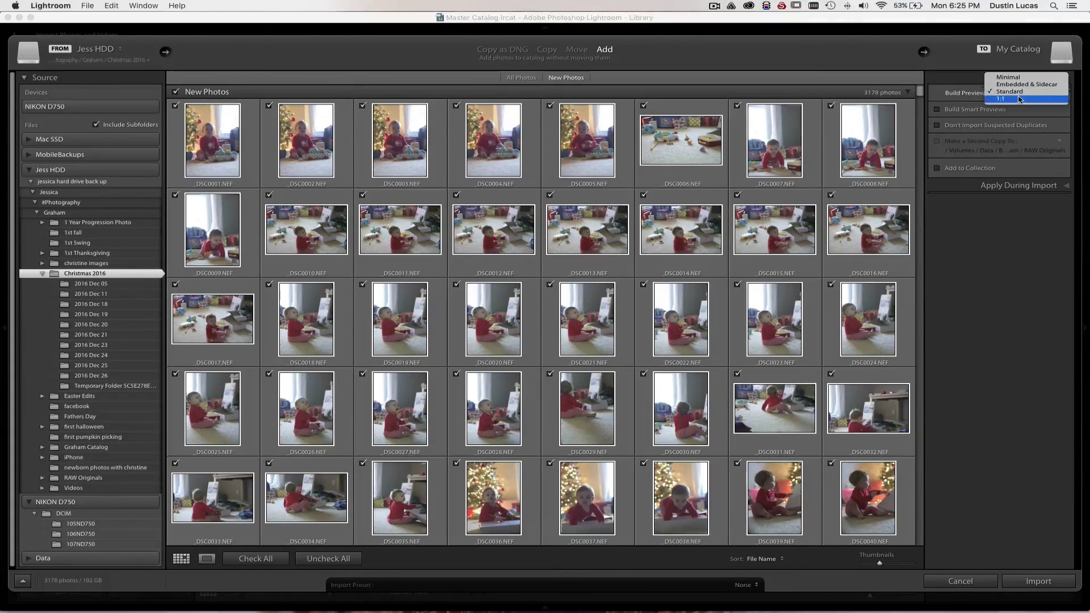
pyautogui.click(1010, 91)
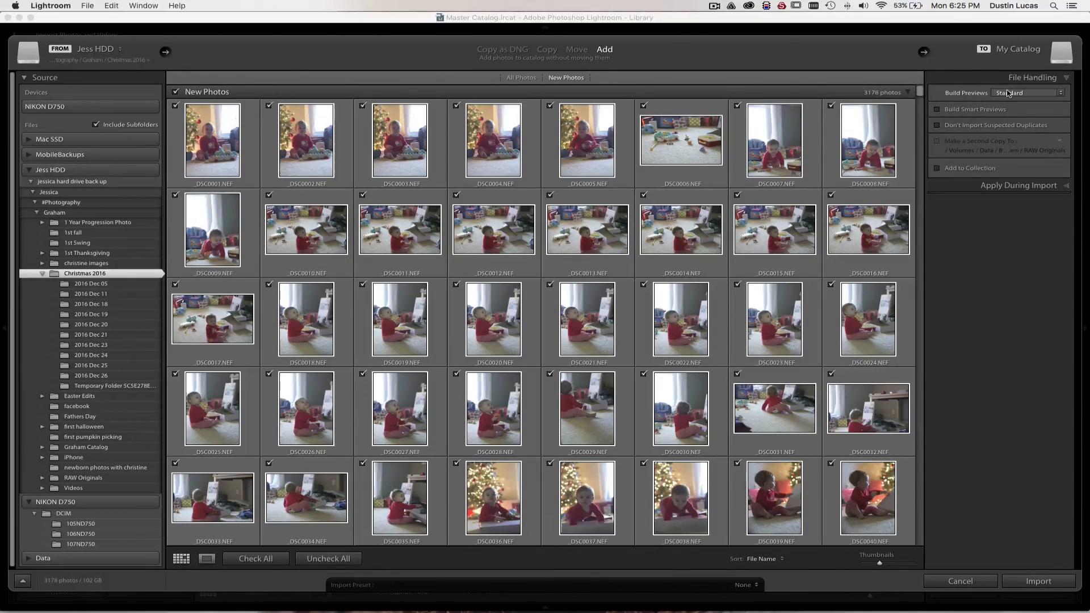
pyautogui.click(974, 91)
pyautogui.click(969, 86)
# Step: Select the NIKON D750 card's DCIM folder as the source and set Build Previews to Minimal
pyautogui.click(64, 513)
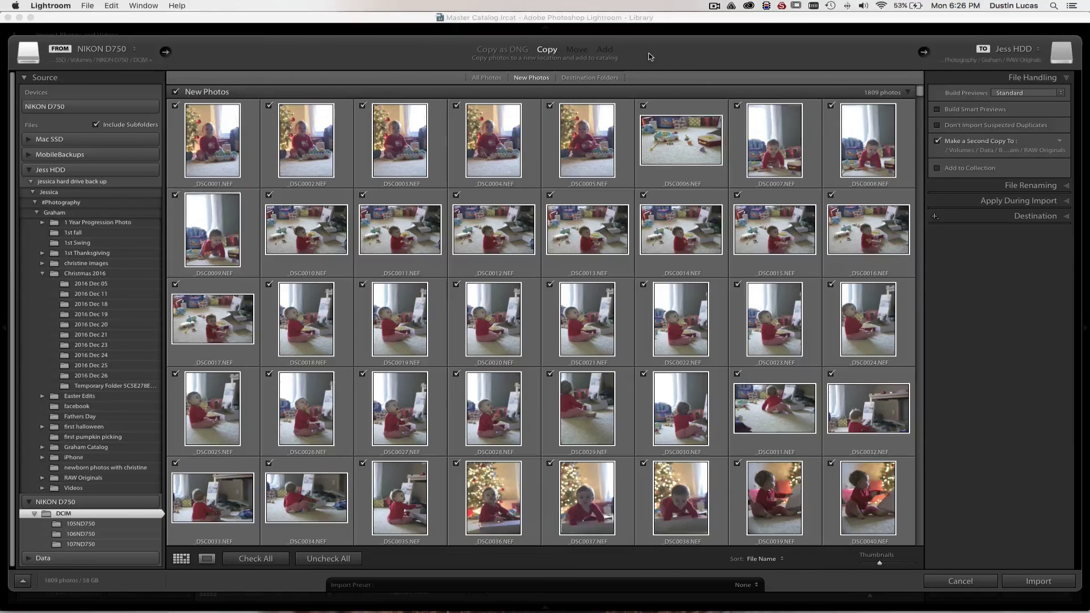
pyautogui.click(999, 92)
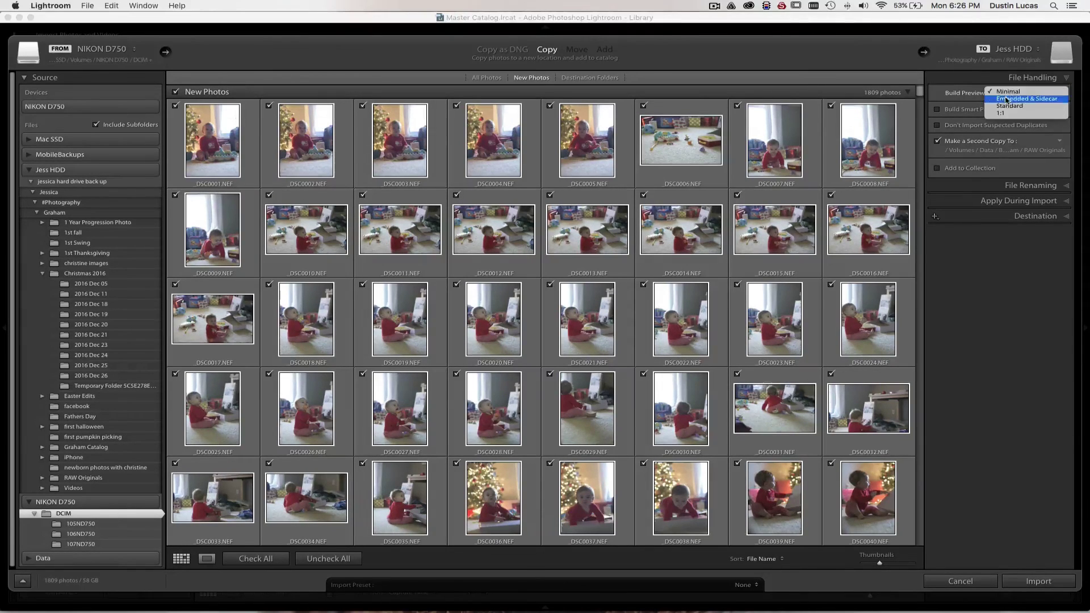
pyautogui.click(1007, 92)
pyautogui.click(1007, 92)
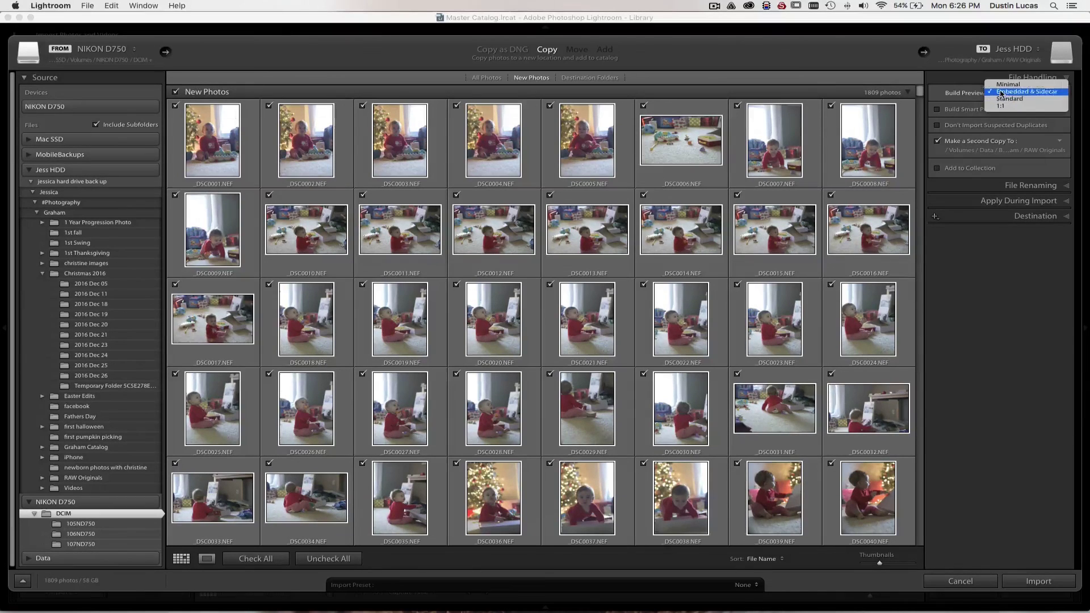
pyautogui.click(1002, 84)
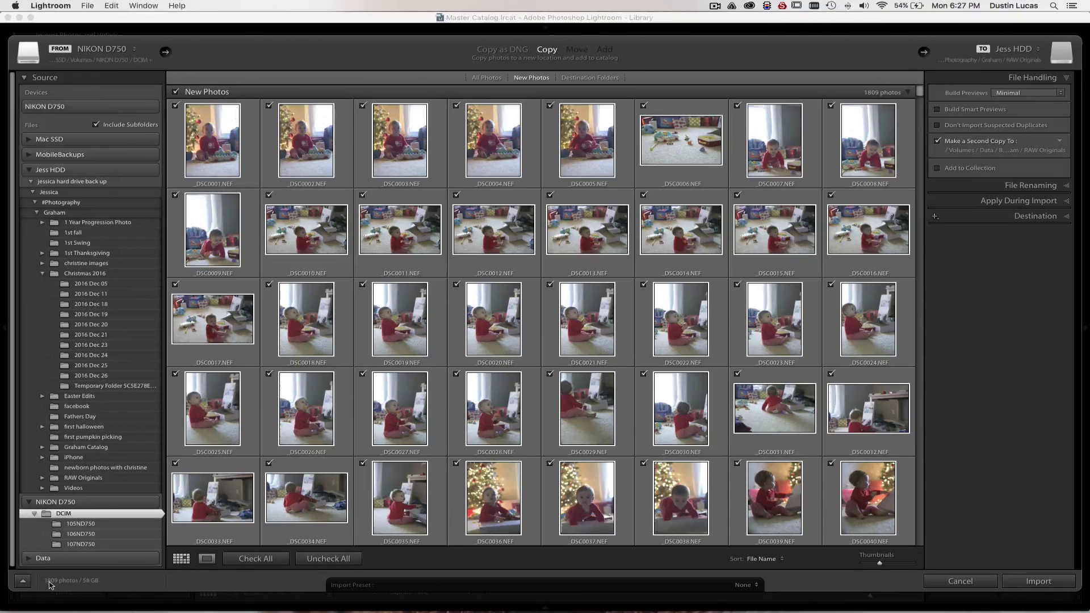
# Step: Enable Don't Import Suspected Duplicates and Add to Collection for the card import
pyautogui.moveTo(49, 585)
pyautogui.click(946, 125)
pyautogui.click(937, 168)
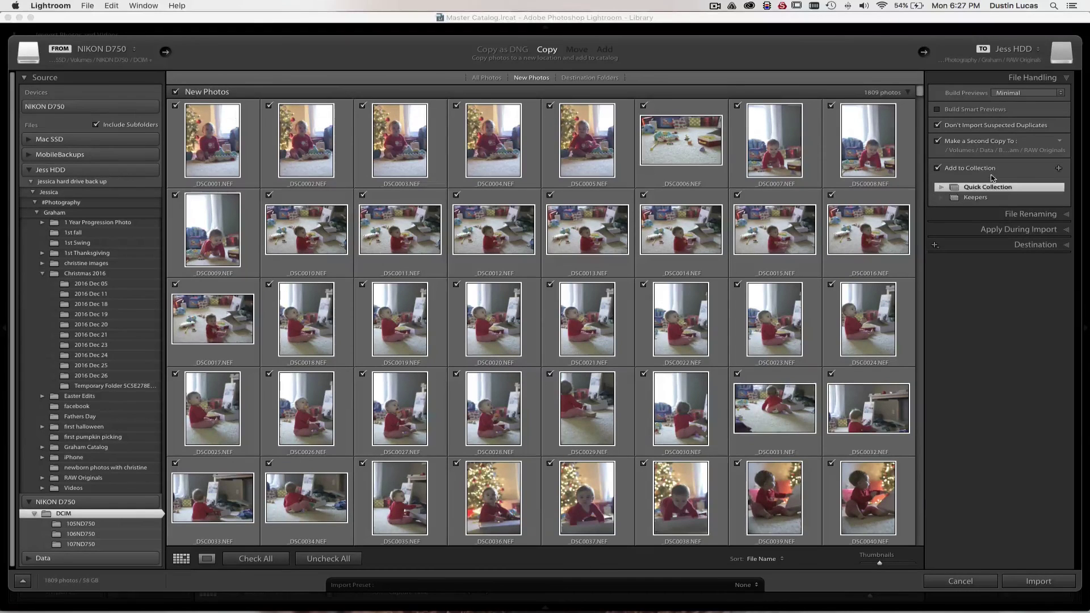
# Step: Examine the options for creating a new collection, including placing it inside a collection set, and cancel
pyautogui.click(1058, 168)
pyautogui.click(483, 180)
pyautogui.click(483, 189)
pyautogui.click(482, 190)
pyautogui.click(432, 182)
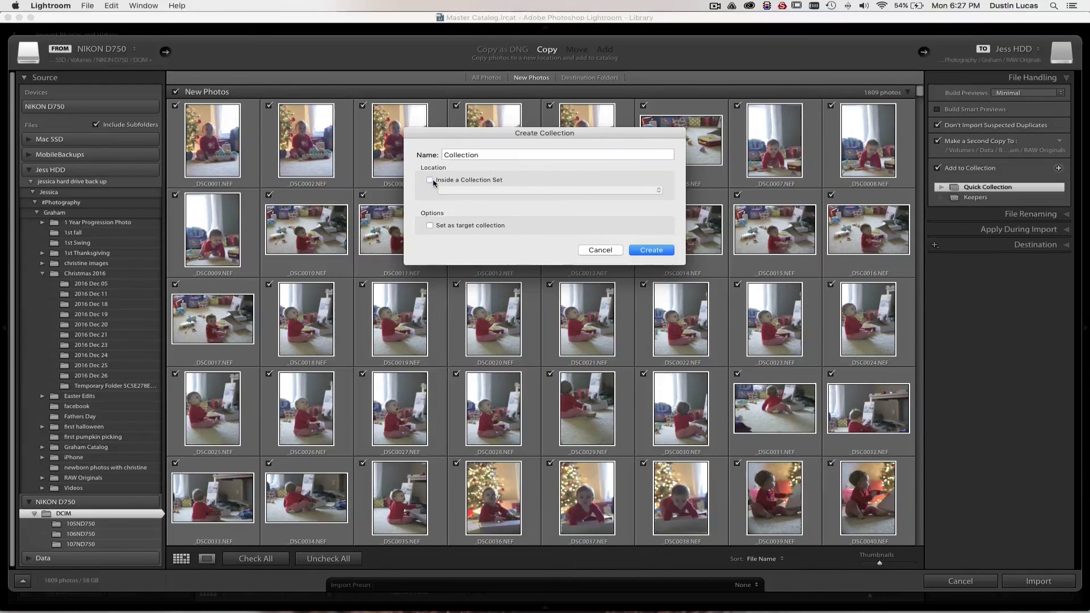
pyautogui.click(617, 251)
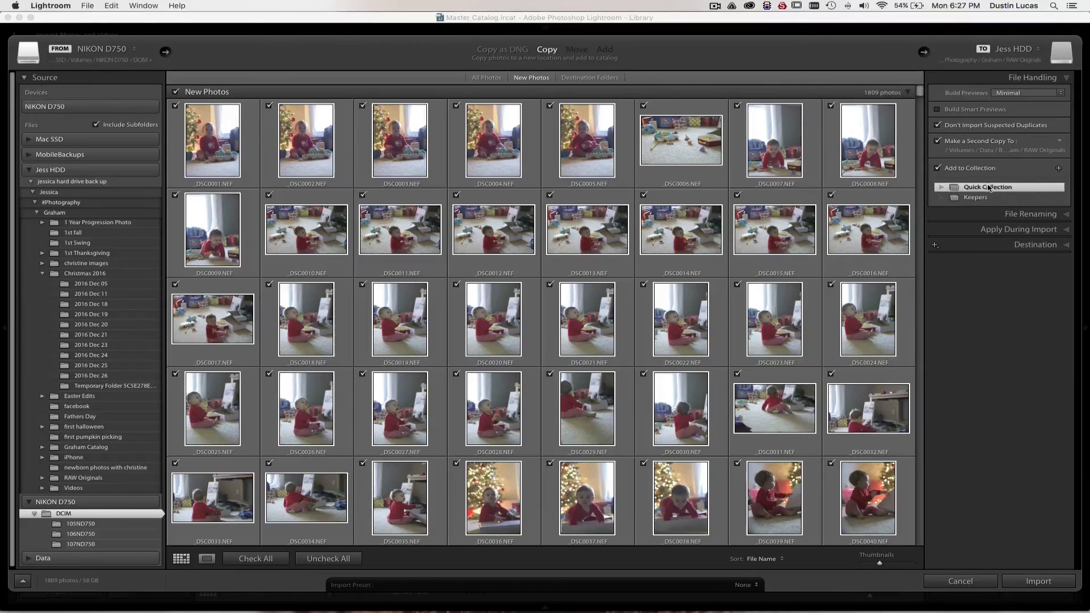
# Step: Turn on Rename Files for the card import, and return to the file handling settings
pyautogui.click(1012, 215)
pyautogui.click(954, 108)
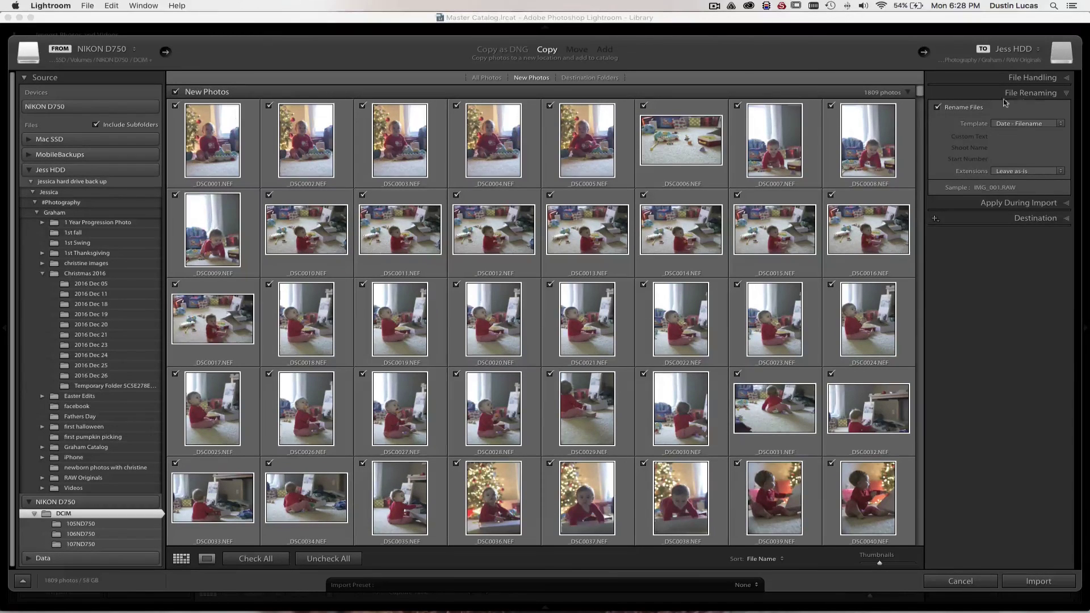
pyautogui.click(1032, 77)
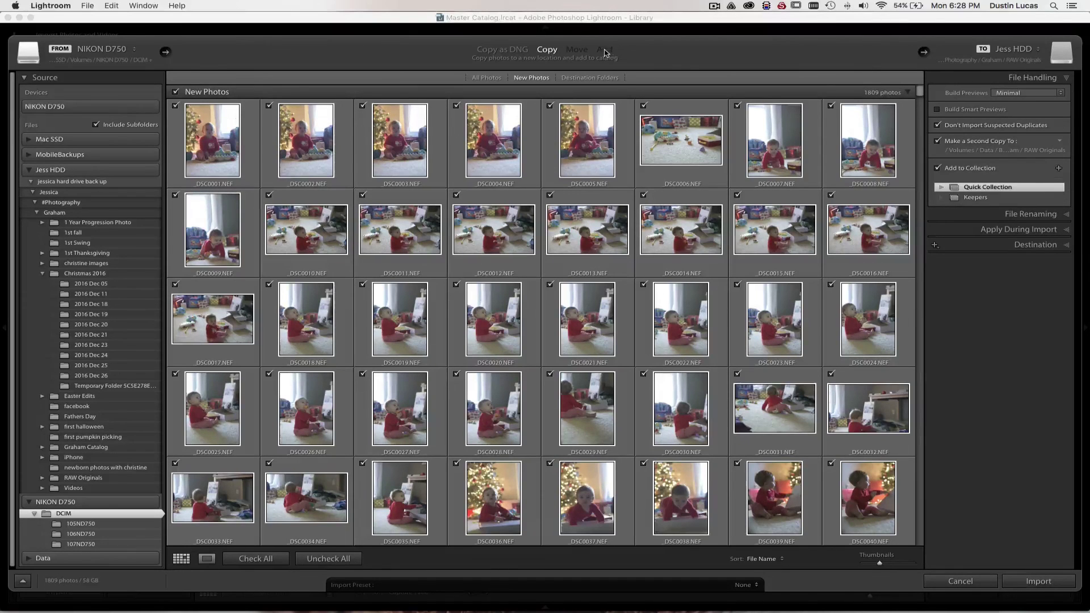
# Step: Select the 2016 Dec 05 folder to compare the settings offered with Add, and return to the card's DCIM folder
pyautogui.click(90, 283)
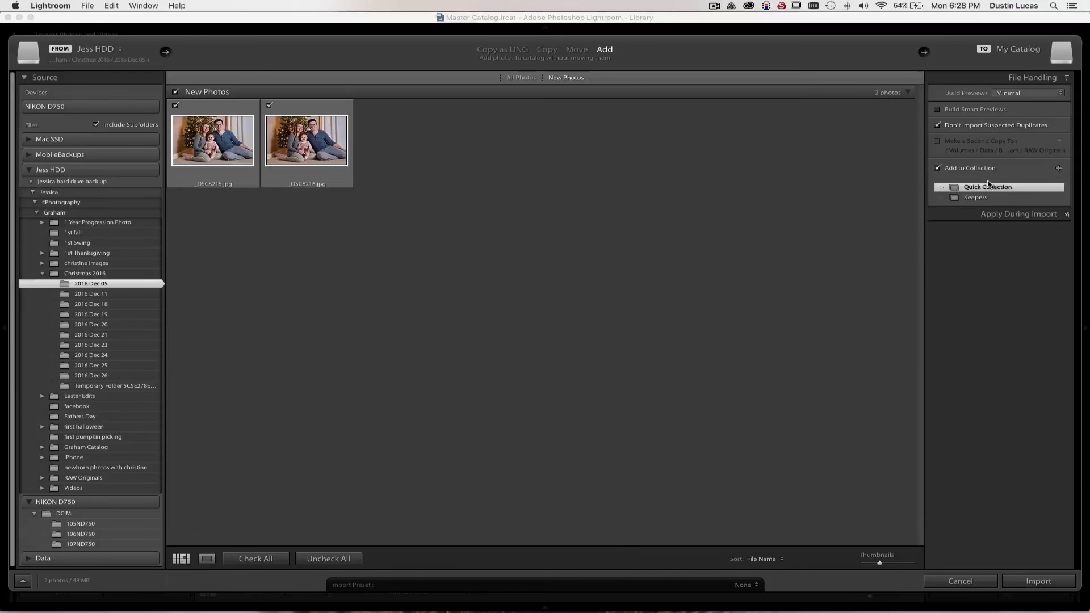
pyautogui.click(992, 215)
pyautogui.click(991, 80)
pyautogui.click(65, 514)
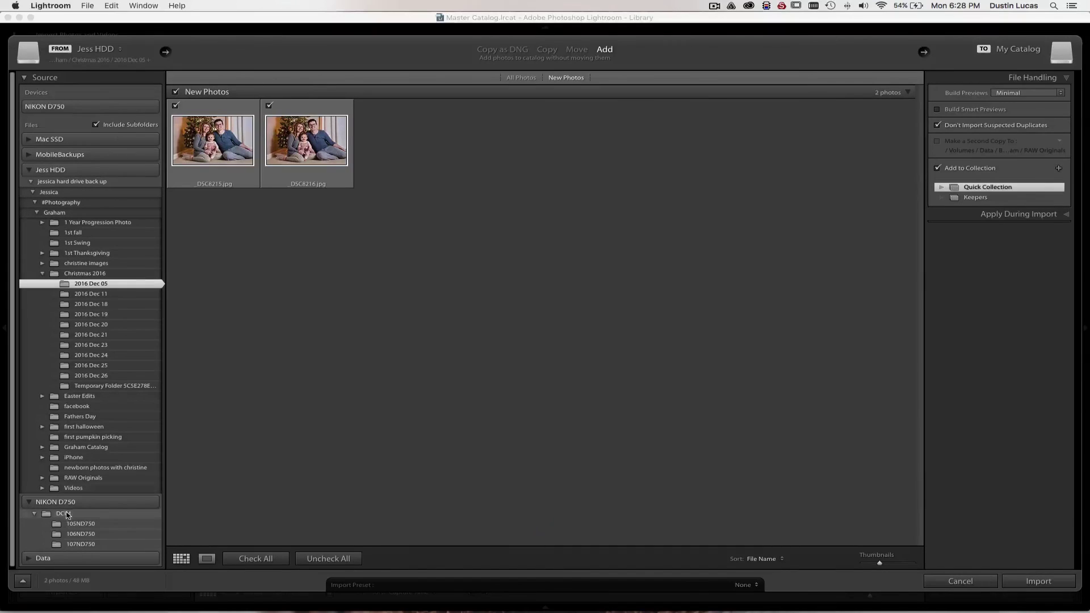
# Step: Check the file renaming settings and the template choice for the card import
pyautogui.click(1014, 214)
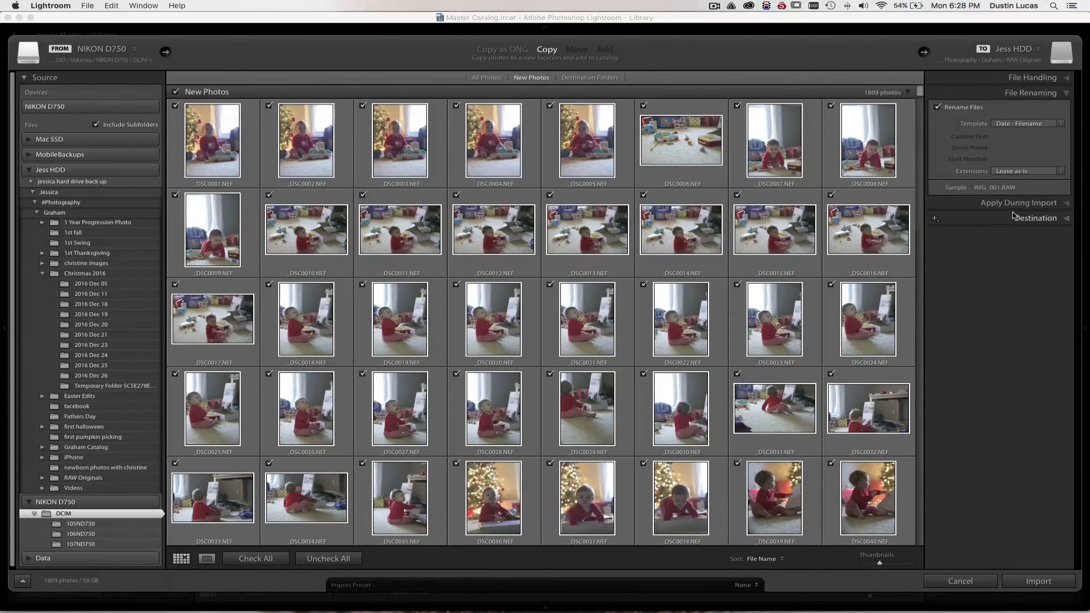
pyautogui.click(997, 123)
pyautogui.click(996, 122)
# Step: Review the develop presets and metadata choices that can be applied during import, leaving both at None
pyautogui.click(1019, 203)
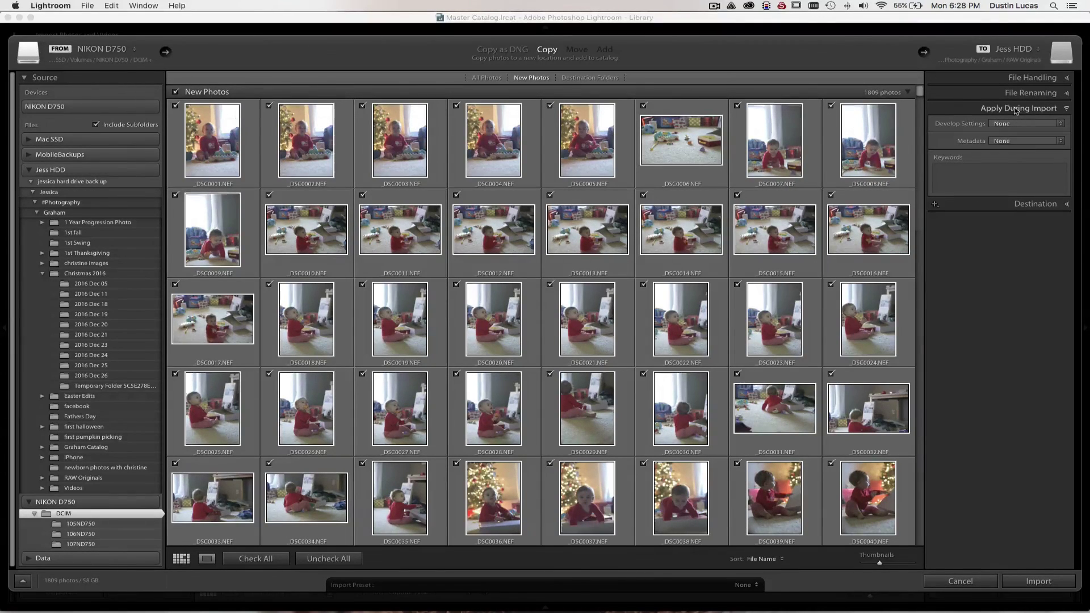
pyautogui.click(1006, 123)
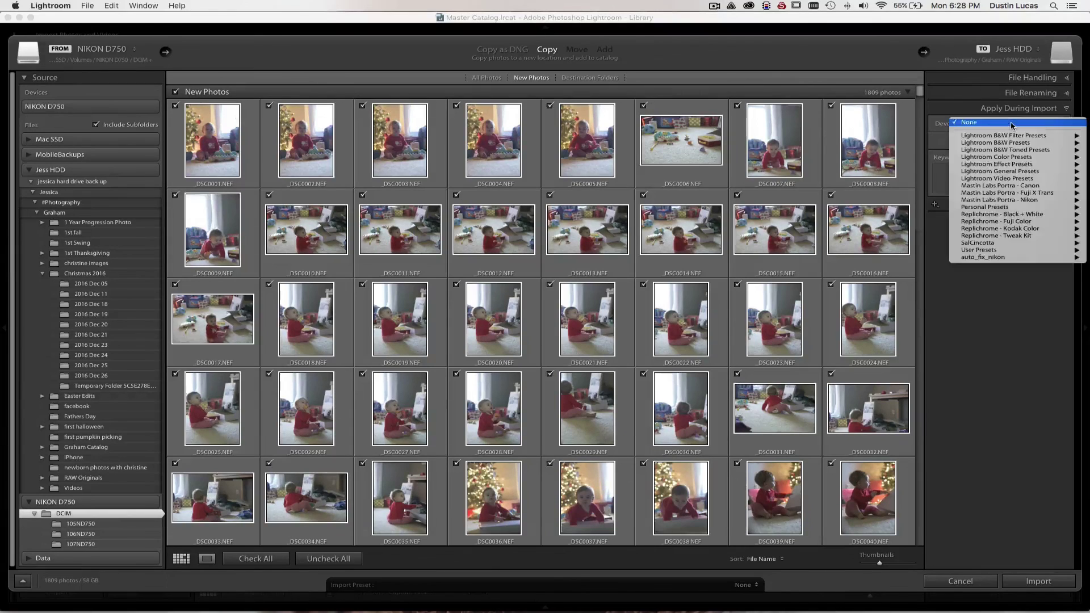
pyautogui.click(1007, 122)
pyautogui.click(1008, 123)
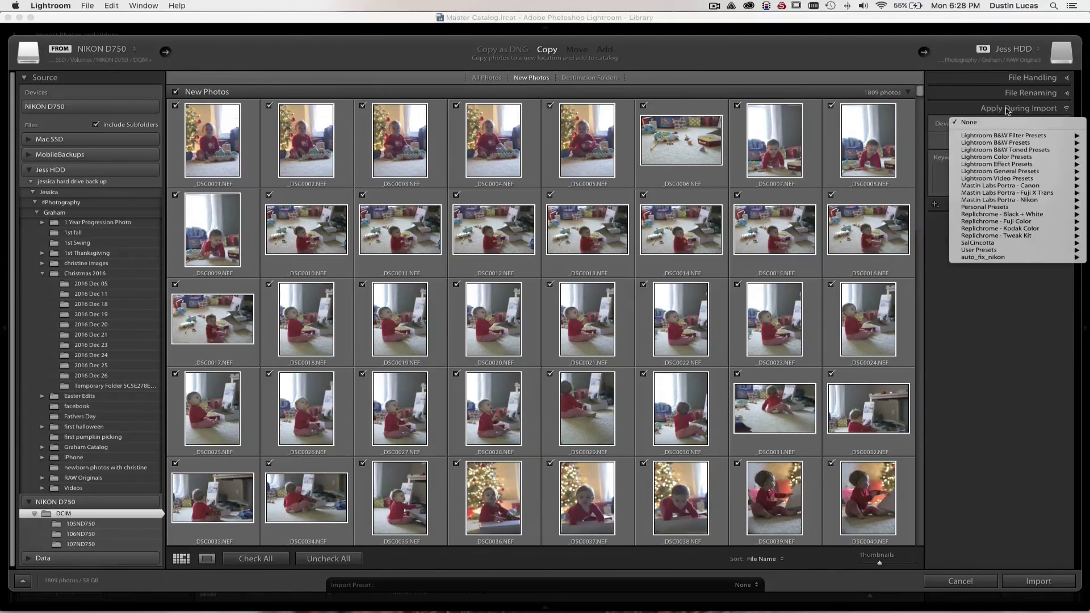
pyautogui.click(1007, 124)
pyautogui.click(1010, 141)
pyautogui.click(962, 143)
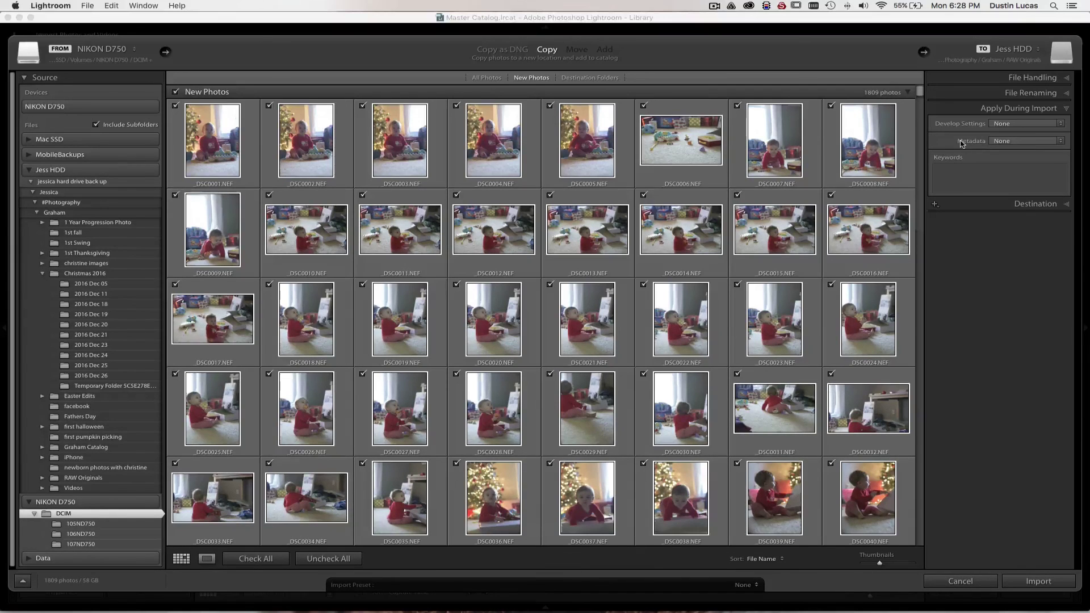
# Step: Review the Basic Info, Camera Info and IPTC fields offered in a new metadata preset, and close it without creating one
pyautogui.click(1000, 142)
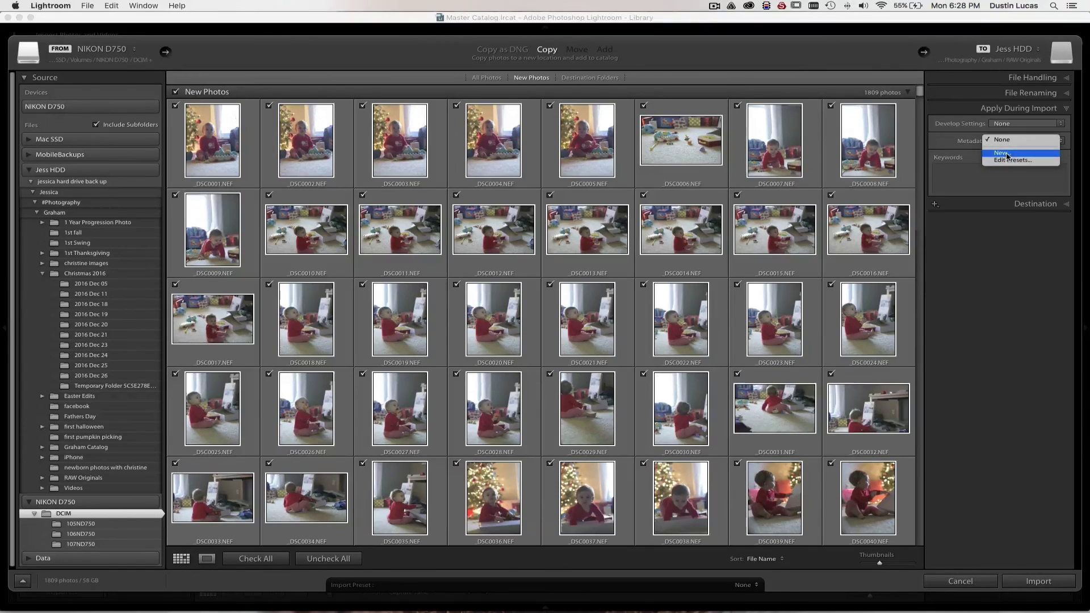
pyautogui.click(1006, 153)
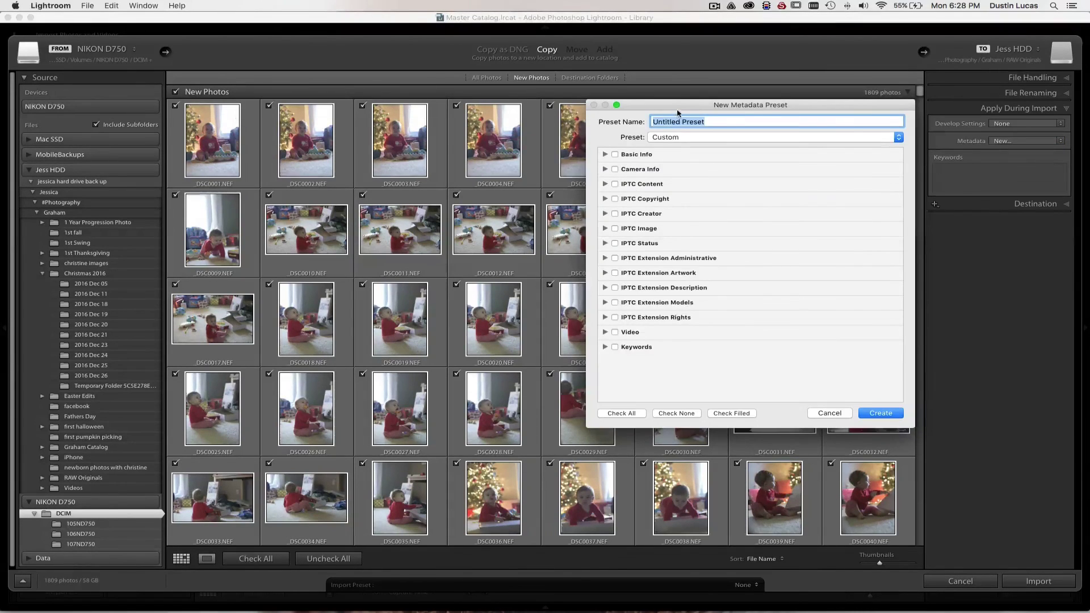
pyautogui.moveTo(677, 109); pyautogui.dragTo(633, 105)
pyautogui.click(561, 151)
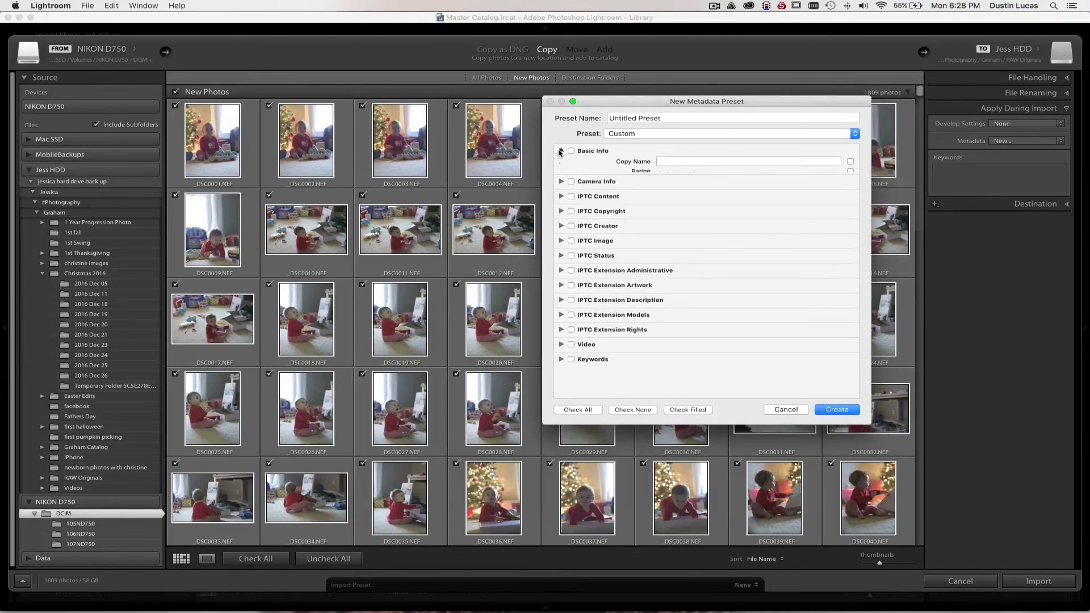
pyautogui.click(561, 212)
pyautogui.click(561, 275)
pyautogui.scroll(-2, 661, 290)
pyautogui.click(561, 314)
pyautogui.click(560, 338)
pyautogui.scroll(-3, 573, 326)
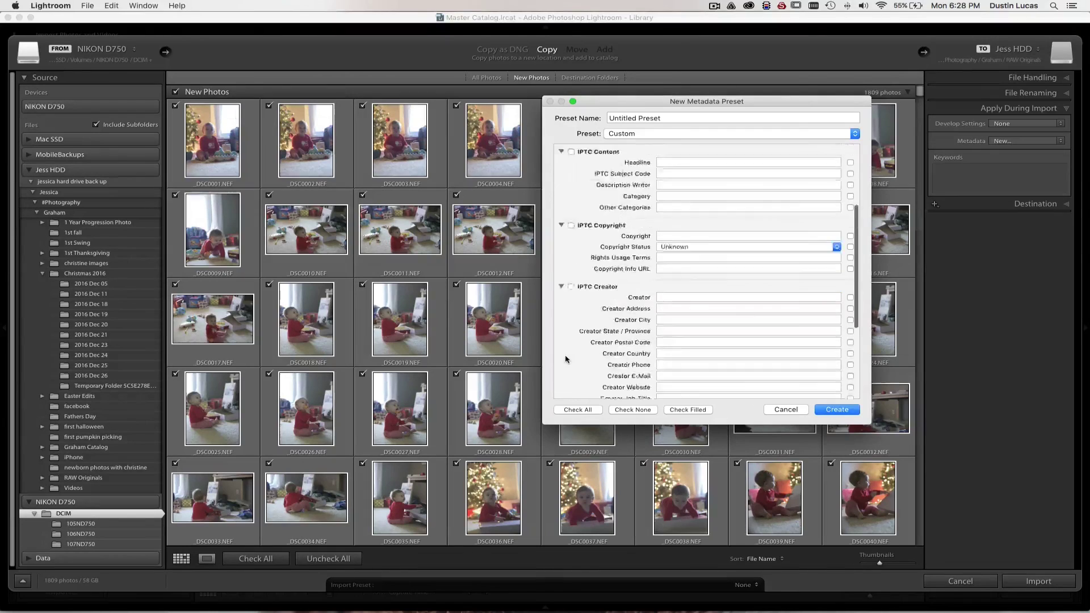
pyautogui.scroll(5, 727, 221)
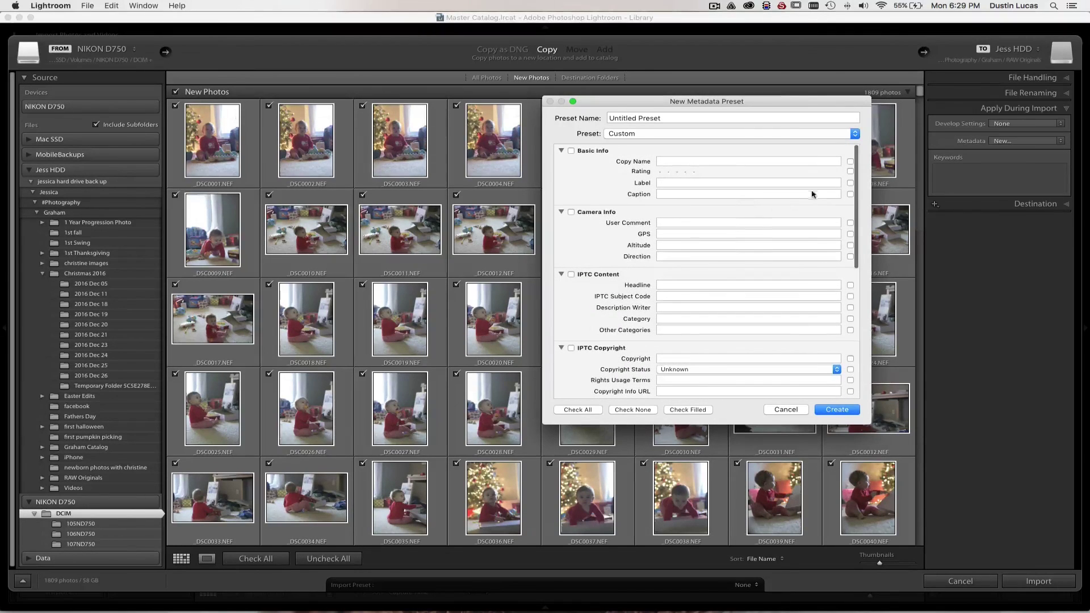
pyautogui.click(785, 410)
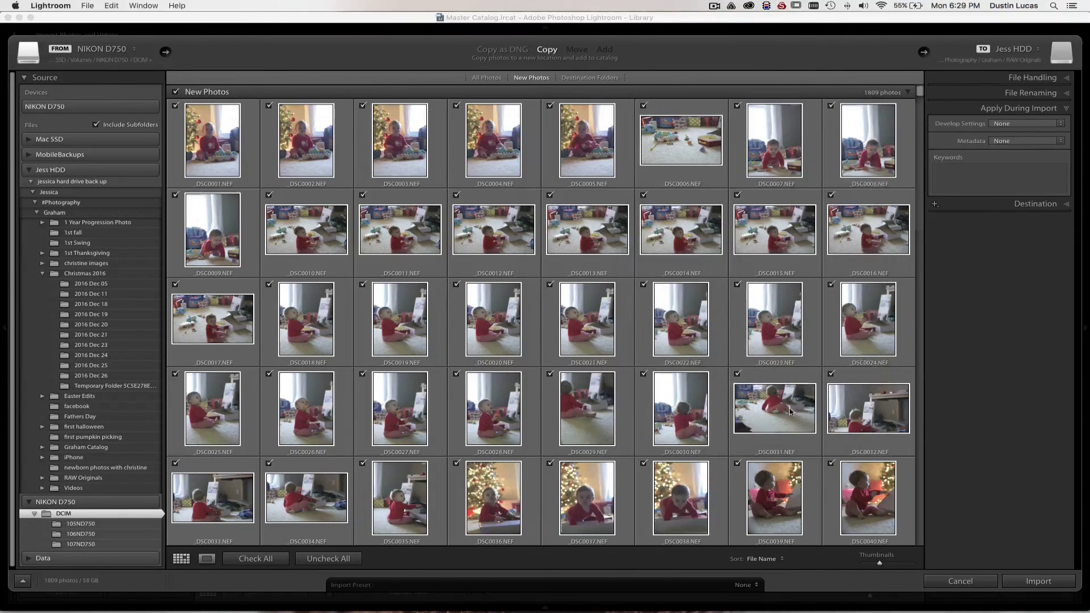
# Step: Show the destination settings and uncheck all photos on the card
pyautogui.click(981, 205)
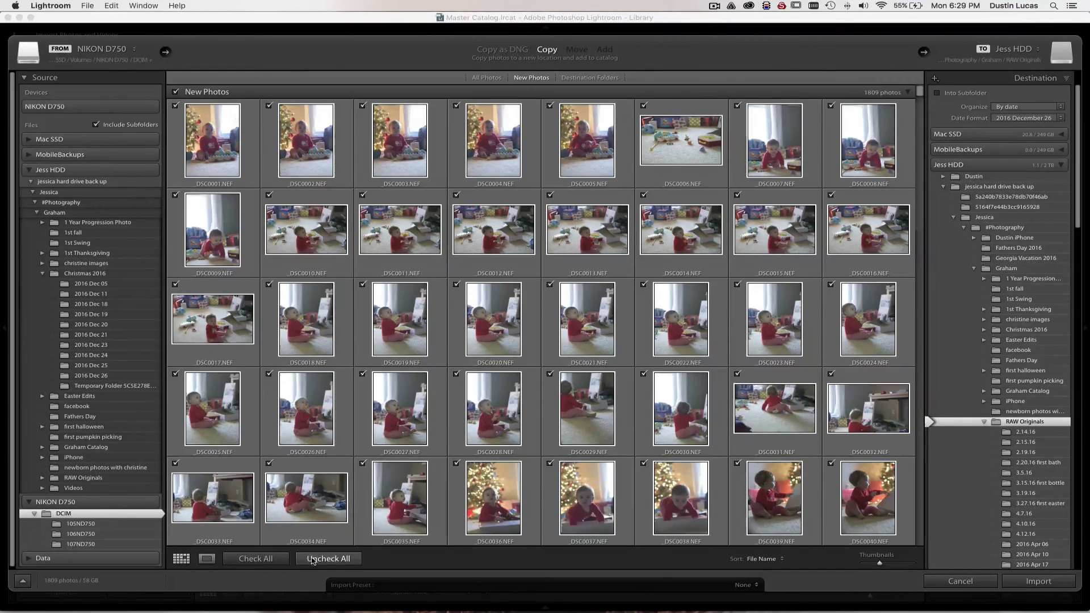
pyautogui.click(317, 562)
pyautogui.click(201, 131)
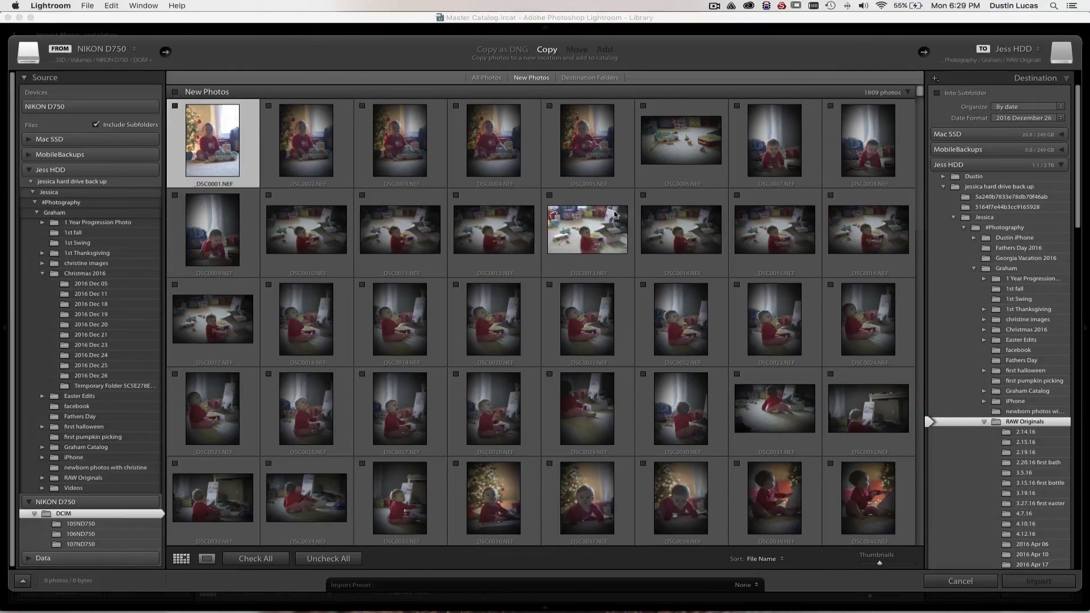
# Step: Mark only the consecutive photos _DSC1105.NEF to _DSC1134.NEF for import
pyautogui.scroll(-20, 497, 306)
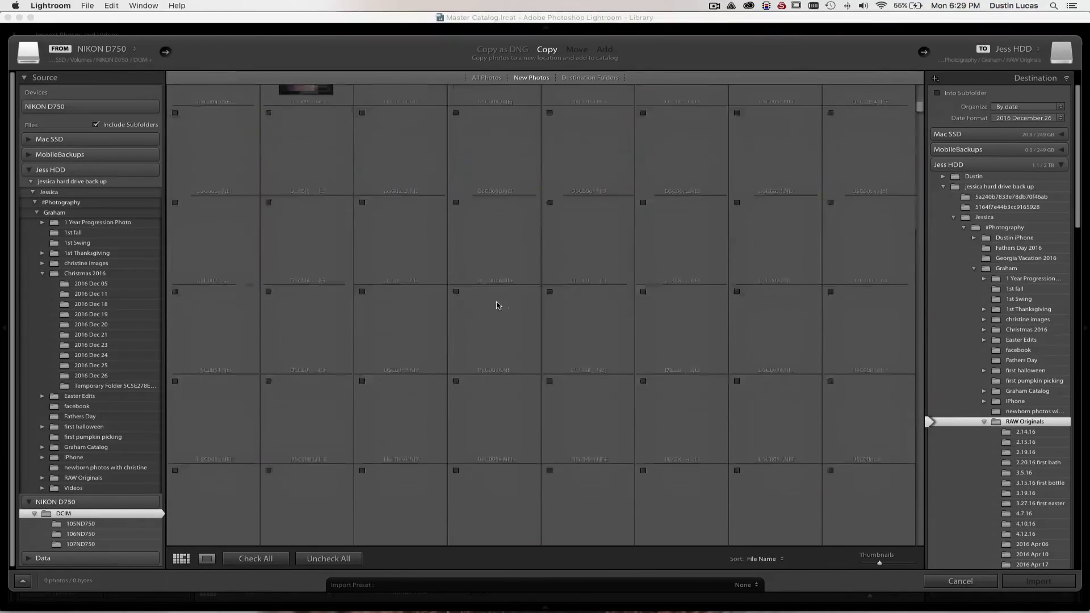
pyautogui.scroll(-5, 852, 188)
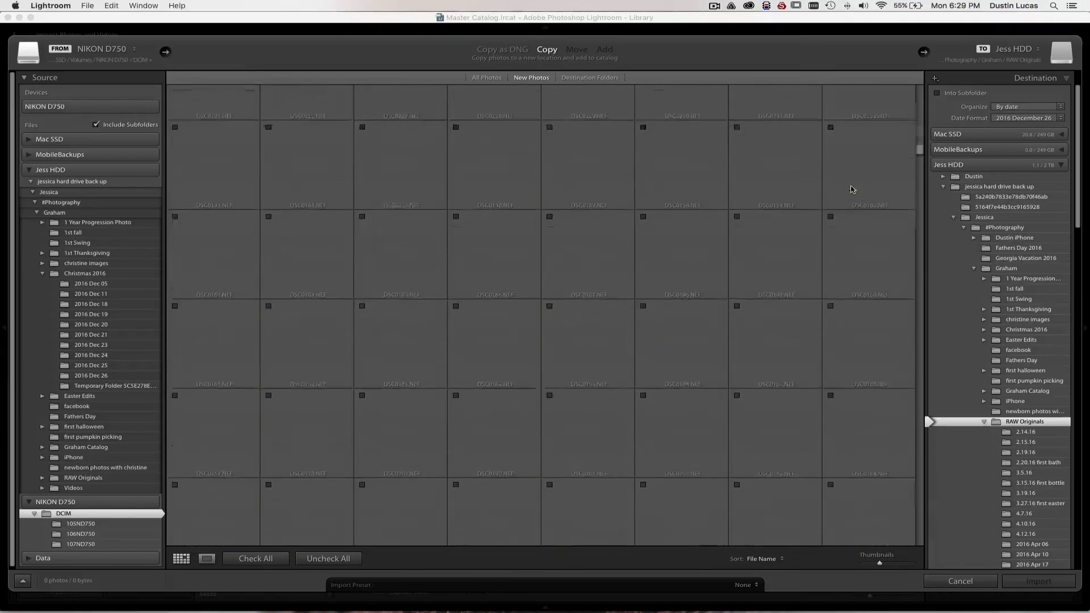
pyautogui.scroll(-5, 851, 189)
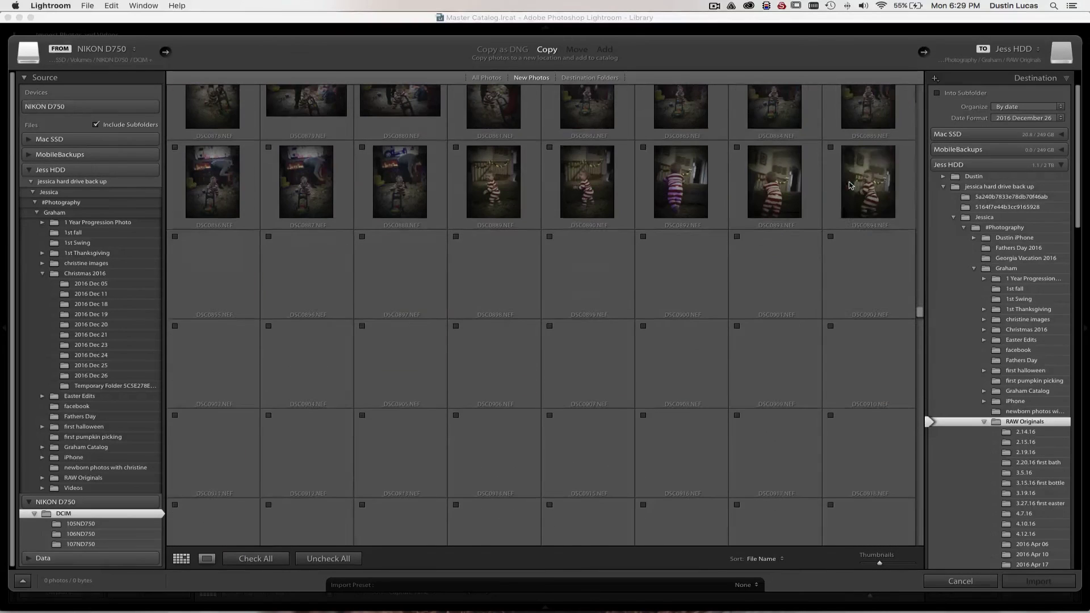
pyautogui.scroll(5, 850, 185)
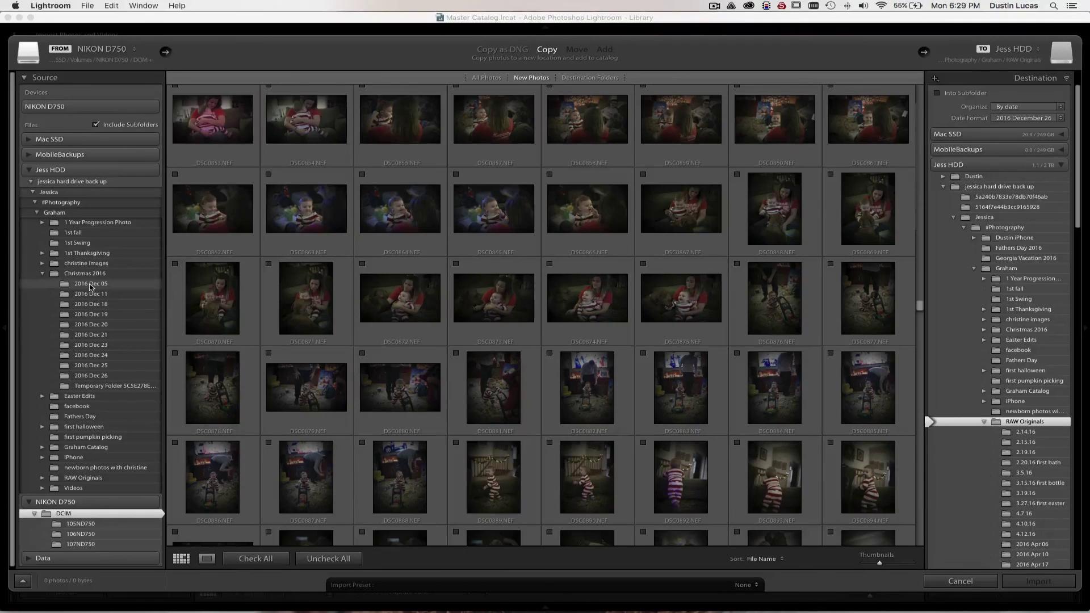
pyautogui.scroll(-20, 341, 281)
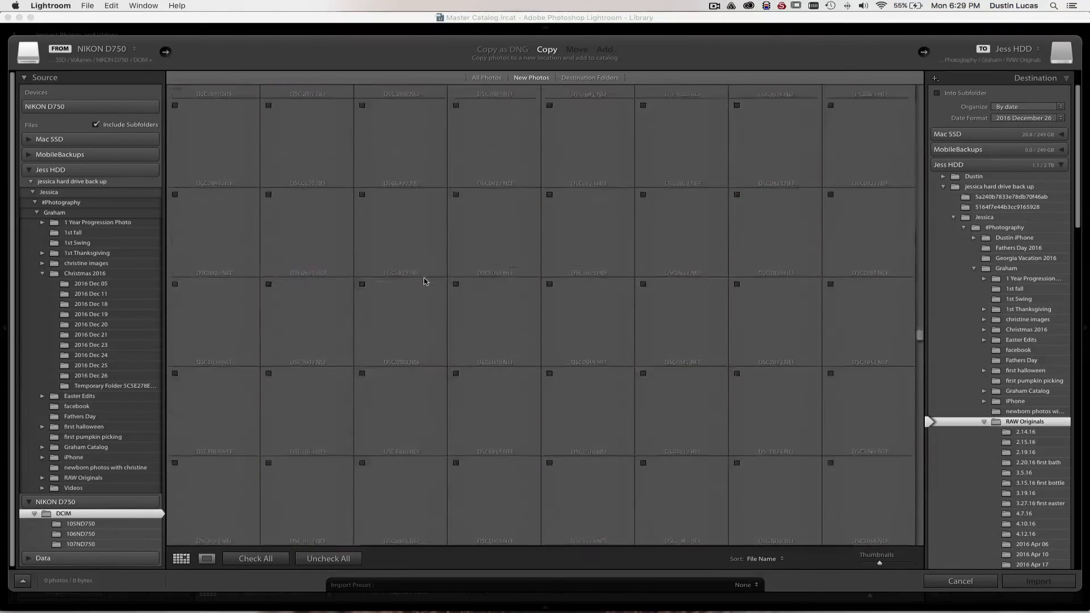
pyautogui.scroll(-4, 421, 280)
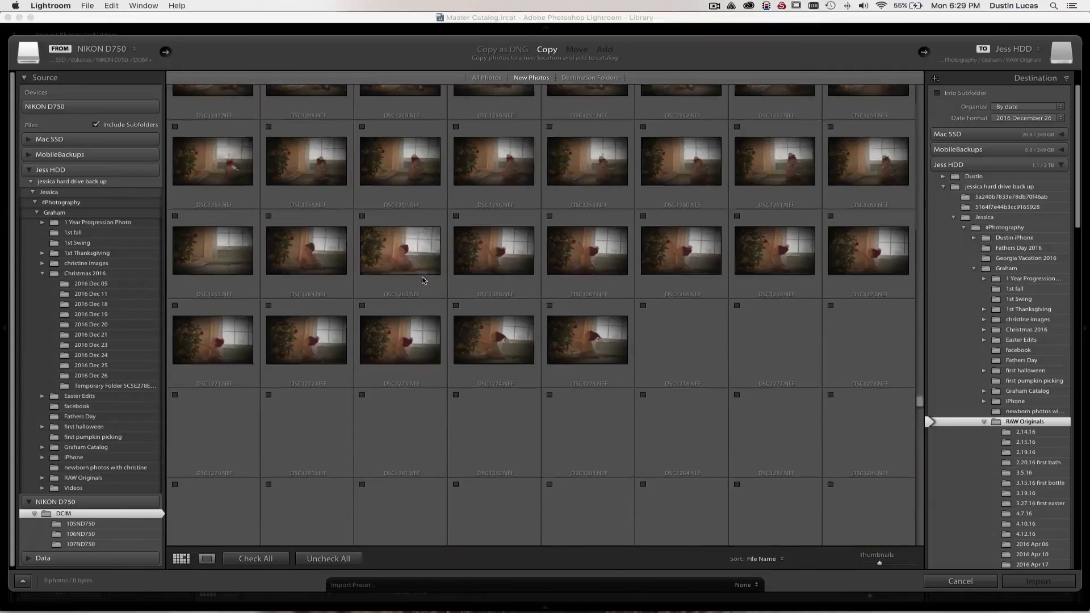
pyautogui.scroll(-3, 422, 280)
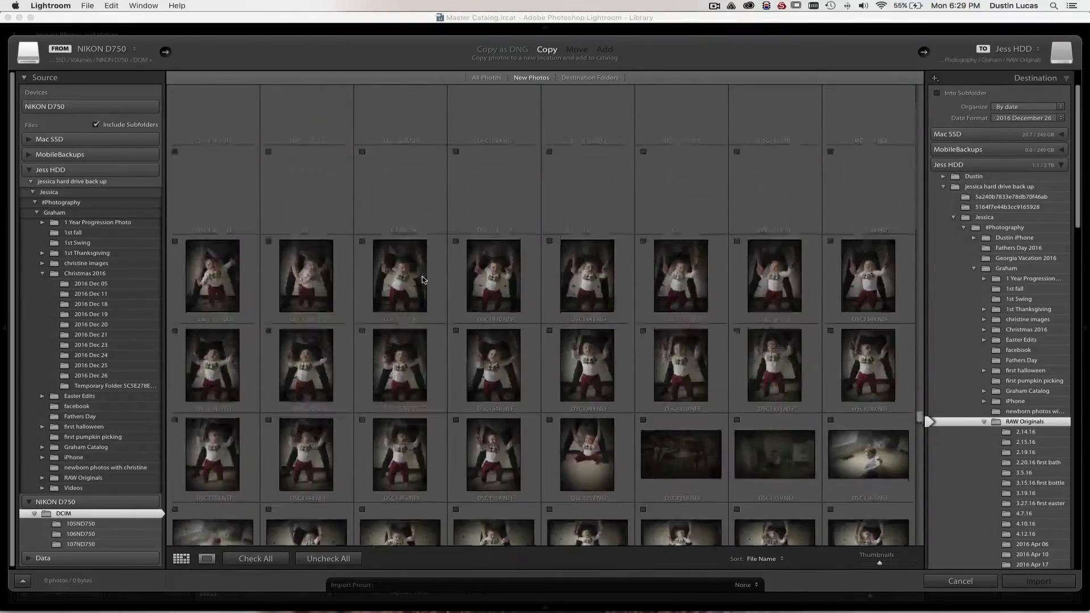
pyautogui.scroll(8, 422, 279)
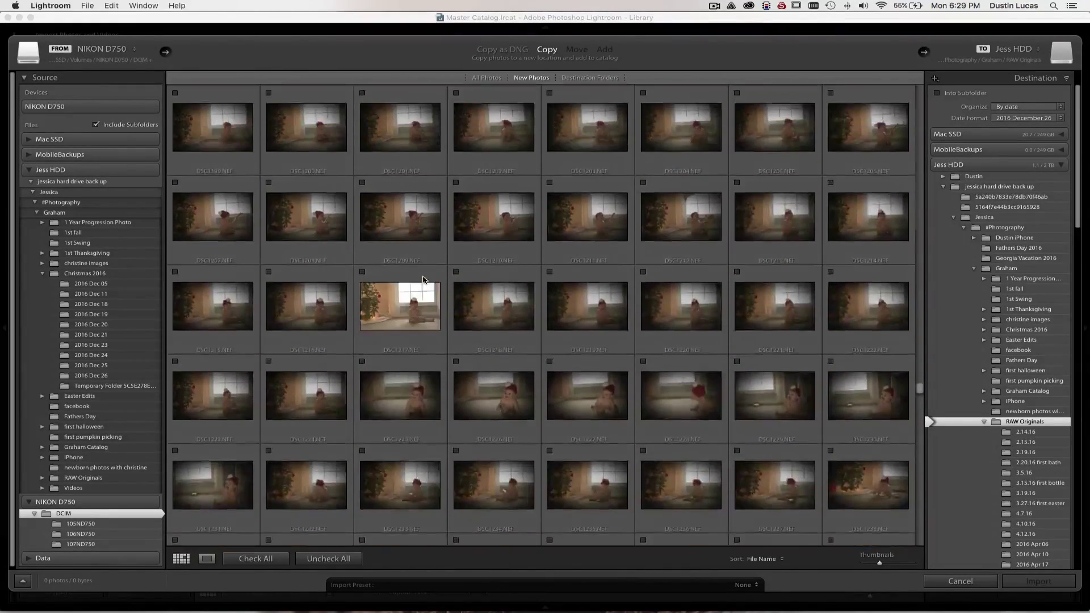
pyautogui.scroll(5, 422, 280)
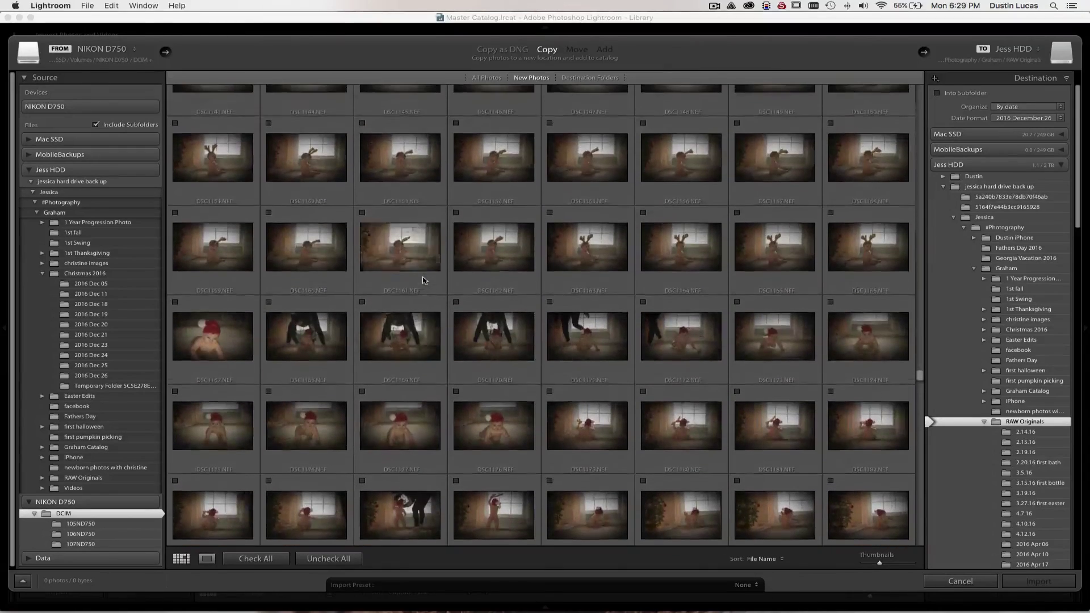
pyautogui.scroll(6, 421, 280)
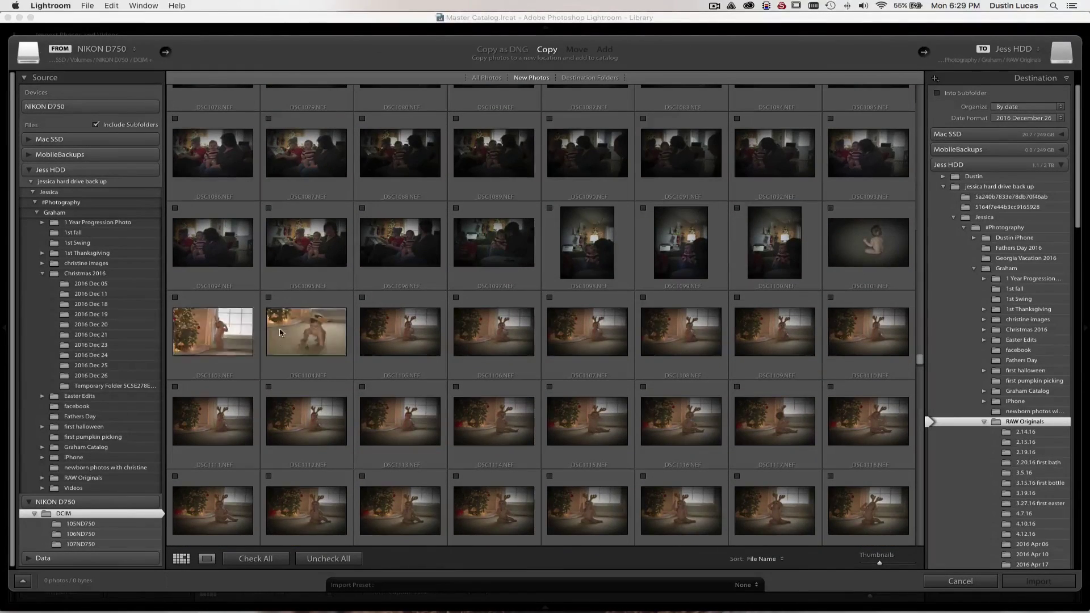
pyautogui.scroll(-4, 603, 365)
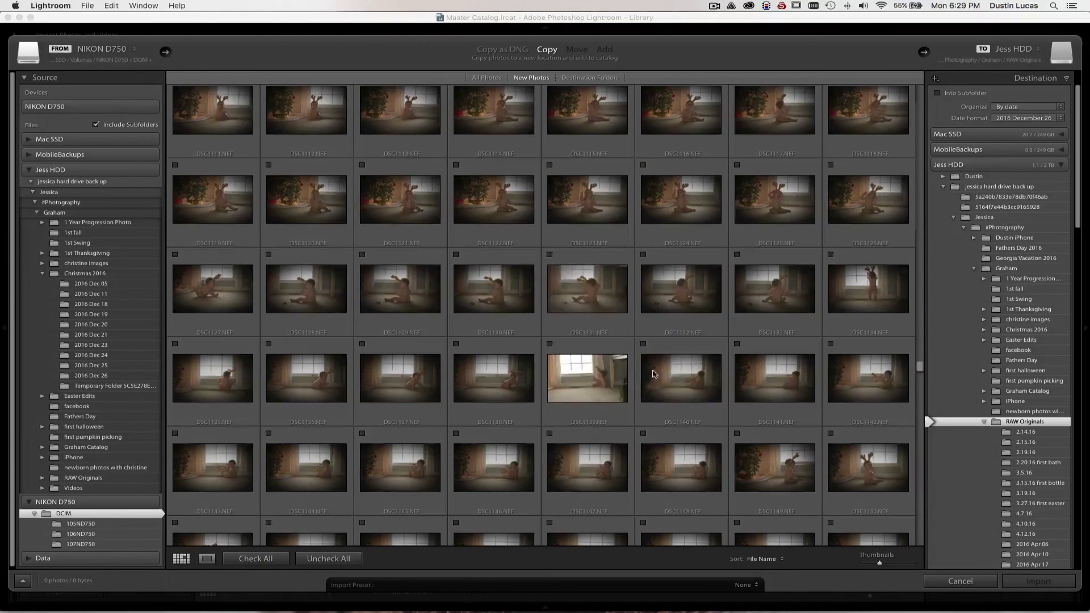
pyautogui.keyDown('shift'); pyautogui.click(832, 287); pyautogui.keyUp('shift')
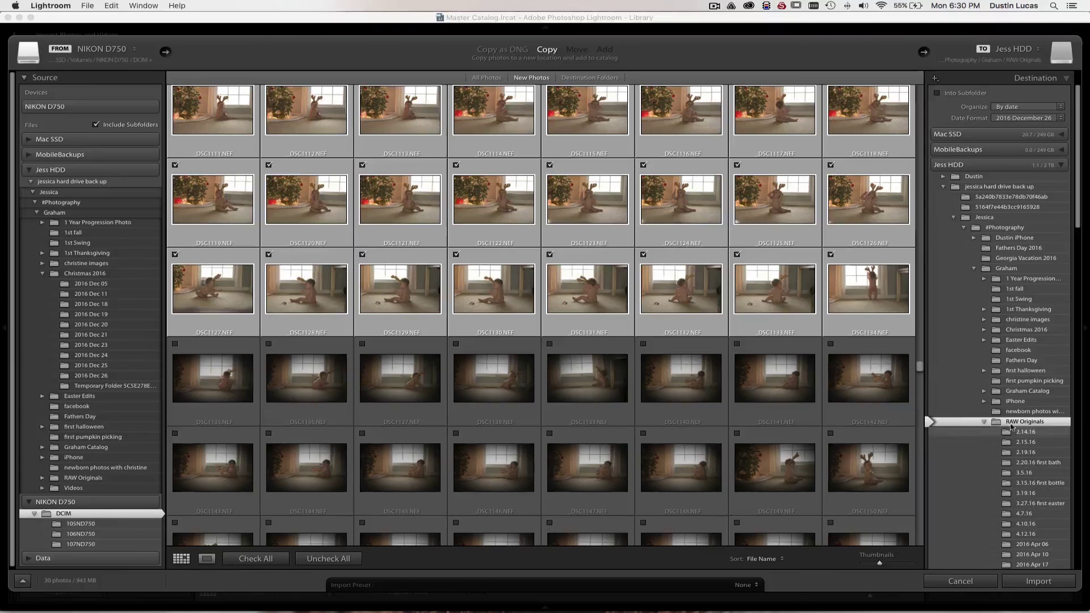
# Step: Choose the Christmas 2016 folder on the external hard drive as the import destination
pyautogui.click(1008, 331)
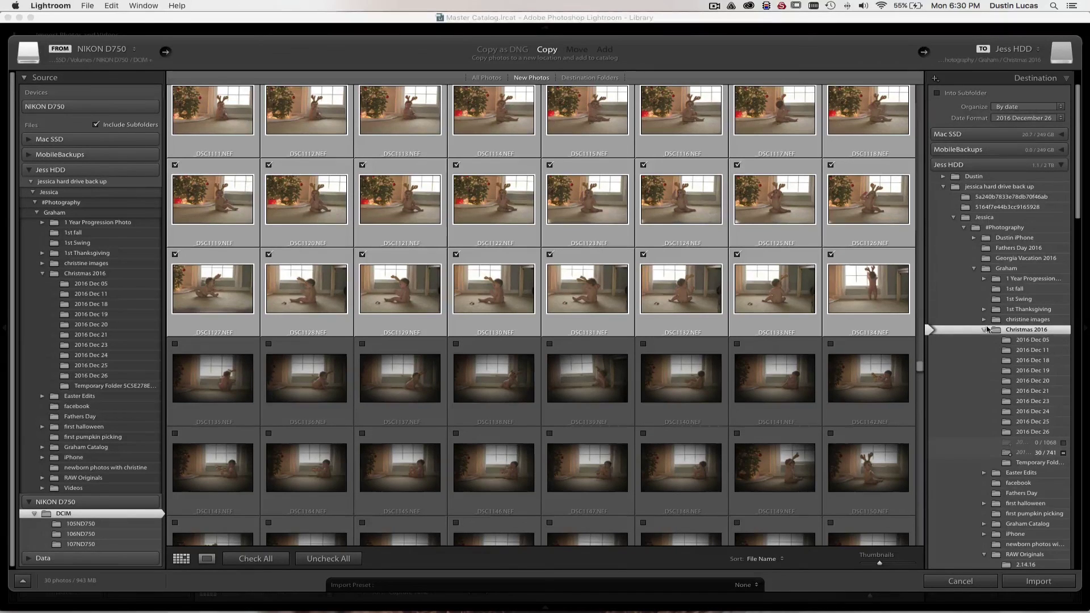
pyautogui.scroll(3, 982, 307)
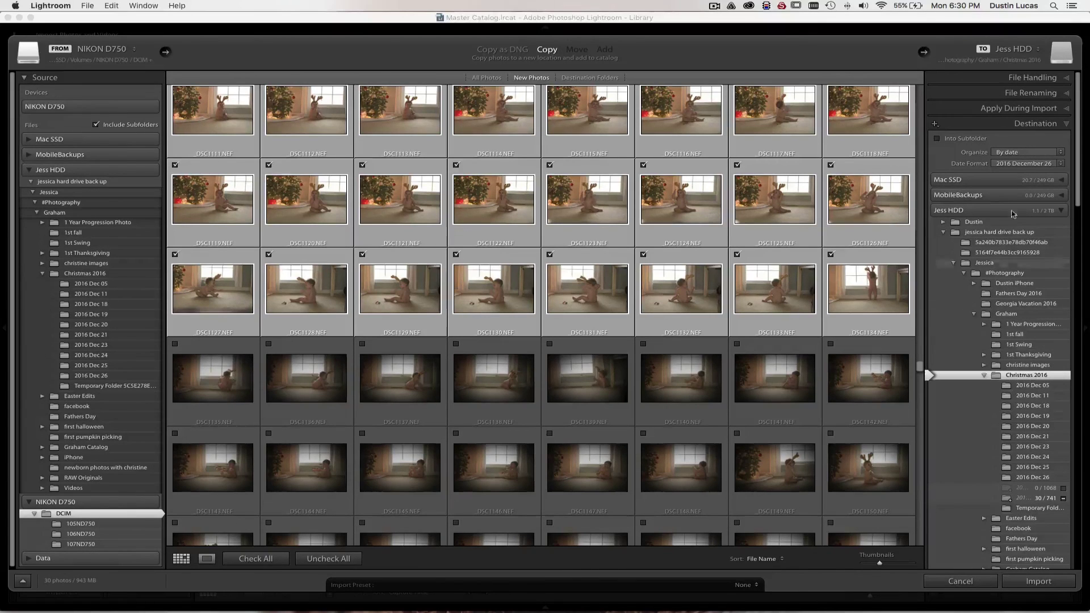
pyautogui.scroll(-15, 1021, 274)
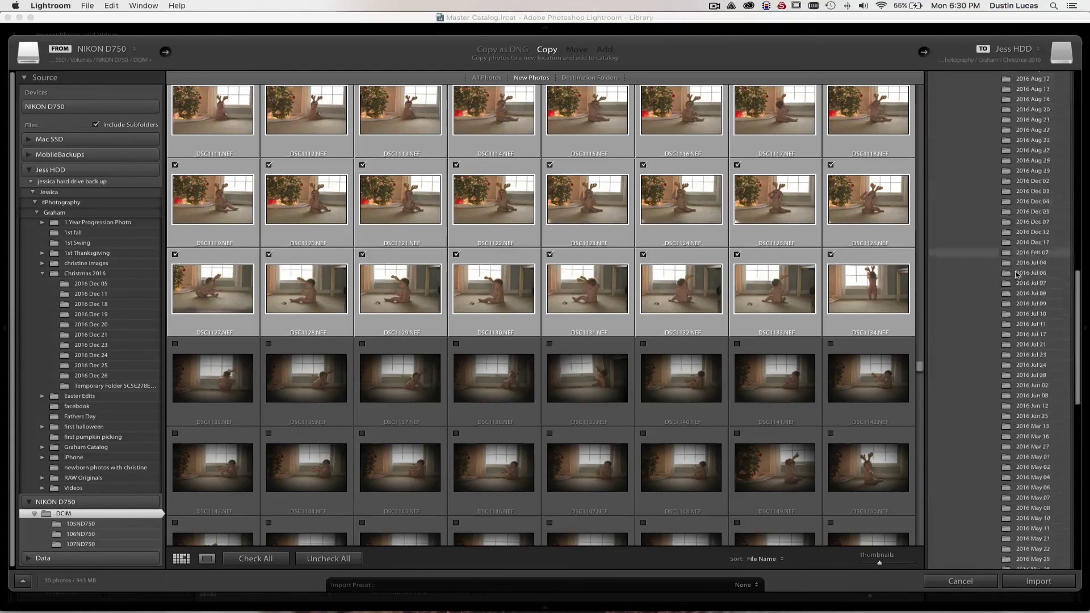
pyautogui.scroll(10, 1021, 275)
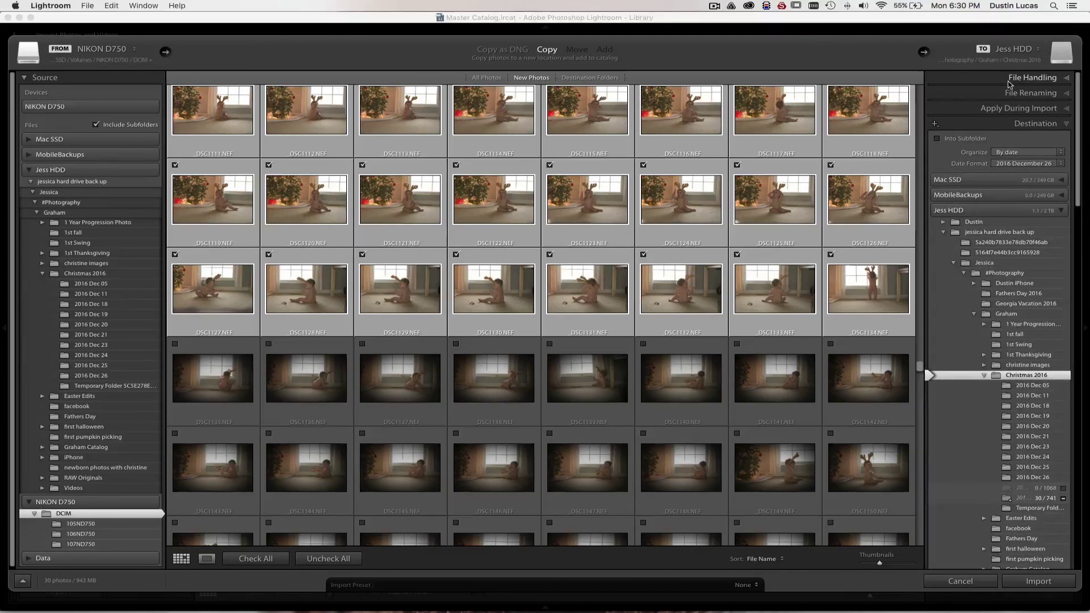
# Step: Start the import with Build Previews set to Standard and Add to Collection turned off
pyautogui.click(1009, 84)
pyautogui.click(1004, 92)
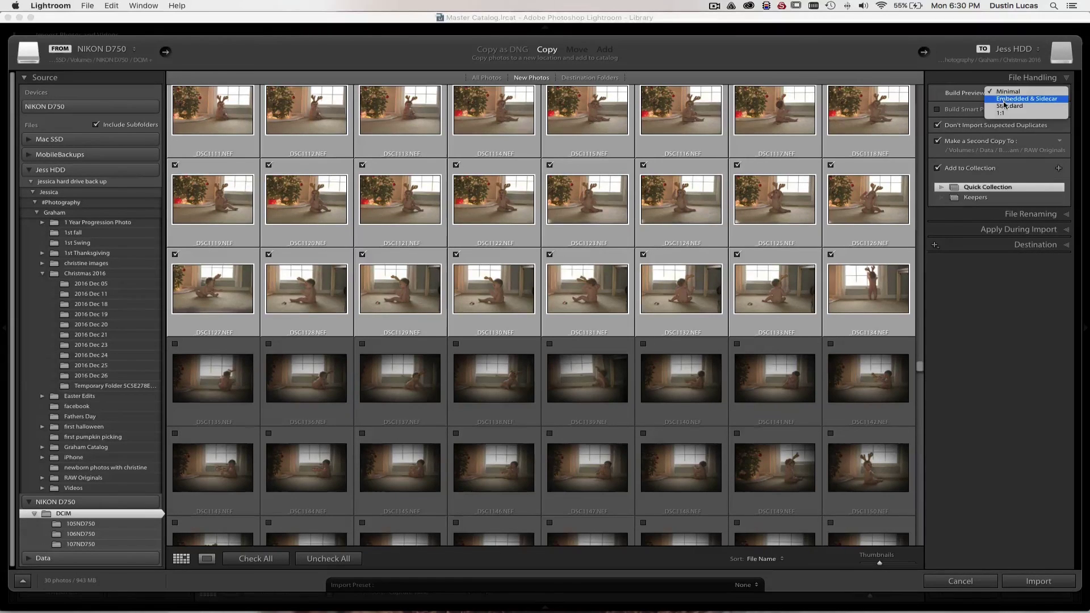
pyautogui.click(1002, 107)
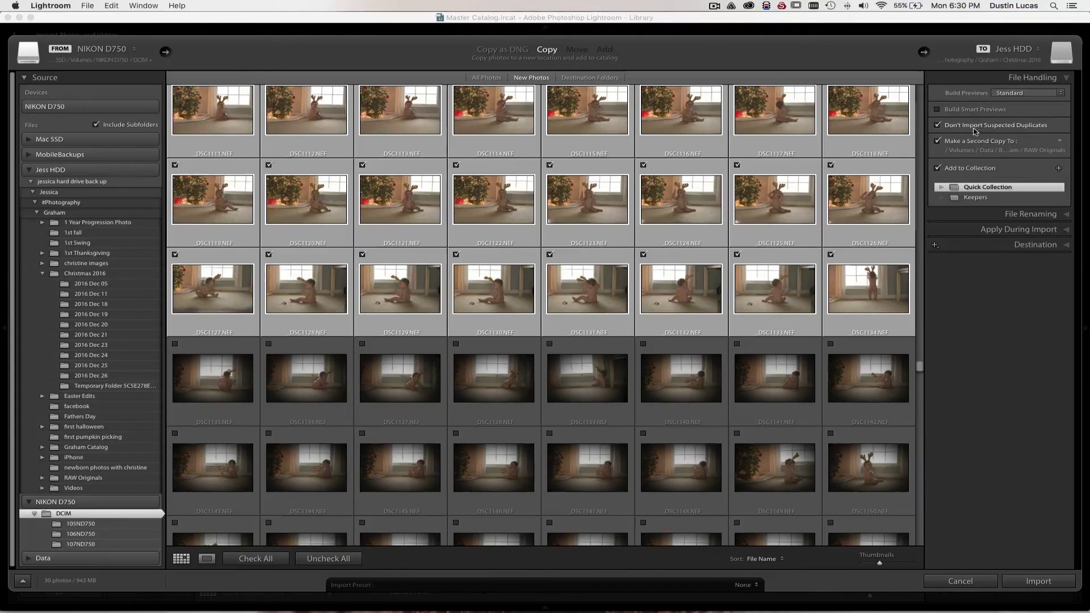
pyautogui.click(937, 168)
pyautogui.click(1038, 581)
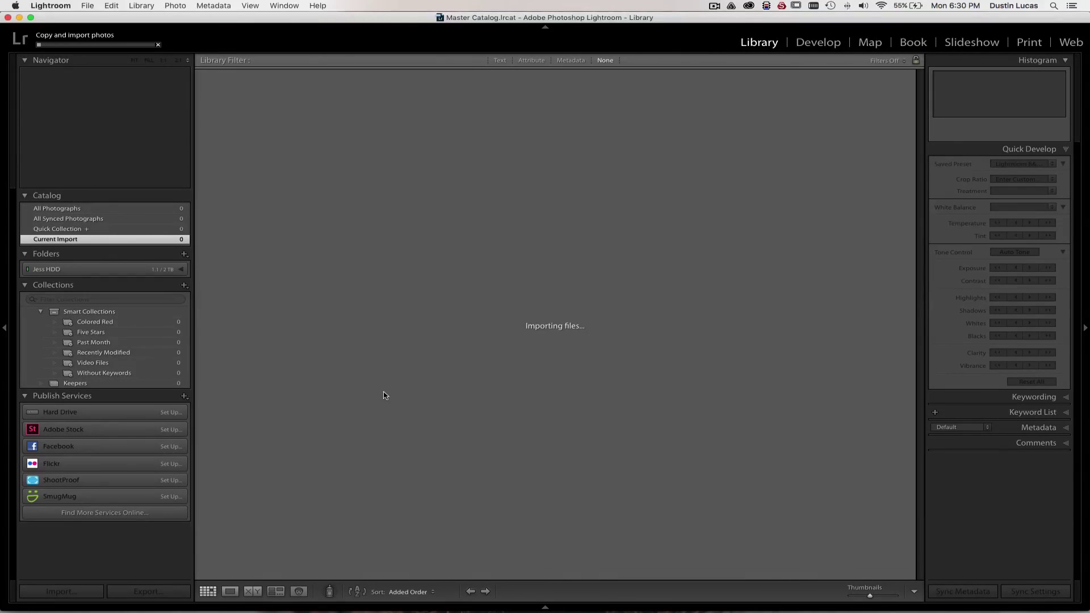
# Step: Switch to Finder and open the 2016 December 26 folder inside #Photography's Christmas 2016 folder to check the copied files
pyautogui.press('super+Tab')
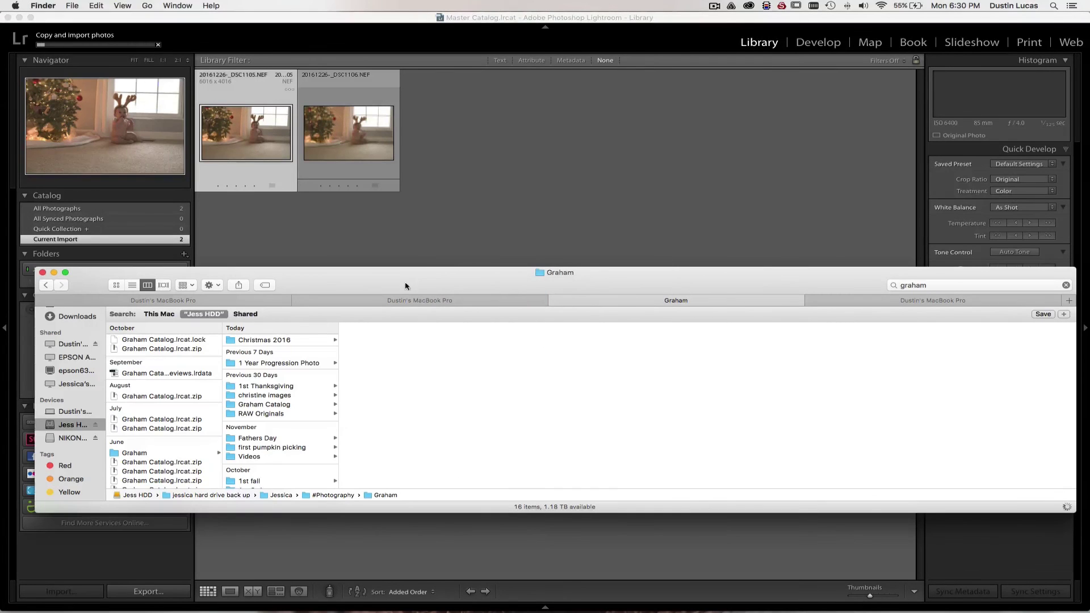
pyautogui.click(73, 425)
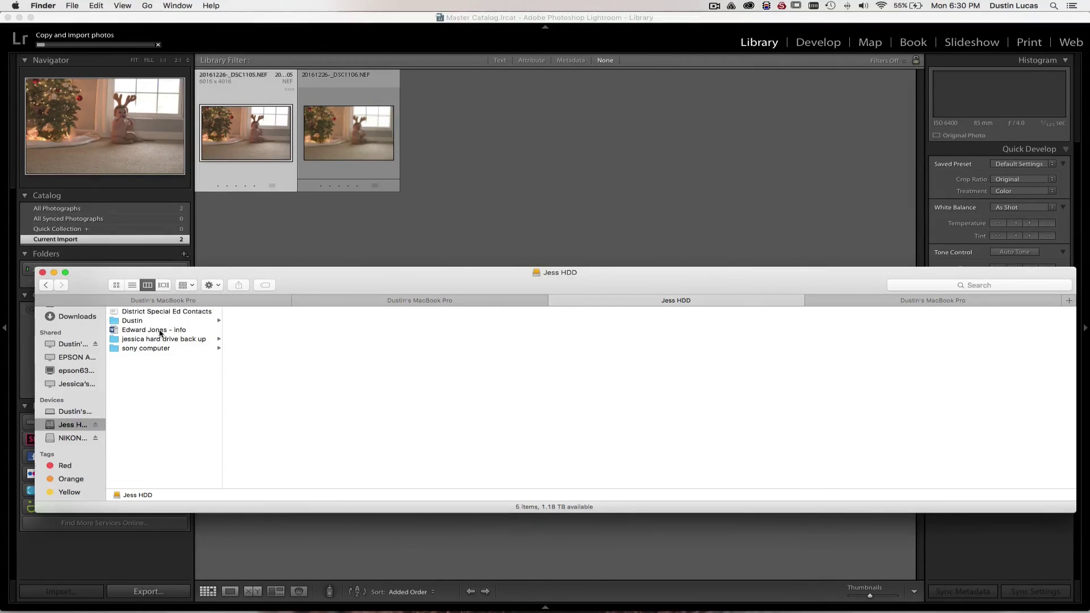
pyautogui.click(154, 340)
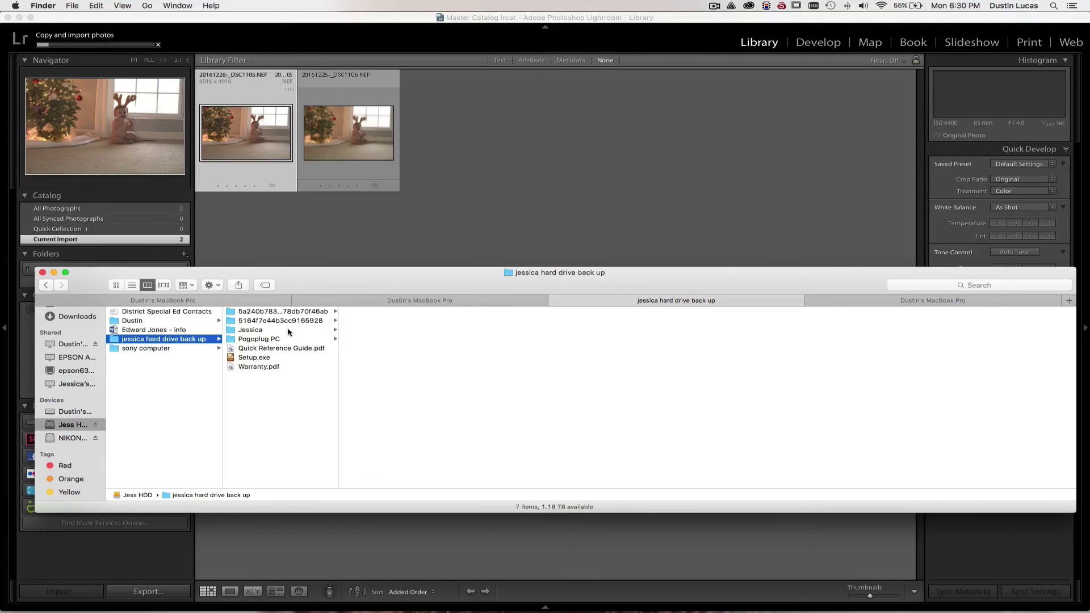
pyautogui.click(272, 330)
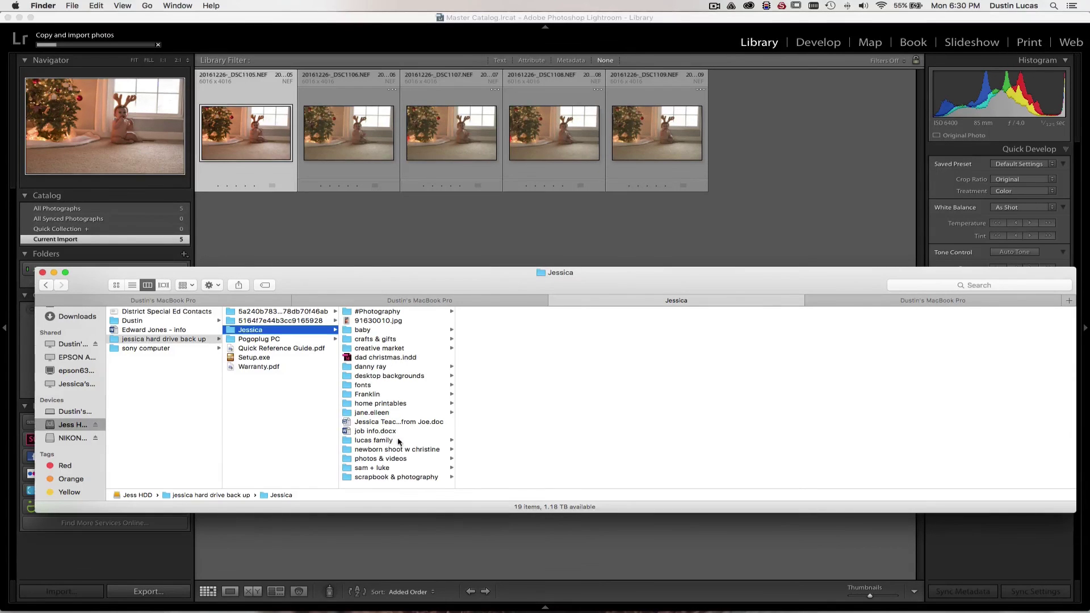
pyautogui.click(389, 313)
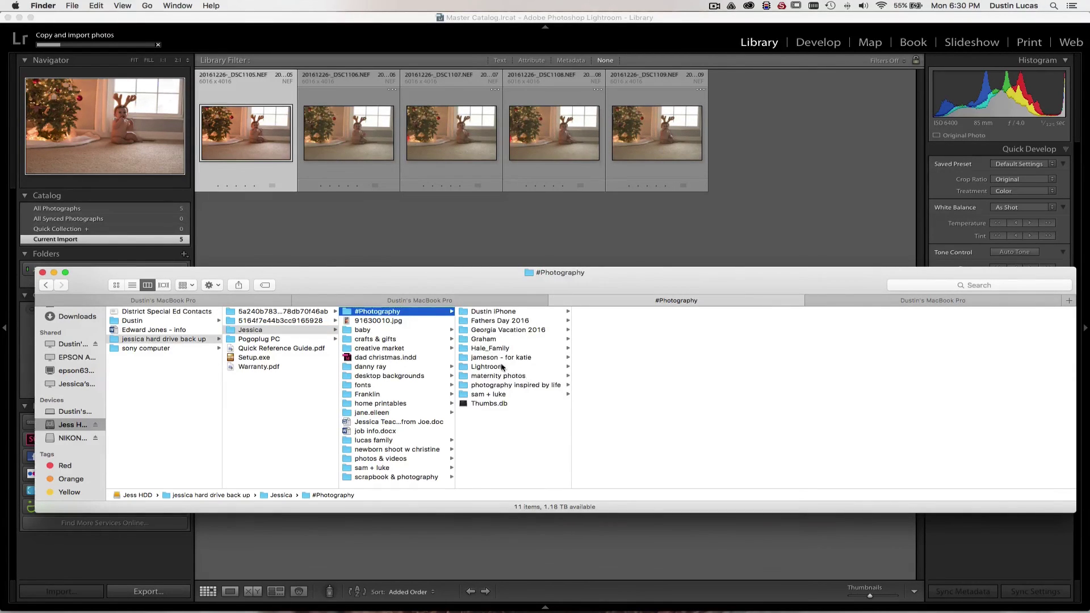
pyautogui.click(493, 339)
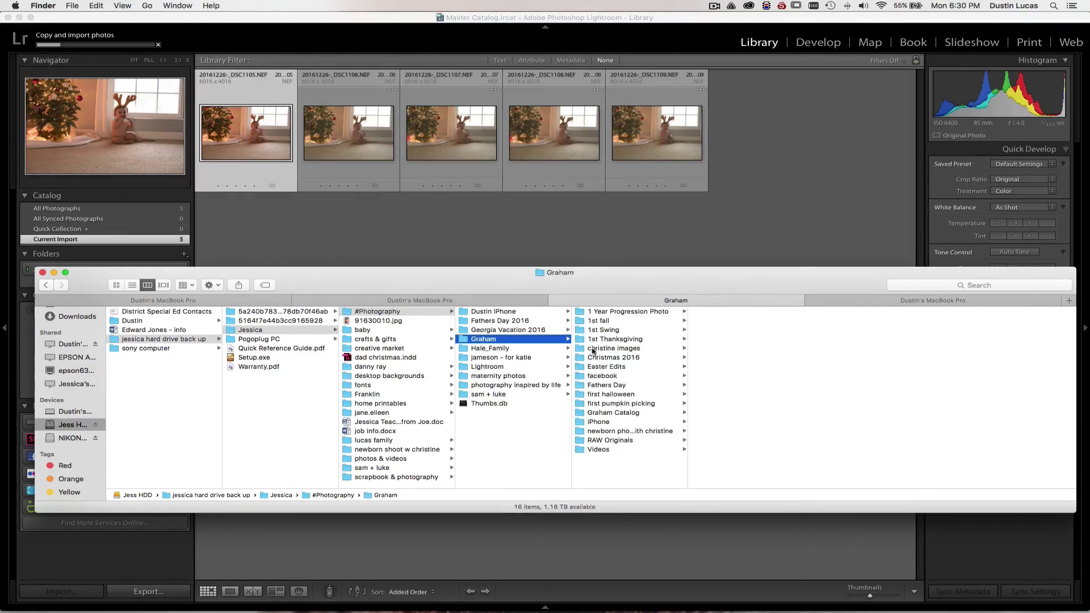
pyautogui.click(609, 358)
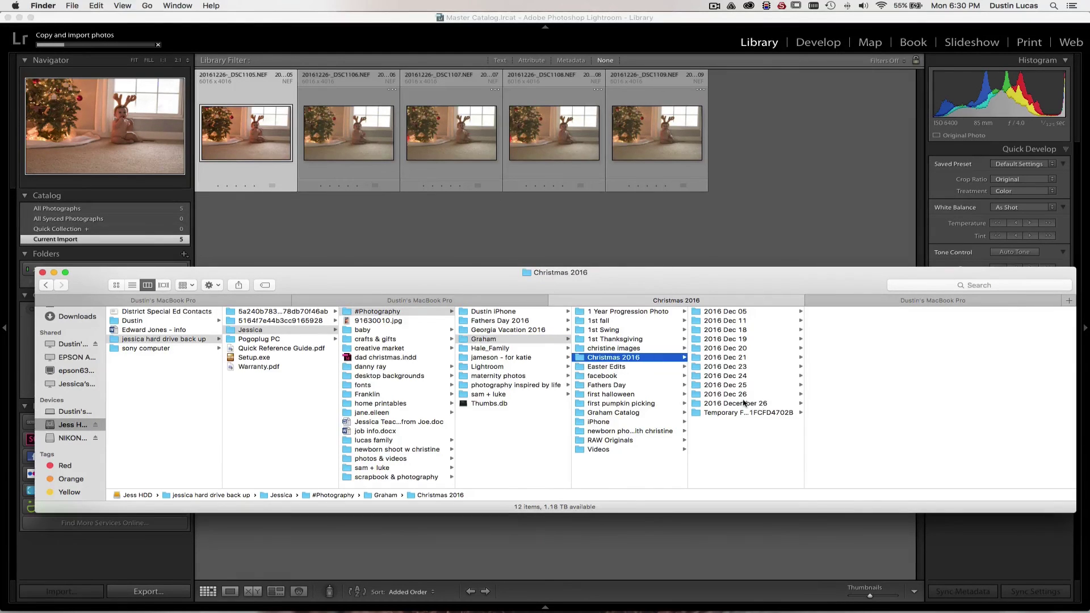
pyautogui.click(737, 404)
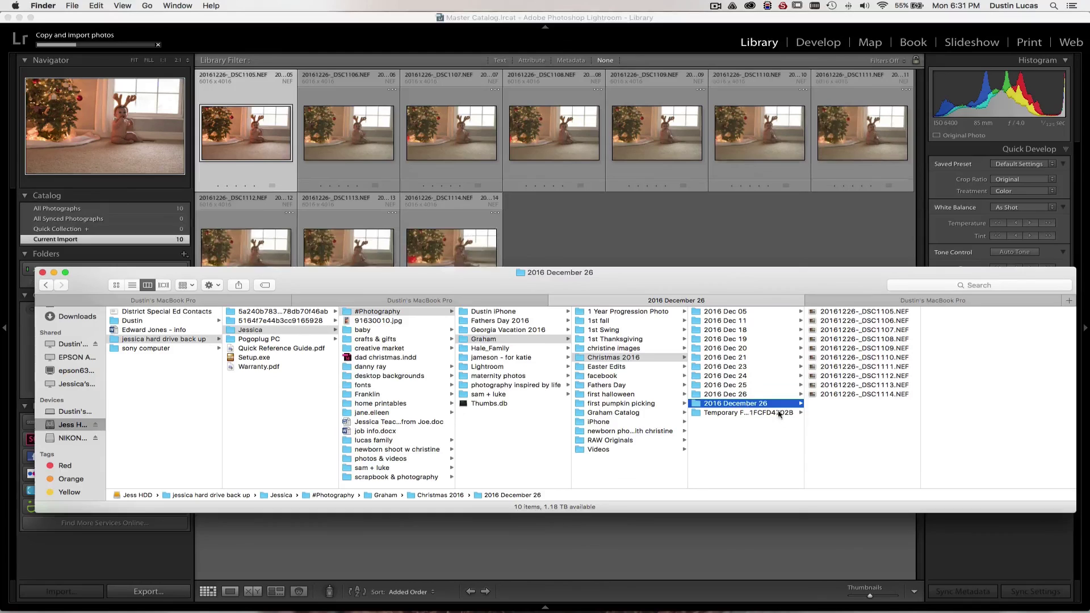
# Step: Switch back to Lightroom, cancel the running import and delete all the photos it has brought in
pyautogui.click(574, 216)
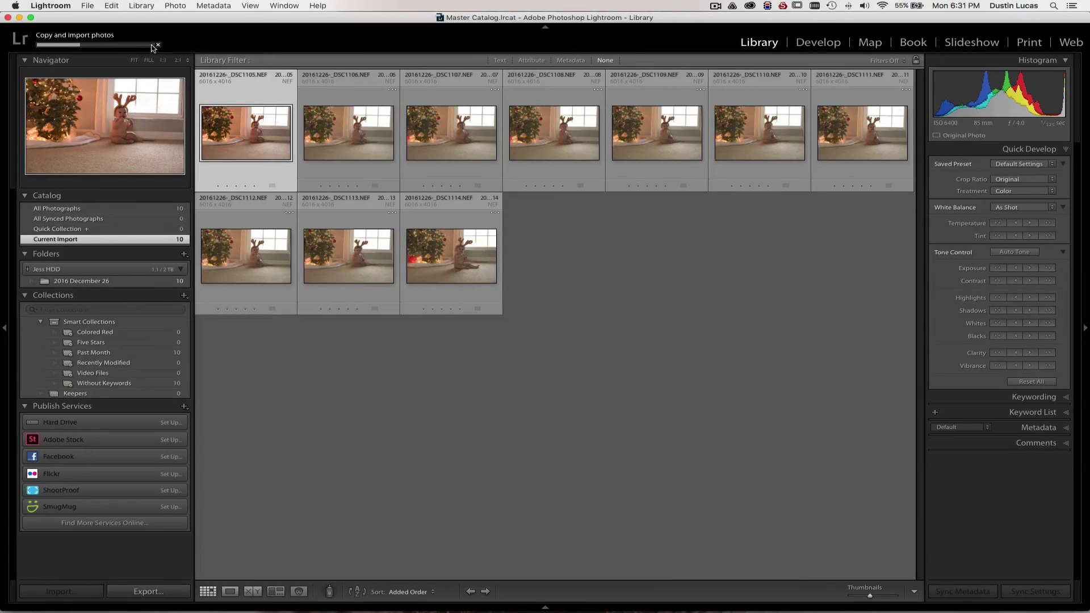
pyautogui.click(152, 47)
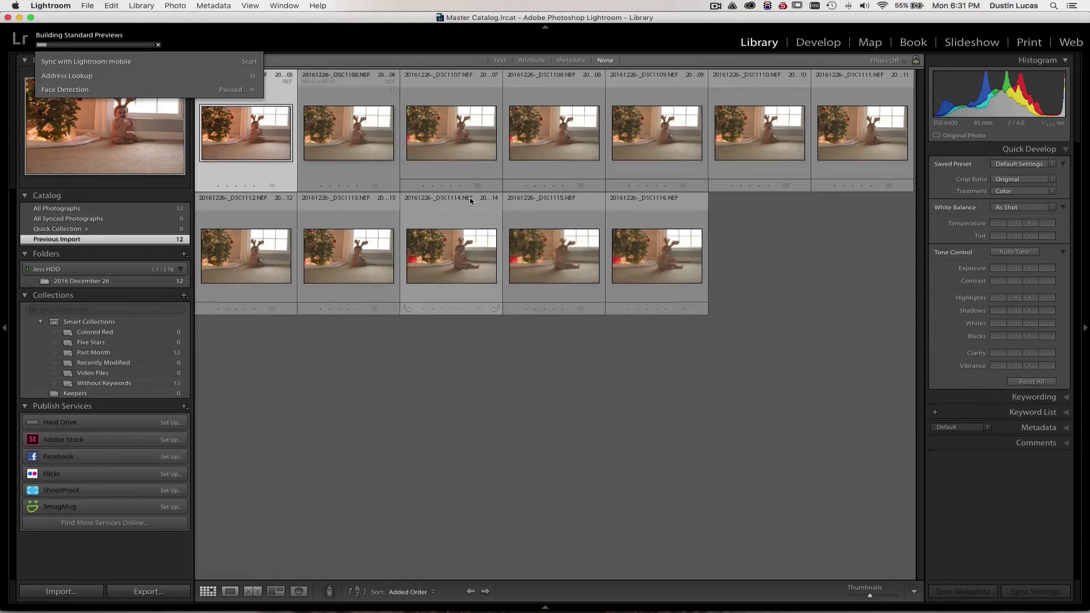
pyautogui.press('super+a')
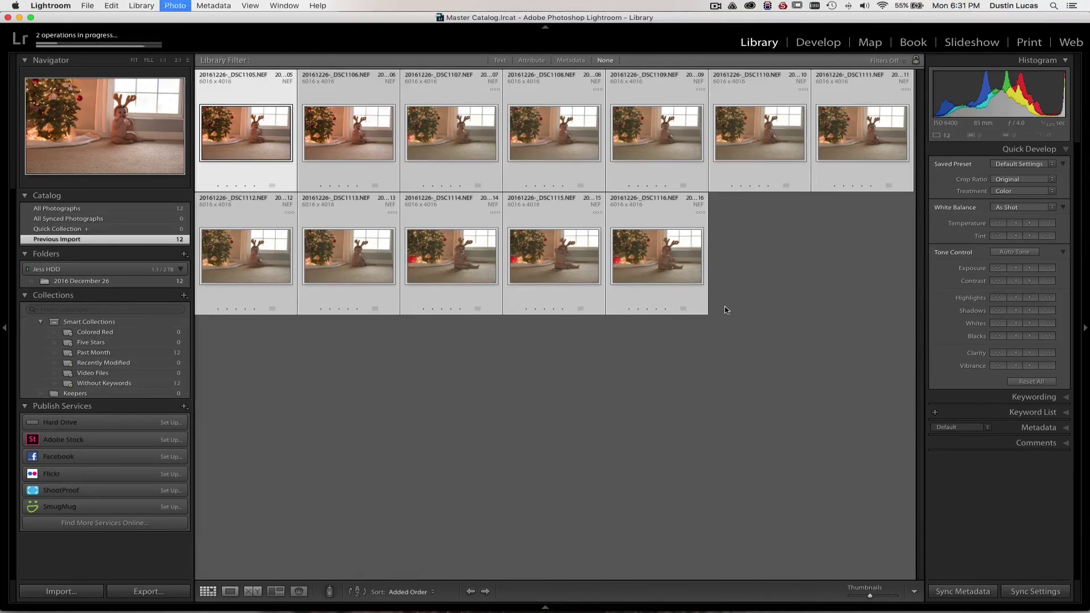
pyautogui.press('Delete')
pyautogui.click(503, 208)
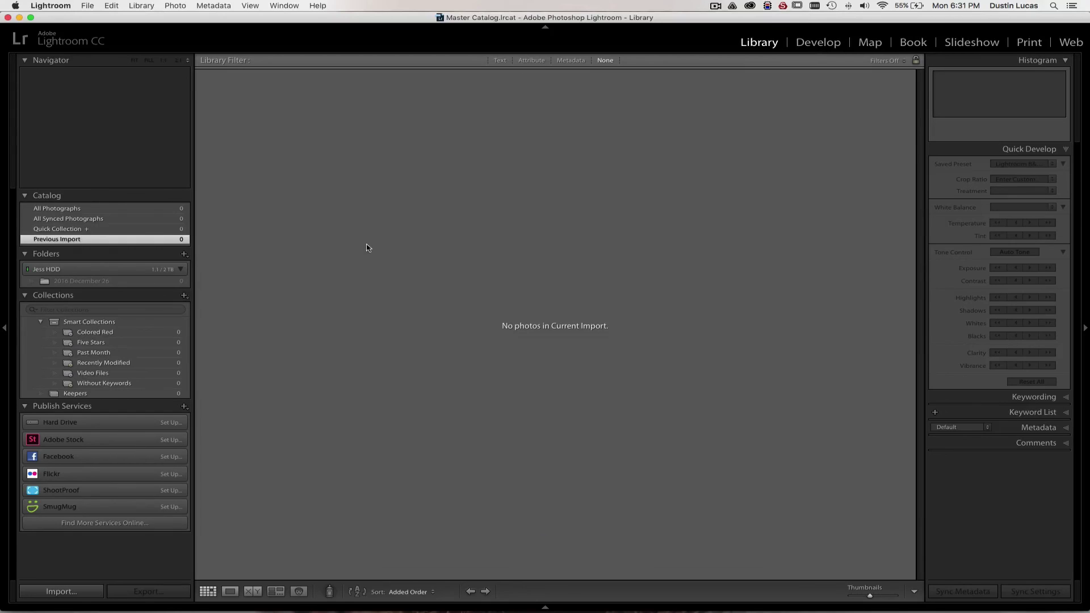
# Step: Open a new import from the NIKON D750 card and exclude all its new photos from the selection
pyautogui.press('super+shift+i')
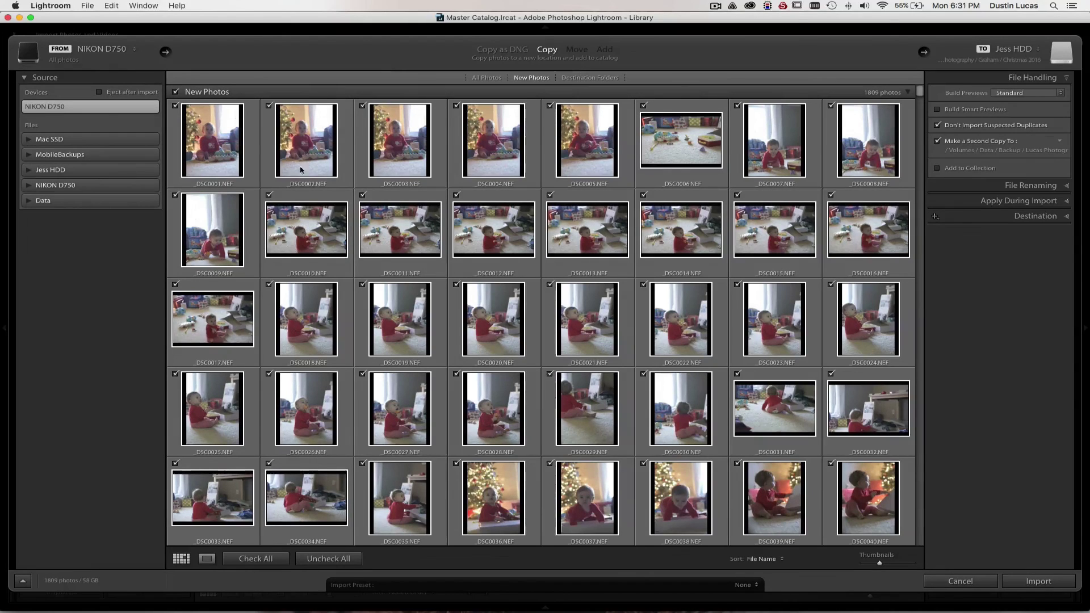
pyautogui.click(178, 95)
pyautogui.click(175, 92)
pyautogui.click(206, 94)
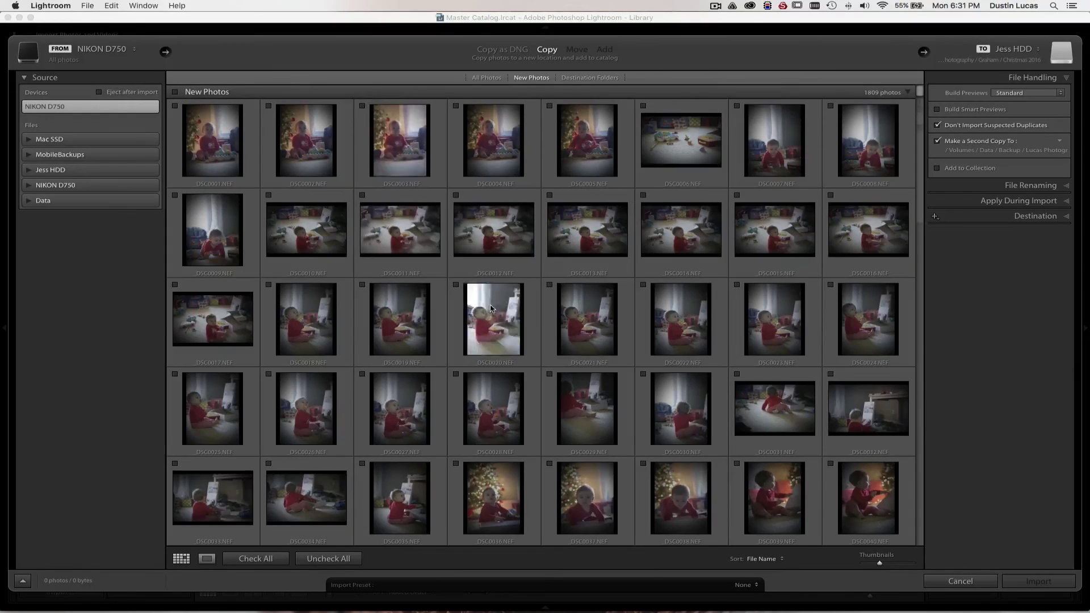
# Step: Turn off Rename Files for this import so the photos keep their original file names
pyautogui.scroll(-10, 494, 301)
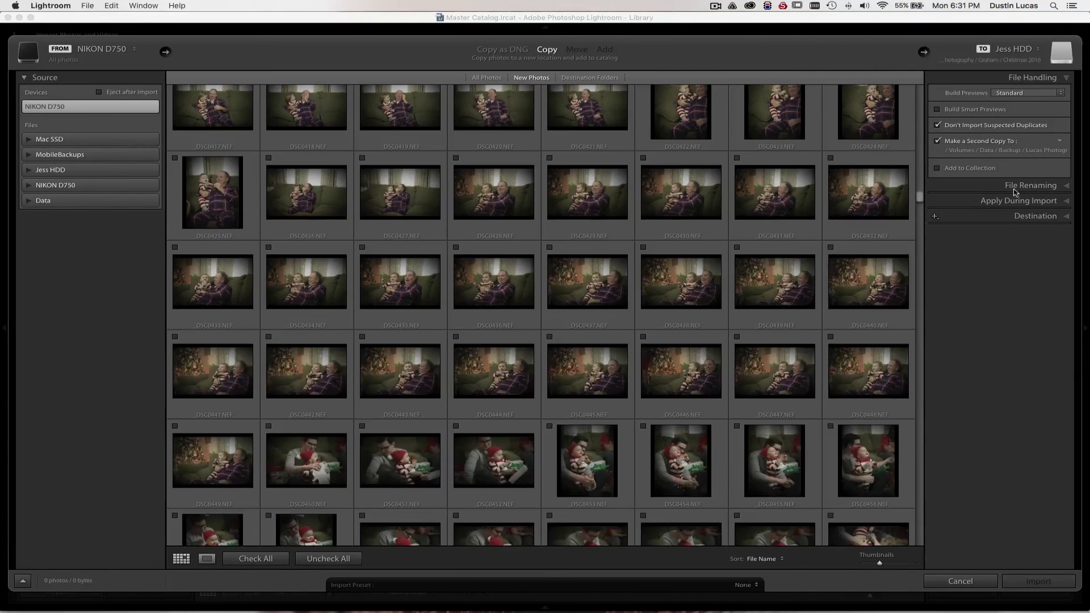
pyautogui.click(1009, 185)
pyautogui.click(937, 107)
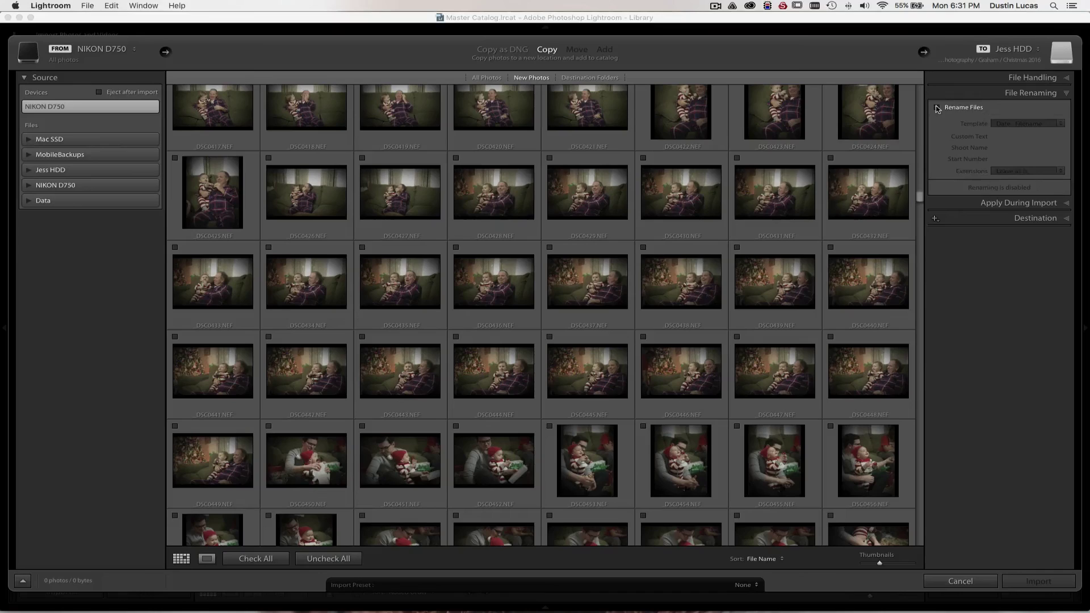
# Step: Mark only the consecutive photos _DSC1105.NEF to _DSC1134.NEF for this new import
pyautogui.scroll(-5, 619, 304)
pyautogui.scroll(-20, 620, 304)
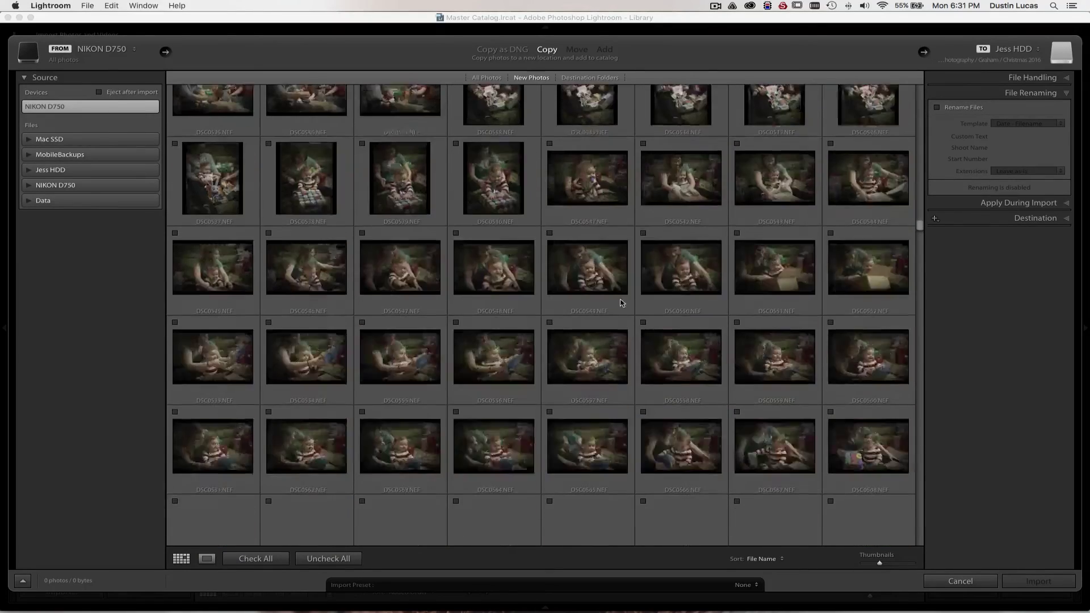
pyautogui.scroll(-12, 620, 303)
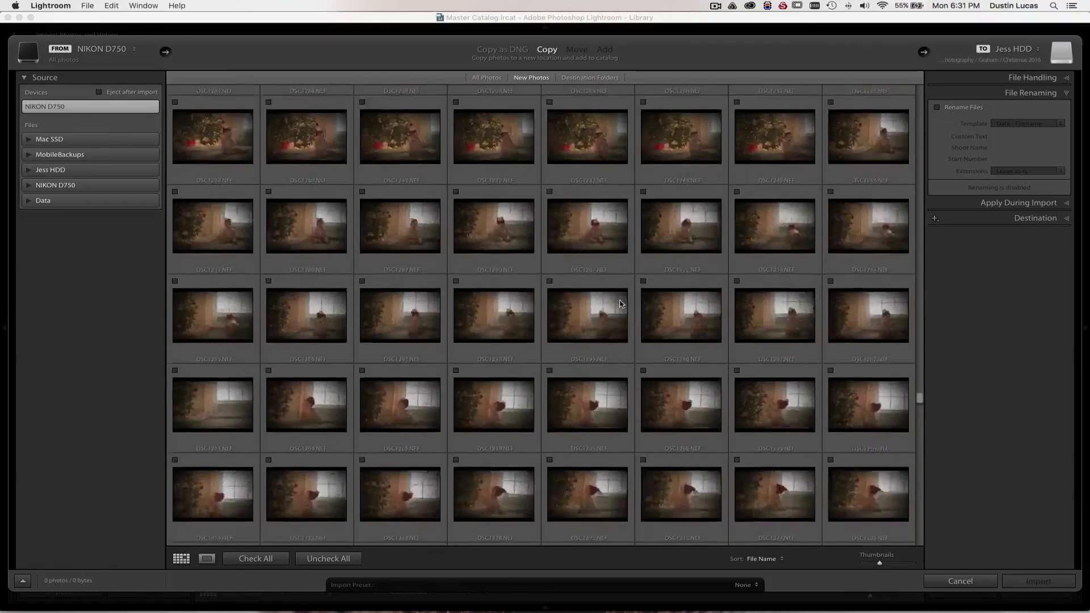
pyautogui.scroll(-5, 620, 304)
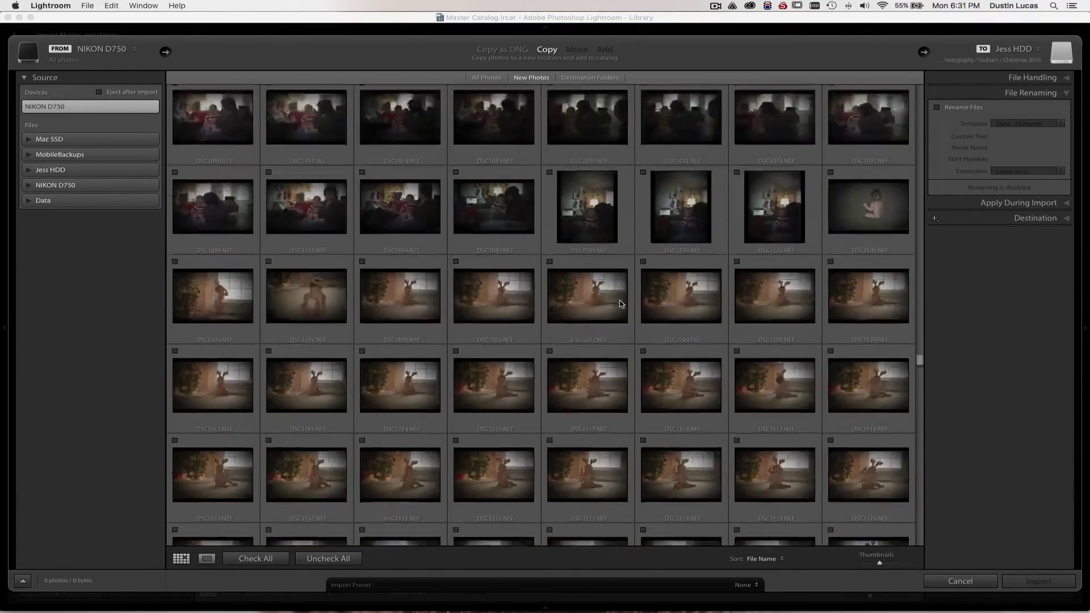
pyautogui.scroll(1, 540, 274)
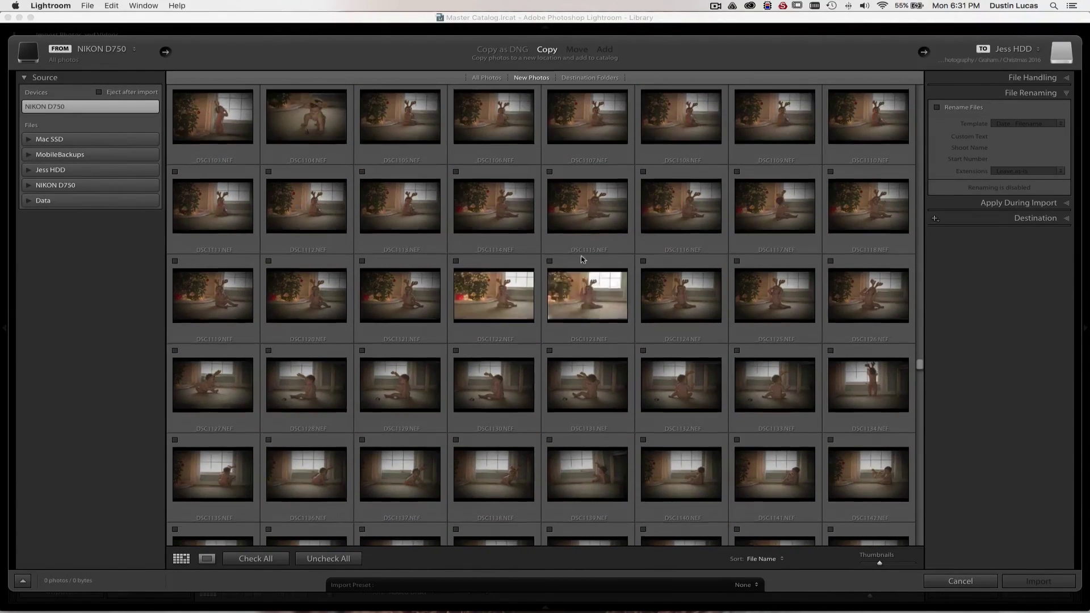
pyautogui.scroll(4, 521, 214)
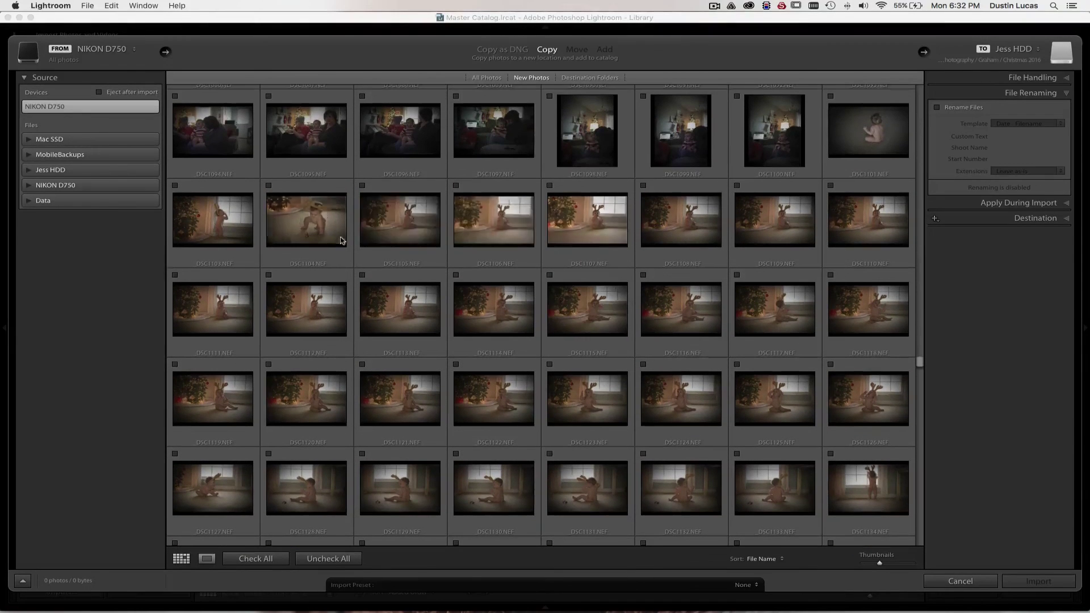
pyautogui.click(401, 221)
pyautogui.scroll(-1, 710, 397)
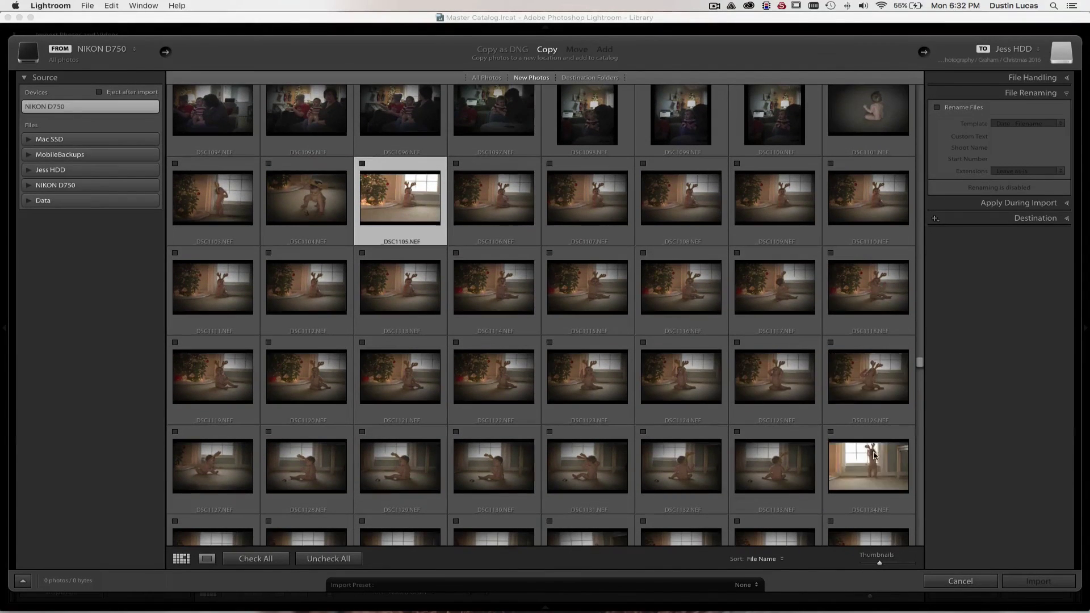
pyautogui.scroll(-3, 876, 470)
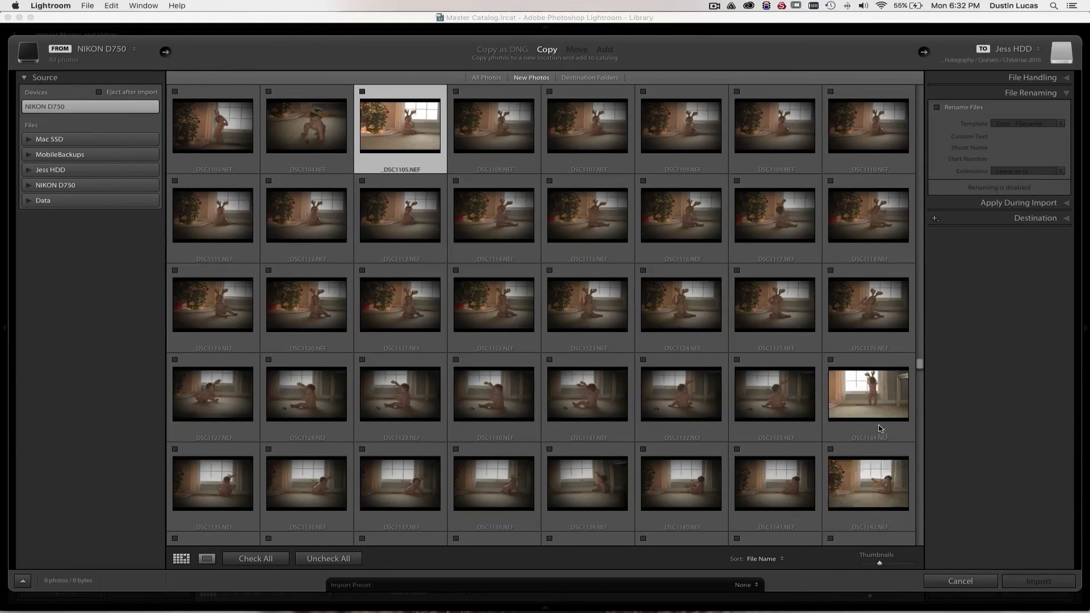
pyautogui.keyDown('shift'); pyautogui.click(878, 407); pyautogui.keyUp('shift')
pyautogui.click(830, 359)
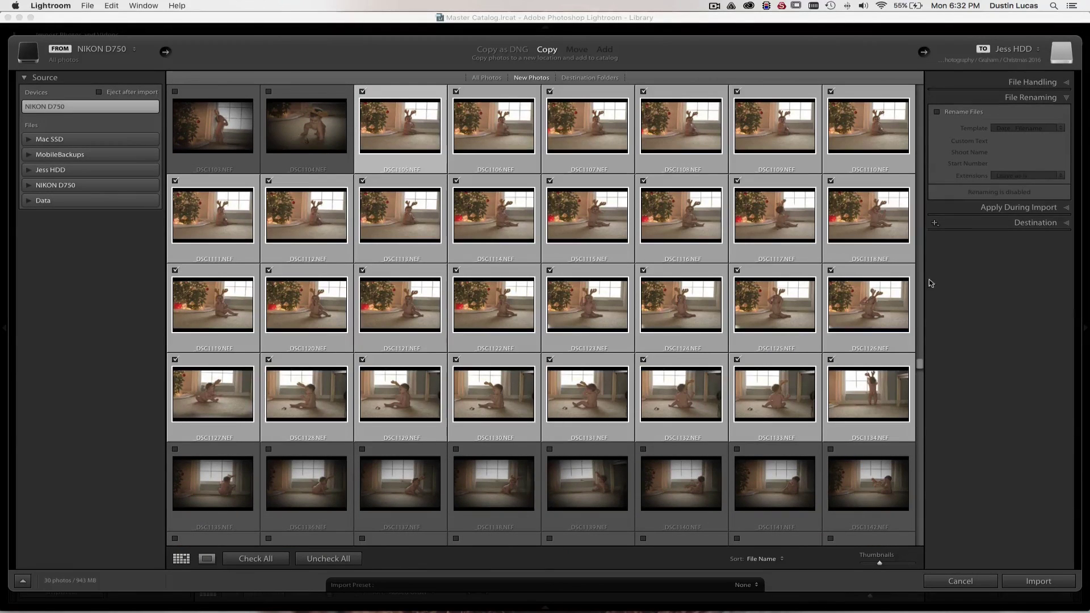
# Step: Review the file handling, renaming and Christmas 2016 destination settings, and start the import
pyautogui.click(1001, 78)
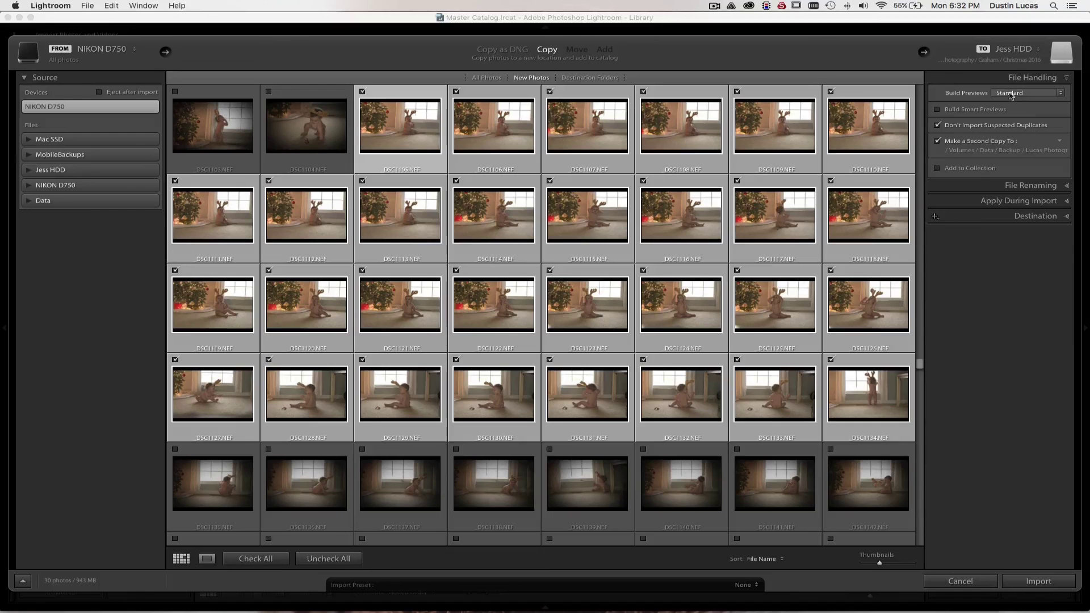
pyautogui.click(1009, 185)
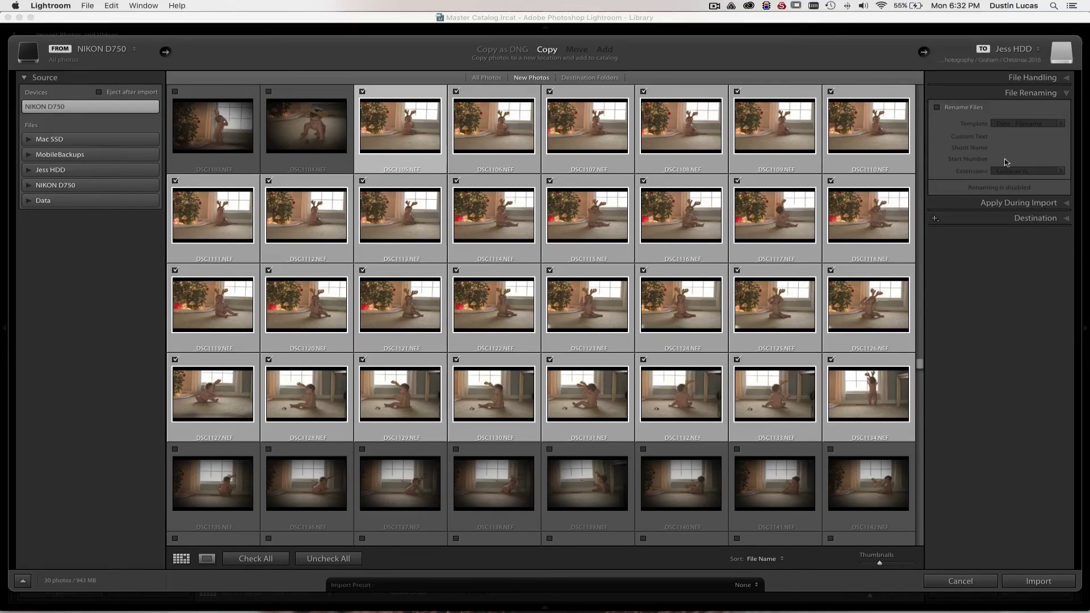
pyautogui.click(998, 220)
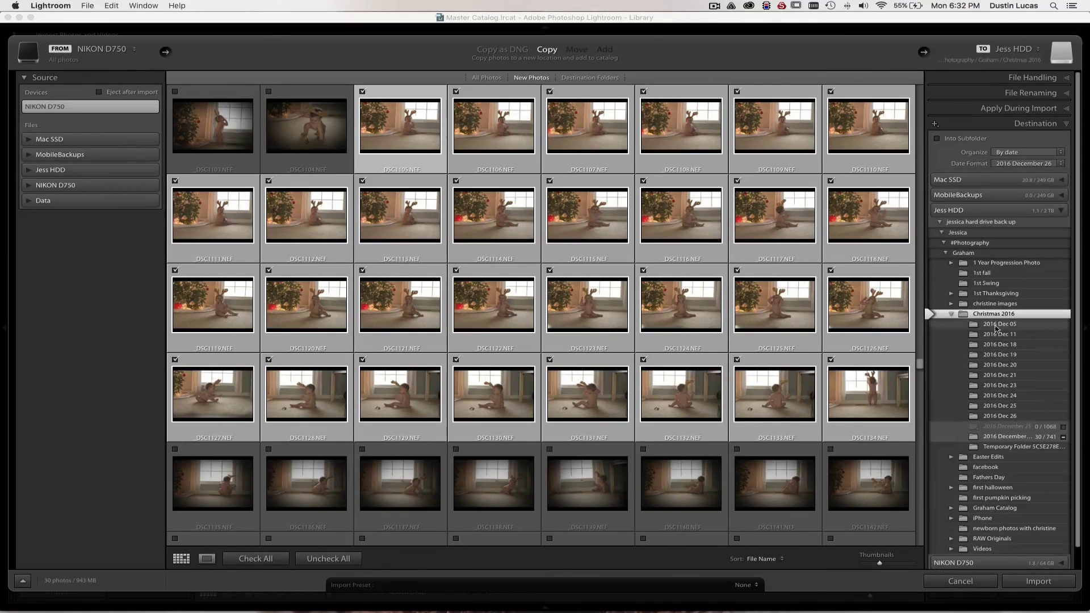
pyautogui.click(1038, 583)
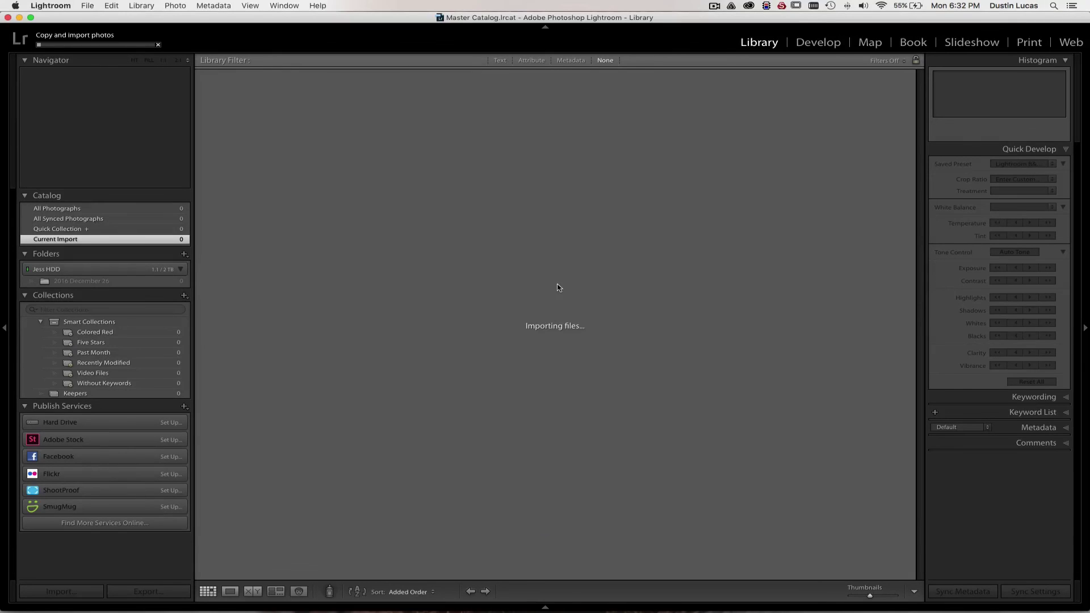
# Step: Show four levels of parent folders above 2016 December 26, including Christmas 2016 and #Photography, and expand the hierarchy
pyautogui.rightClick(77, 282)
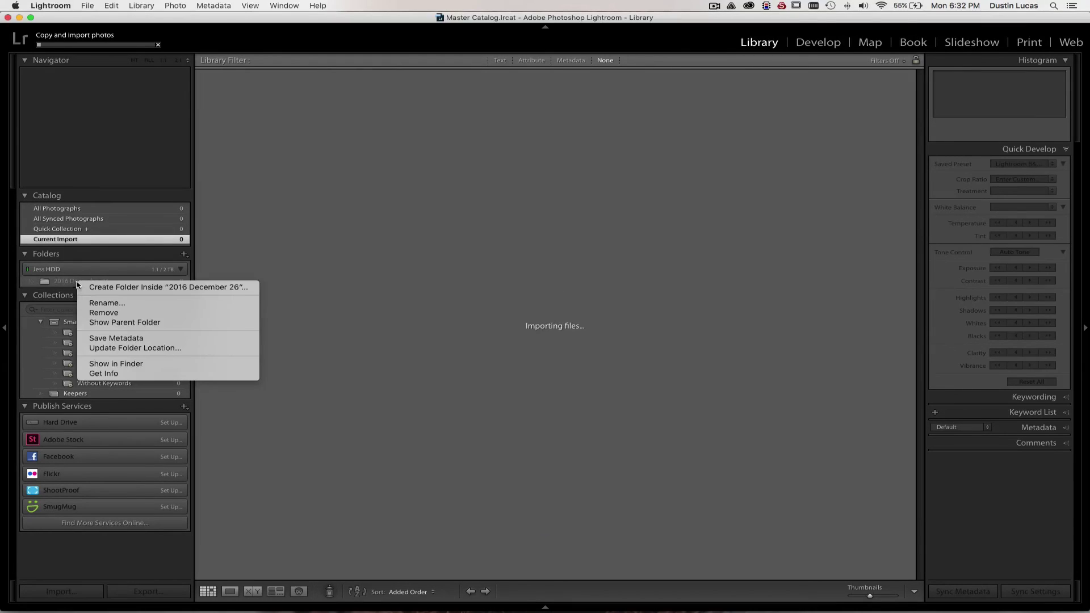
pyautogui.click(280, 335)
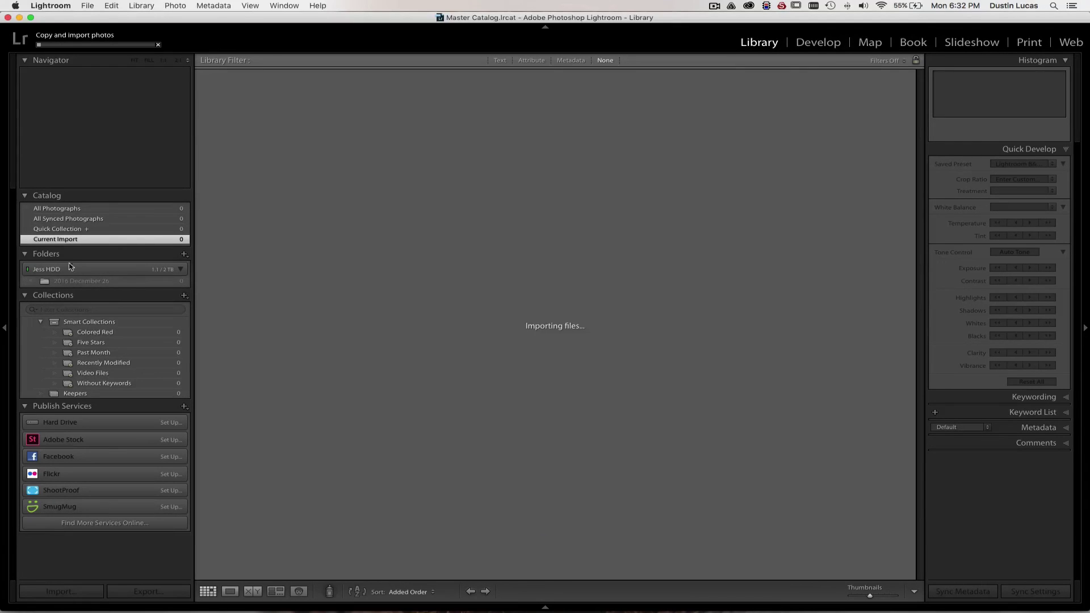
pyautogui.rightClick(72, 284)
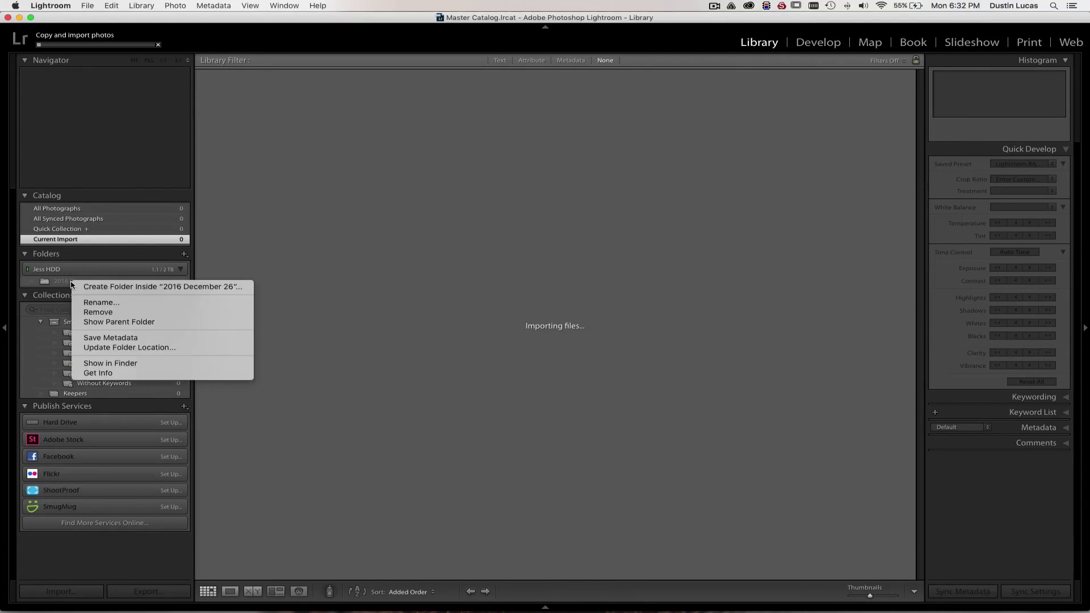
pyautogui.click(114, 322)
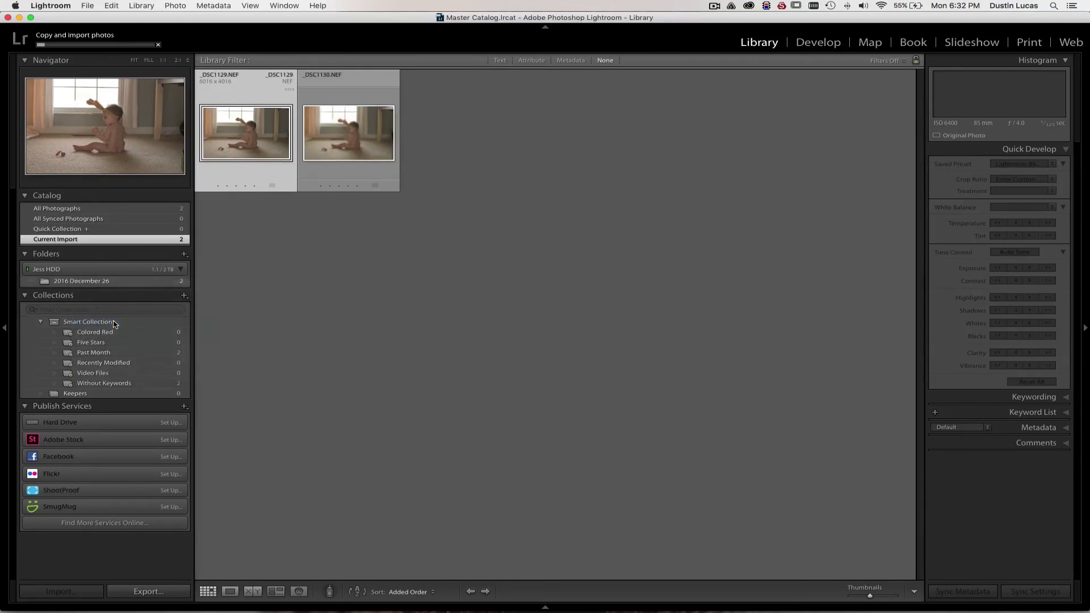
pyautogui.rightClick(77, 281)
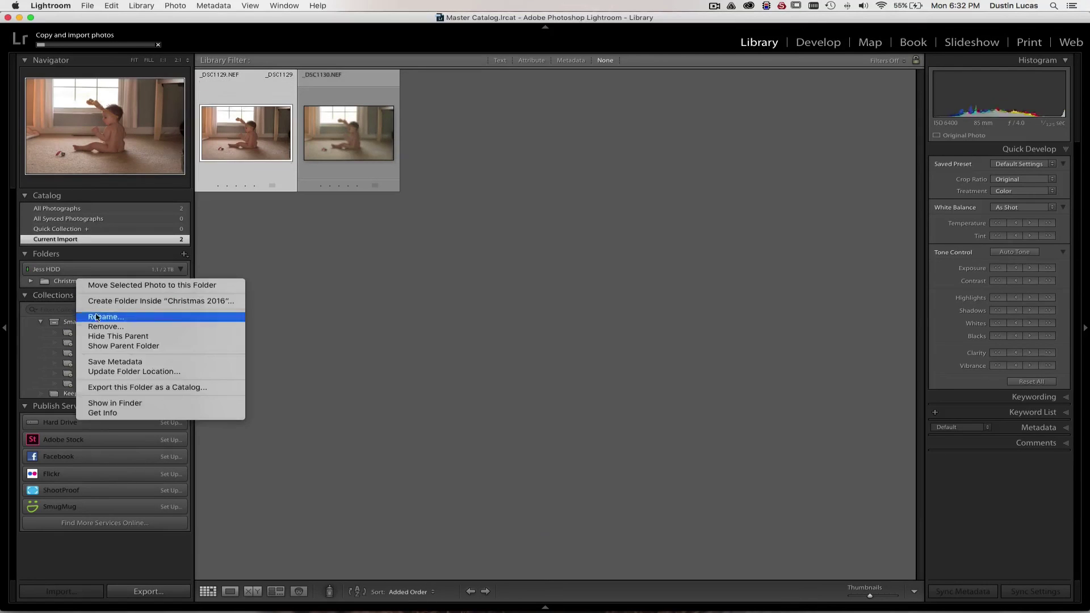
pyautogui.click(113, 347)
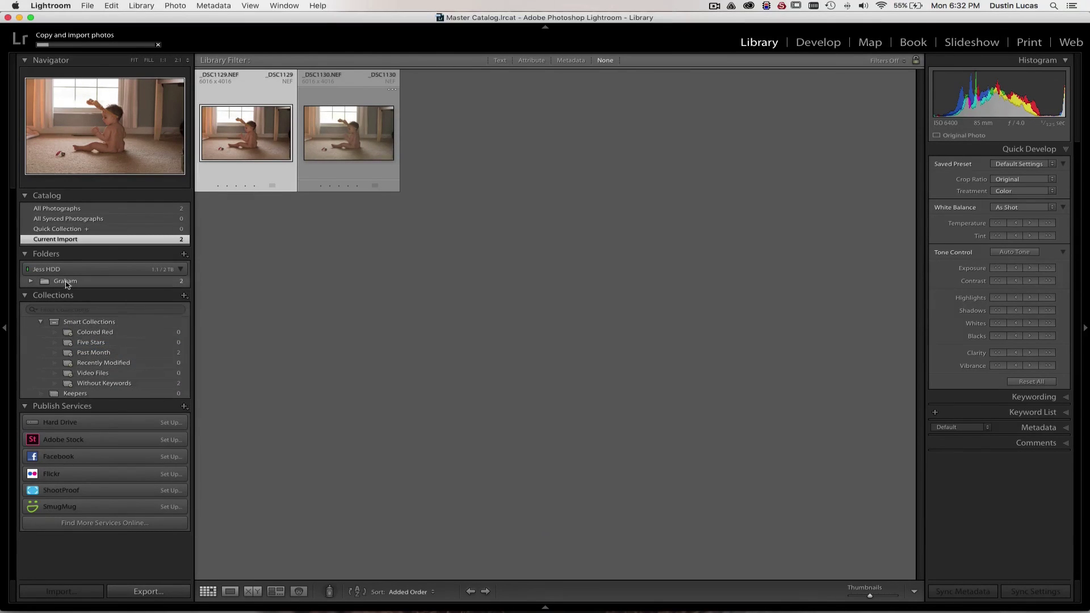
pyautogui.rightClick(64, 282)
pyautogui.click(69, 299)
pyautogui.rightClick(63, 282)
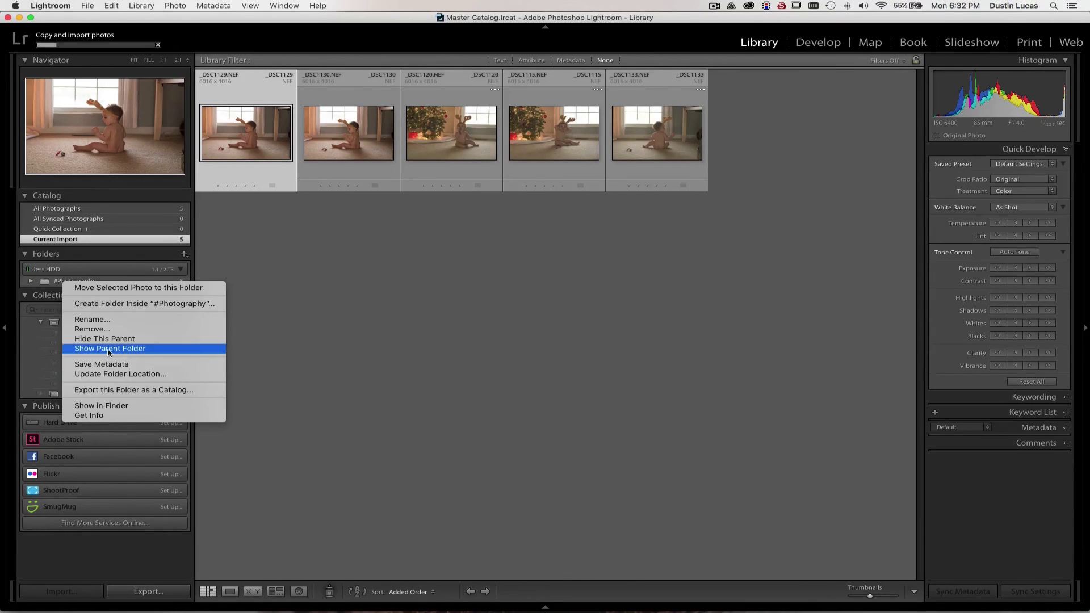
pyautogui.click(108, 348)
pyautogui.click(30, 281)
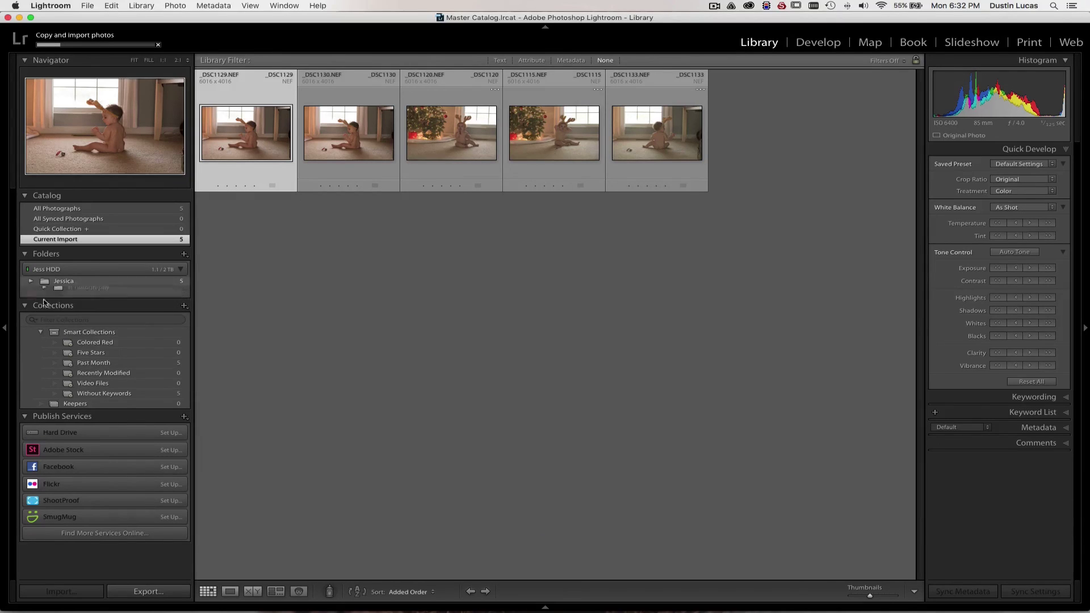
pyautogui.click(58, 300)
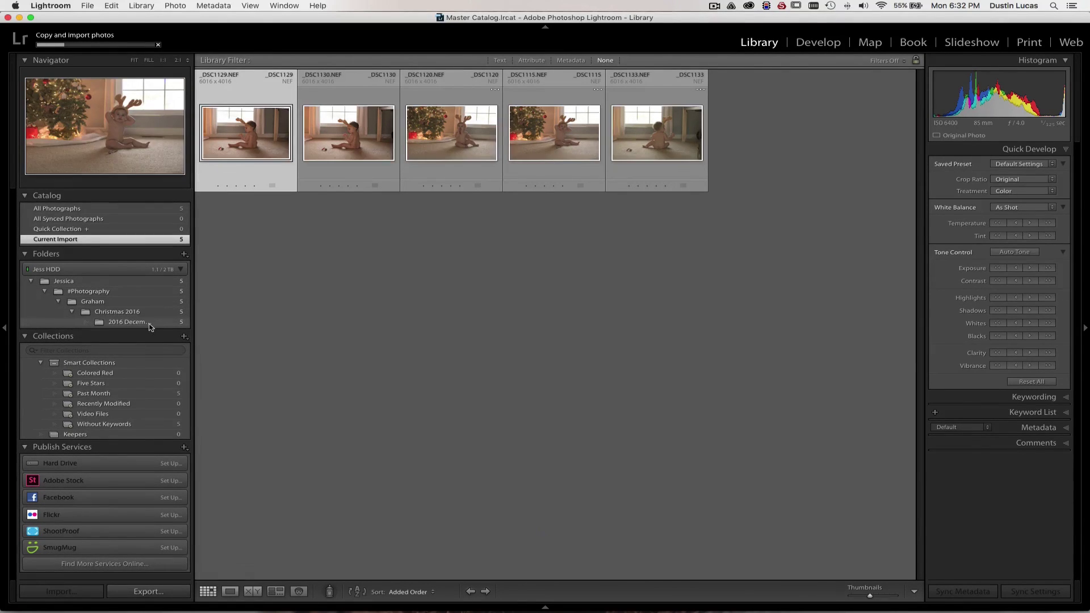
# Step: Show one more parent level, the hard drive back up folder, and expand it down to the 2016 December 26 folder
pyautogui.rightClick(56, 286)
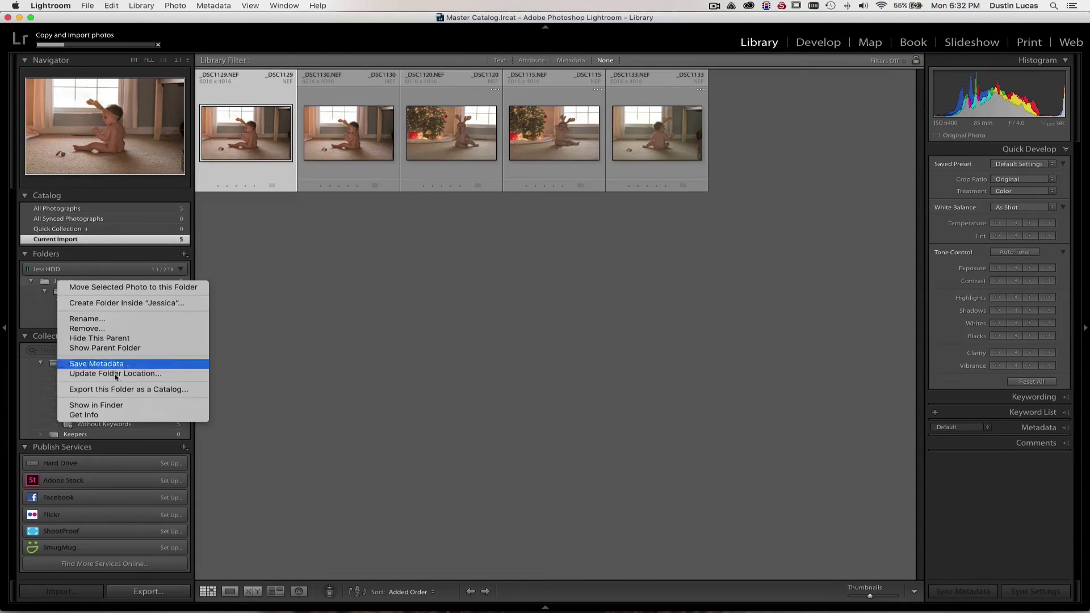
pyautogui.click(110, 348)
pyautogui.click(31, 282)
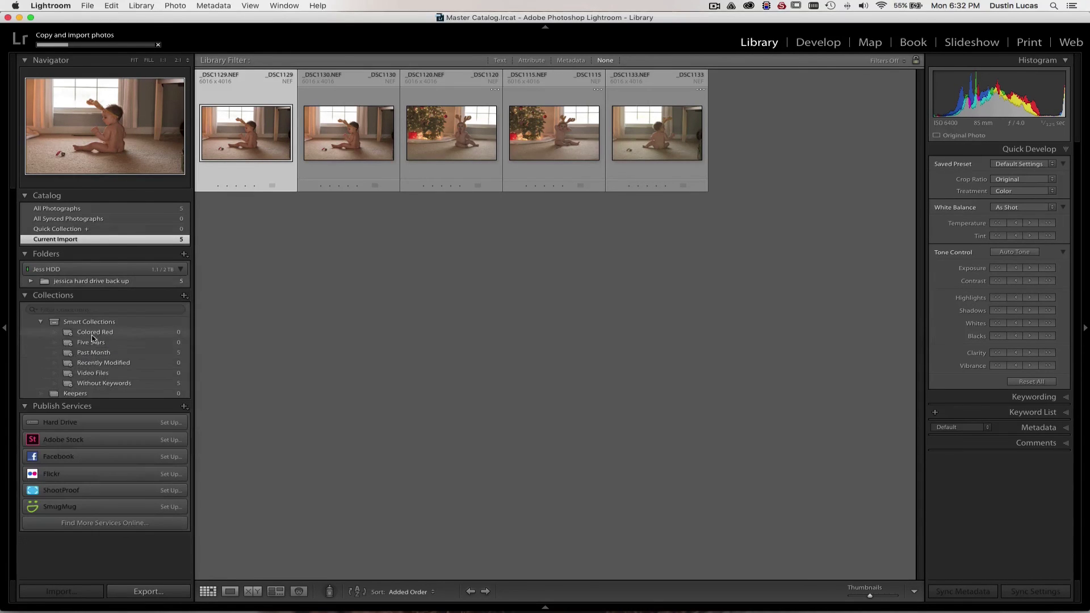
pyautogui.click(34, 283)
pyautogui.click(30, 281)
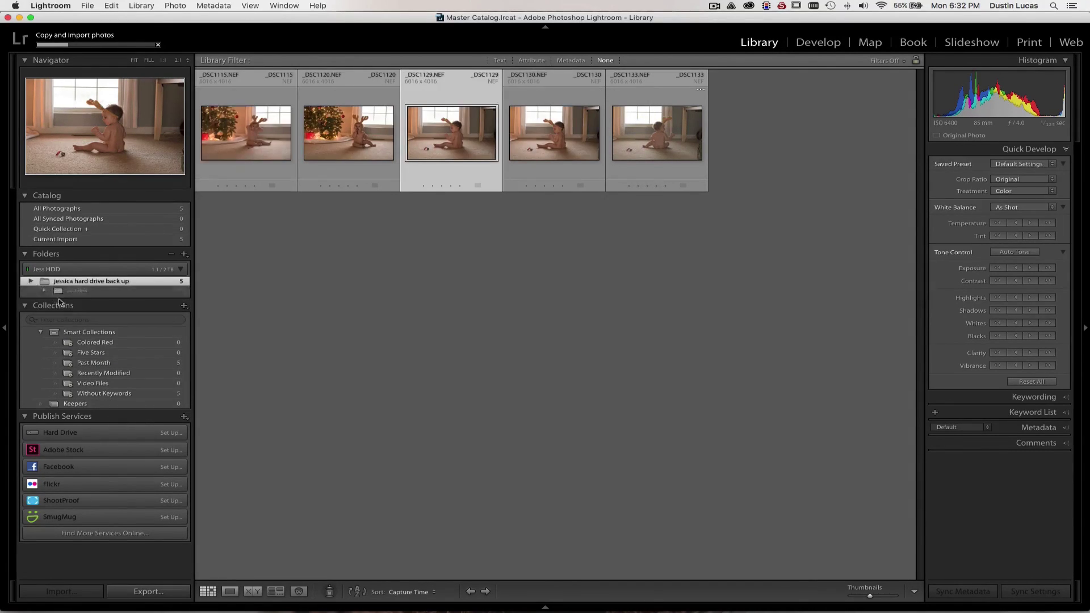
pyautogui.click(58, 301)
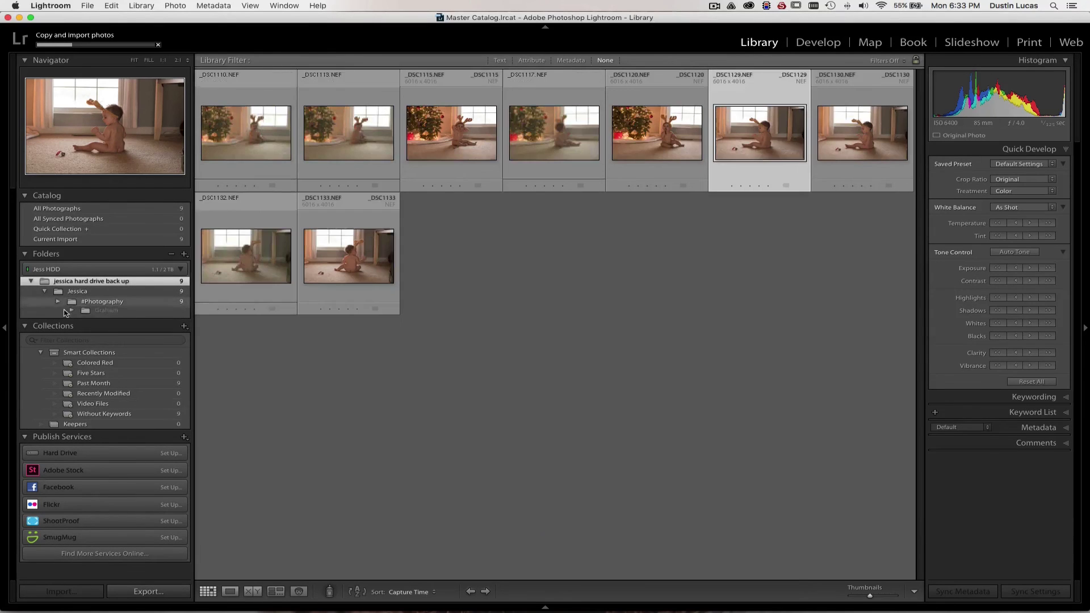
pyautogui.click(72, 312)
pyautogui.click(84, 322)
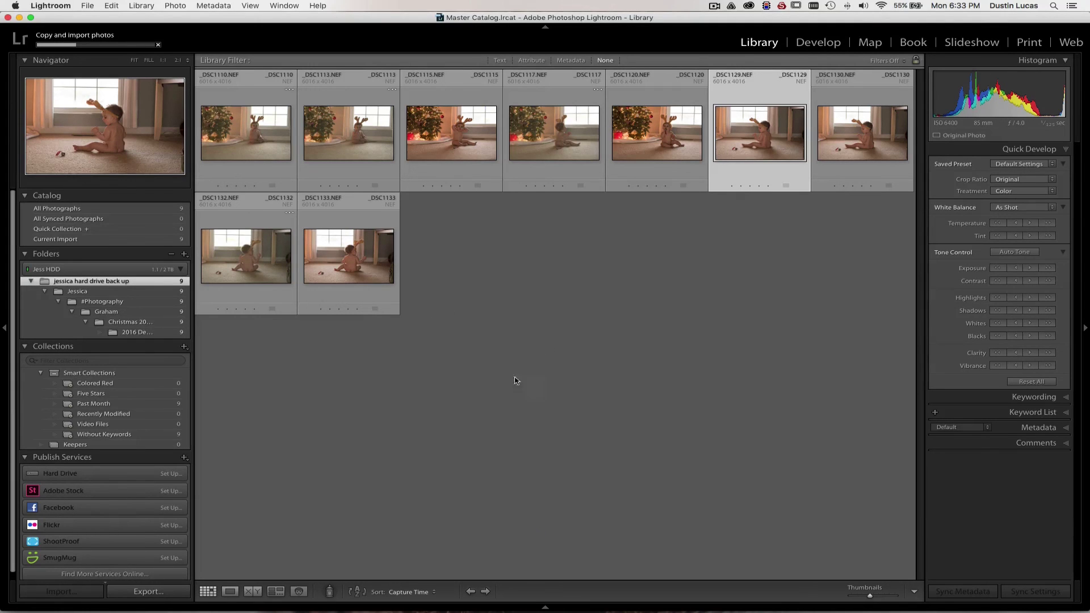
# Step: Switch to Finder to compare the 2016 December 26 folder's location and files with the catalog's folder hierarchy
pyautogui.press('super+Tab')
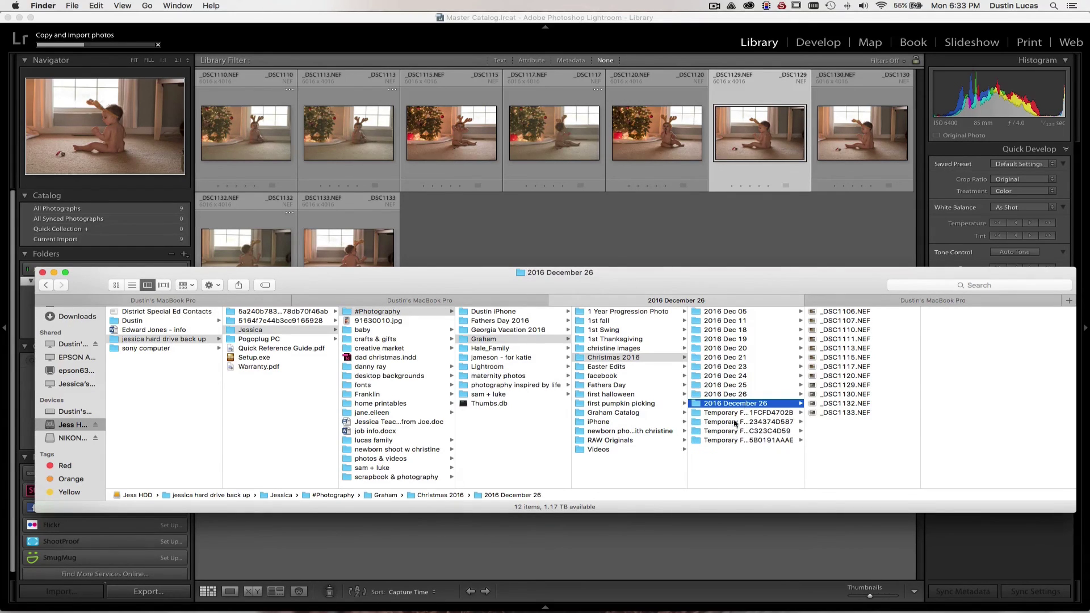
# Step: Create a new folder named Keepers inside the Christmas 2016 folder
pyautogui.press('Left')
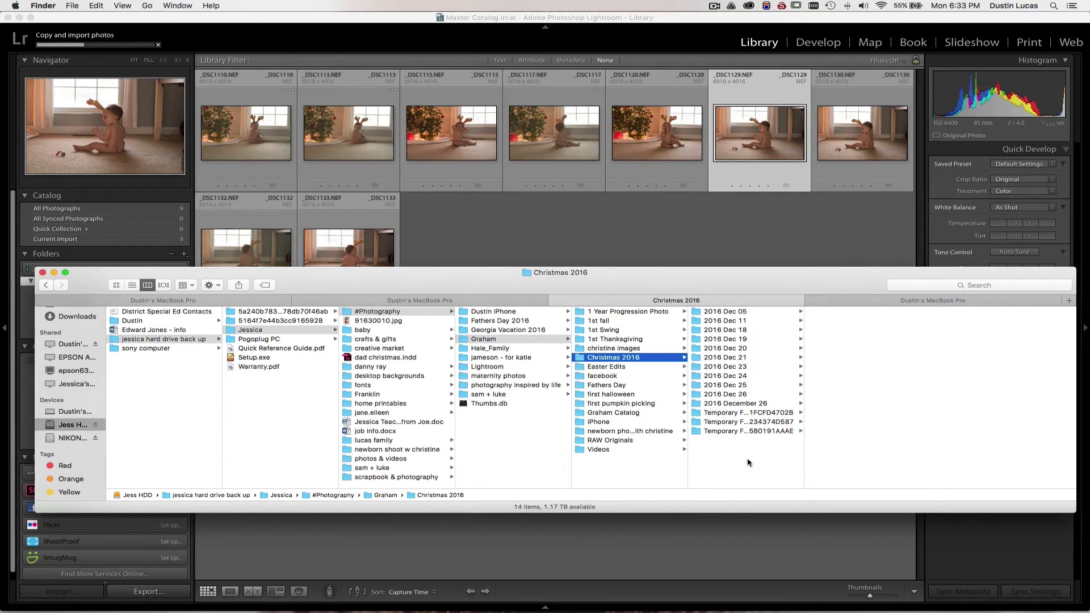
pyautogui.press('super+shift+n')
pyautogui.write('Kep')
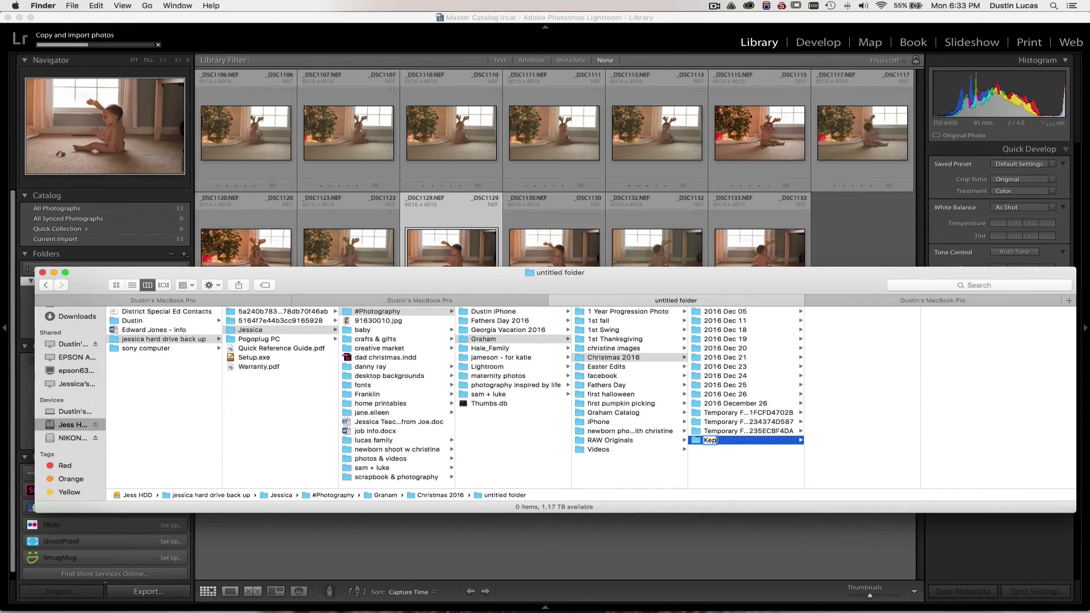
pyautogui.write('peepers')
pyautogui.press('Return')
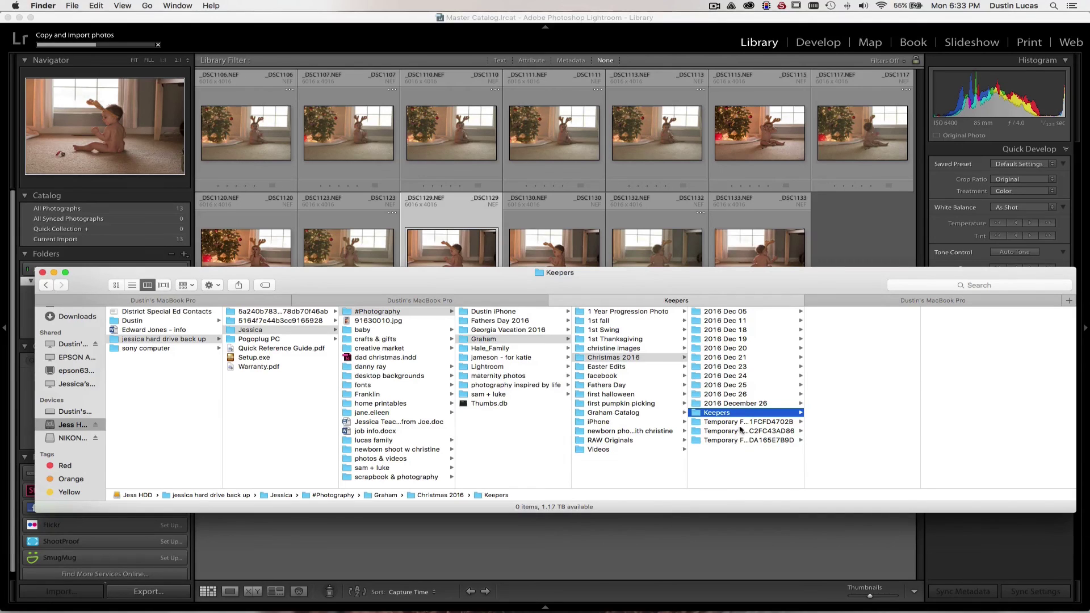
# Step: Check the imported files in the 2016 December 26 folder, including _DSC1106.NEF, and switch back to Lightroom
pyautogui.click(745, 403)
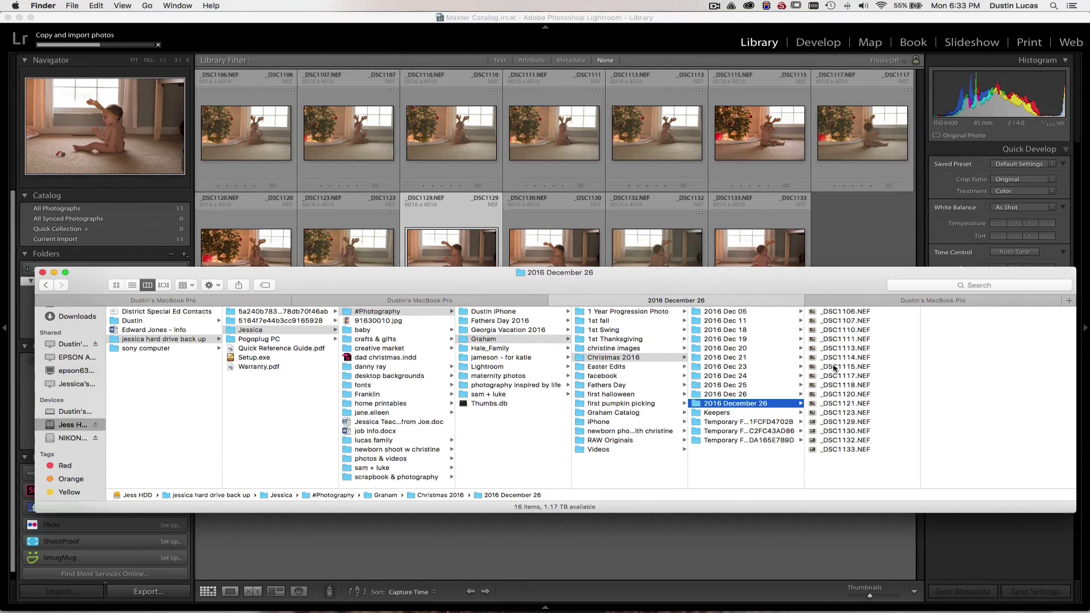
pyautogui.click(845, 312)
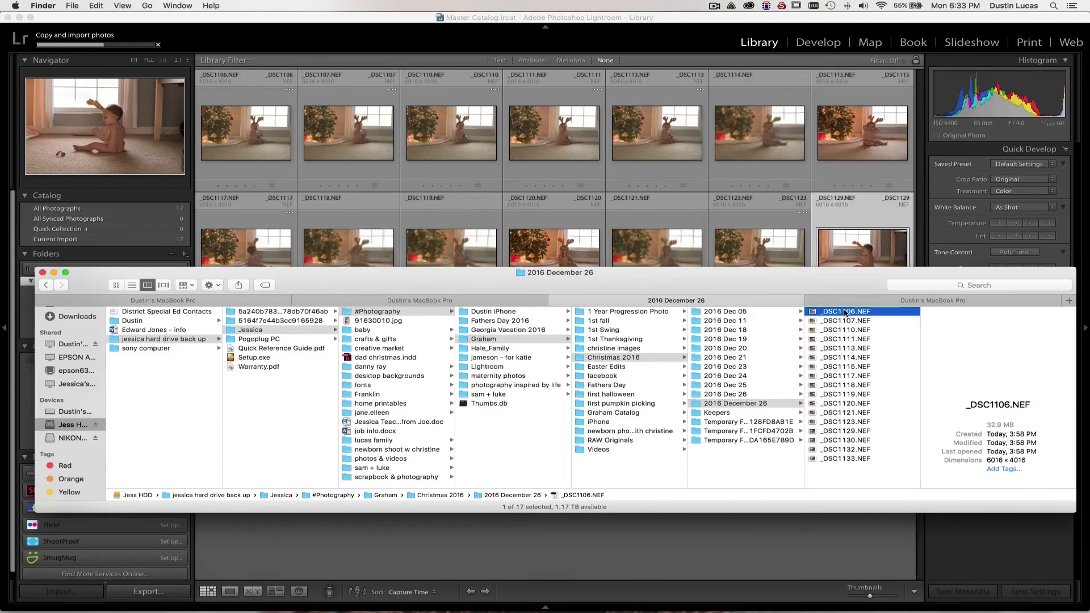
pyautogui.click(775, 476)
pyautogui.click(673, 565)
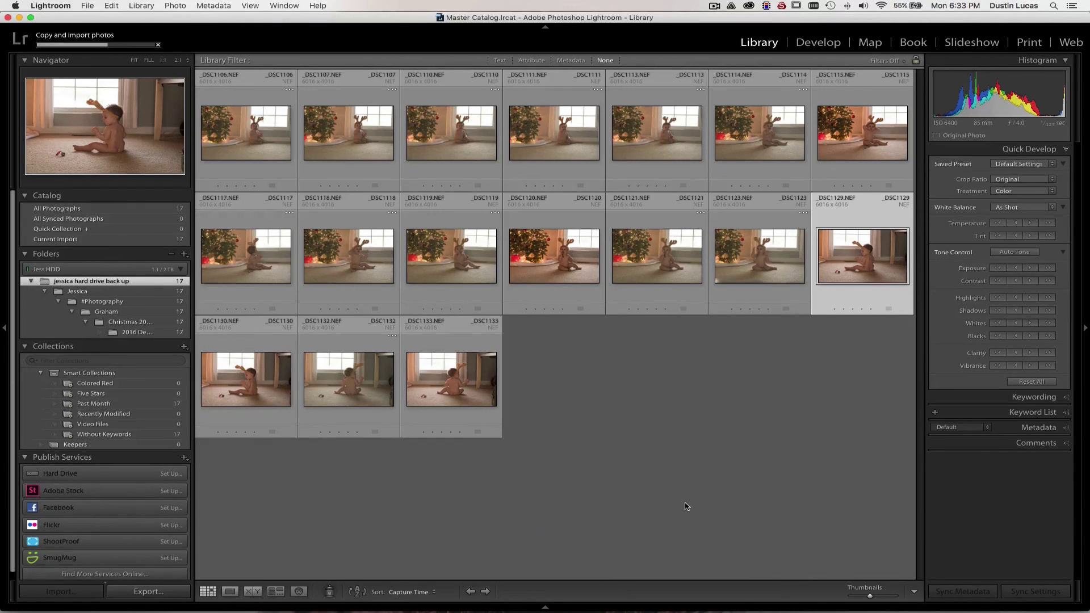
# Step: Open _DSC1106.NEF in Loupe view and step forward to _DSC1109.NEF
pyautogui.doubleClick(285, 151)
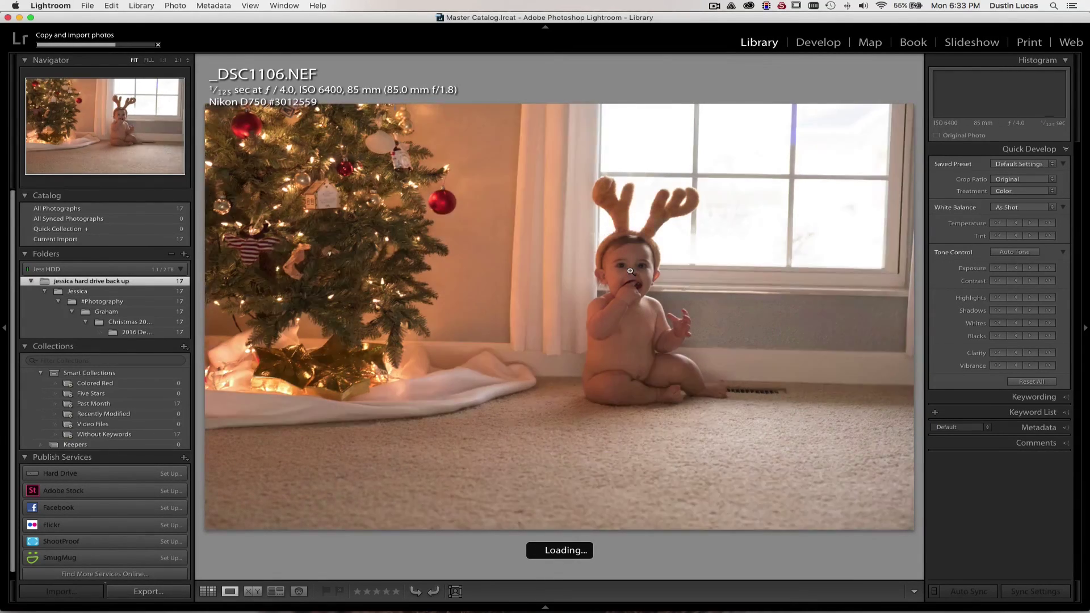
pyautogui.press('Right')
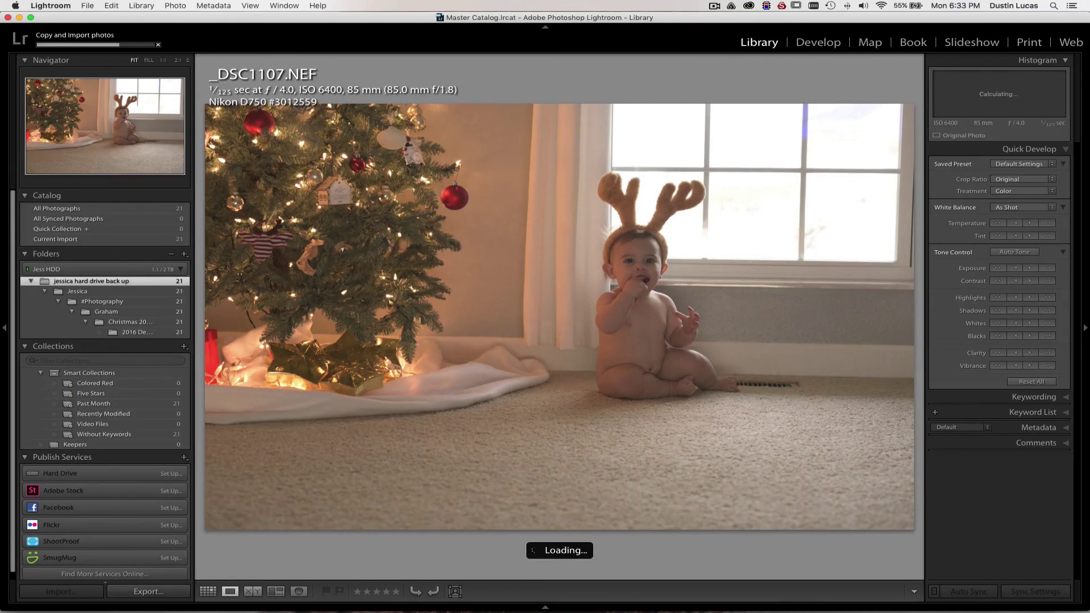
pyautogui.press('Right')
pyautogui.press('Right')
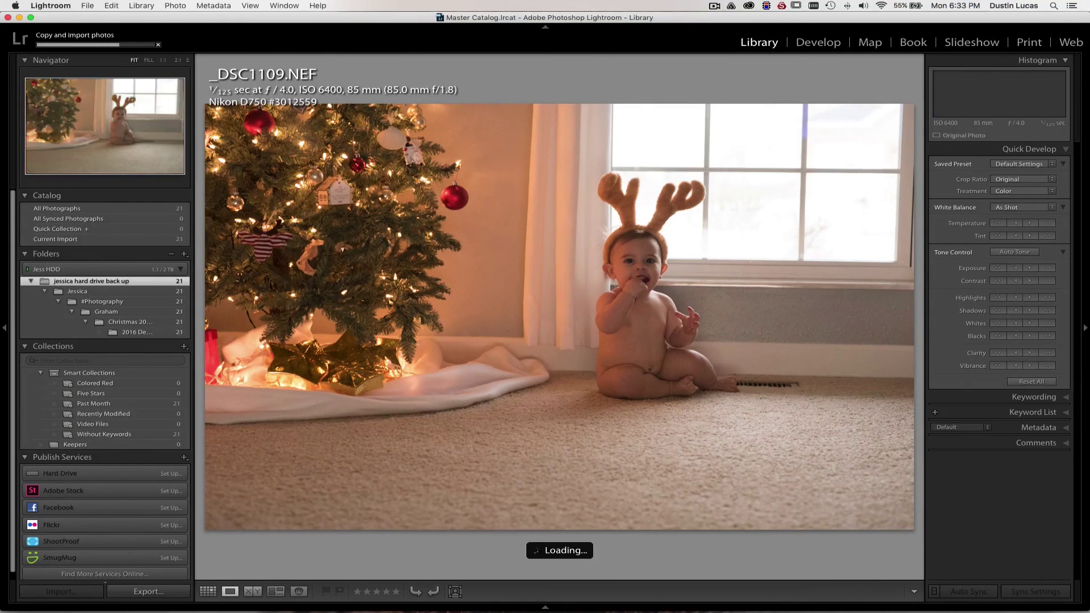
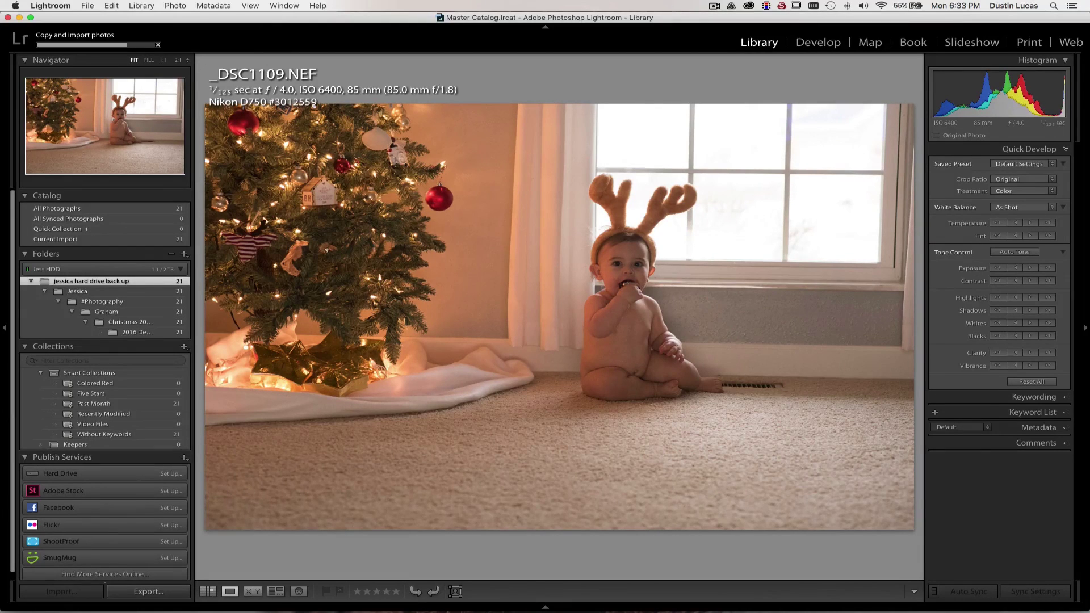
# Step: Zoom in on the baby's face in _DSC1109.NEF, compare it with _DSC1108.NEF and _DSC1110.NEF, and zoom back out
pyautogui.click(624, 264)
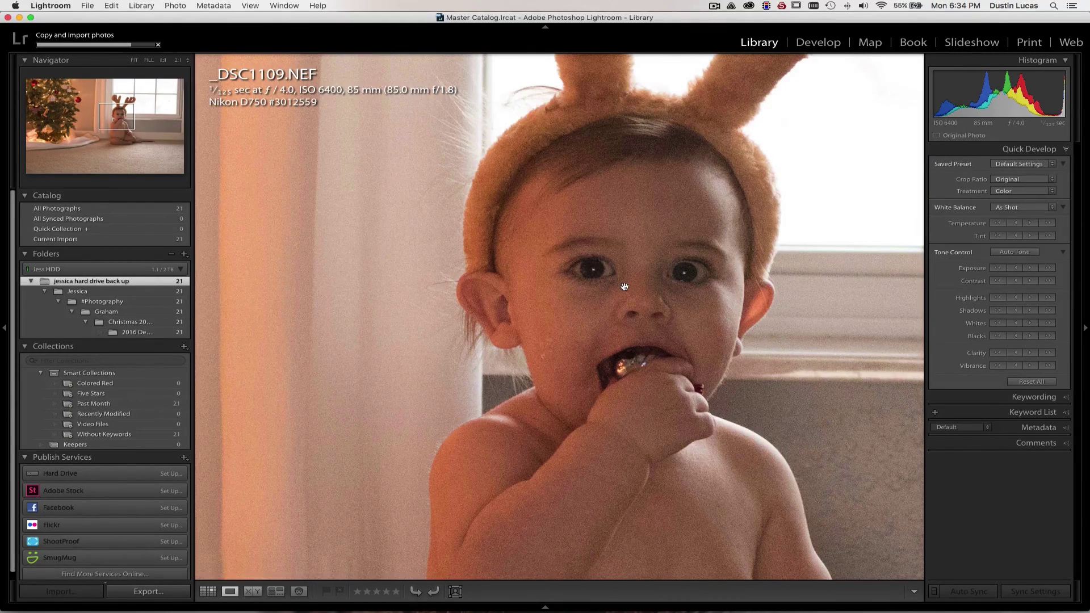
pyautogui.press('Right')
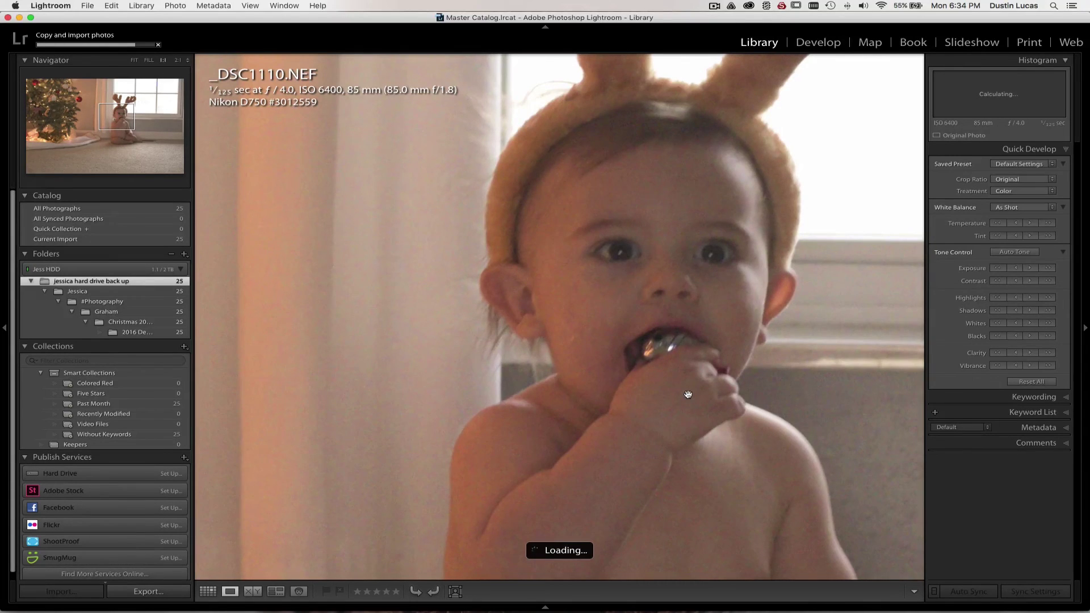
pyautogui.press('Left')
pyautogui.press('Left')
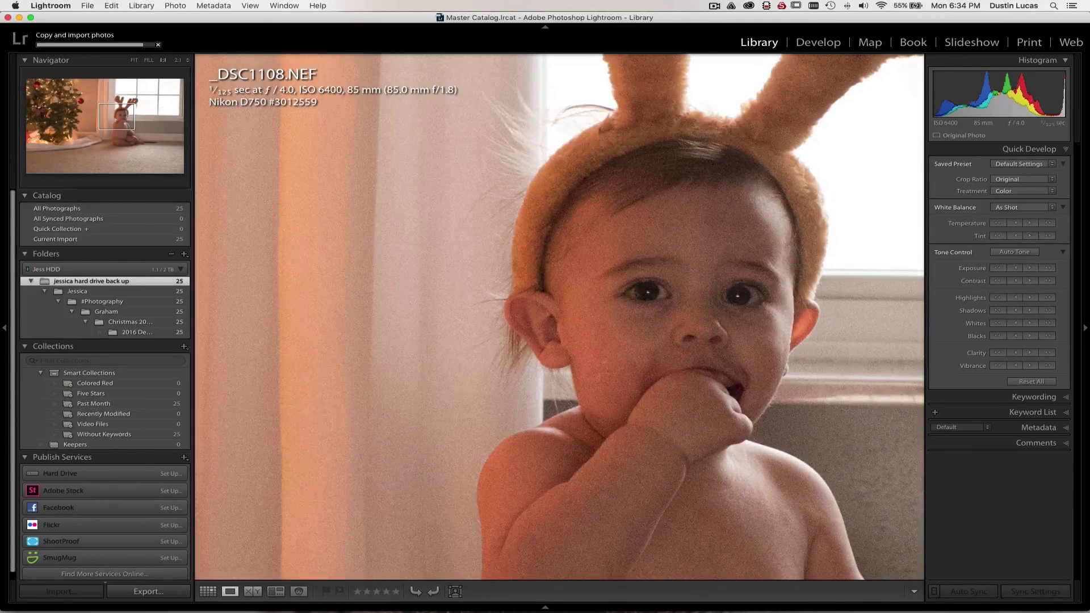
pyautogui.press('Right')
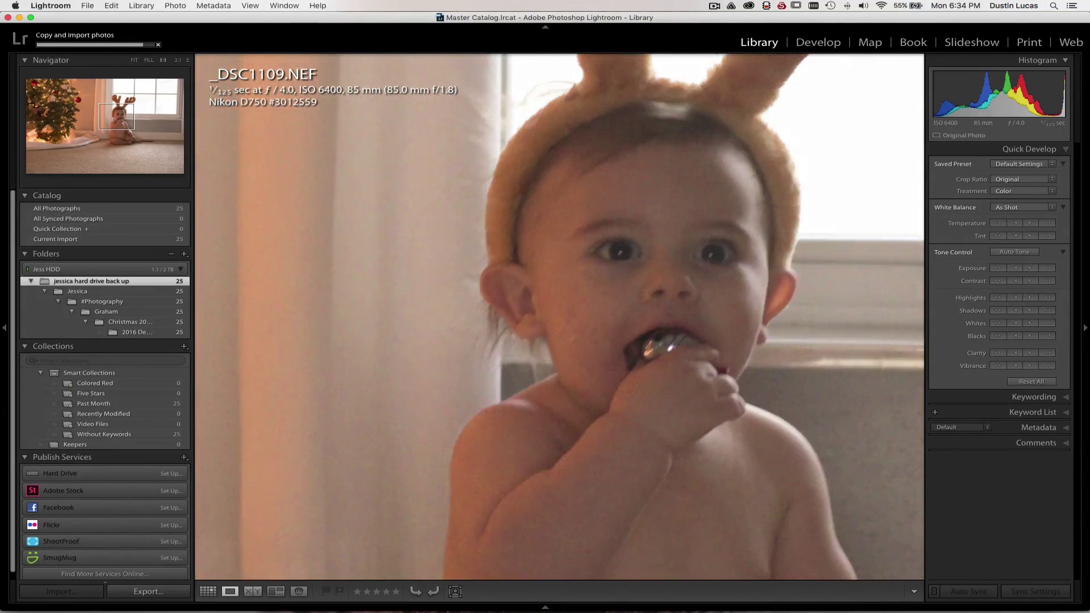
pyautogui.press('Right')
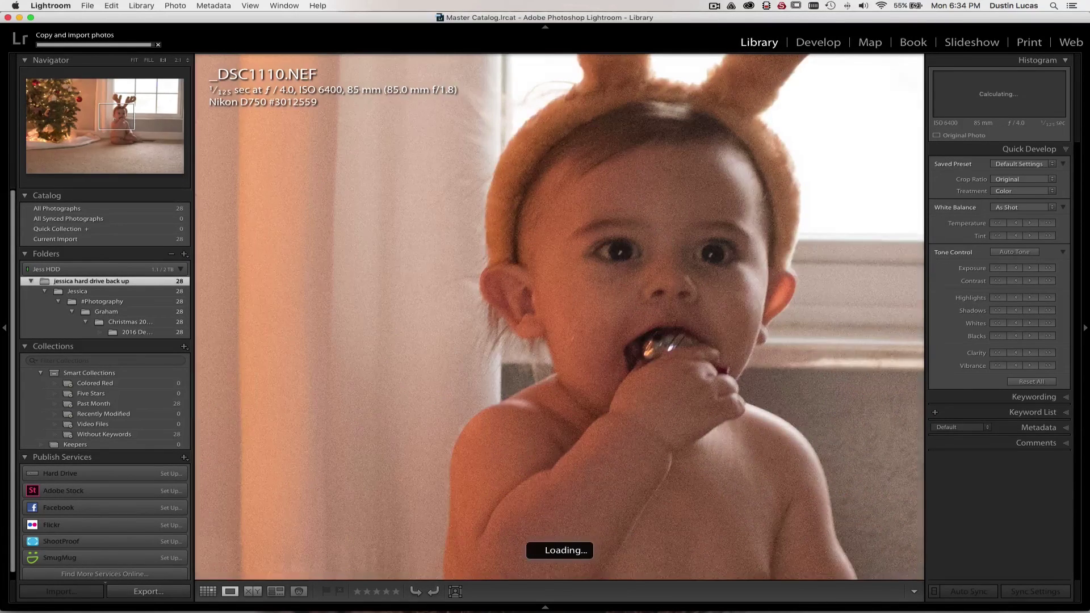
pyautogui.press('Left')
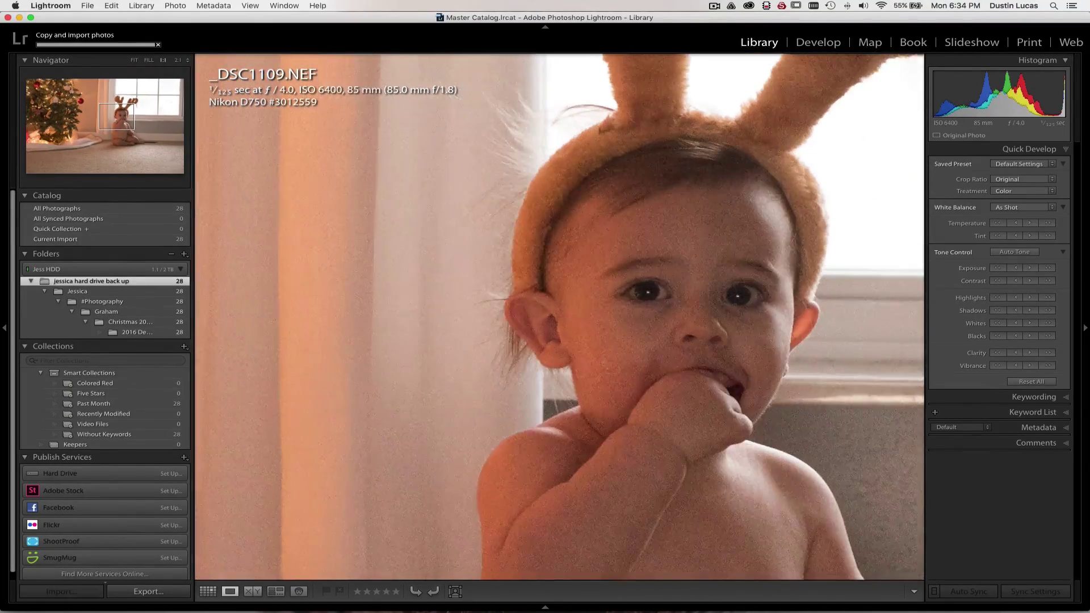
pyautogui.press('z')
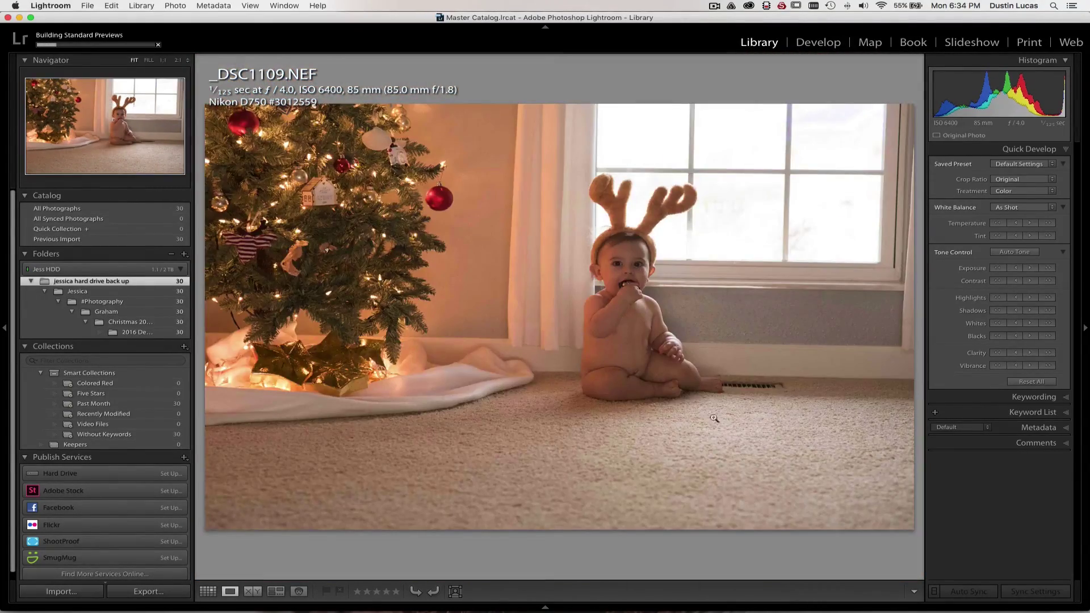
# Step: Step forward through the photos to _DSC1121.NEF and return to the thumbnail grid
pyautogui.press('Right')
pyautogui.press('Right')
pyautogui.press('Right')
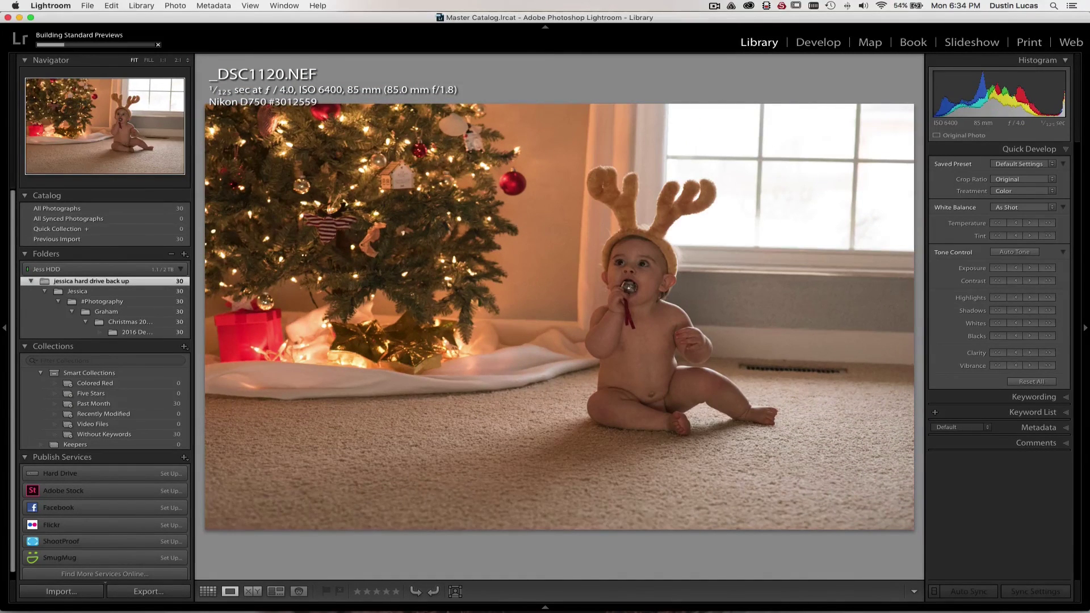
pyautogui.press('Right')
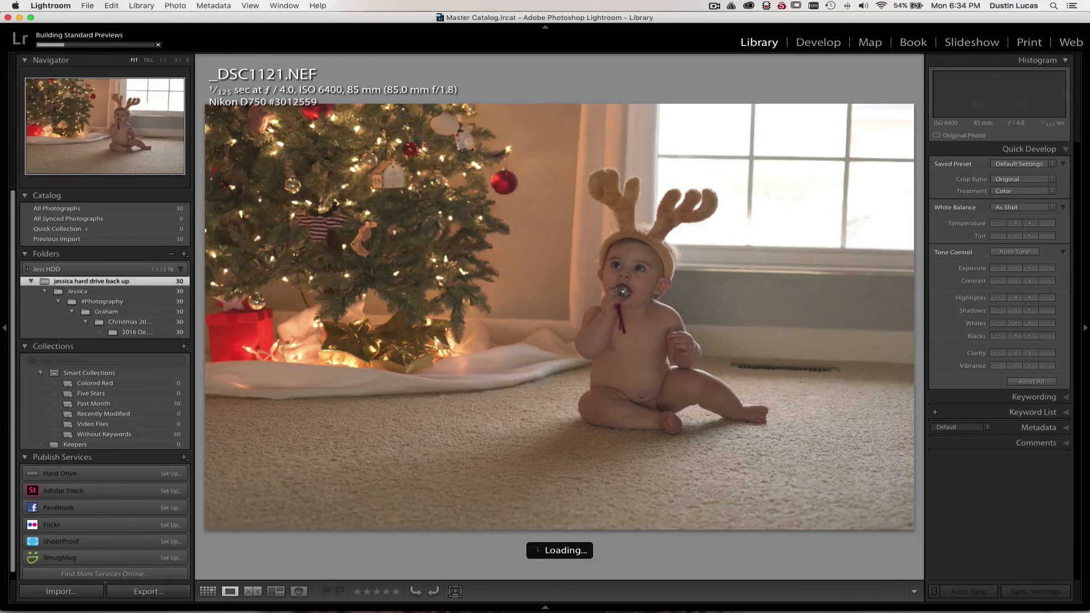
pyautogui.press('g')
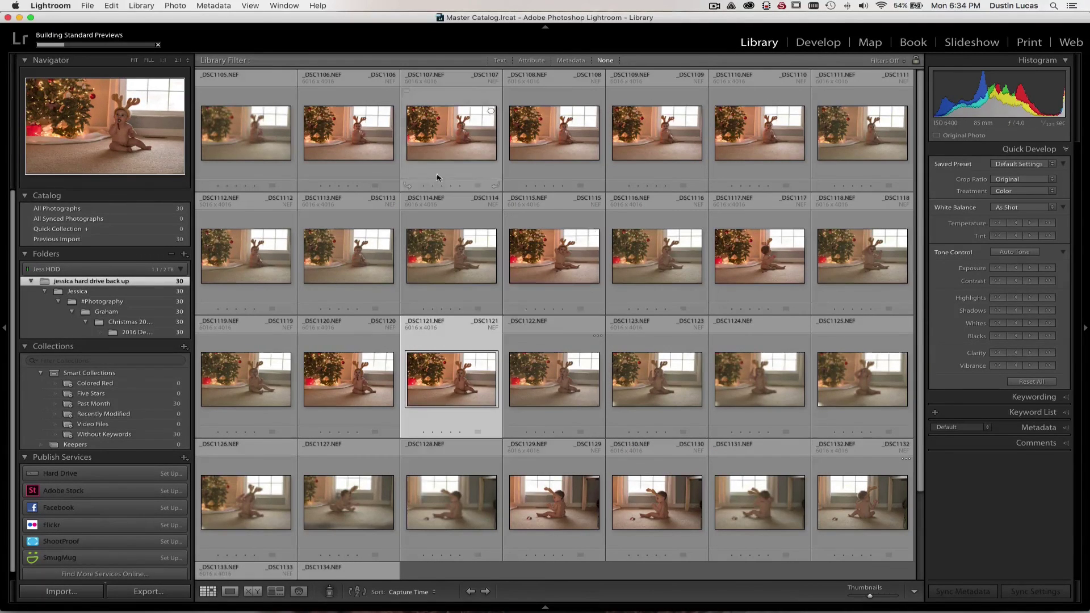
# Step: Select all the imported photos, look over the whole set in the grid, and clear the selection
pyautogui.click(244, 133)
pyautogui.press('super+a')
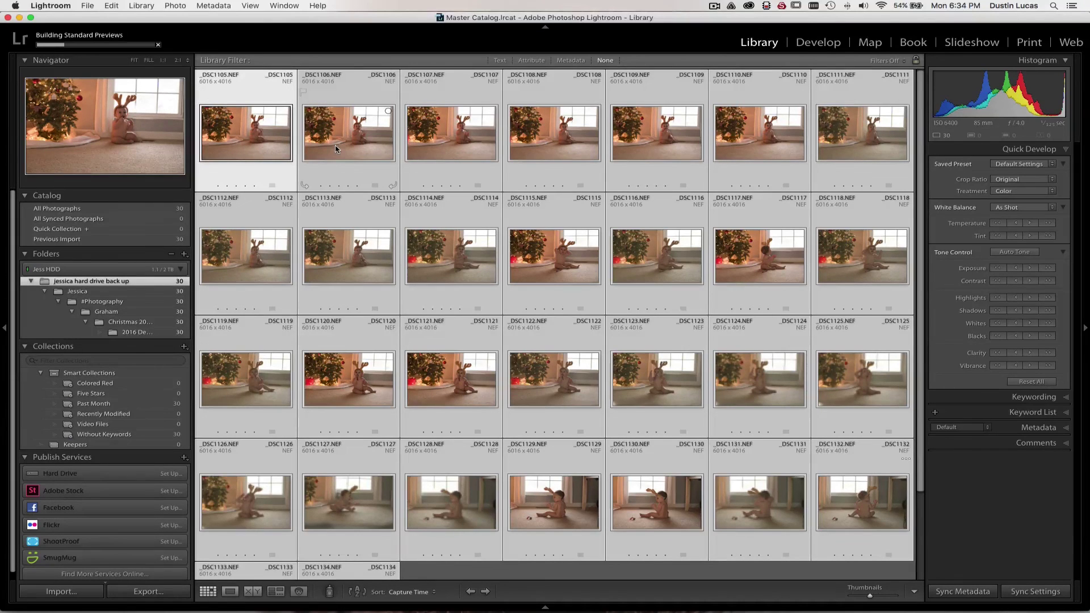
pyautogui.scroll(-3, 443, 299)
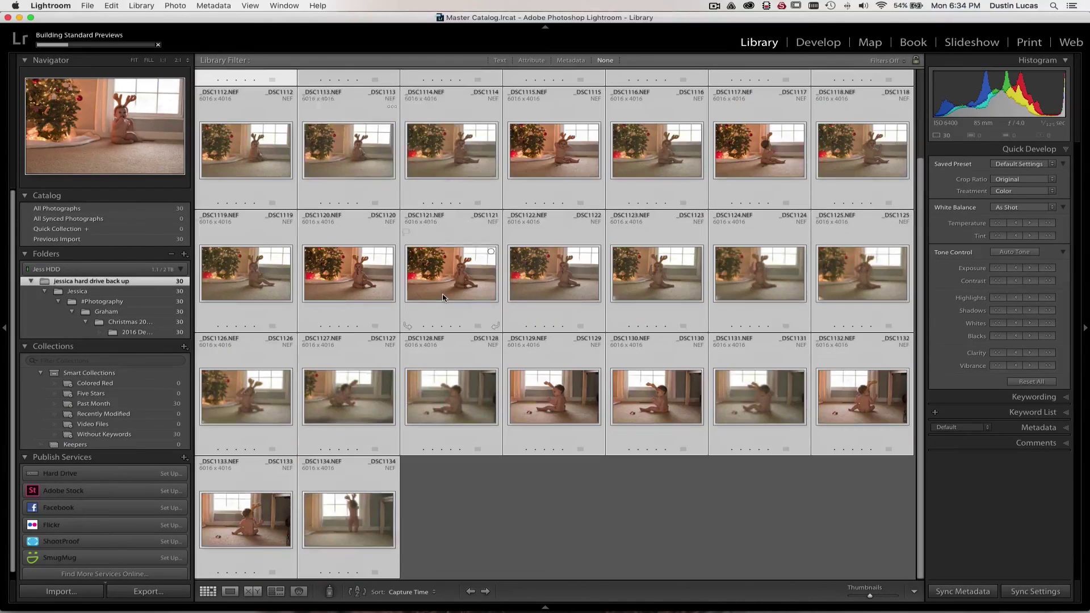
pyautogui.scroll(3, 479, 386)
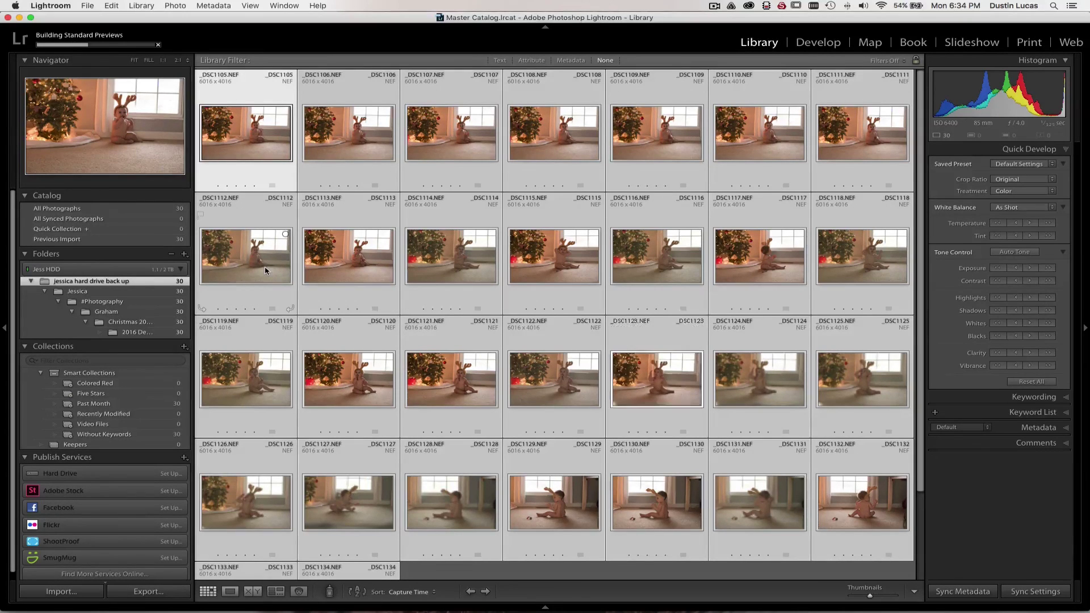
pyautogui.moveTo(265, 271)
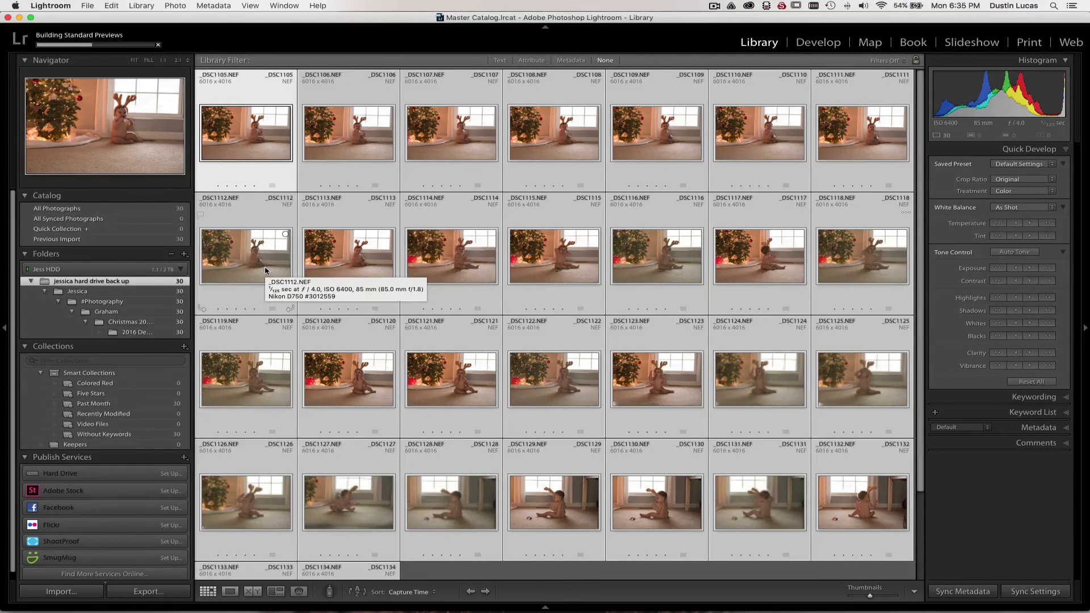
pyautogui.press('super+d')
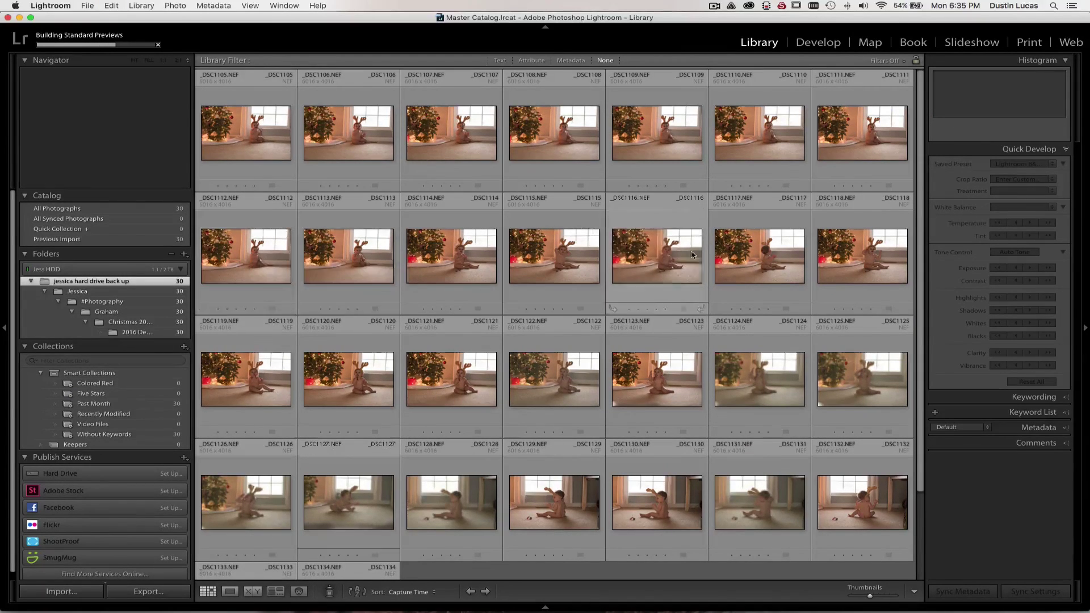
# Step: Browse the grid from _DSC1122.NEF through _DSC1125.NEF and the surrounding rows, ending on the first photo, _DSC1105.NEF
pyautogui.click(524, 367)
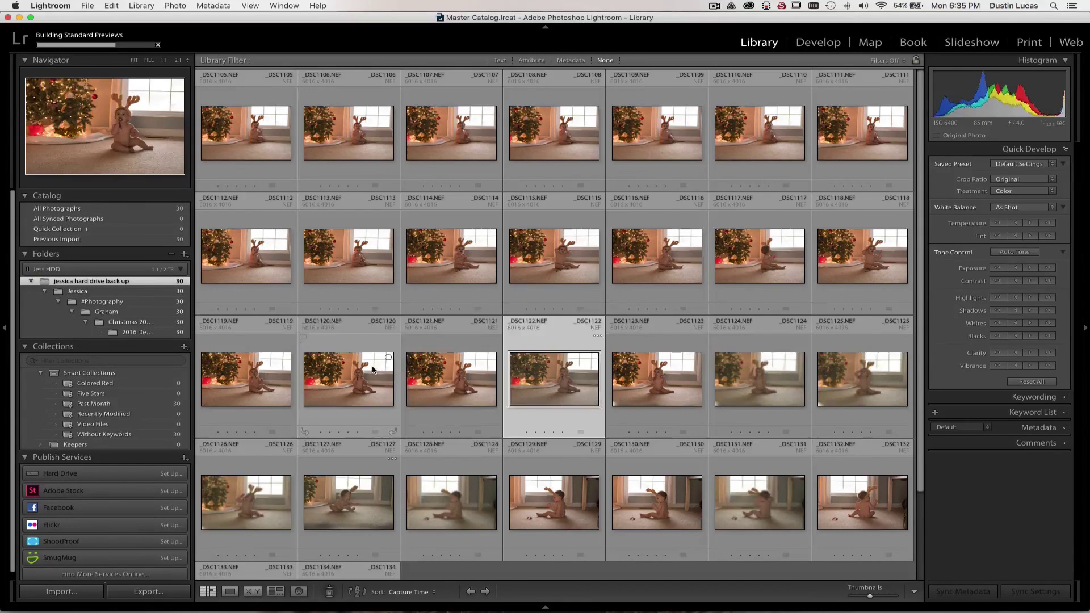
pyautogui.press('Right')
pyautogui.press('Right')
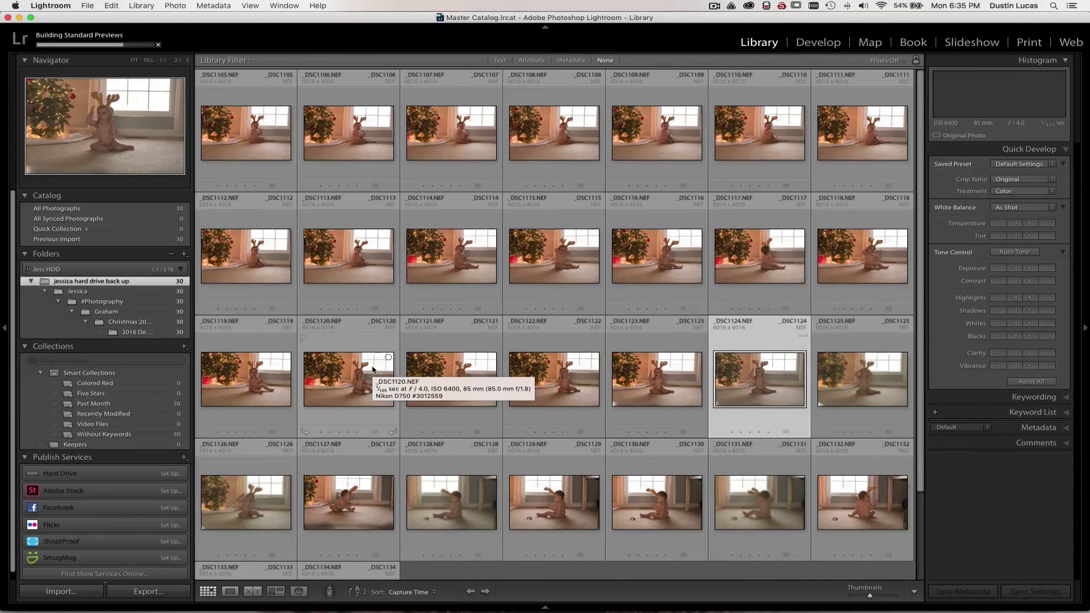
pyautogui.press('Right')
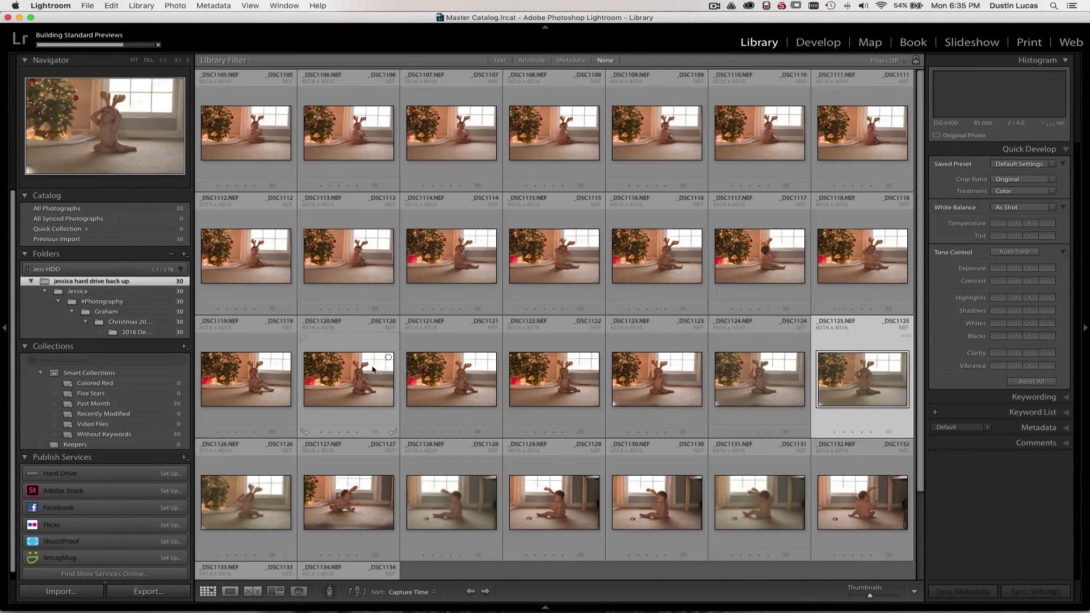
pyautogui.press('Left')
pyautogui.press('Up')
pyautogui.press('Down')
pyautogui.press('Down')
pyautogui.press('Up')
pyautogui.press('Up')
pyautogui.press('Up')
pyautogui.press('Left')
pyautogui.press('Left')
pyautogui.press('Left')
pyautogui.press('Left')
pyautogui.press('Left')
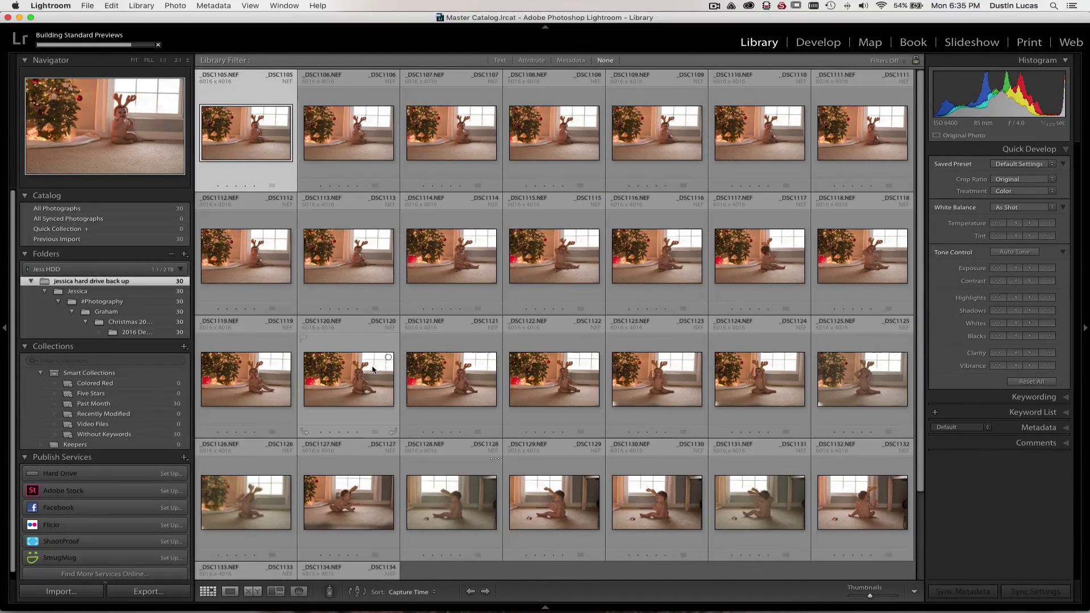
# Step: Switch to Finder and move all the NEF files from the 2016 December 26 folder into the Keepers folder
pyautogui.press('super+Tab')
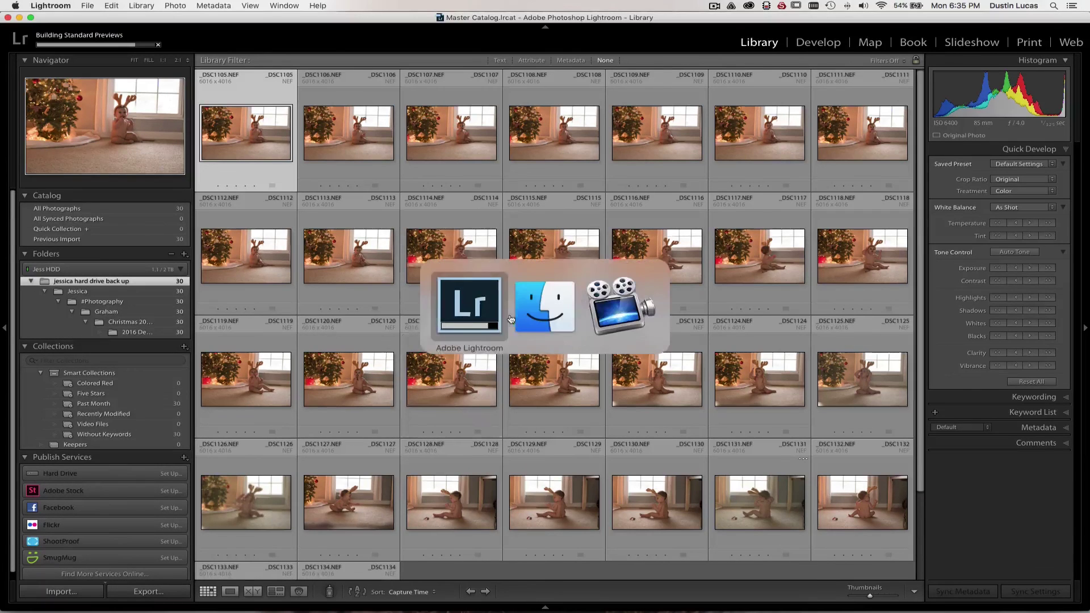
pyautogui.click(743, 403)
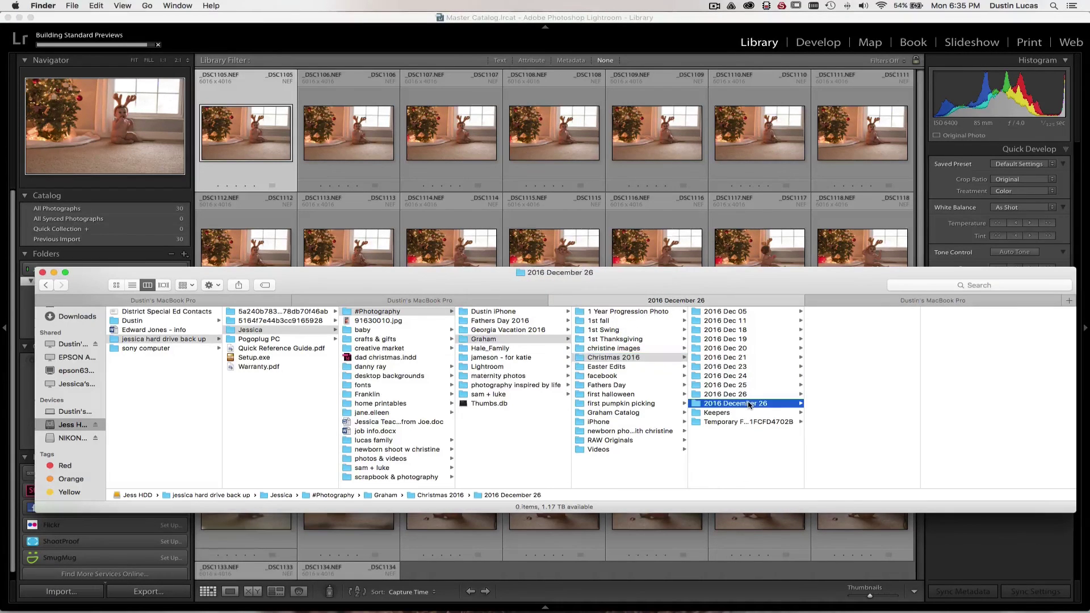
pyautogui.press('super+a')
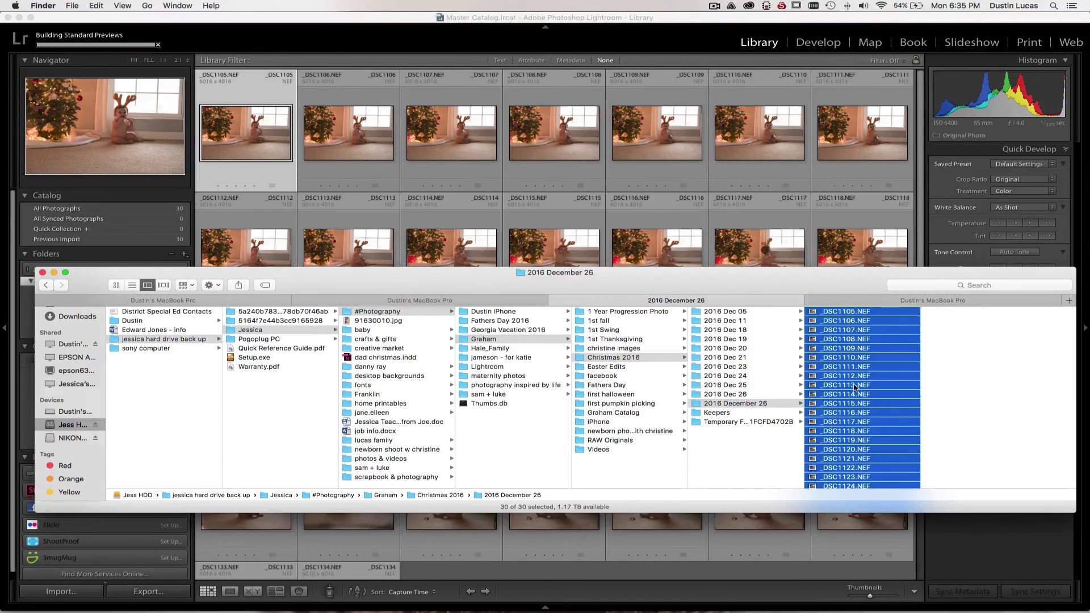
pyautogui.moveTo(846, 387); pyautogui.dragTo(724, 416)
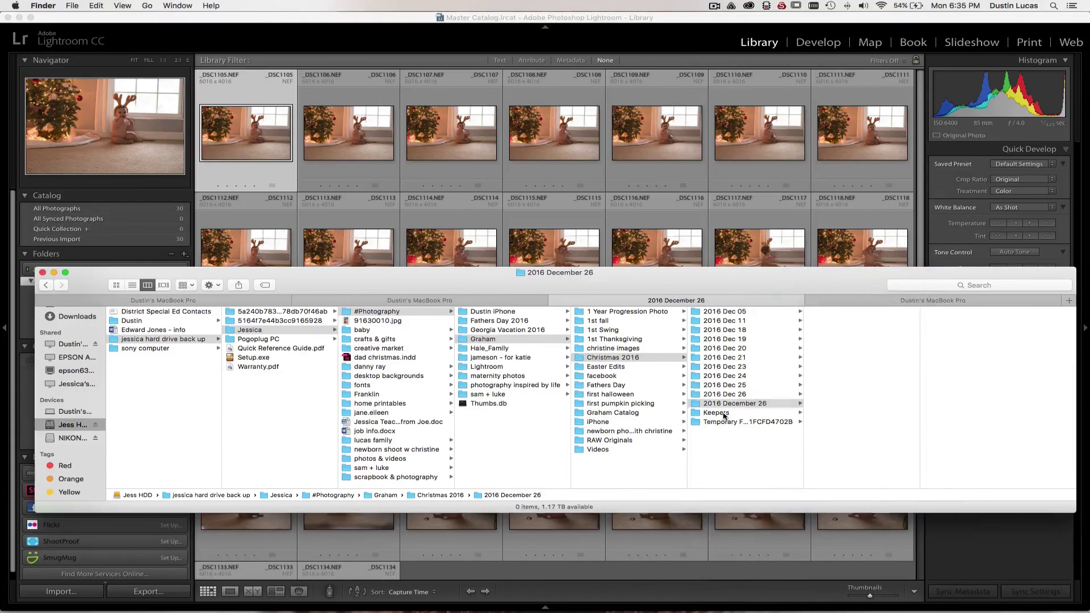
# Step: Switch back to Lightroom and open _DSC1105.NEF in Loupe view to check the moved photo
pyautogui.click(548, 220)
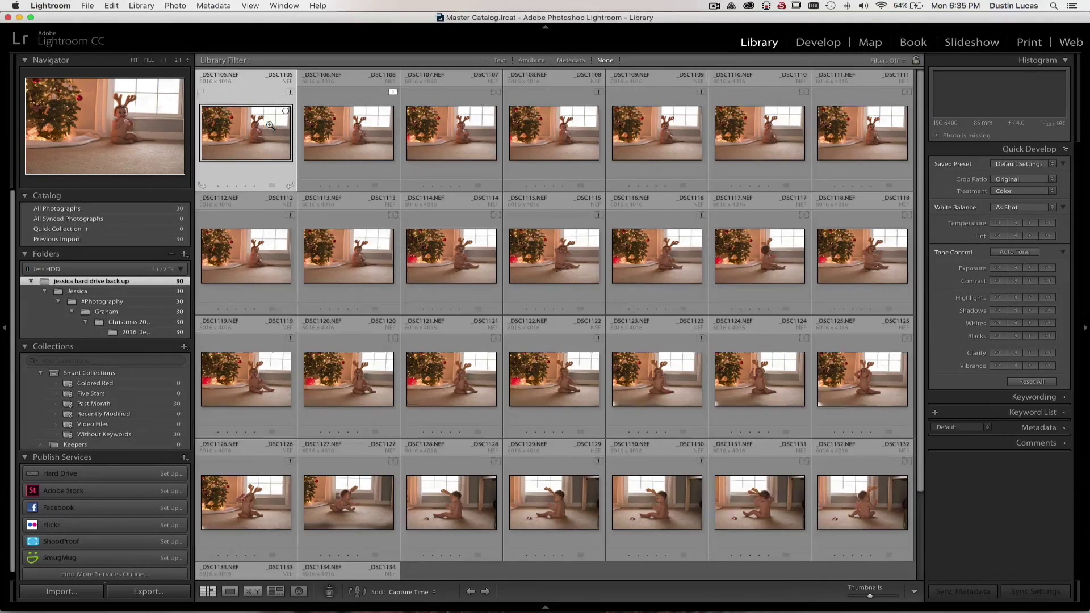
pyautogui.press('e')
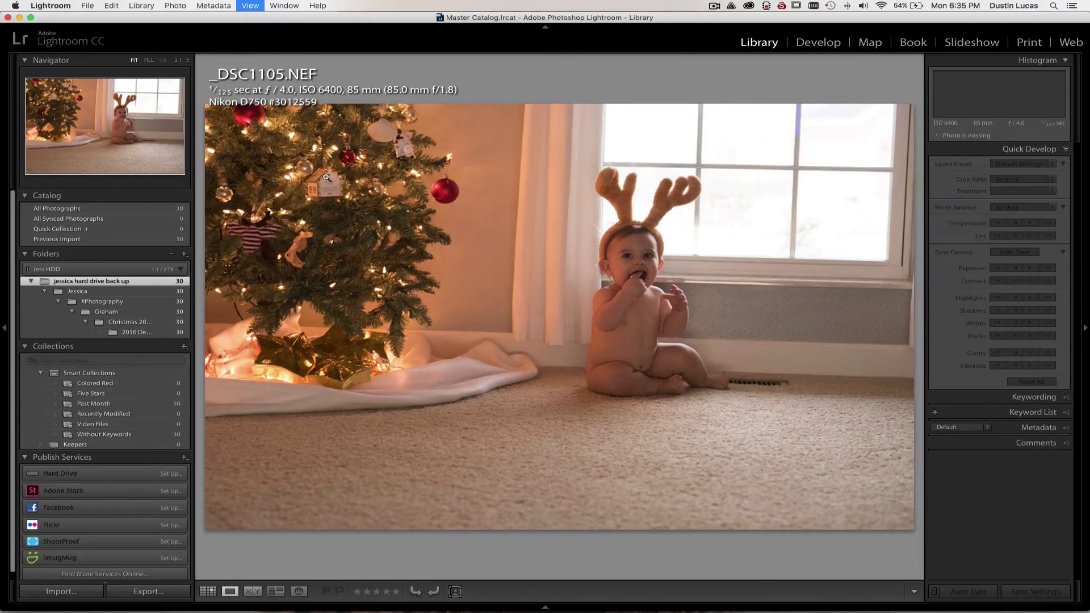
# Step: Compare the before and after views of the moved _DSC1105.NEF in Develop and return to the grid
pyautogui.press('d')
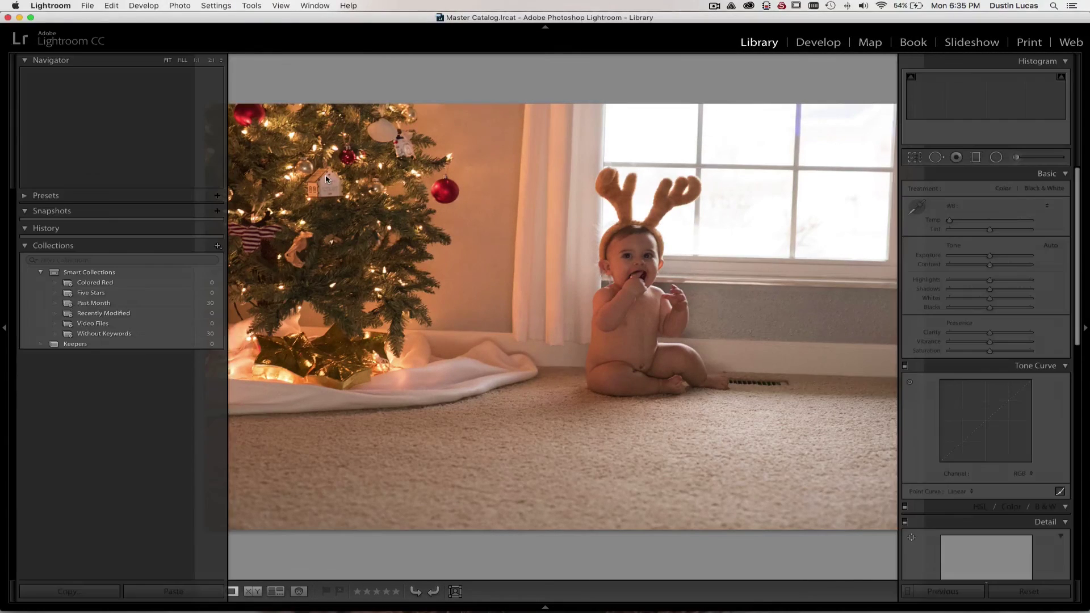
pyautogui.press('y')
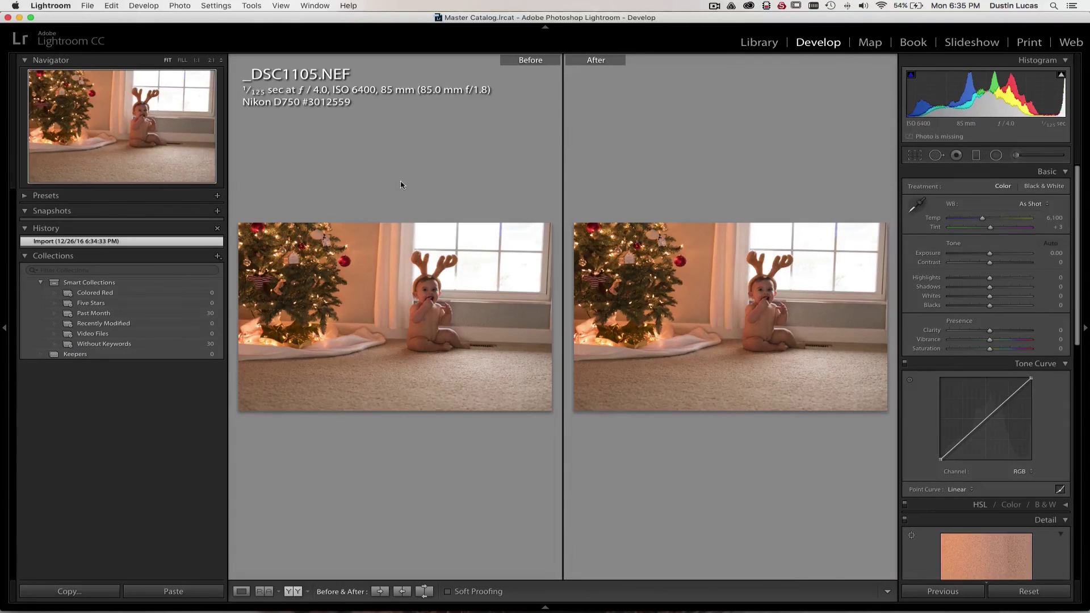
pyautogui.press('g')
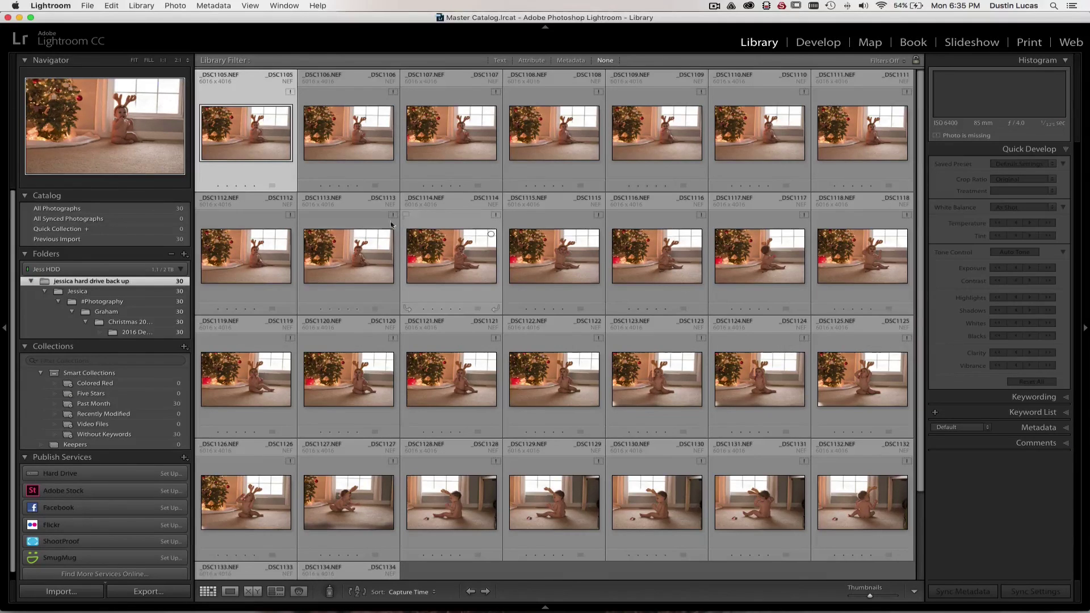
# Step: Select the 2016 December 26 folder and step through its photos in Develop from _DSC1105.NEF to _DSC1110.NEF and back
pyautogui.click(143, 332)
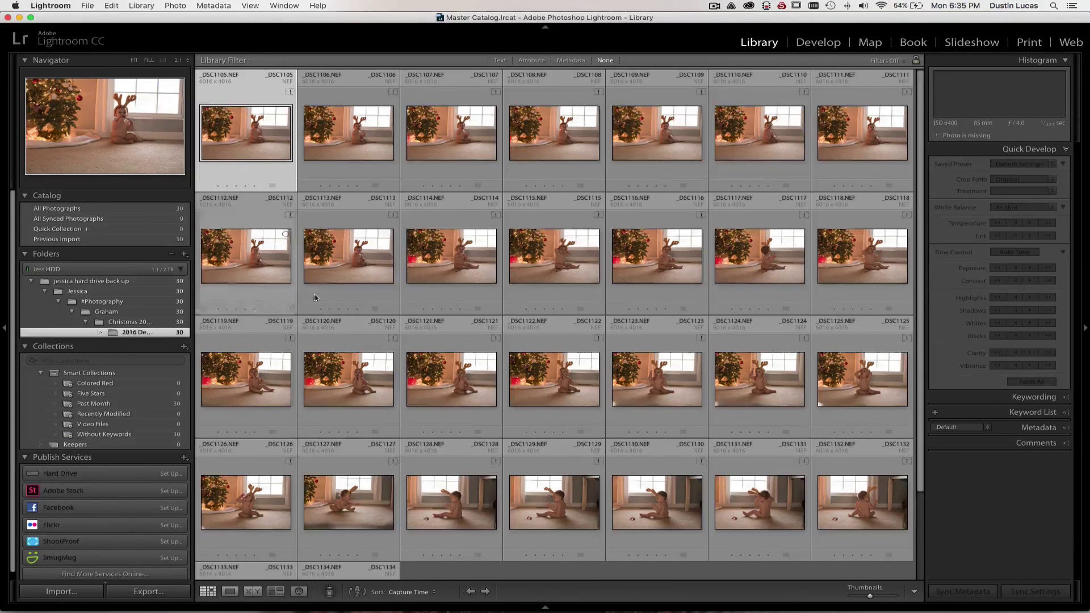
pyautogui.doubleClick(240, 153)
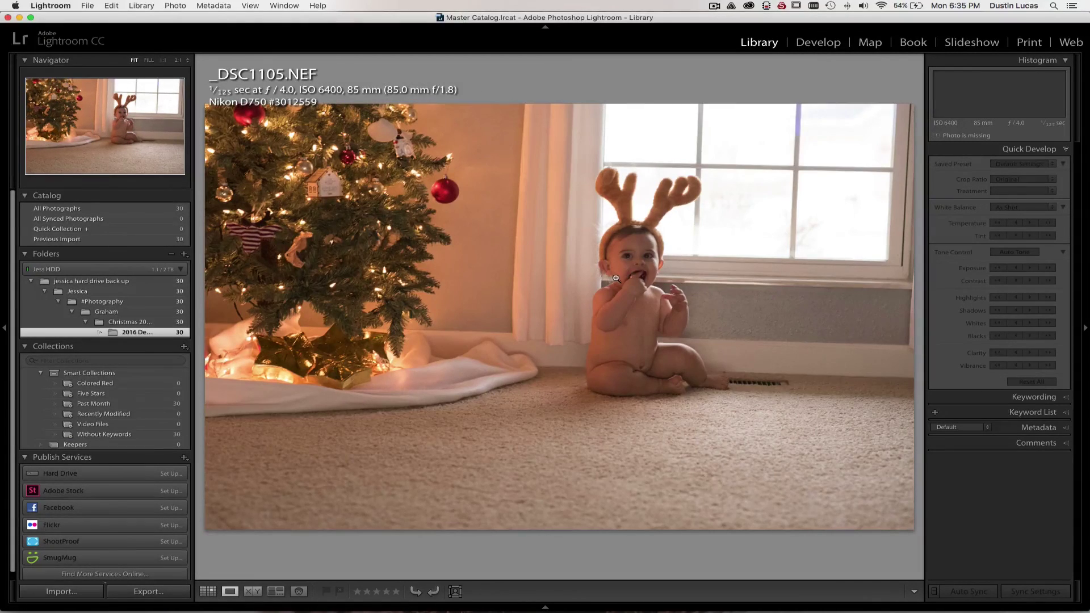
pyautogui.press('d')
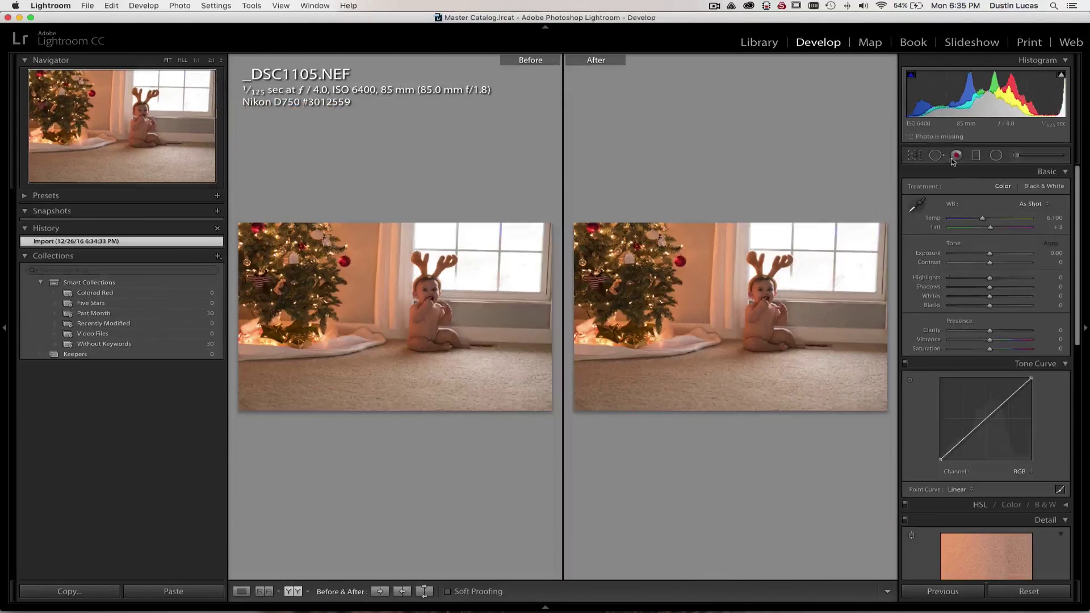
pyautogui.press('Right')
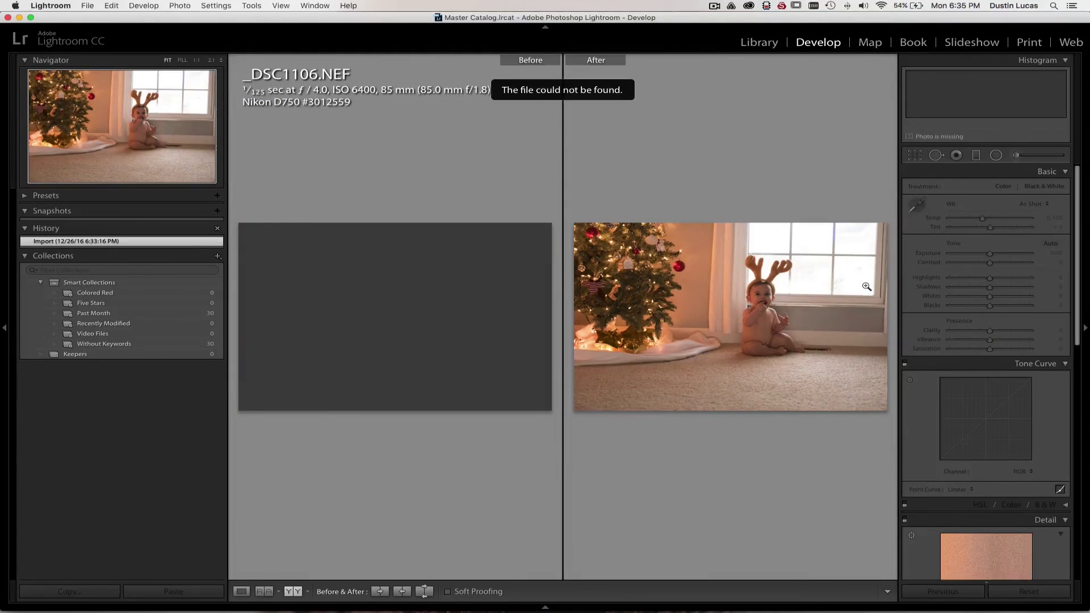
pyautogui.press('Right')
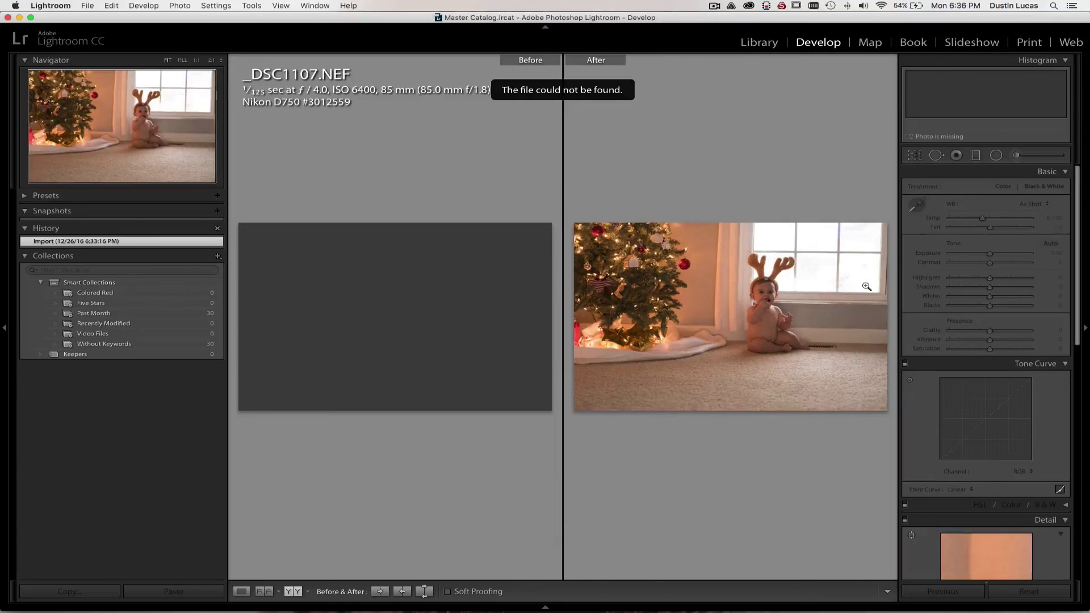
pyautogui.press('Right')
pyautogui.press('Right')
pyautogui.press('Right')
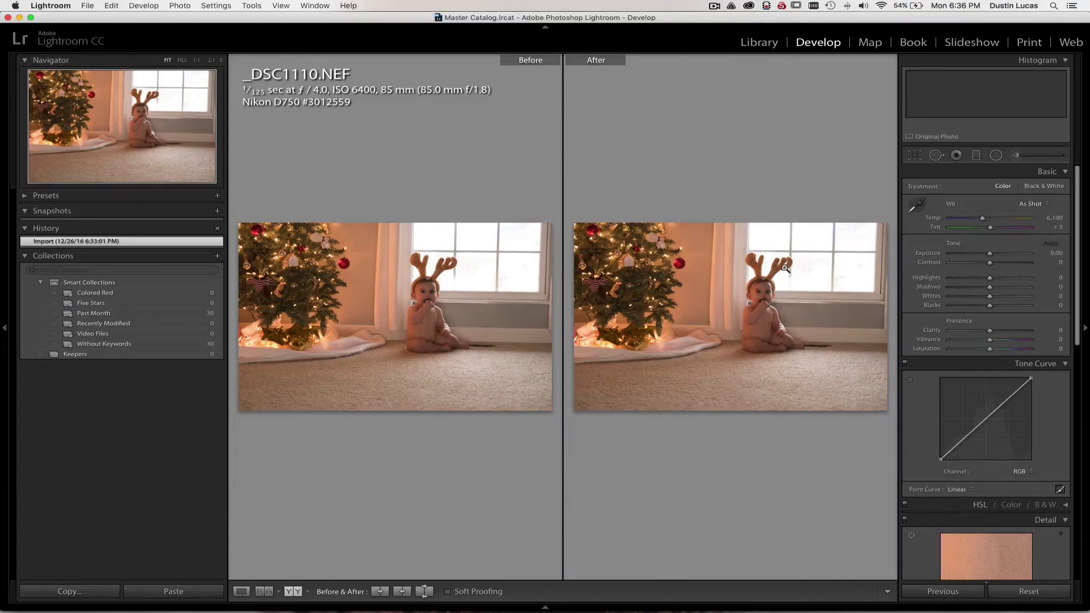
pyautogui.press('Left')
pyautogui.press('Left')
pyautogui.press('Left')
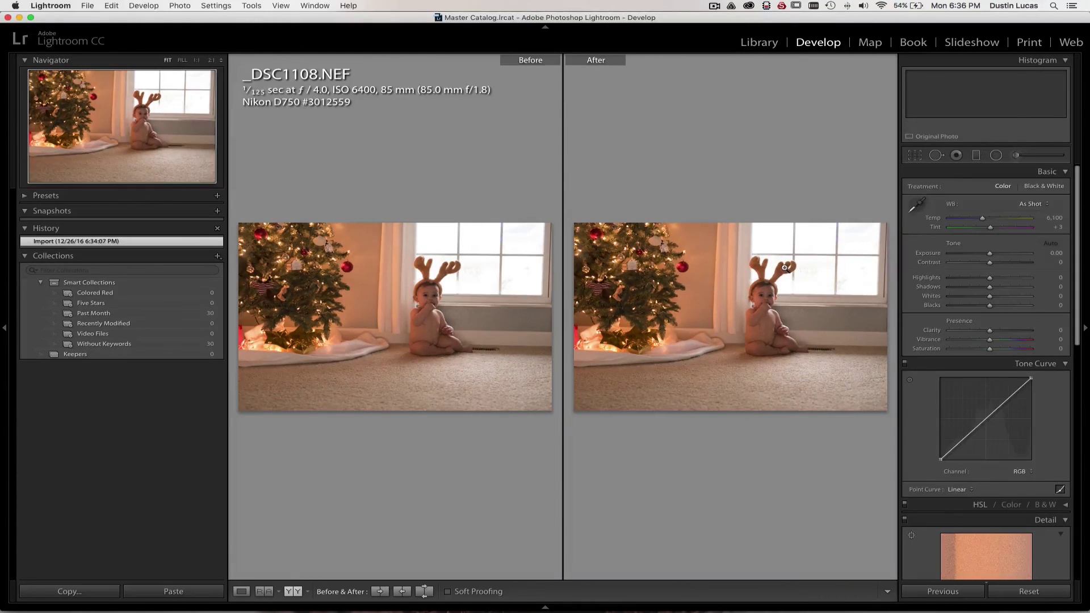
pyautogui.press('Right')
# Step: Reveal the photo's location in Finder and inspect the 2016 Dec 26, 2016 December 26 and Keepers folders
pyautogui.press('g')
pyautogui.press('super+r')
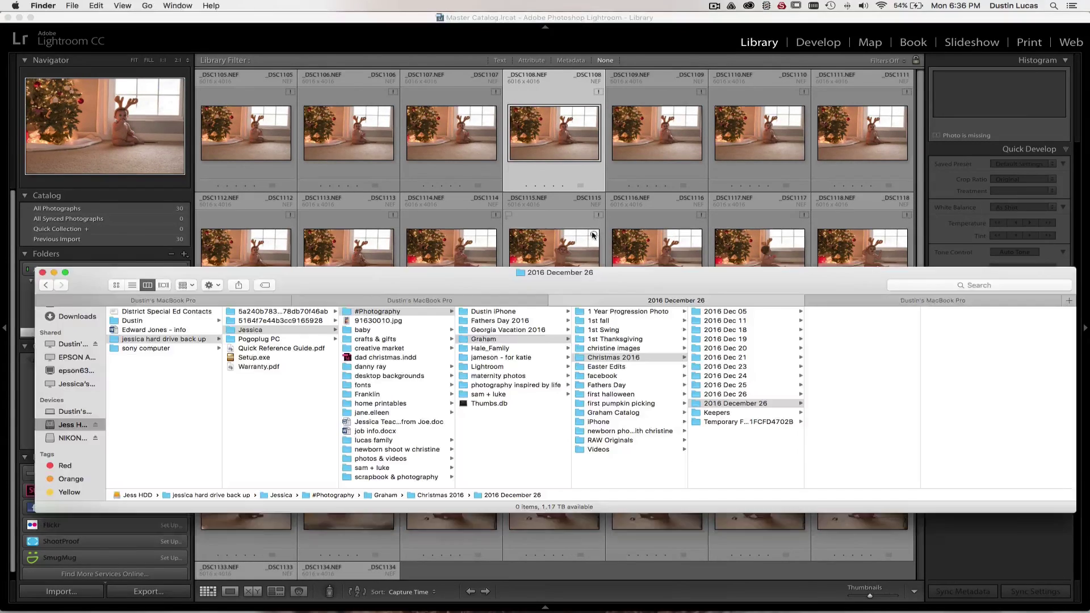
pyautogui.click(743, 402)
pyautogui.click(743, 396)
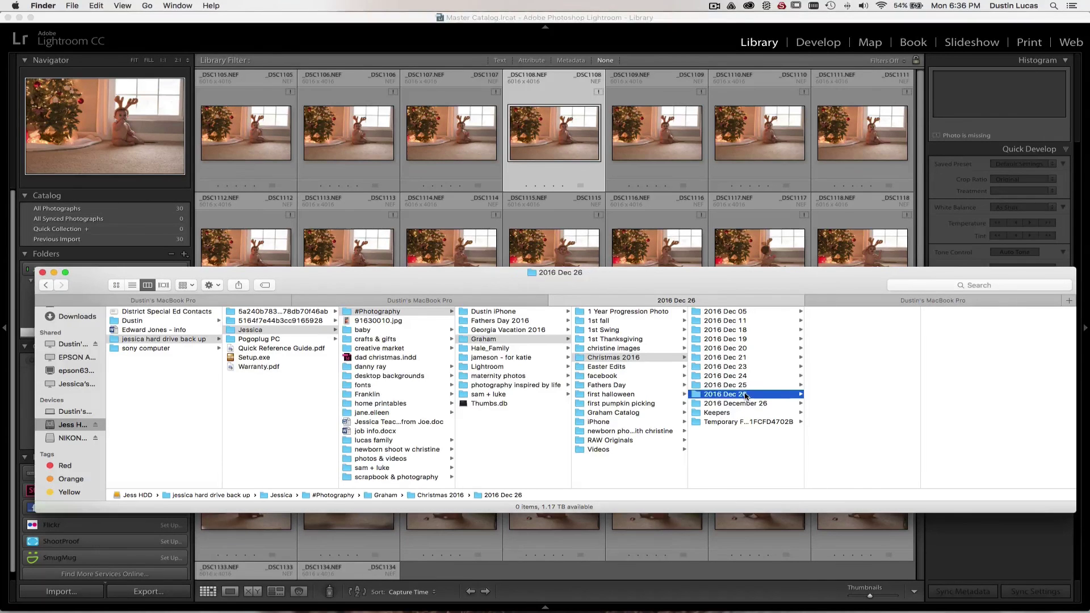
pyautogui.scroll(-5, 844, 402)
pyautogui.scroll(-5, 844, 403)
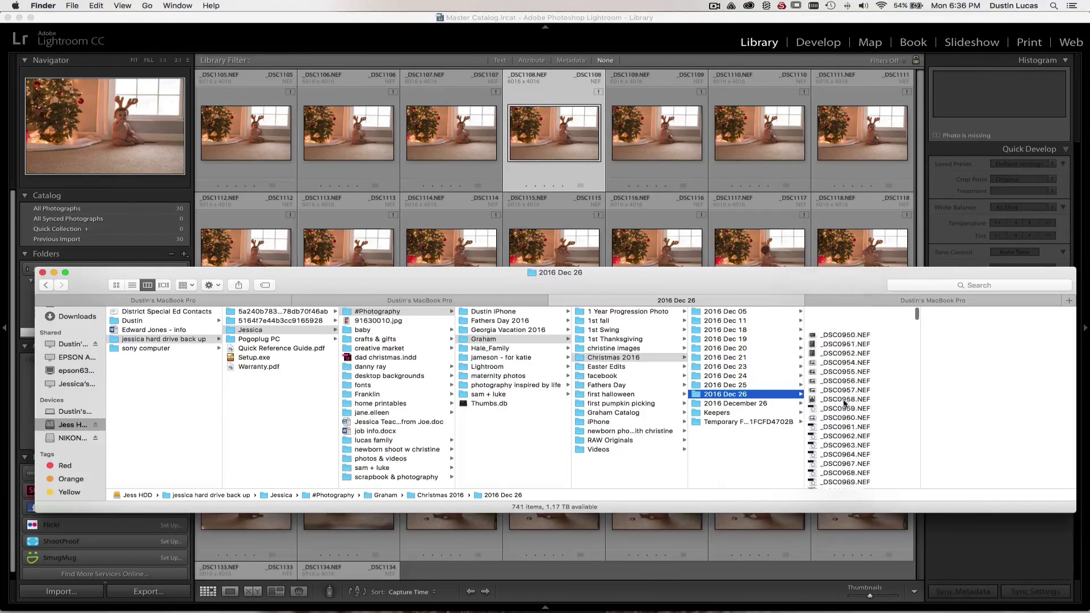
pyautogui.click(748, 405)
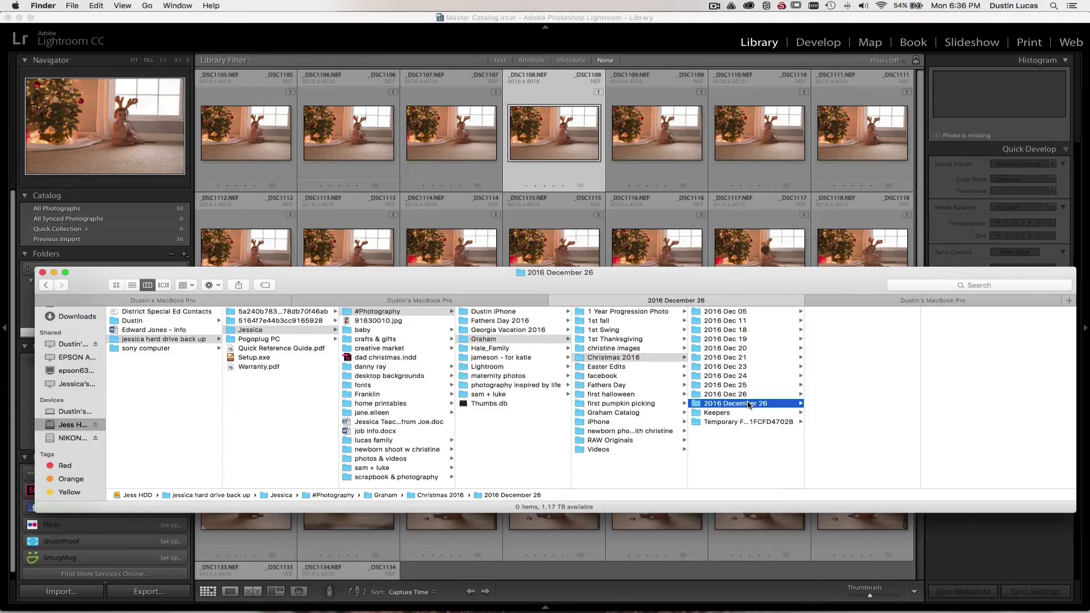
pyautogui.click(726, 413)
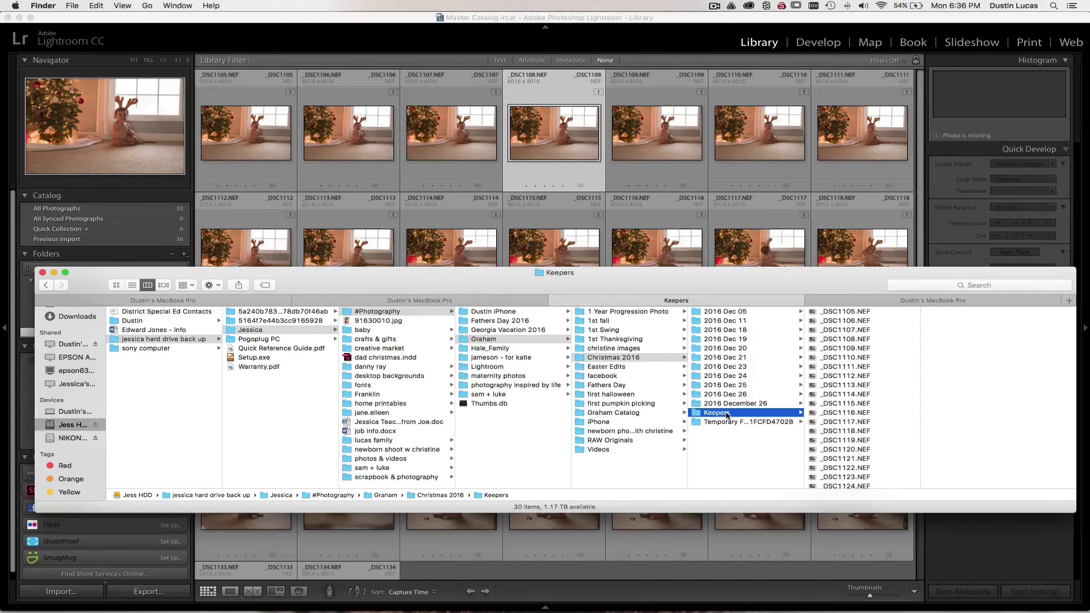
# Step: Switch back to Lightroom and check the missing-photo badges on the grid thumbnails
pyautogui.click(648, 514)
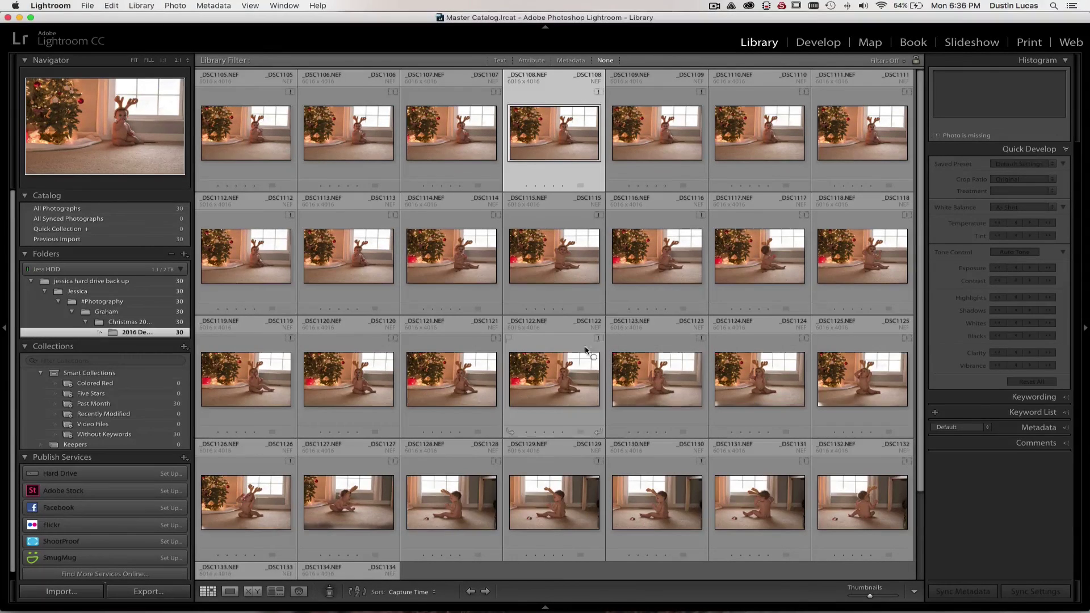
pyautogui.click(598, 338)
pyautogui.click(584, 220)
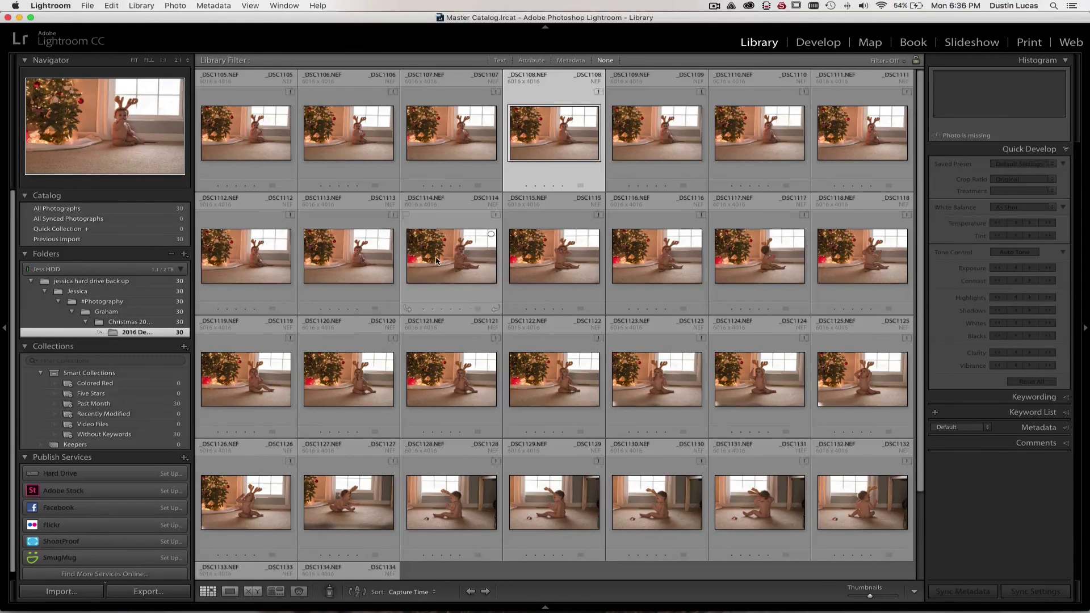
# Step: Switch to Finder, move all the NEF files from Keepers back into 2016 December 26, and return to Lightroom
pyautogui.press('super+Tab')
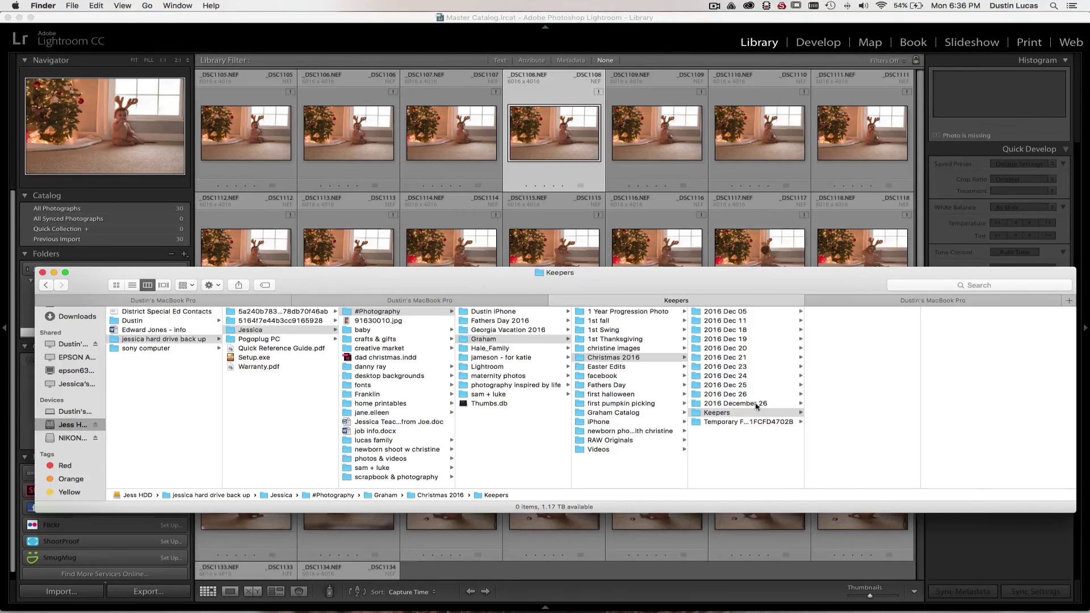
pyautogui.click(737, 403)
pyautogui.press('super+Tab')
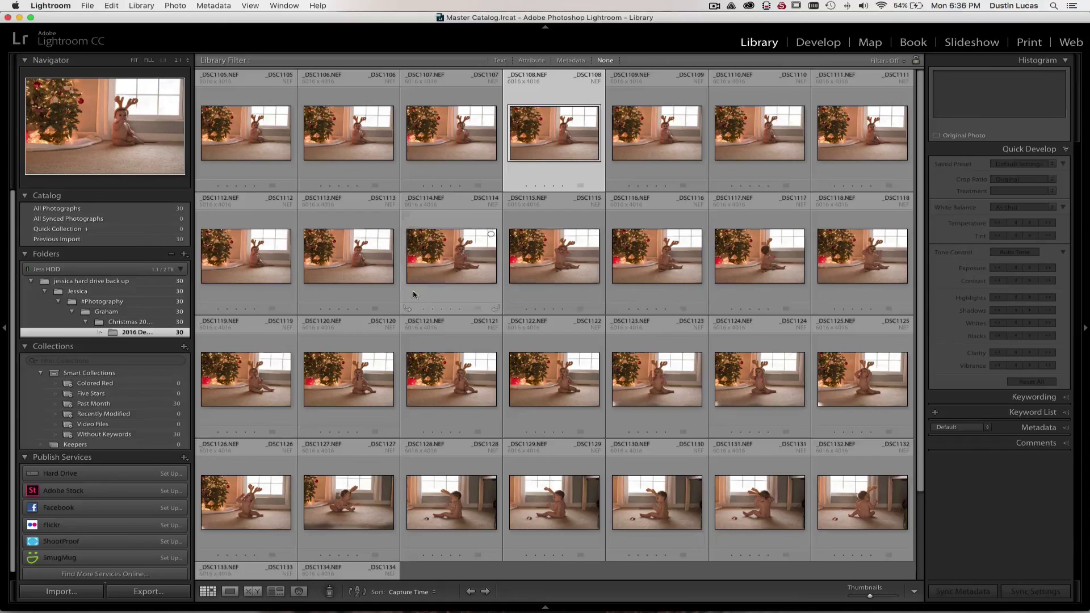
# Step: Check the relinked photos from _DSC1105.NEF to _DSC1108.NEF in Develop's before and after view and return to the grid
pyautogui.doubleClick(246, 142)
pyautogui.press('d')
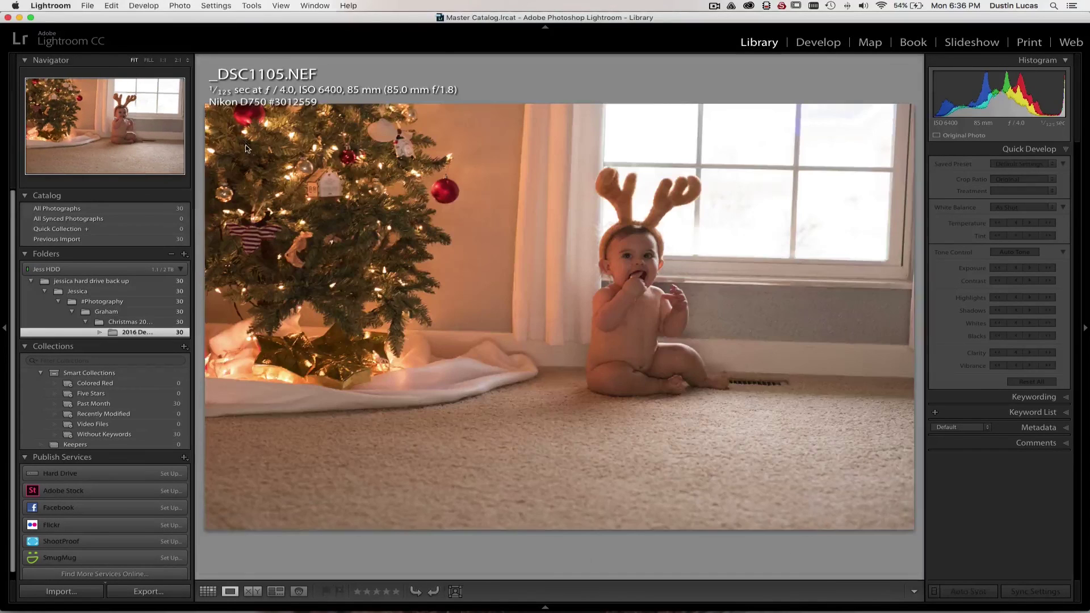
pyautogui.press('y')
pyautogui.press('Right')
pyautogui.press('Right')
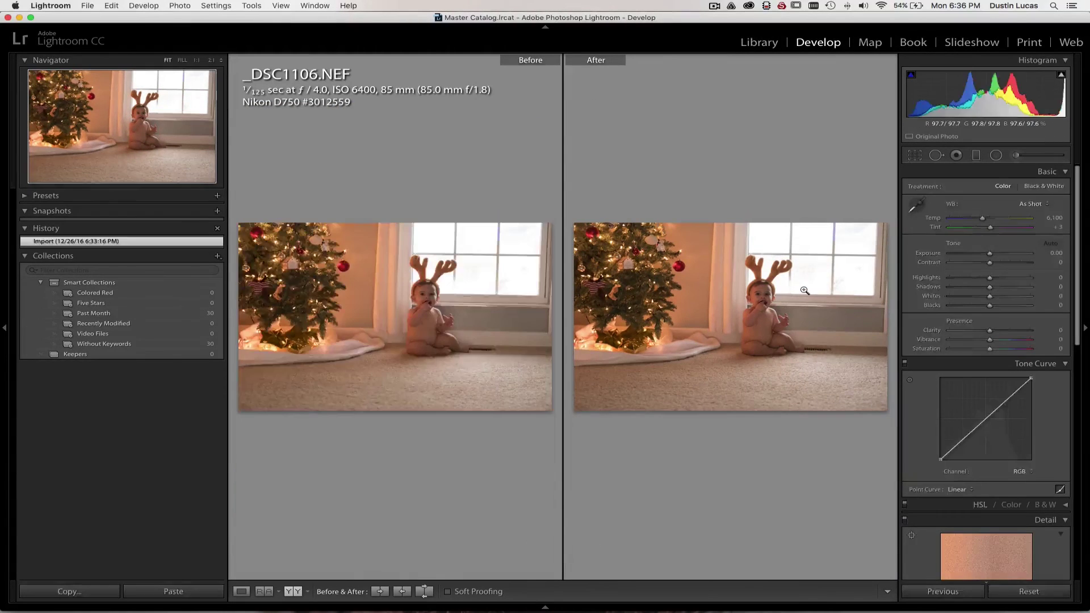
pyautogui.press('Right')
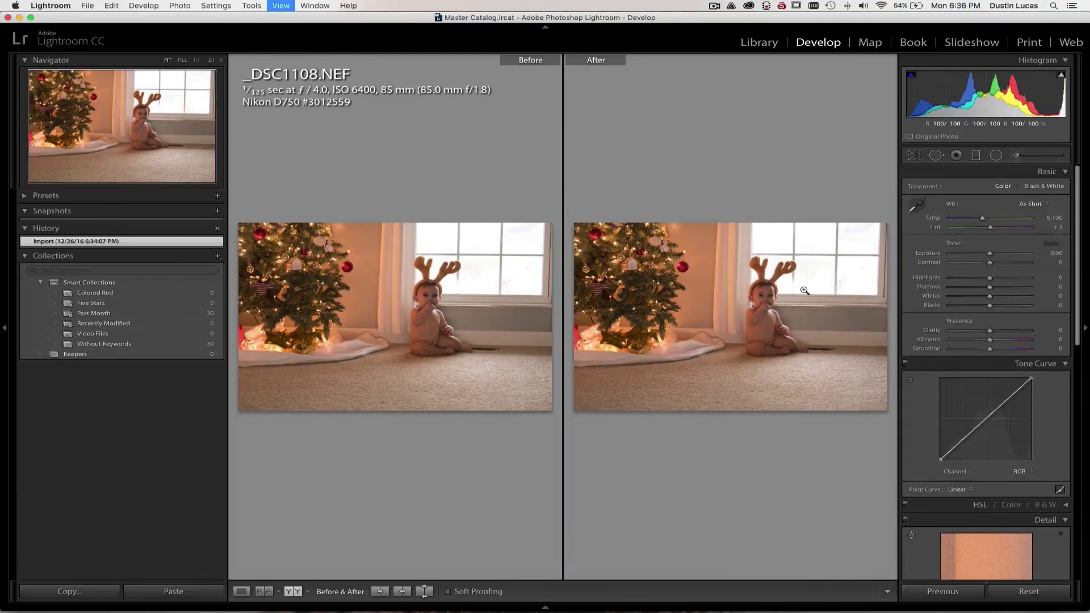
pyautogui.press('g')
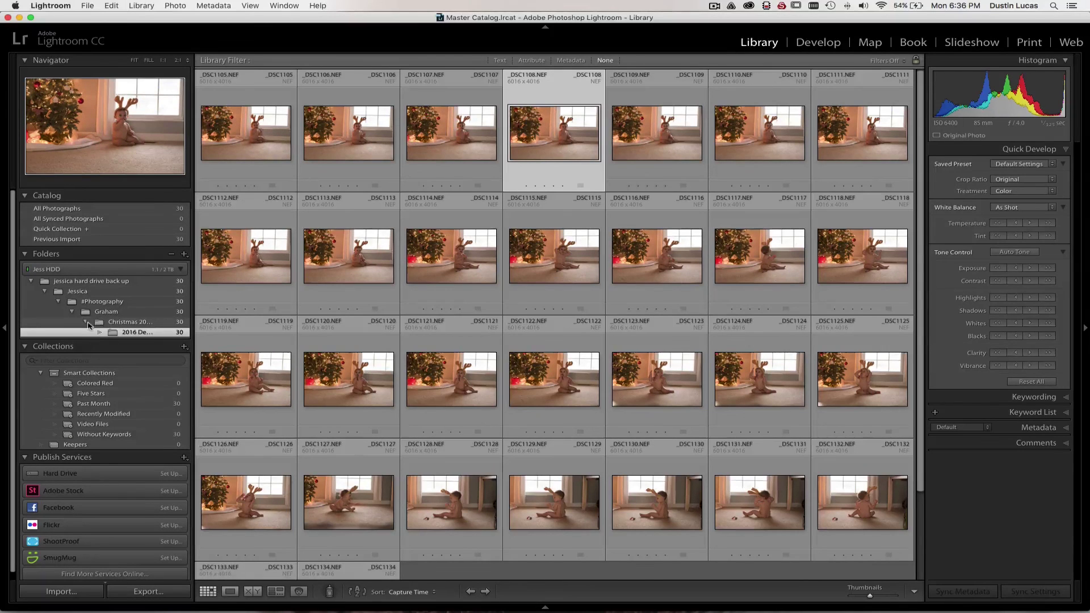
# Step: Collapse the Christmas 2016 folder in the folder tree and widen the sidebar to fit its full name
pyautogui.click(86, 323)
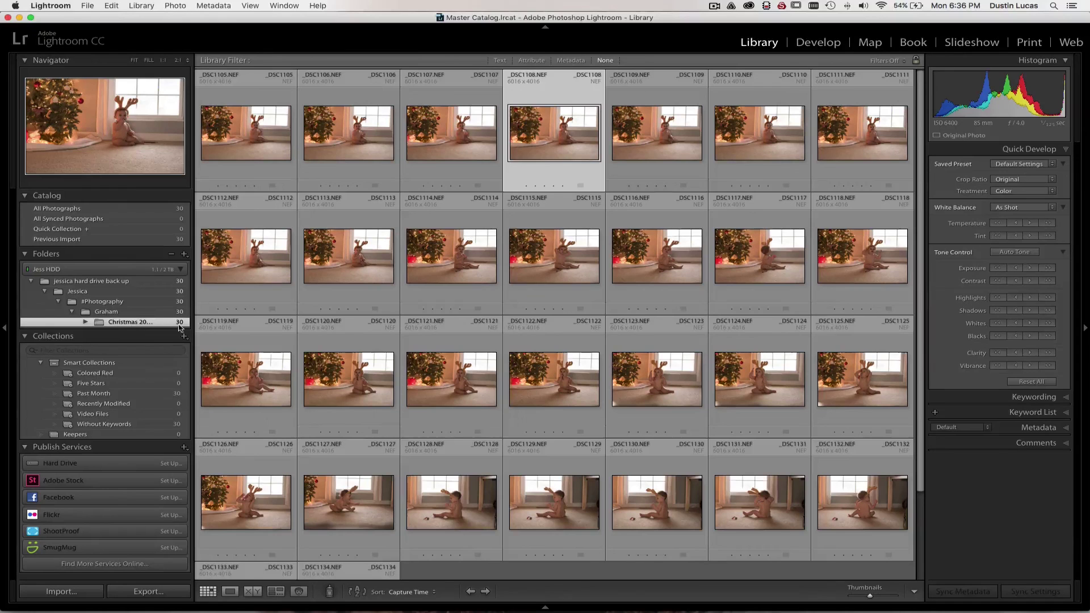
pyautogui.moveTo(193, 332); pyautogui.dragTo(226, 332)
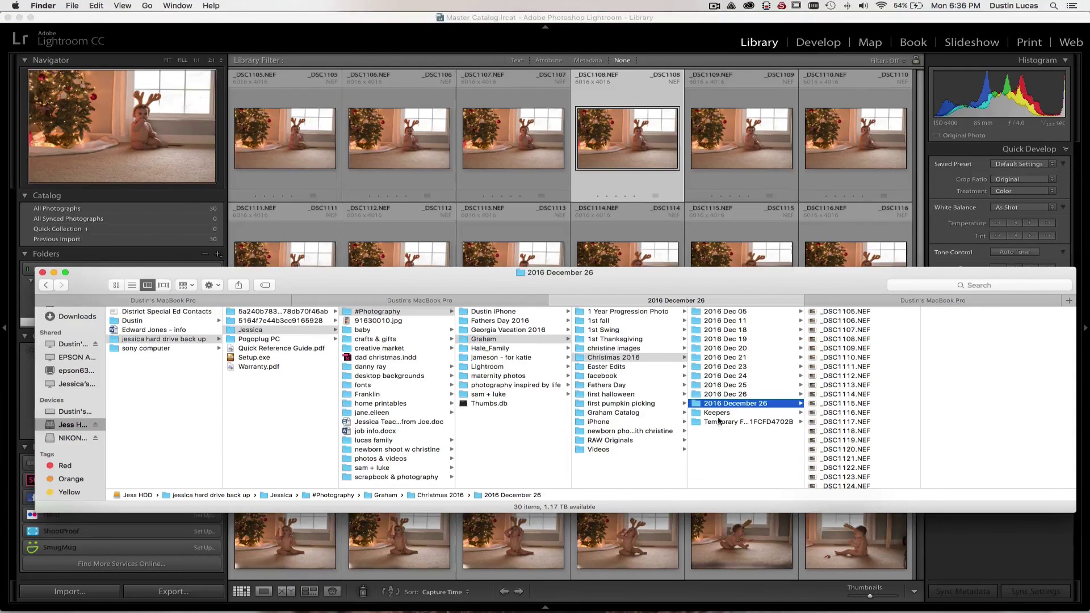
# Step: Delete the empty Keepers folder in Finder and switch back to Lightroom
pyautogui.click(721, 414)
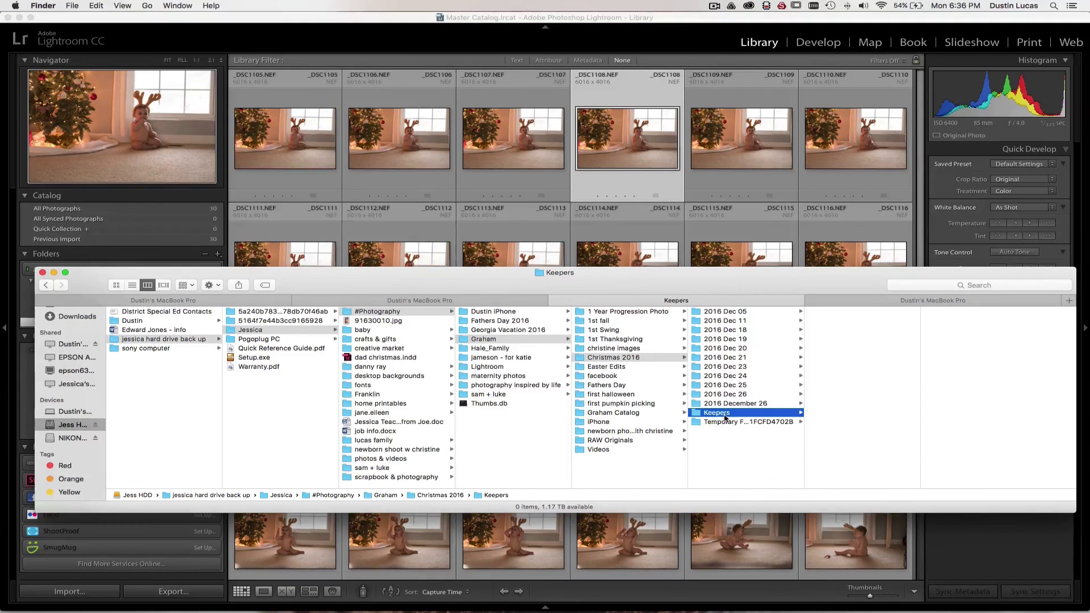
pyautogui.press('super+BackSpace')
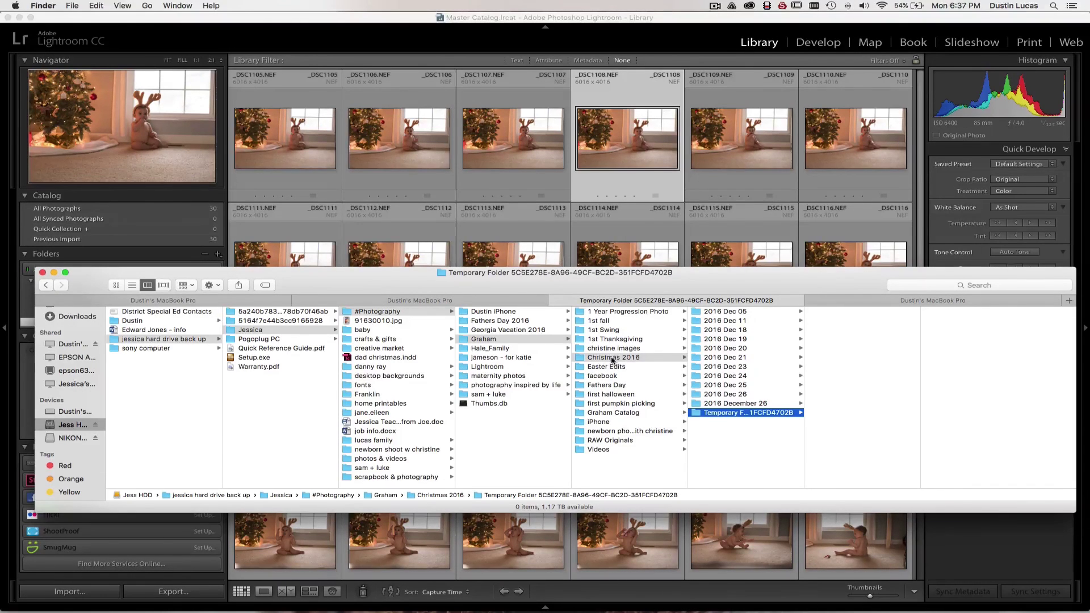
pyautogui.click(444, 239)
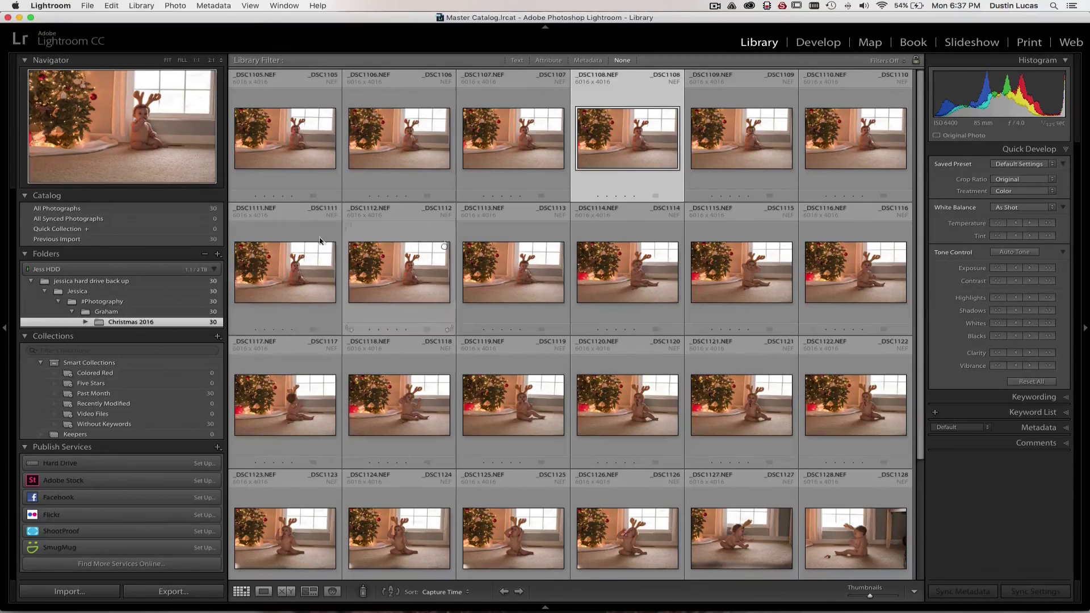
pyautogui.rightClick(130, 325)
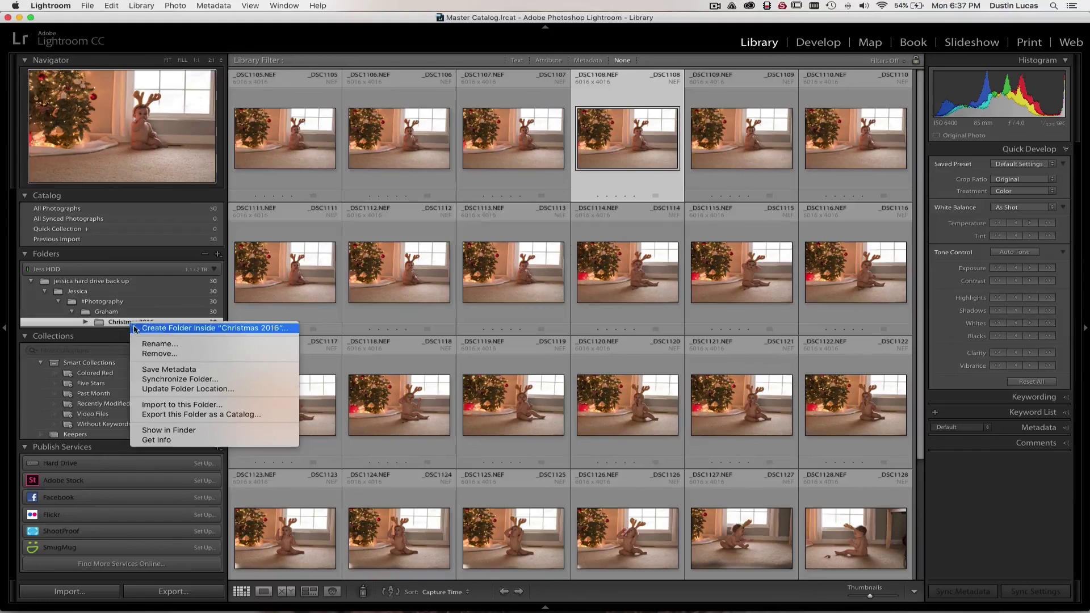
pyautogui.click(161, 432)
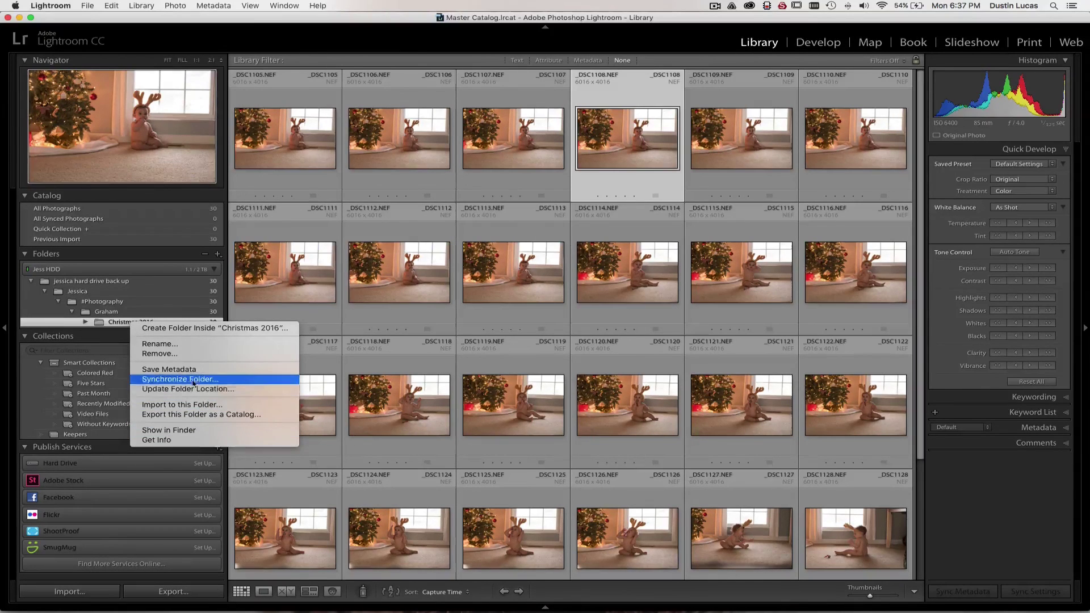
pyautogui.click(199, 329)
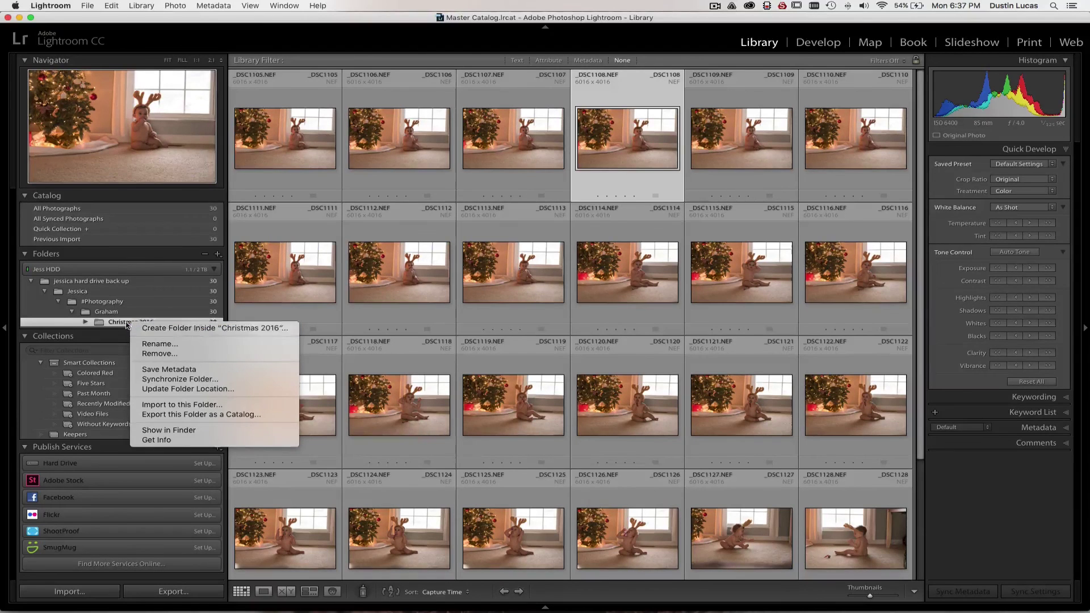
pyautogui.click(219, 254)
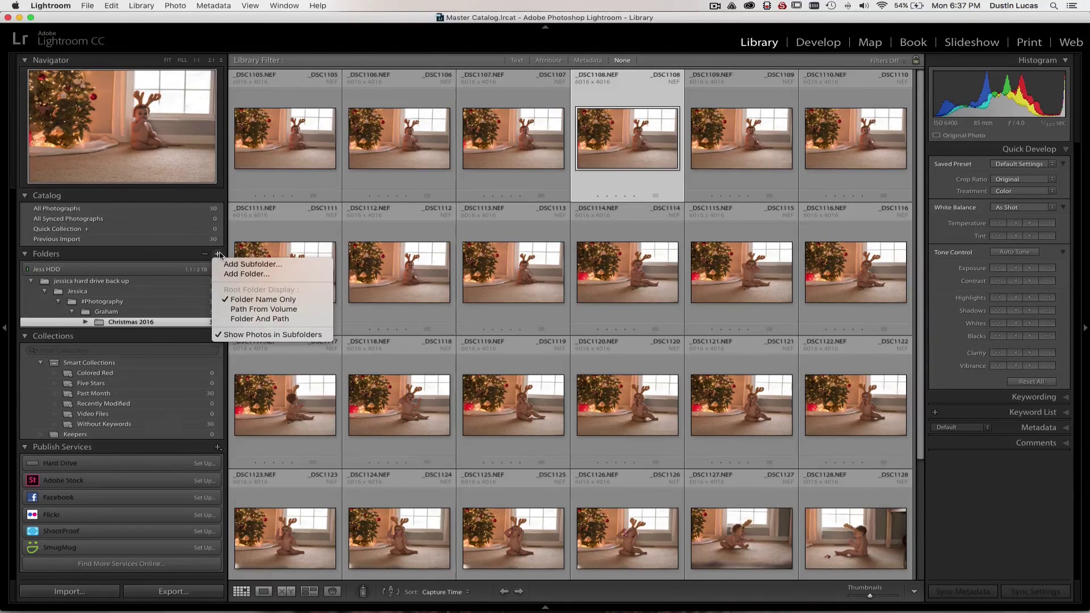
pyautogui.click(126, 328)
# Step: Create a folder named Keepers inside Christmas 2016, including the selected photo _DSC1108.NEF, and show the new folder's contents
pyautogui.rightClick(126, 328)
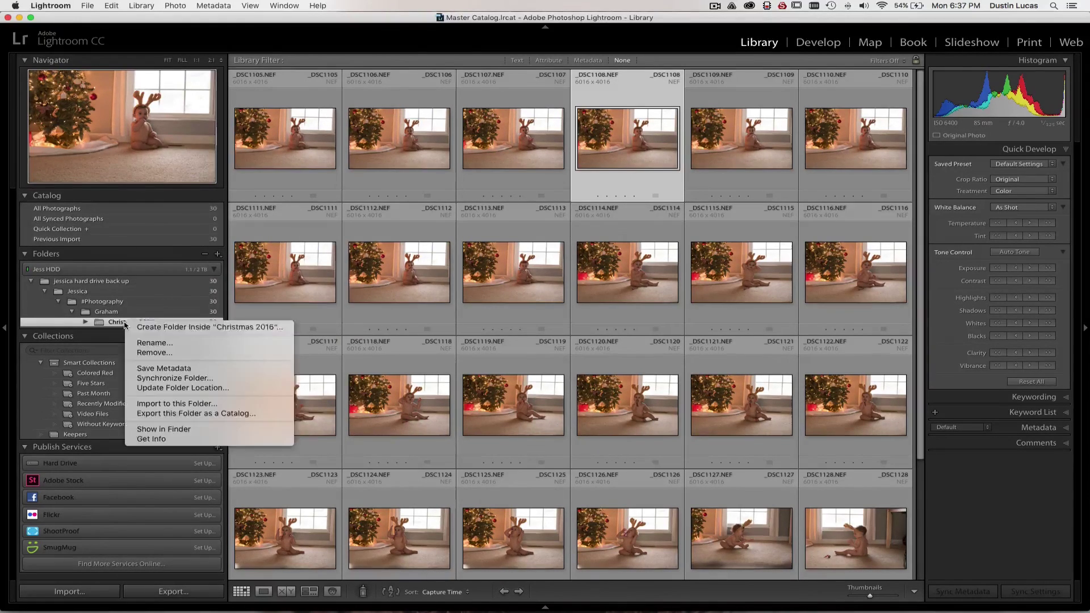
pyautogui.click(152, 328)
pyautogui.write('Kep')
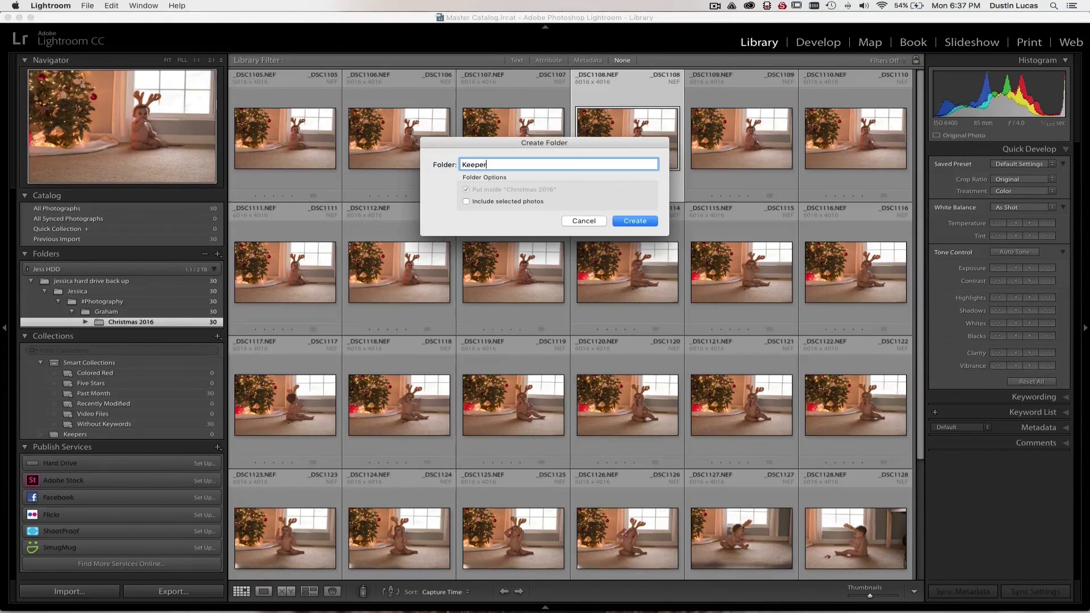
pyautogui.click(506, 202)
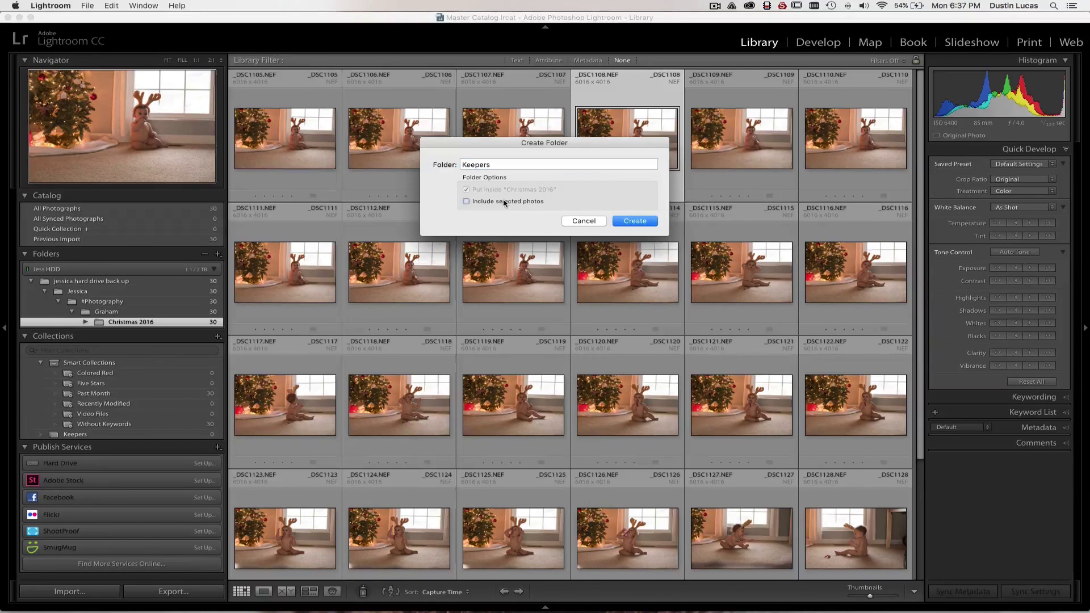
pyautogui.click(624, 225)
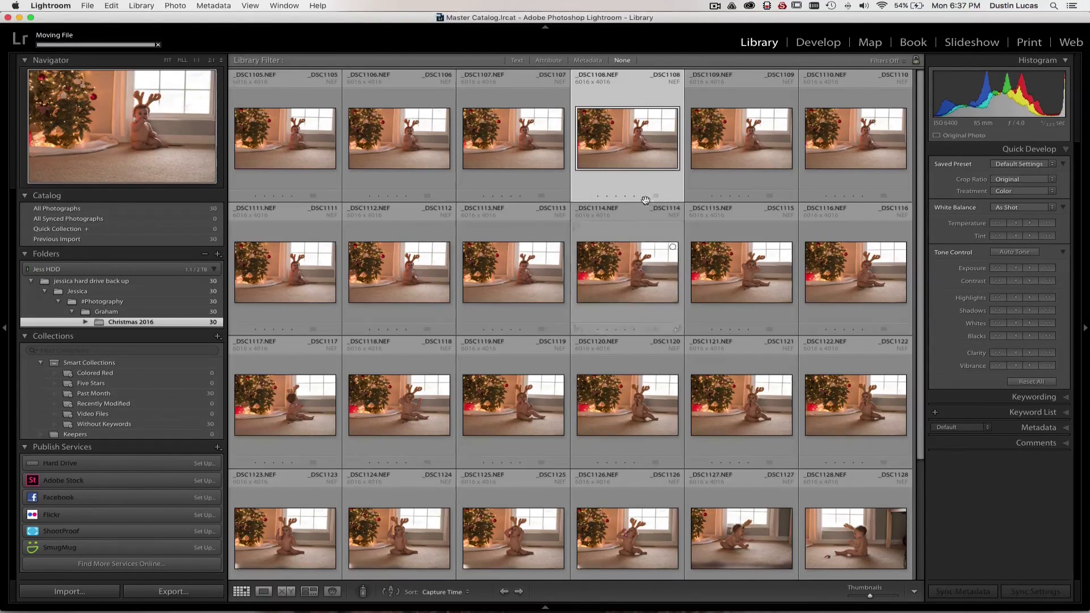
pyautogui.click(86, 322)
pyautogui.click(134, 343)
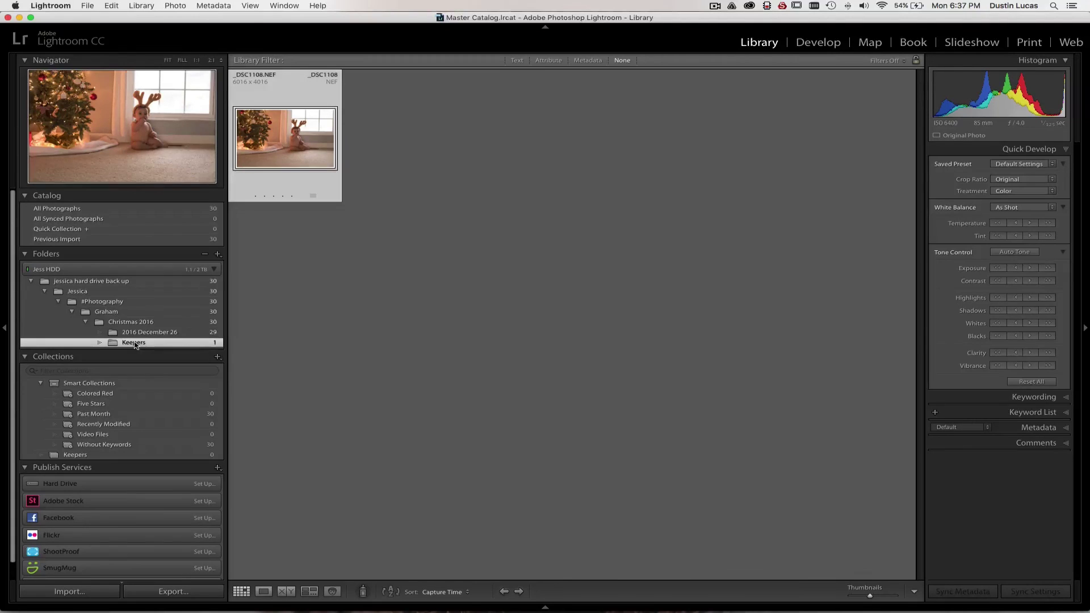
# Step: Move _DSC1114, _DSC1116, _DSC1119 and _DSC1121 from the 2016 December 26 folder into Keepers
pyautogui.click(136, 333)
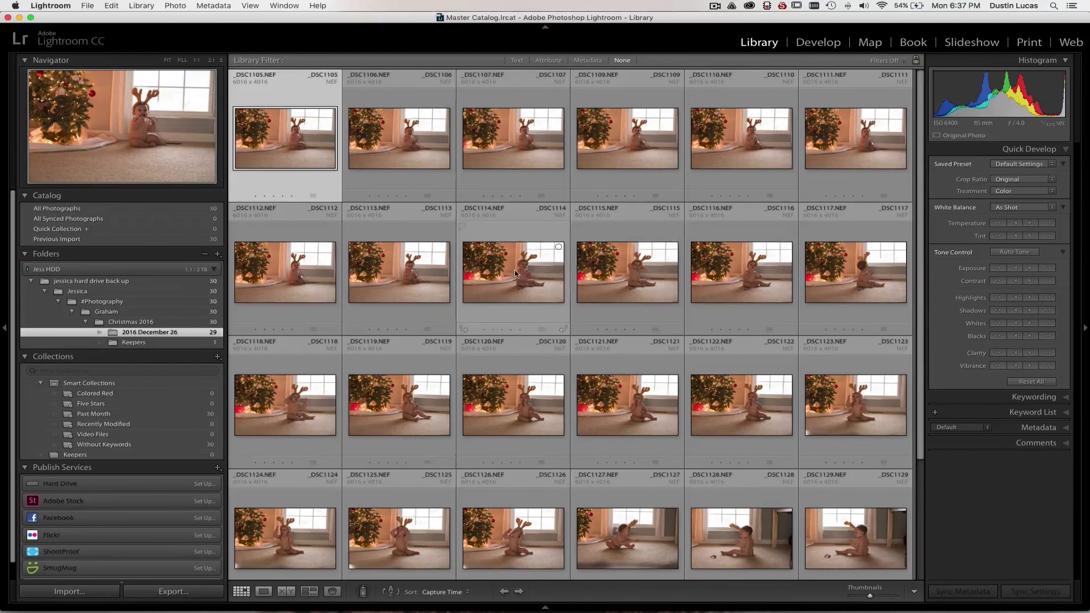
pyautogui.click(511, 273)
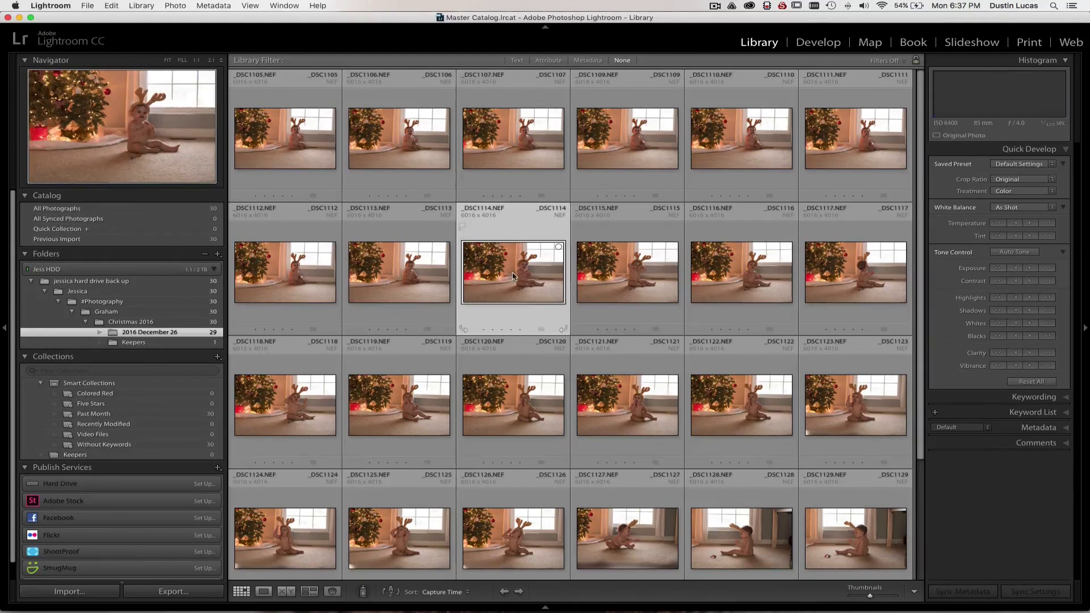
pyautogui.keyDown('super'); pyautogui.click(758, 281); pyautogui.keyUp('super')
pyautogui.keyDown('super'); pyautogui.click(608, 403); pyautogui.keyUp('super')
pyautogui.keyDown('super'); pyautogui.click(436, 386); pyautogui.keyUp('super')
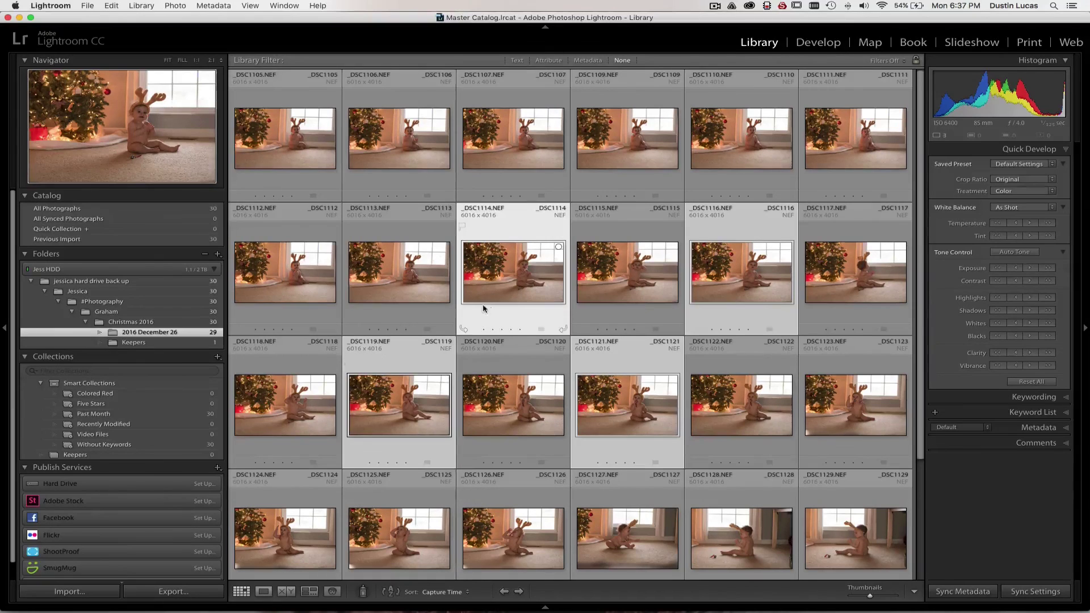
pyautogui.moveTo(518, 298); pyautogui.dragTo(159, 342)
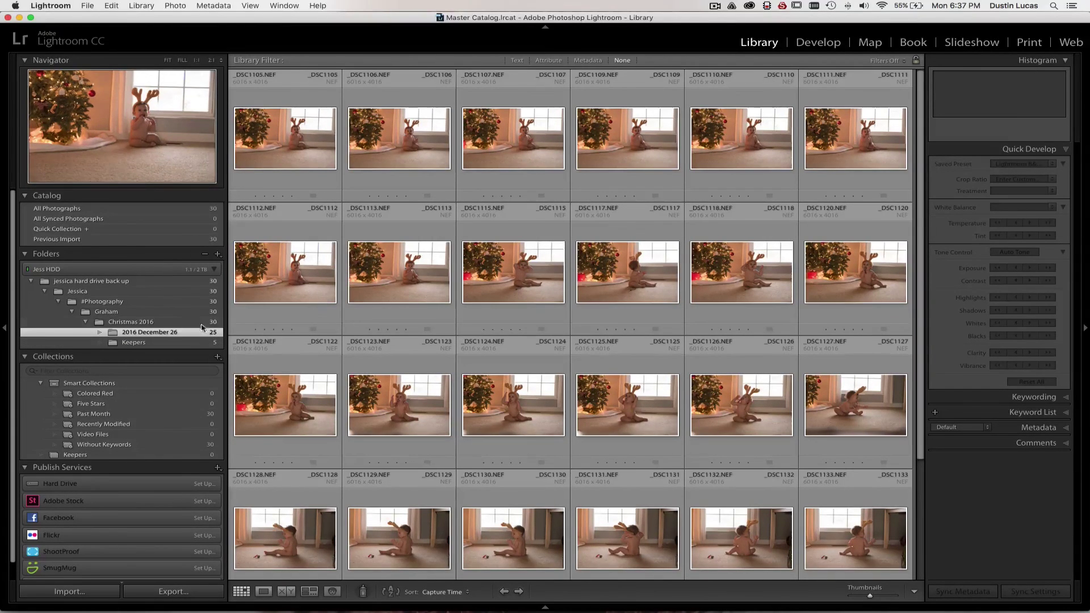
# Step: Compare the photos shown for the parent Christmas 2016 folder with those in its Keepers subfolder
pyautogui.click(204, 322)
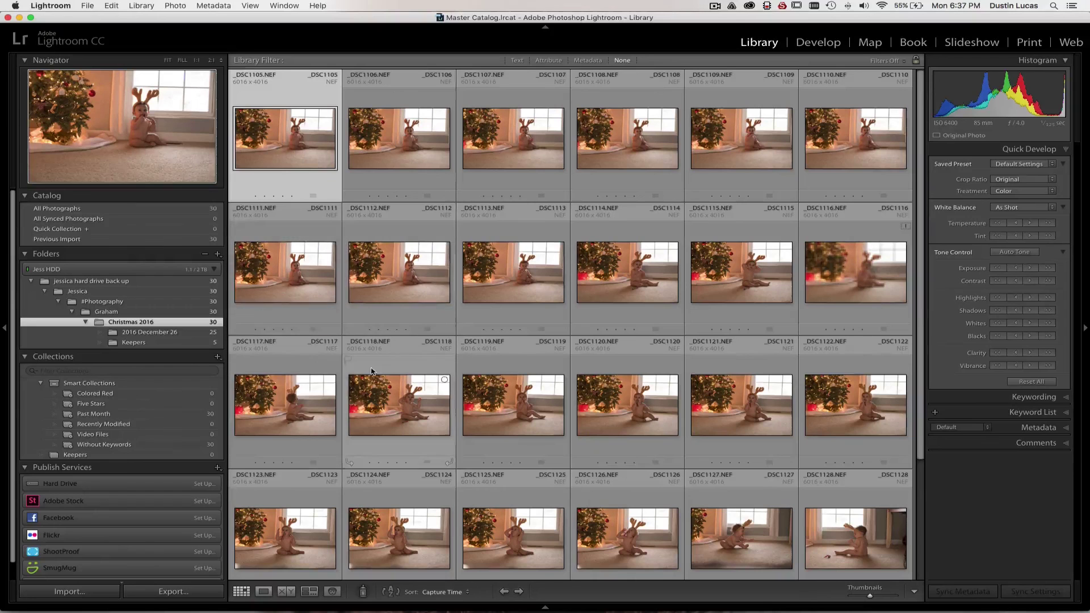
pyautogui.click(162, 335)
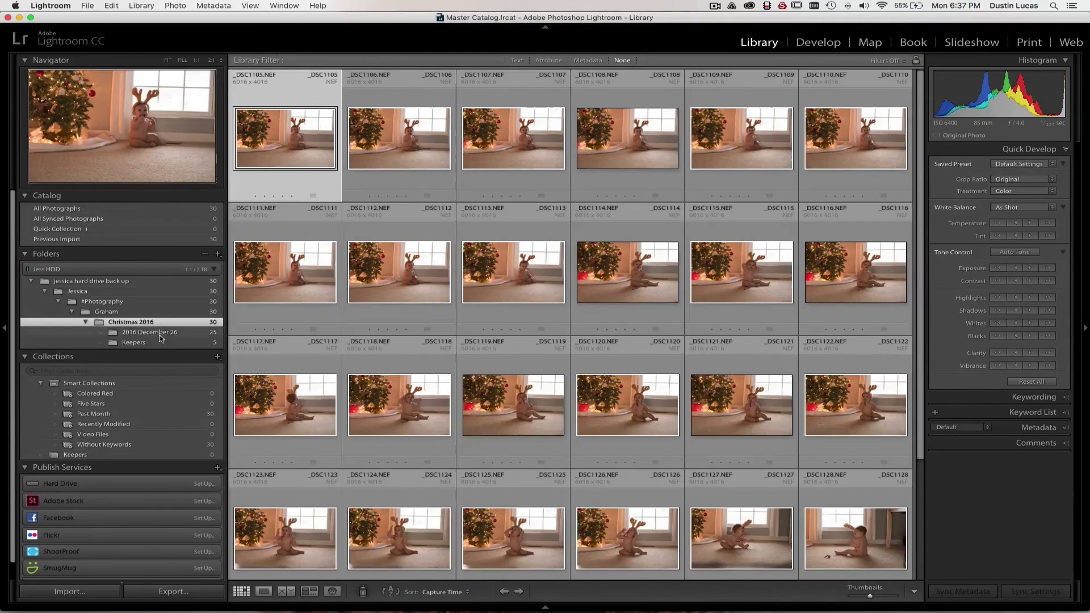
pyautogui.click(161, 342)
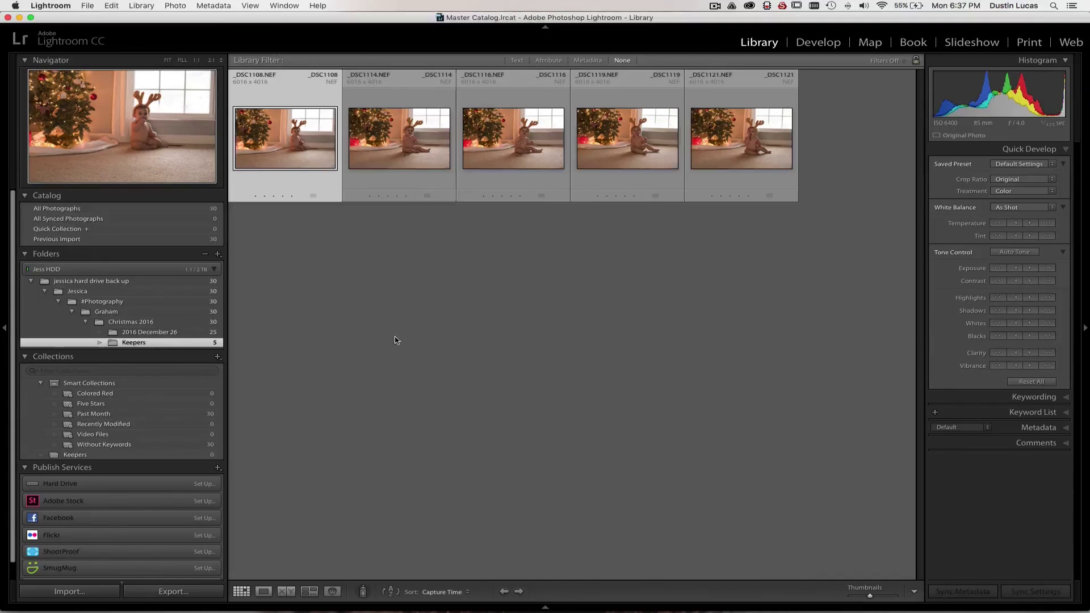
# Step: Move _DSC1105, _DSC1115, _DSC1118, _DSC1123 and _DSC1125 from 2016 December 26 into Keepers and show the Keepers photos
pyautogui.click(192, 333)
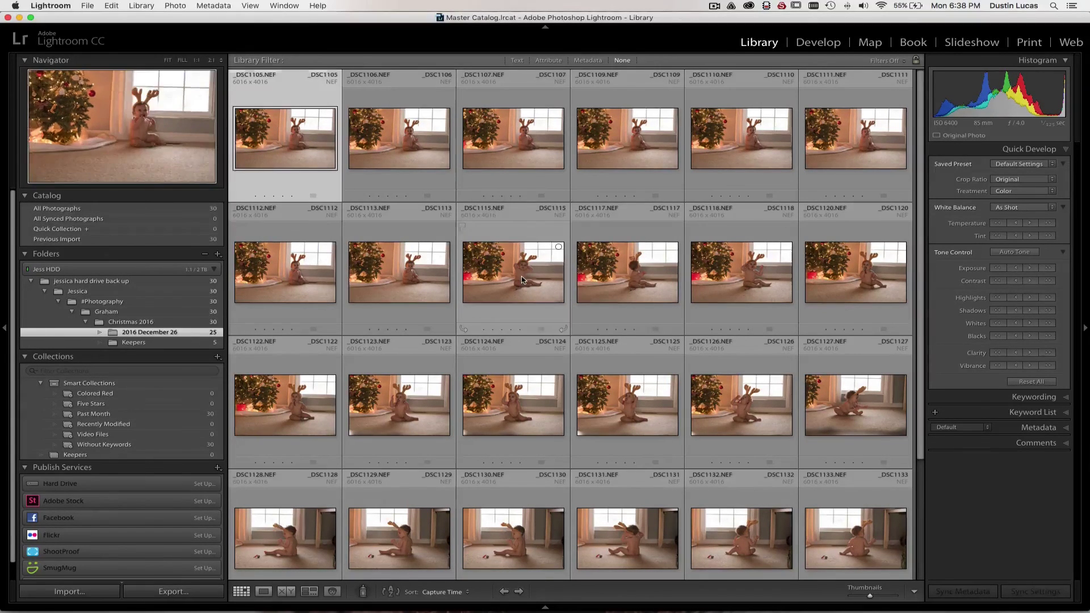
pyautogui.keyDown('super'); pyautogui.click(546, 284); pyautogui.keyUp('super')
pyautogui.keyDown('super'); pyautogui.click(737, 278); pyautogui.keyUp('super')
pyautogui.keyDown('super'); pyautogui.click(624, 406); pyautogui.keyUp('super')
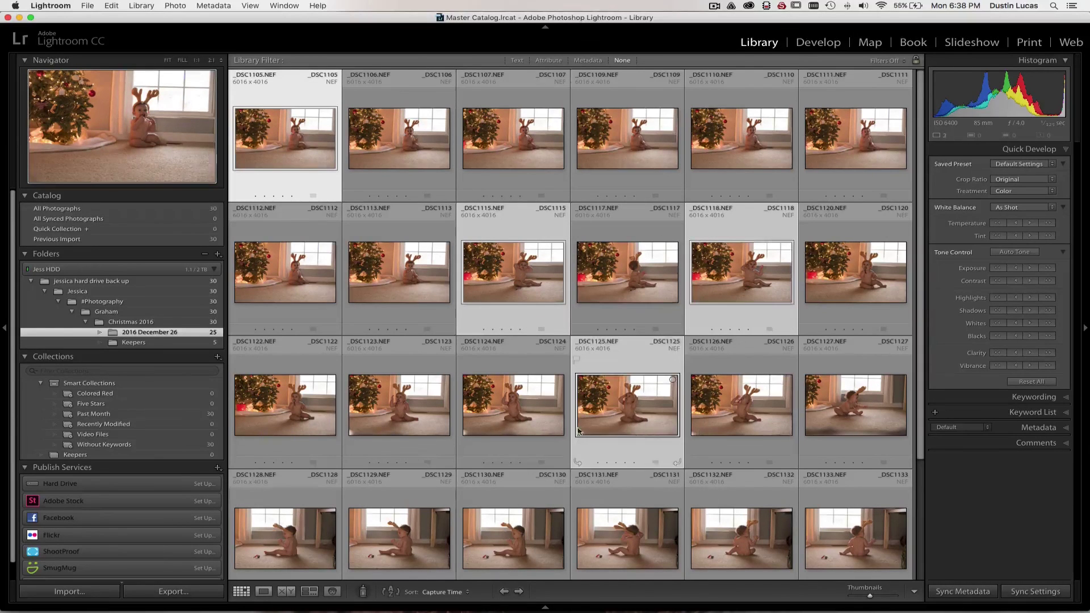
pyautogui.keyDown('super'); pyautogui.click(420, 394); pyautogui.keyUp('super')
pyautogui.moveTo(481, 304); pyautogui.dragTo(177, 343)
pyautogui.click(177, 344)
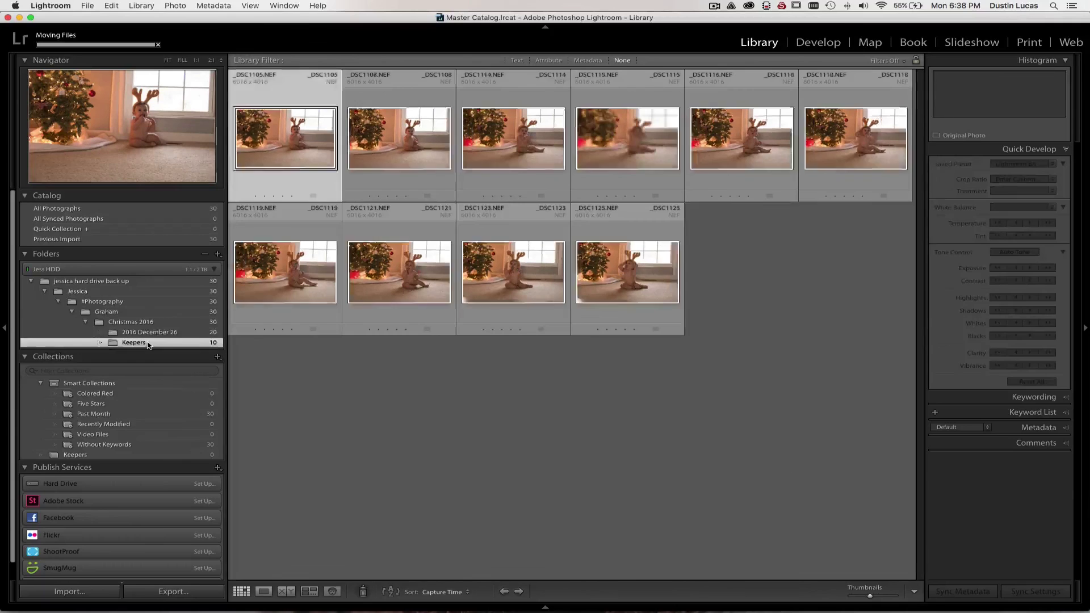
# Step: Review the 2016 December 26 photos, check the files in it and in Keepers in Finder, and return to Lightroom
pyautogui.click(176, 333)
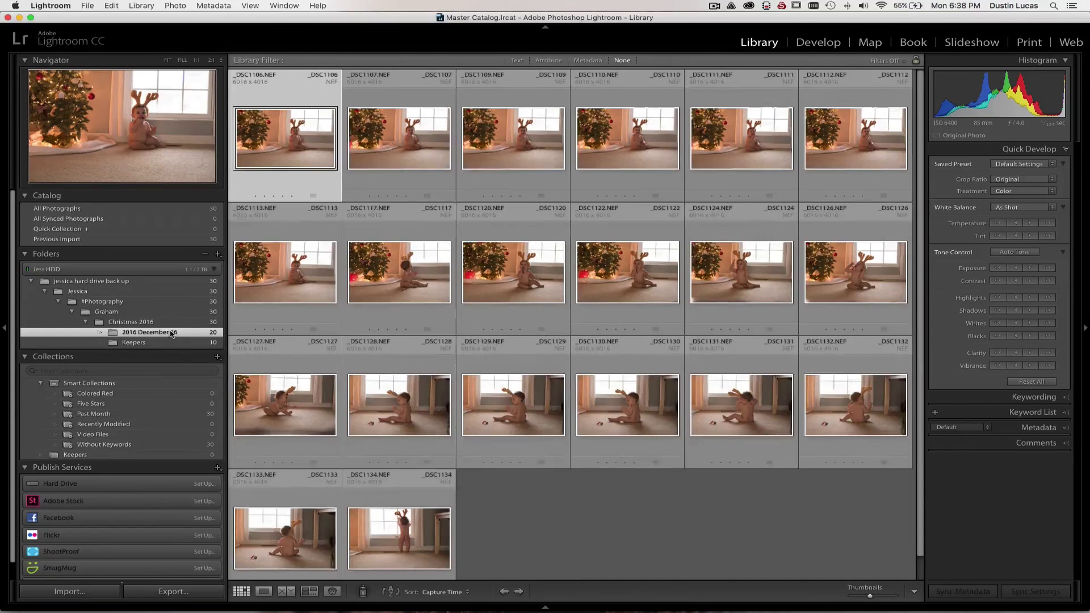
pyautogui.press('super+Tab')
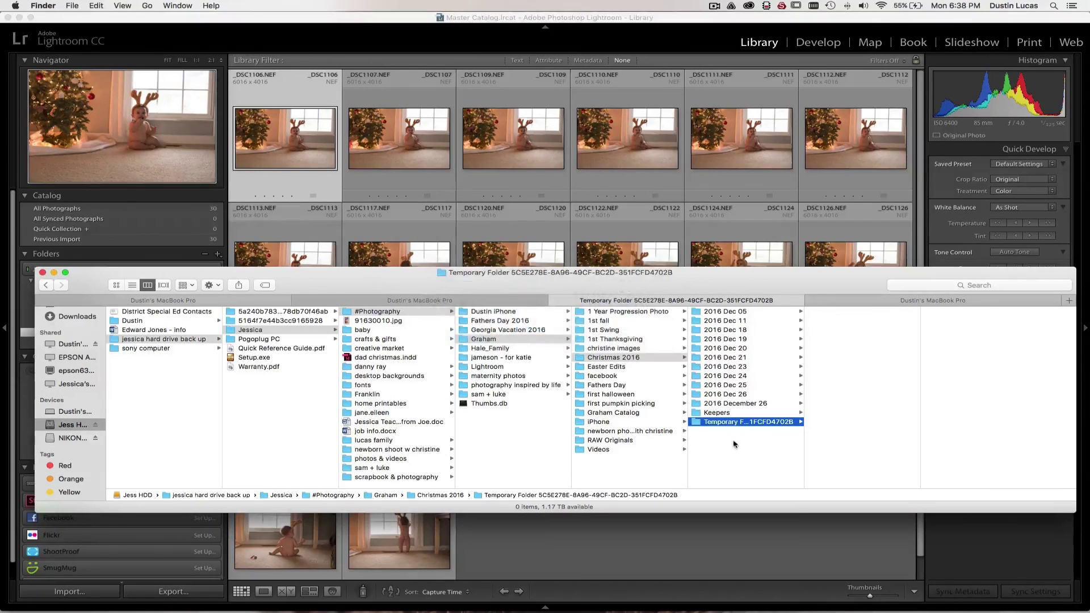
pyautogui.click(754, 413)
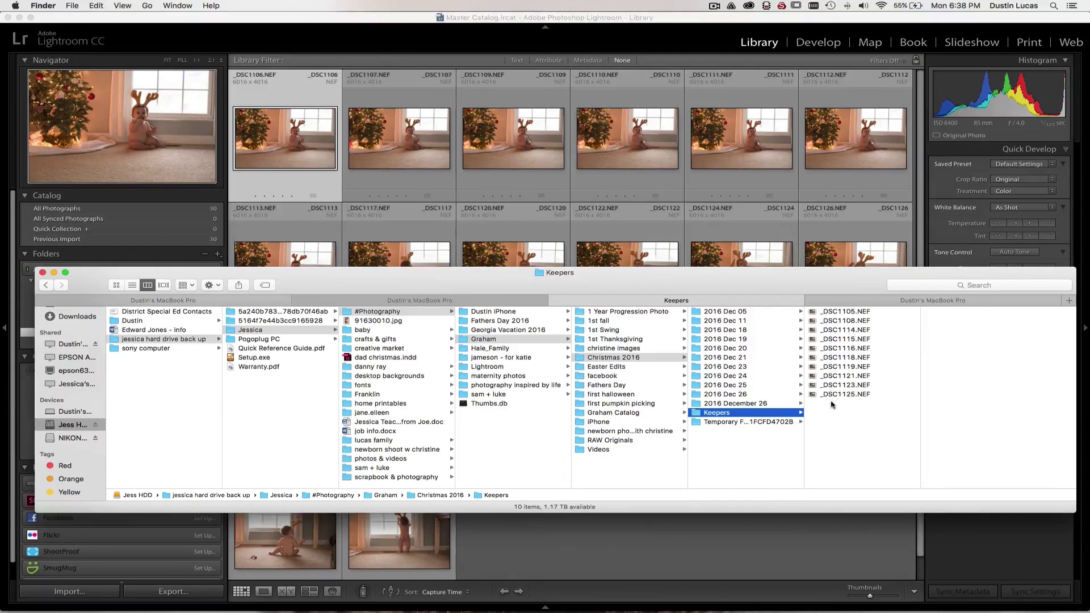
pyautogui.click(767, 404)
pyautogui.click(846, 413)
pyautogui.press('super+Tab')
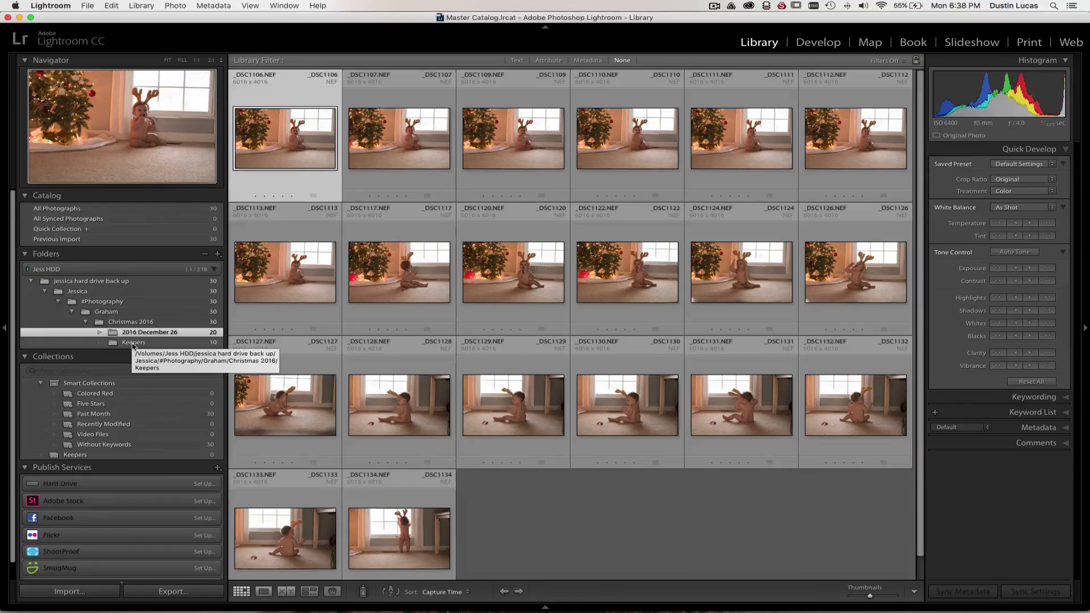
# Step: Show all photos of the Christmas 2016 folder and select every one of them in the grid
pyautogui.click(132, 322)
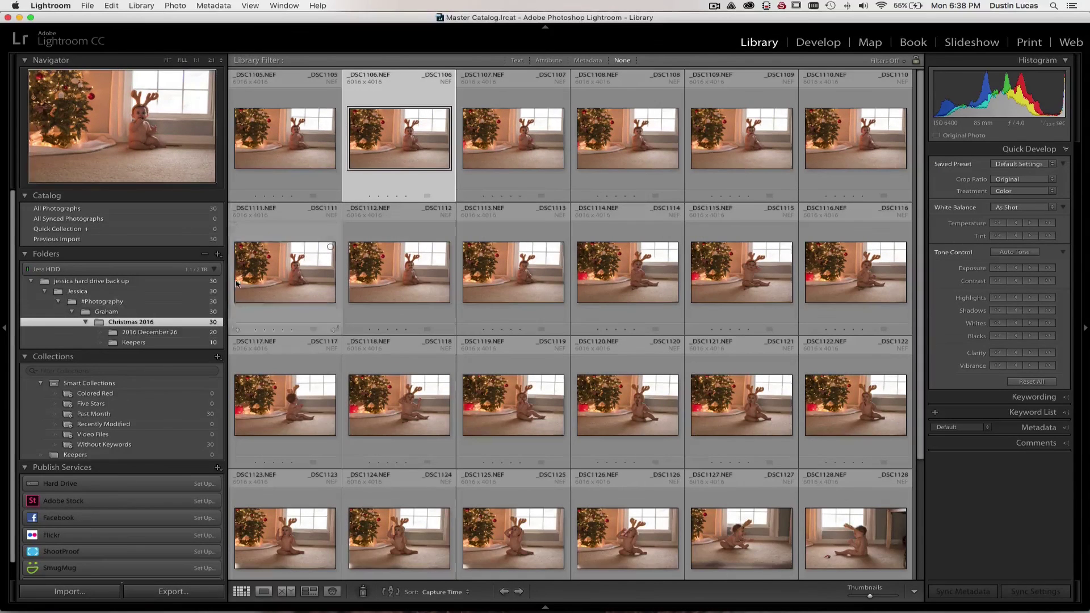
pyautogui.rightClick(140, 322)
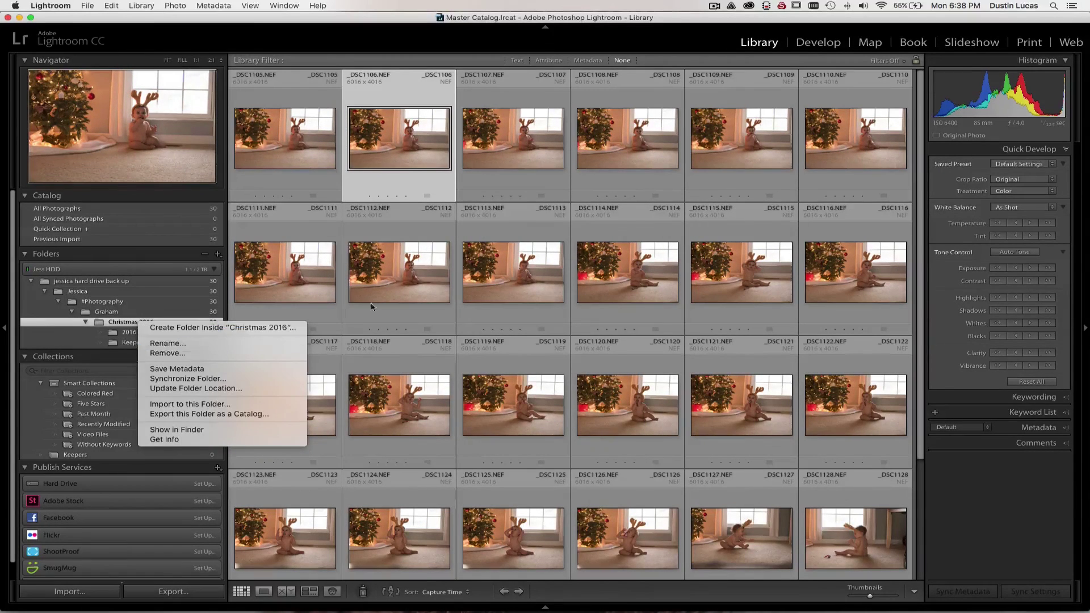
pyautogui.click(302, 308)
pyautogui.keyDown('shift'); pyautogui.click(626, 273); pyautogui.keyUp('shift')
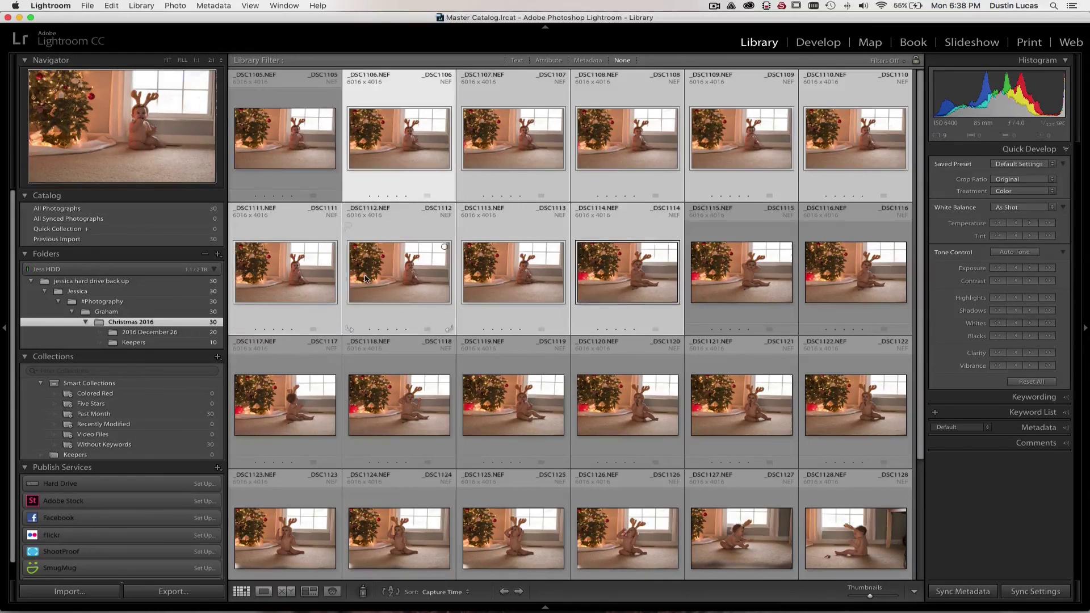
pyautogui.click(364, 278)
pyautogui.click(312, 164)
pyautogui.press('super+a')
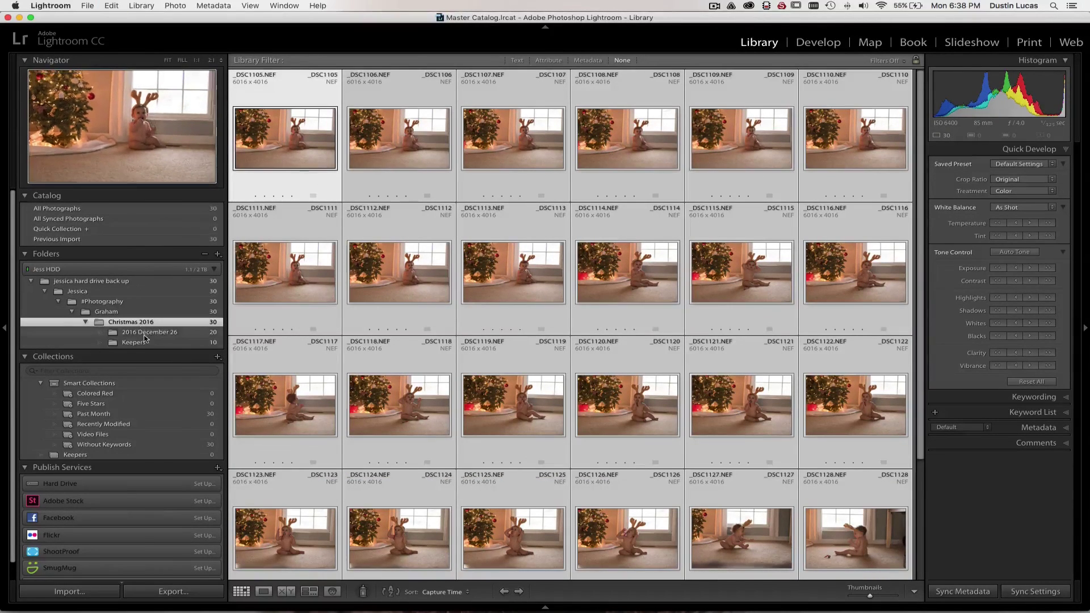
pyautogui.scroll(-3, 403, 365)
pyautogui.scroll(3, 394, 365)
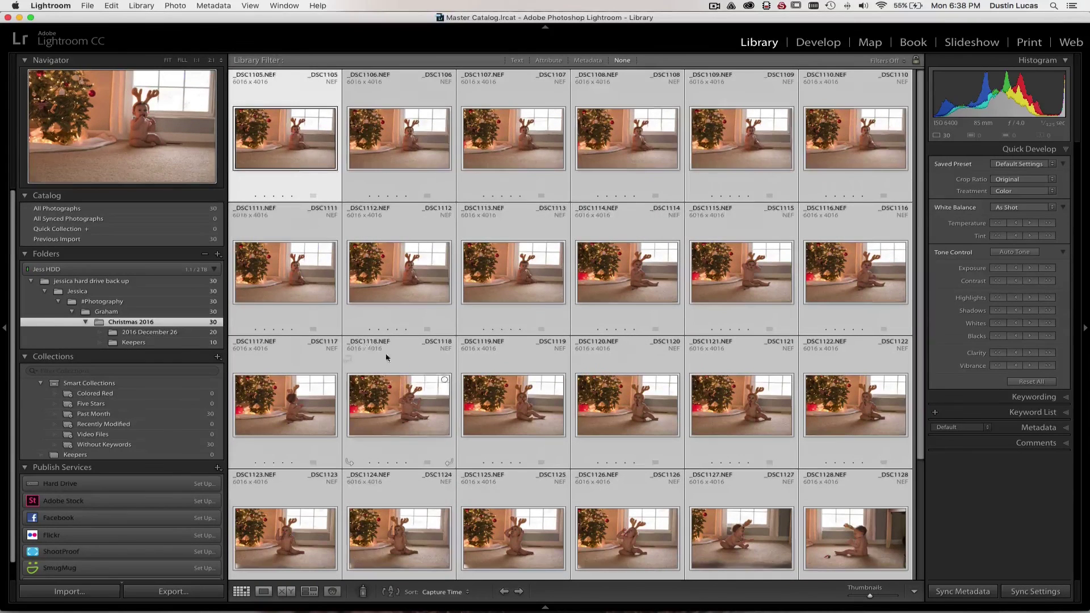
# Step: Create a folder named Reindeer Portraits inside Christmas 2016 with the selected photos included, and show its contents
pyautogui.click(216, 255)
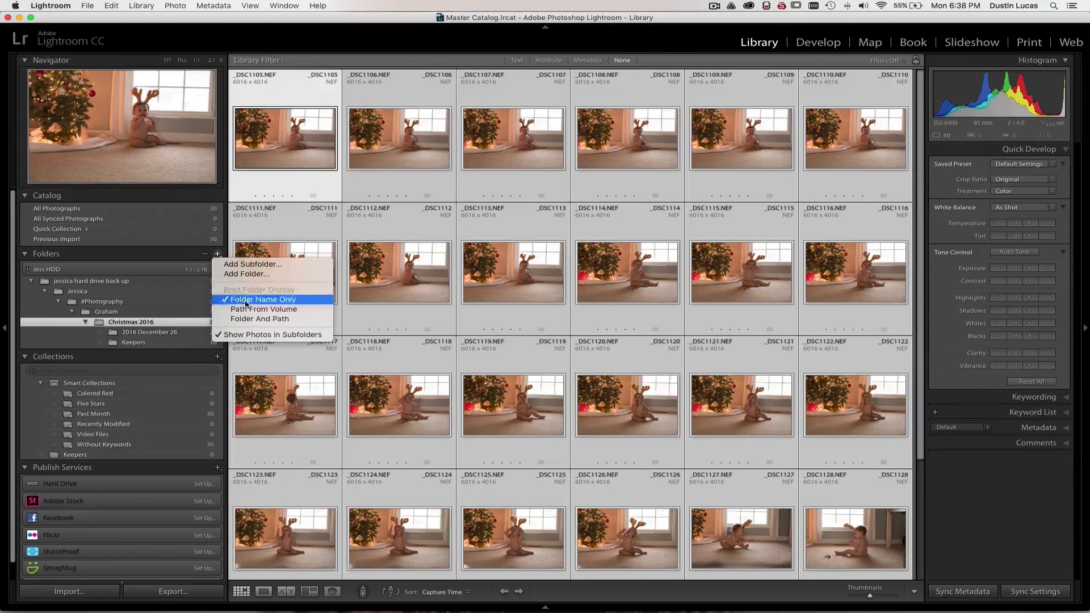
pyautogui.rightClick(139, 323)
pyautogui.click(194, 328)
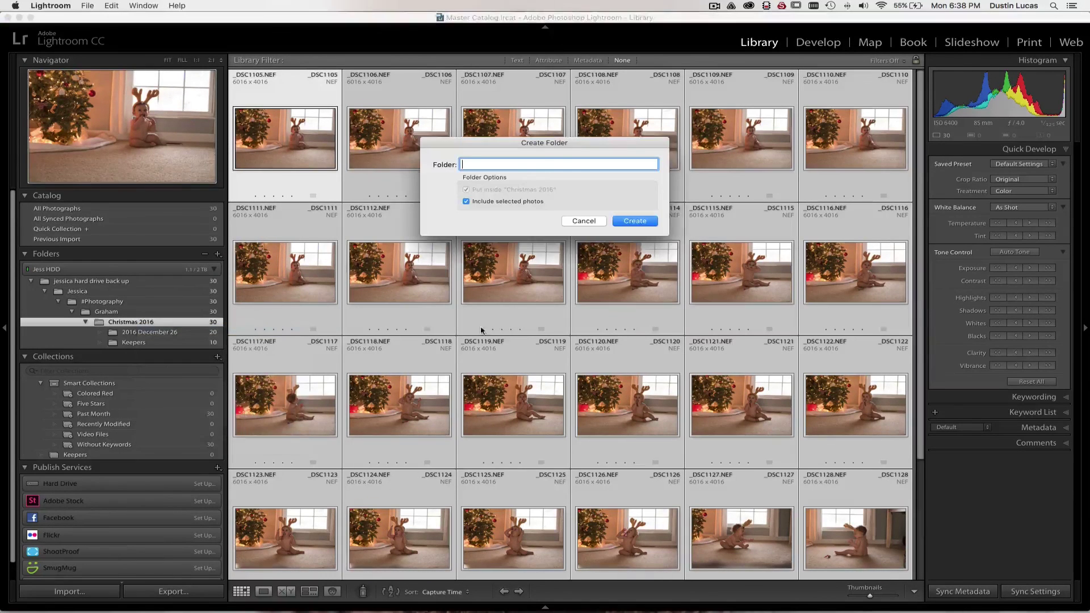
pyautogui.write('Reindeer POrtiats')
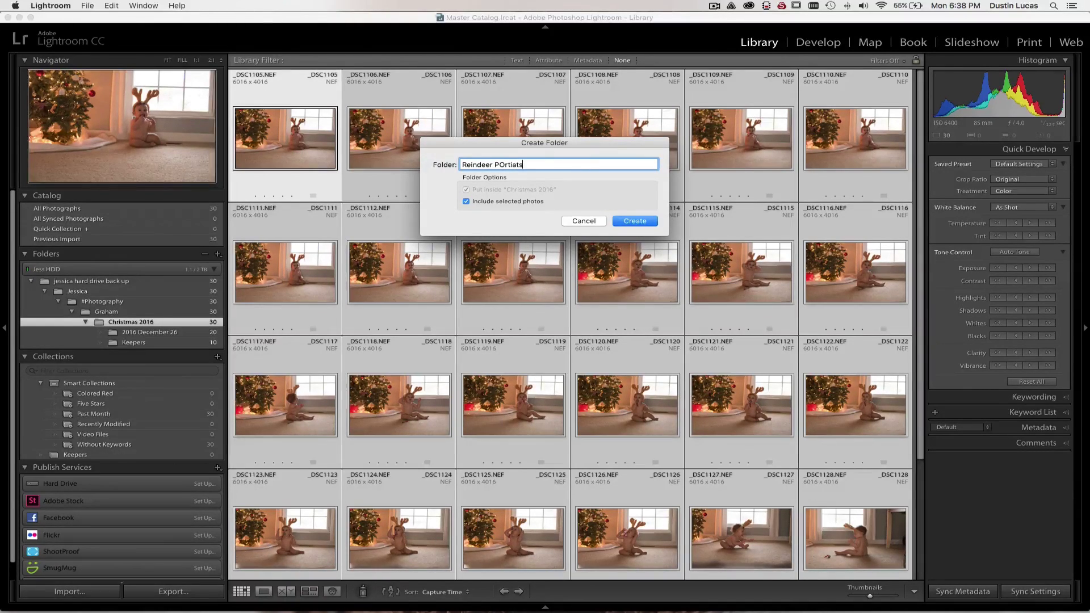
pyautogui.write('\\\\')
pyautogui.write('ts')
pyautogui.click(618, 225)
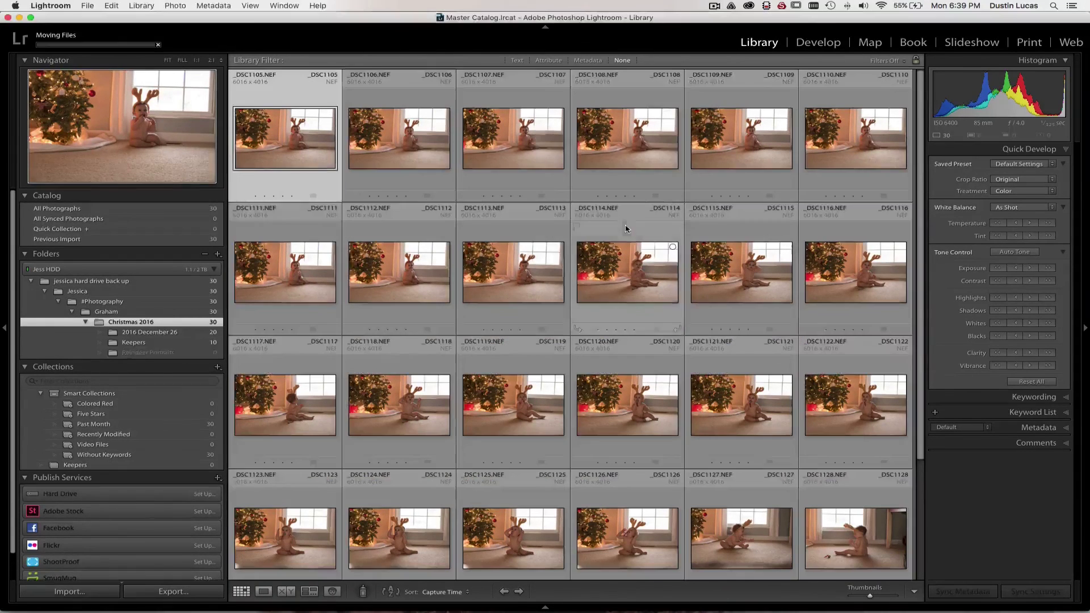
pyautogui.click(147, 354)
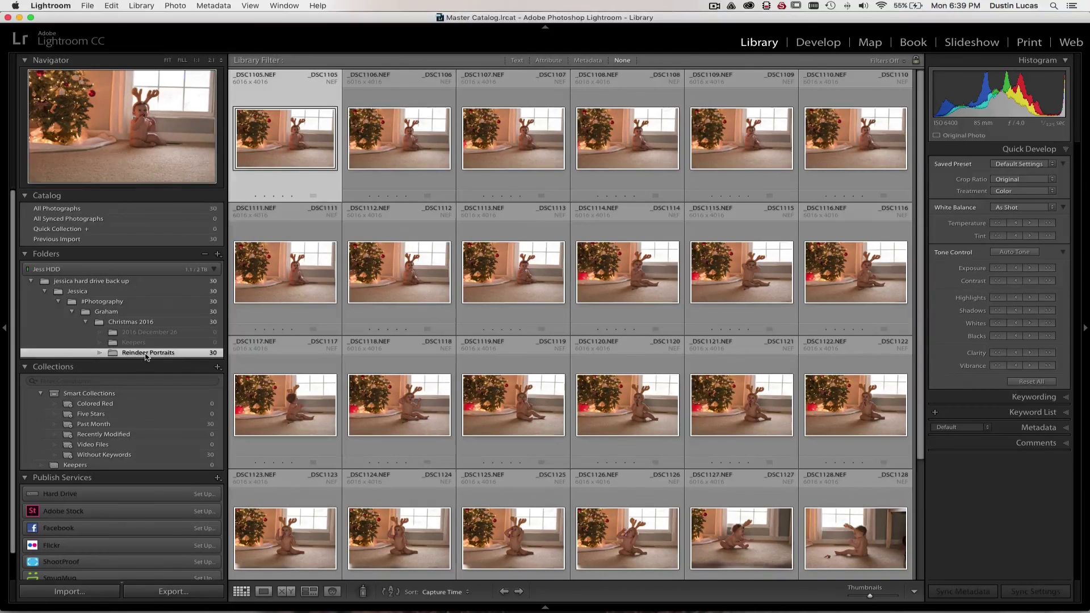
# Step: Remove the empty Keepers and 2016 December 26 folders from the folder tree and show the Reindeer Portraits photos
pyautogui.click(145, 343)
pyautogui.rightClick(136, 343)
pyautogui.click(165, 374)
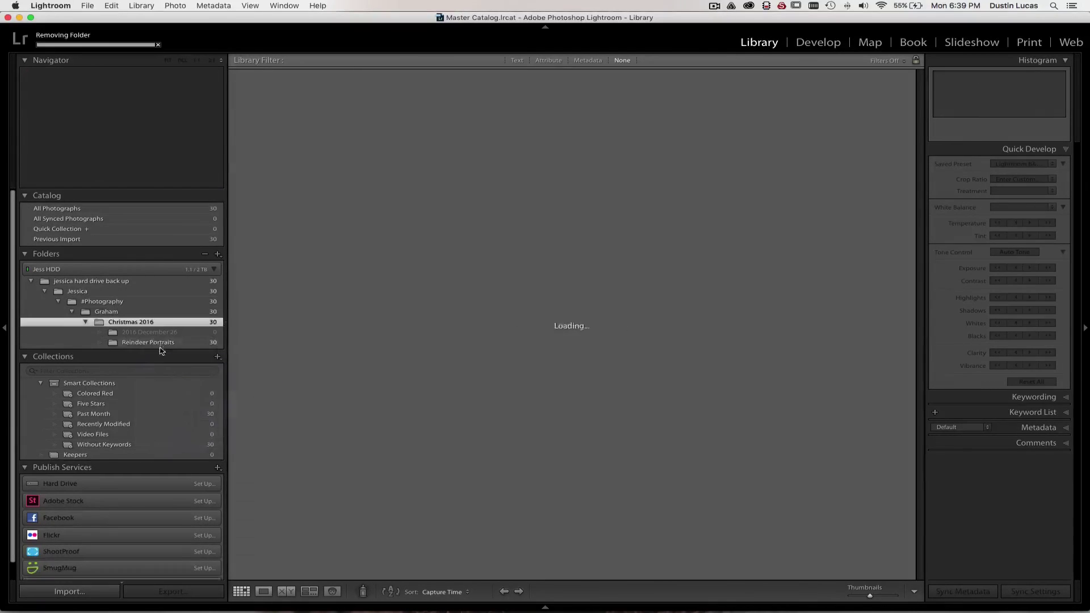
pyautogui.click(149, 333)
pyautogui.rightClick(149, 333)
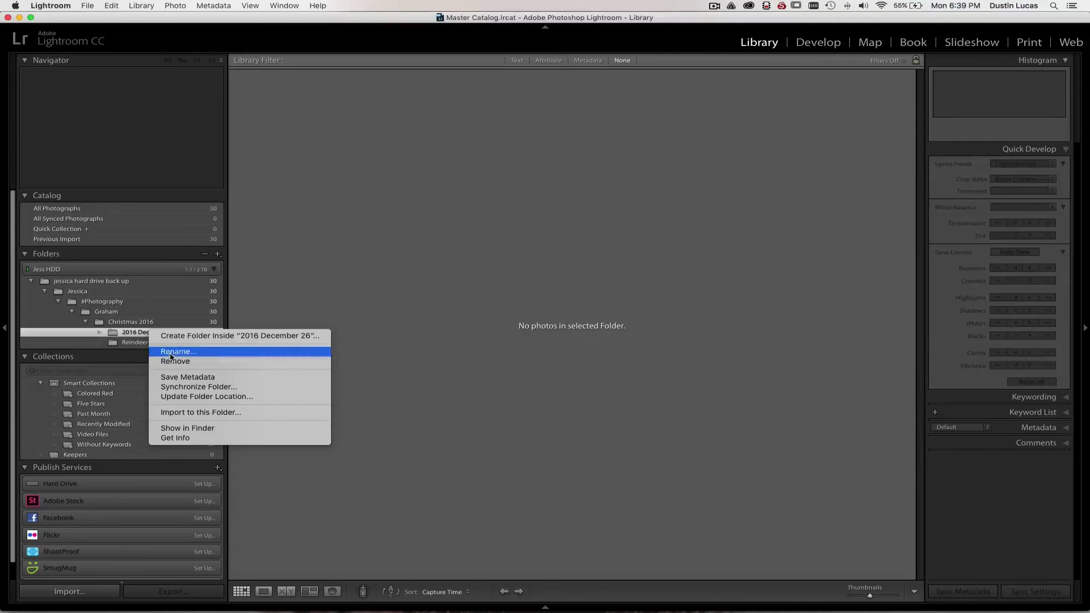
pyautogui.click(167, 360)
pyautogui.click(163, 335)
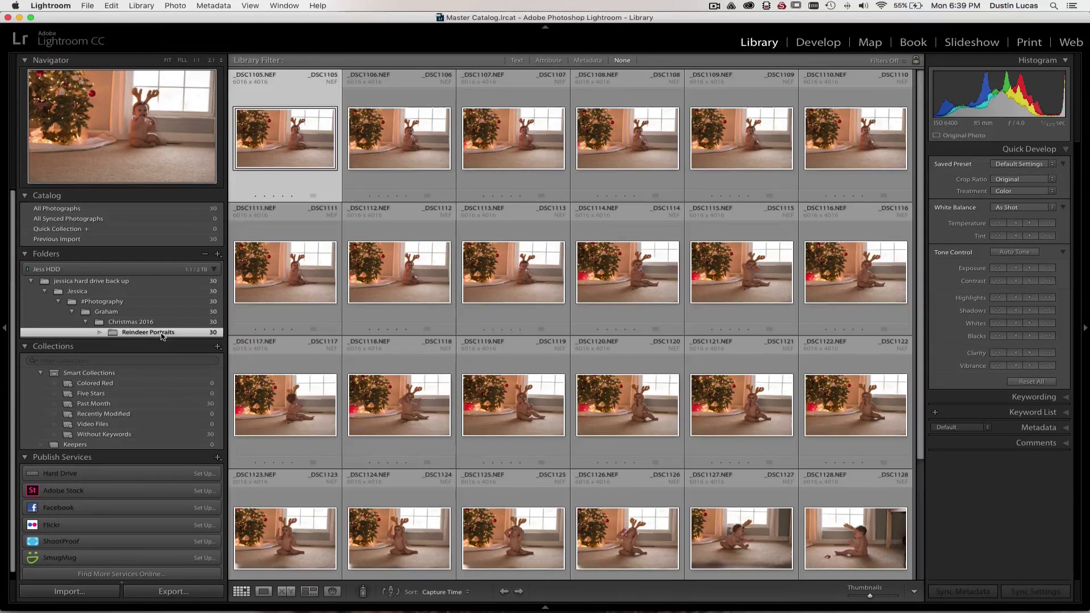
# Step: Switch to Finder, check the Reindeer Portraits folder inside Christmas 2016, and return to Lightroom
pyautogui.press('super+Tab')
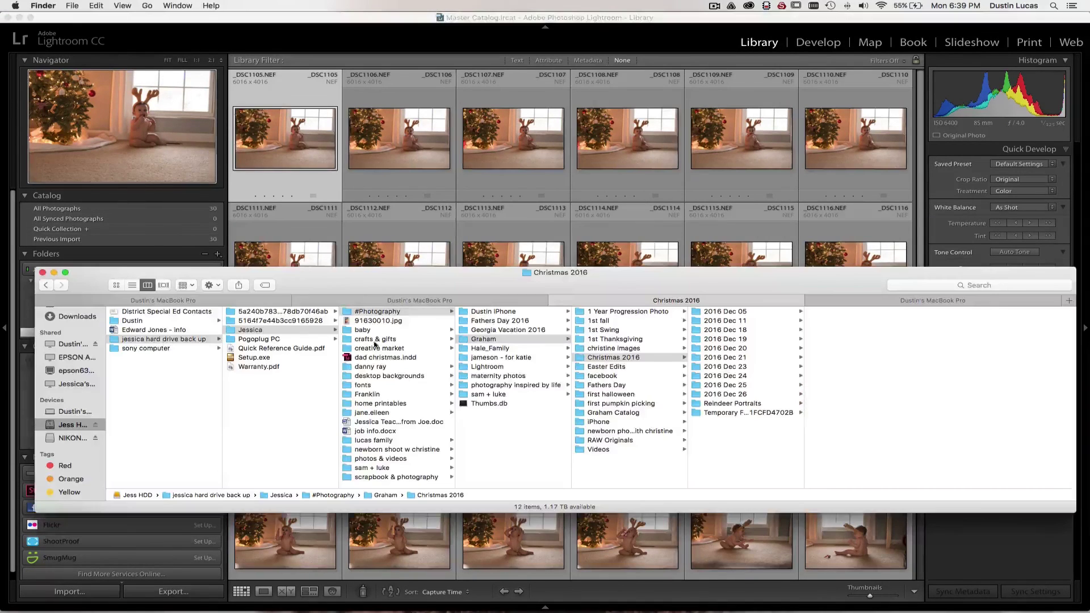
pyautogui.click(731, 403)
pyautogui.press('Right')
pyautogui.press('Left')
pyautogui.click(554, 260)
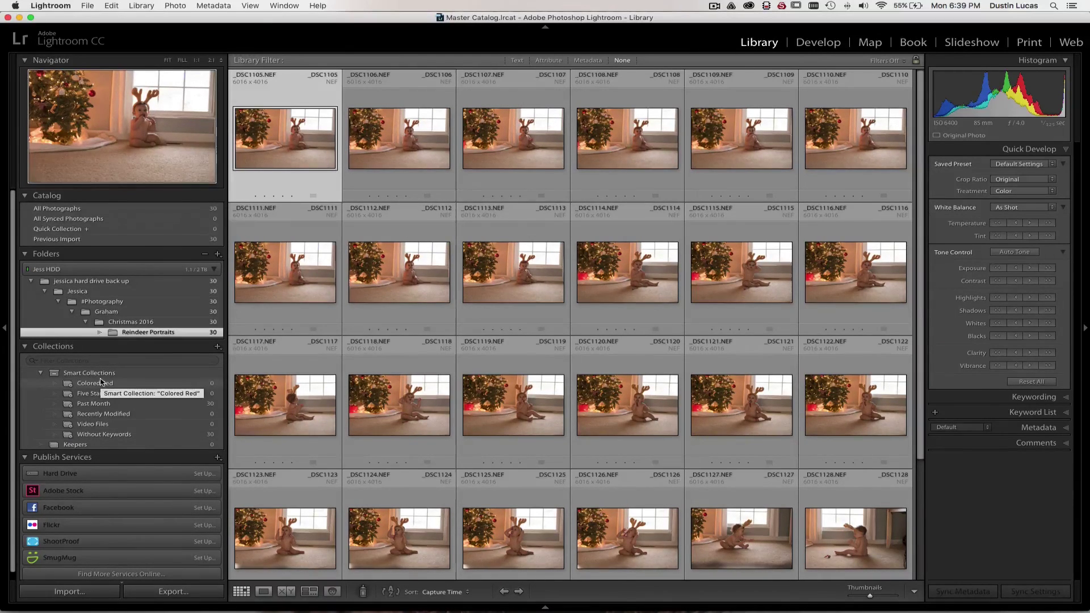
# Step: Collapse the Smart Collections group in the list of collections
pyautogui.click(42, 373)
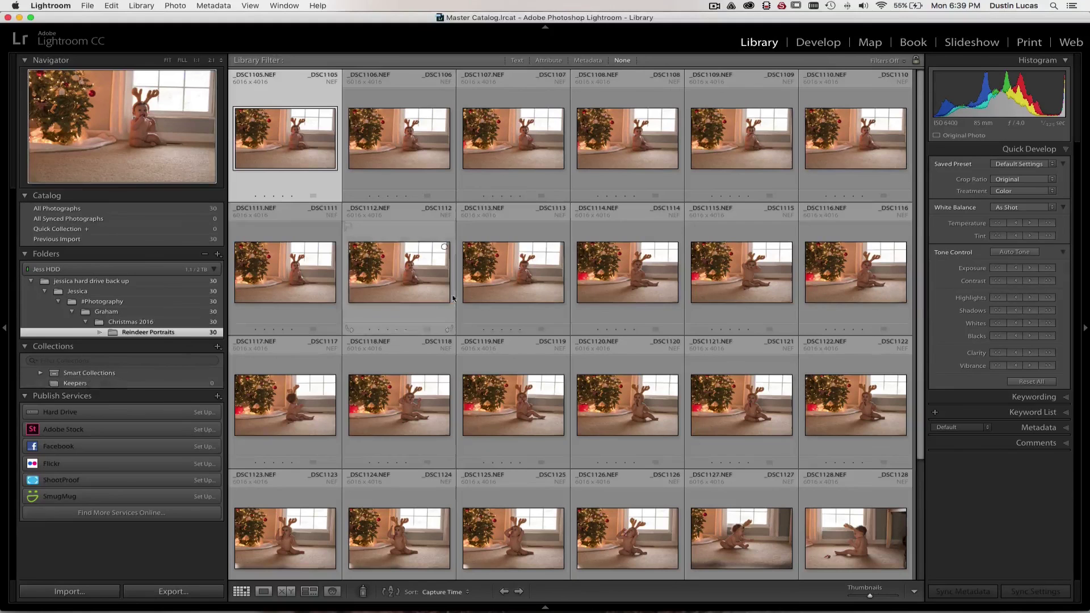
# Step: Add the photos _DSC1105 through _DSC1116 to the Keepers collection and show that collection
pyautogui.keyDown('shift'); pyautogui.click(801, 270); pyautogui.keyUp('shift')
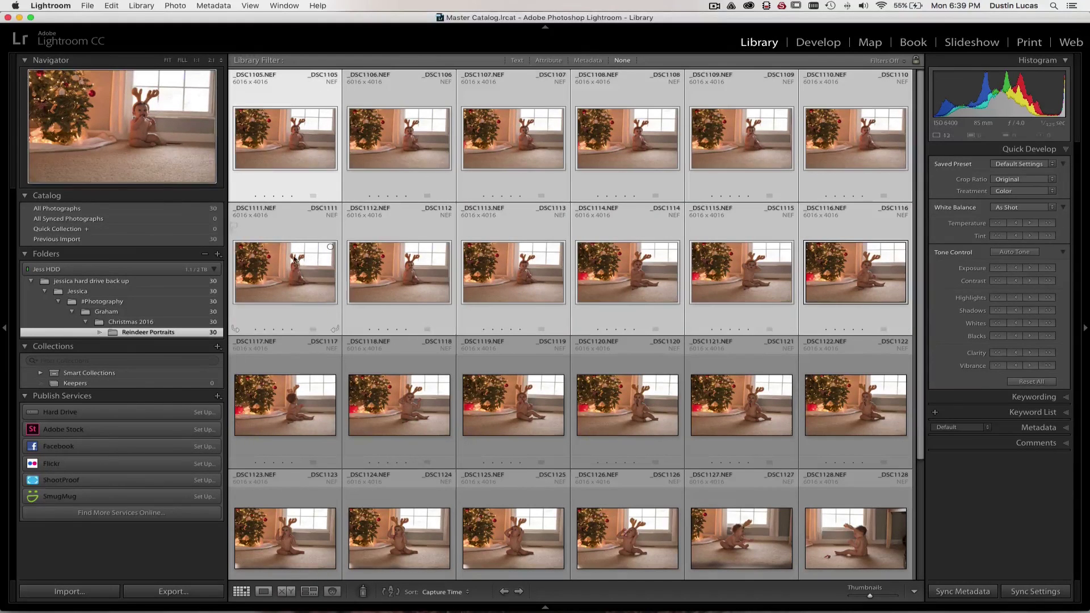
pyautogui.moveTo(292, 275); pyautogui.dragTo(85, 386)
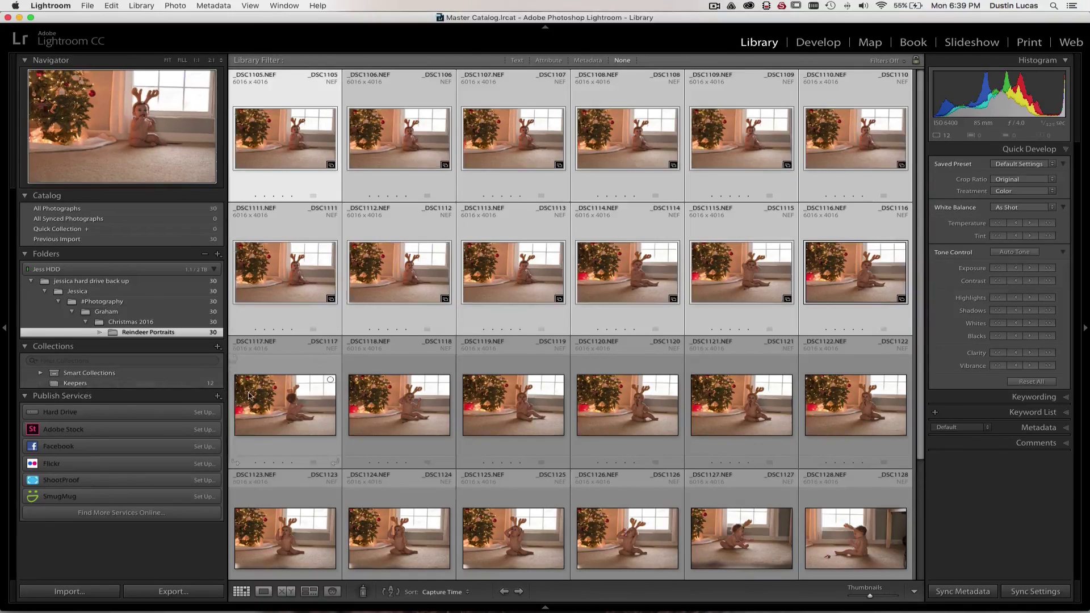
pyautogui.click(121, 384)
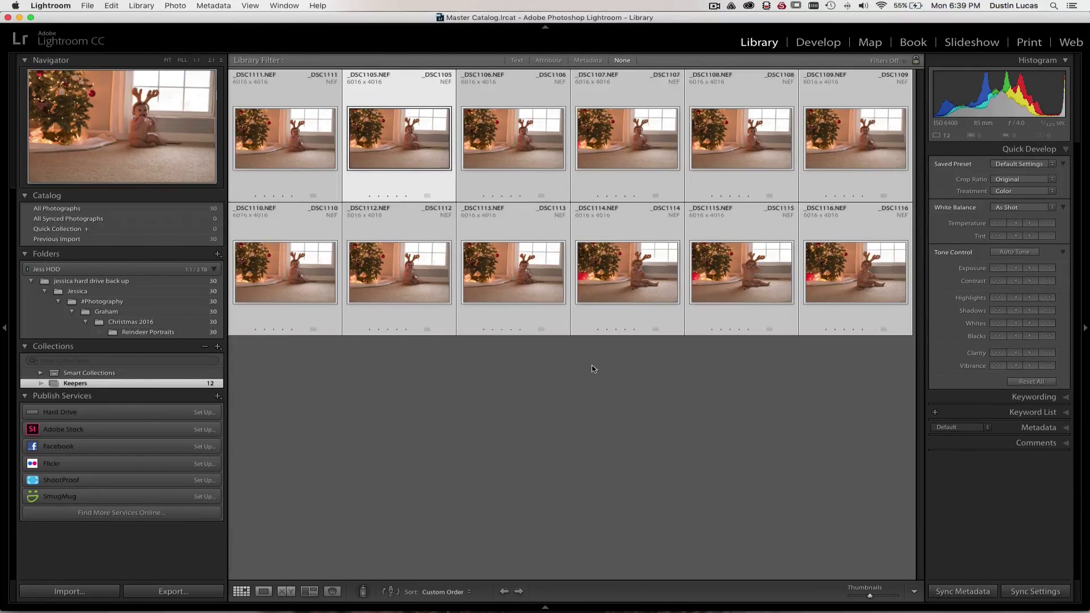
# Step: Return to the photos of the Reindeer Portraits folder
pyautogui.click(217, 347)
pyautogui.click(409, 396)
pyautogui.click(115, 335)
pyautogui.scroll(-3, 488, 369)
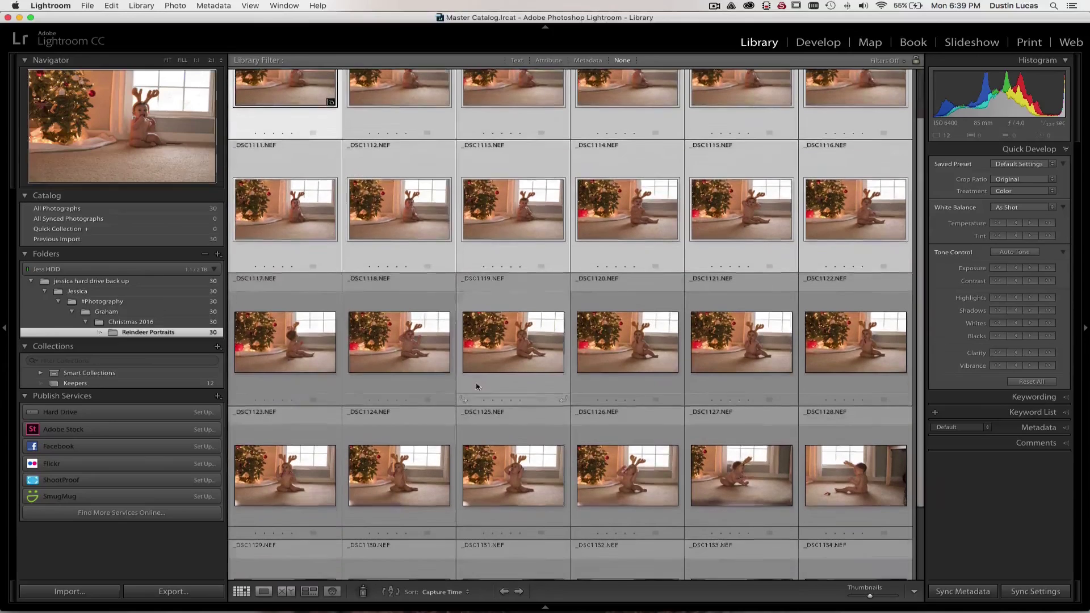
# Step: Create a collection named Favorites from _DSC1134.NEF, including the selected photo as a new virtual copy
pyautogui.click(521, 470)
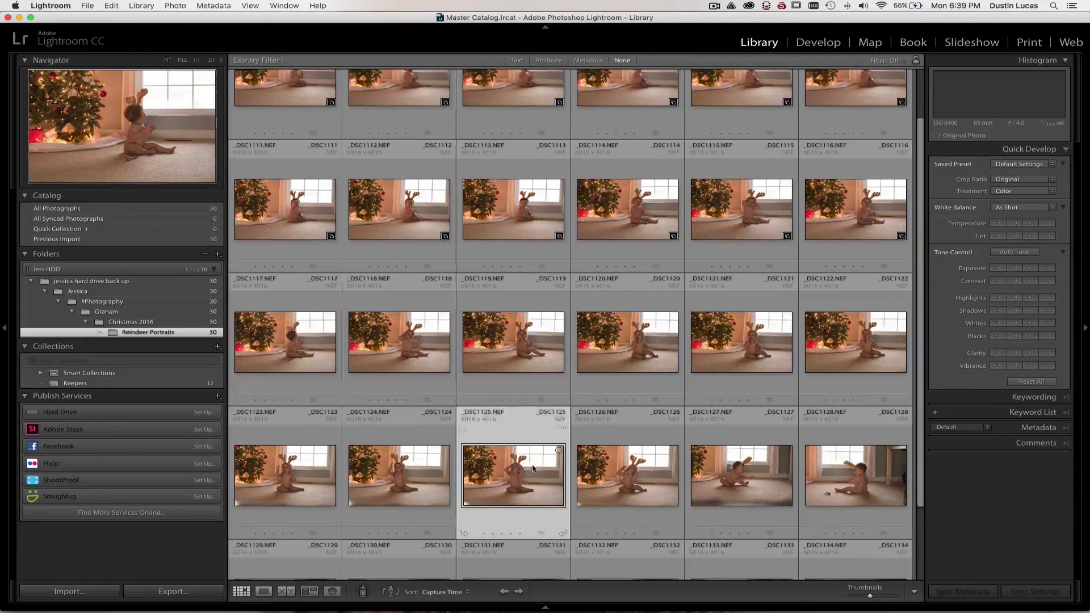
pyautogui.scroll(-2, 521, 469)
pyautogui.click(848, 521)
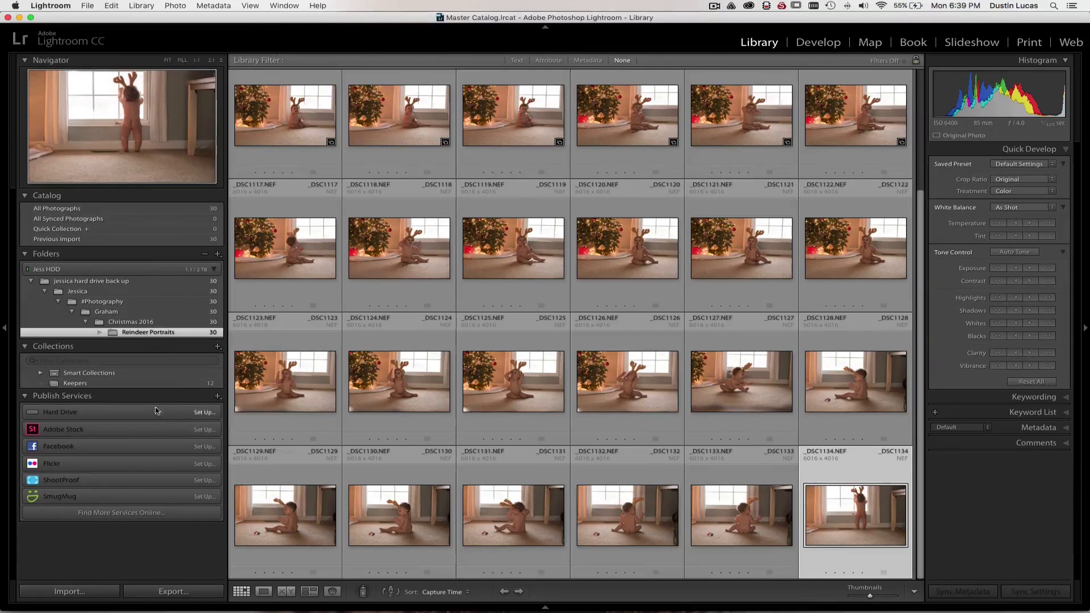
pyautogui.click(219, 347)
pyautogui.click(237, 357)
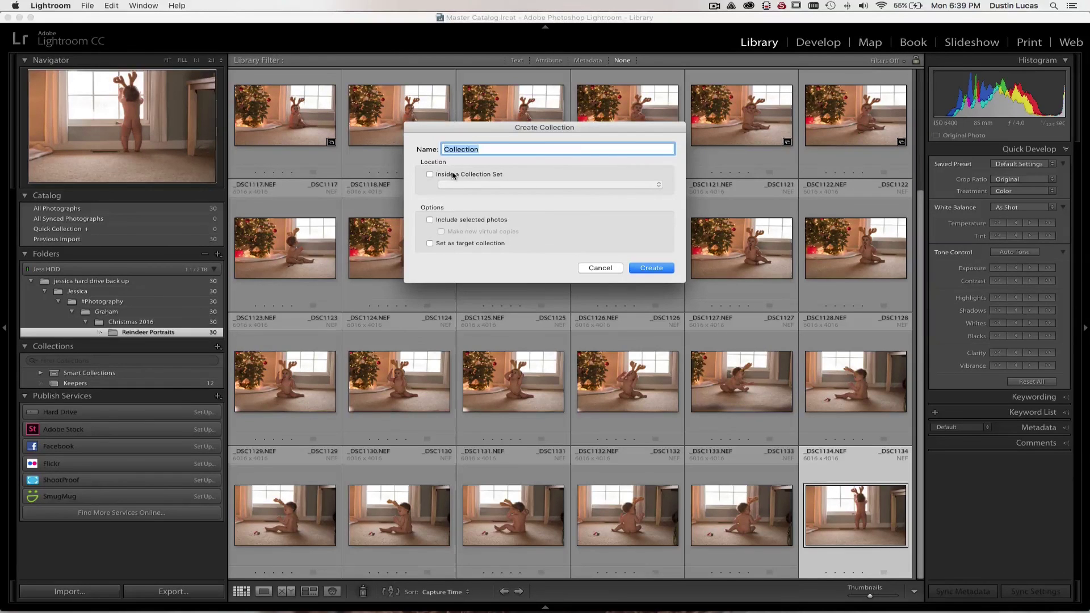
pyautogui.write('Favorites')
pyautogui.press('super+a')
pyautogui.click(497, 152)
pyautogui.click(458, 219)
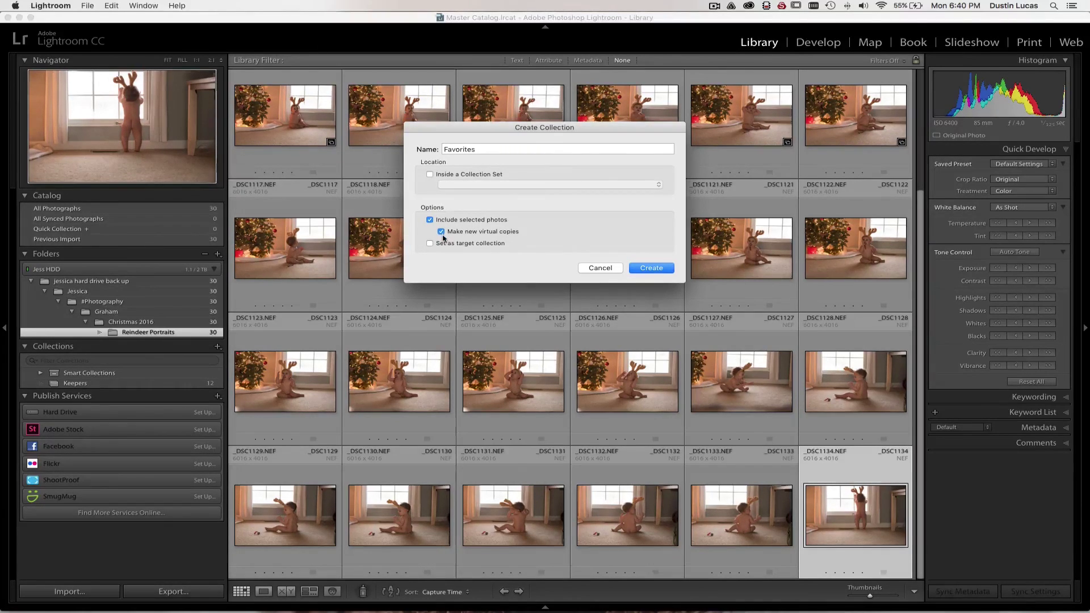
pyautogui.click(644, 270)
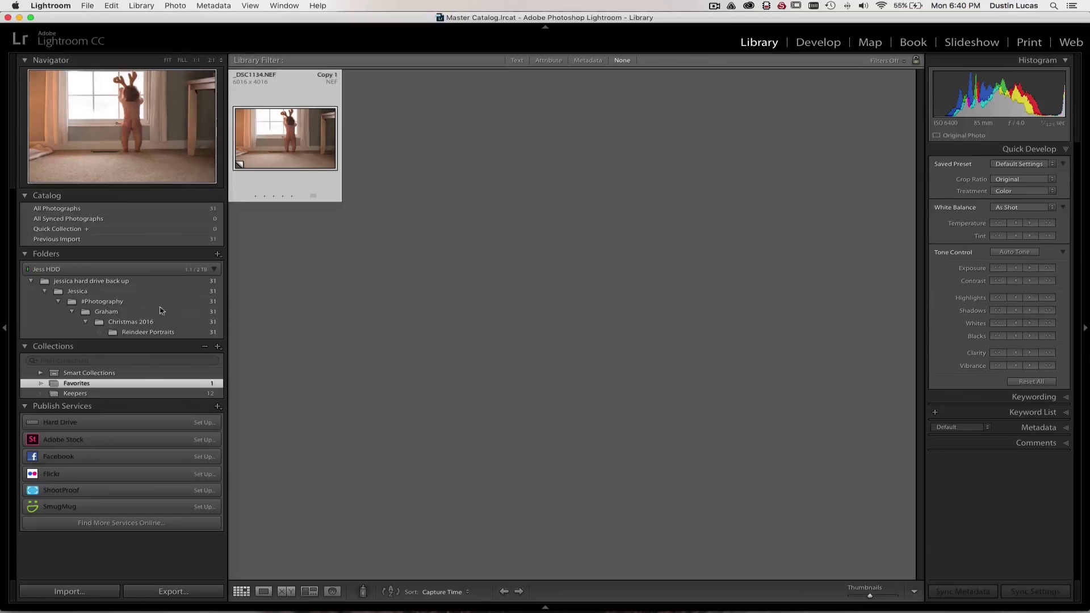
# Step: Compare the original _DSC1134.NEF with its virtual copy at full size in the Reindeer Portraits folder
pyautogui.click(136, 334)
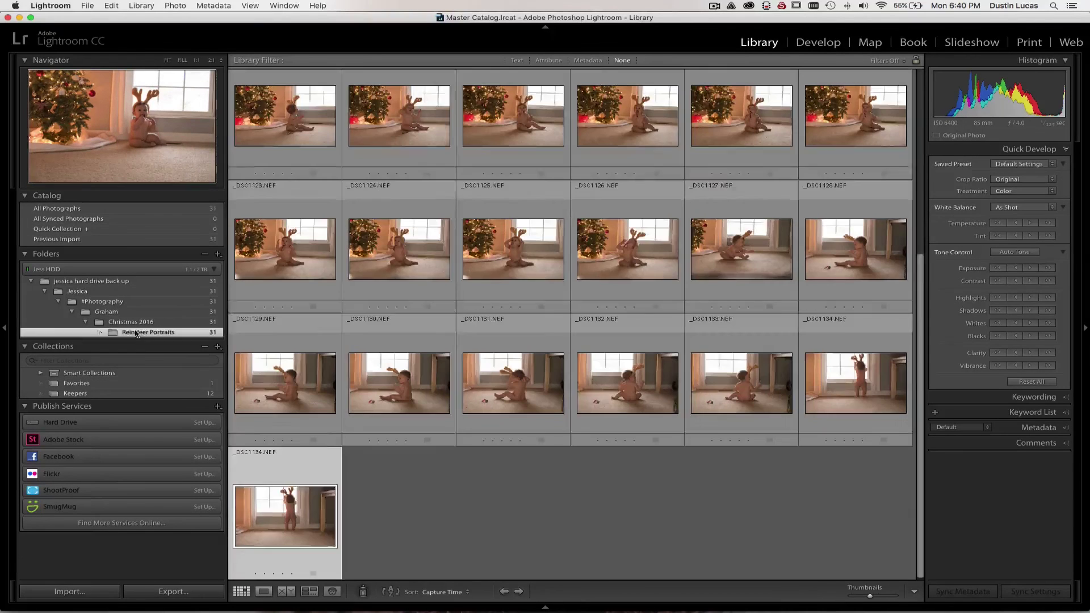
pyautogui.doubleClick(816, 404)
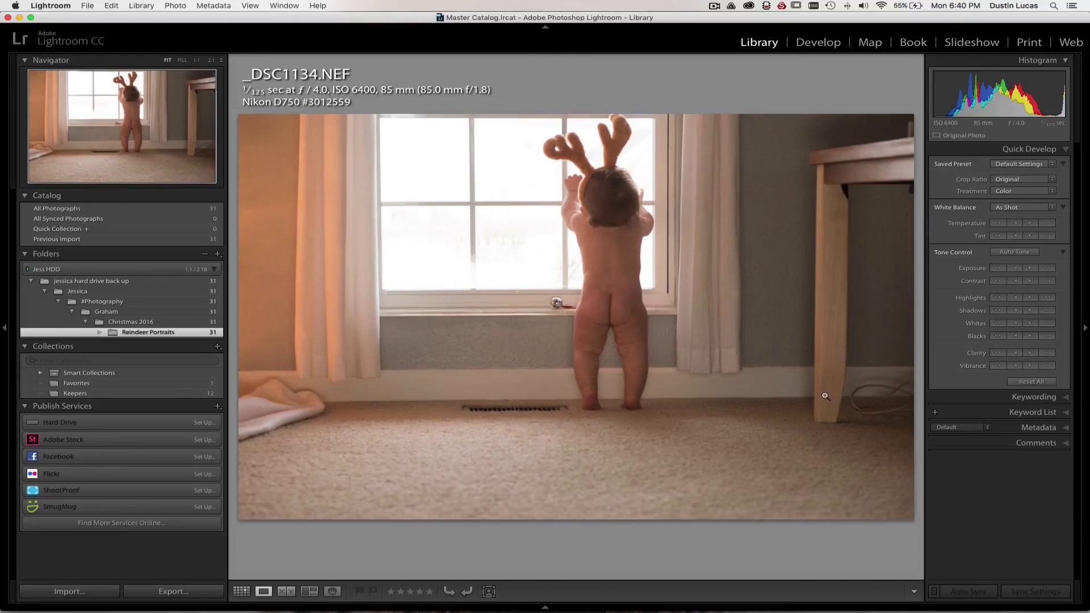
pyautogui.press('Right')
pyautogui.press('Left')
pyautogui.press('g')
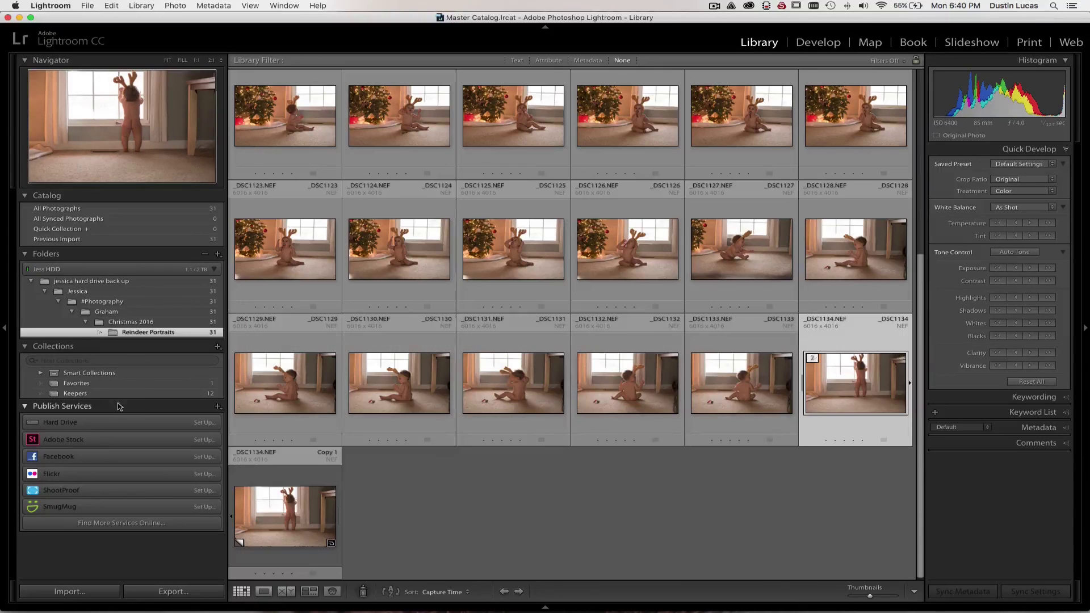
# Step: Develop the virtual copy from the Favorites collection in a before/after comparison and convert it to black and white
pyautogui.click(118, 384)
pyautogui.press('d')
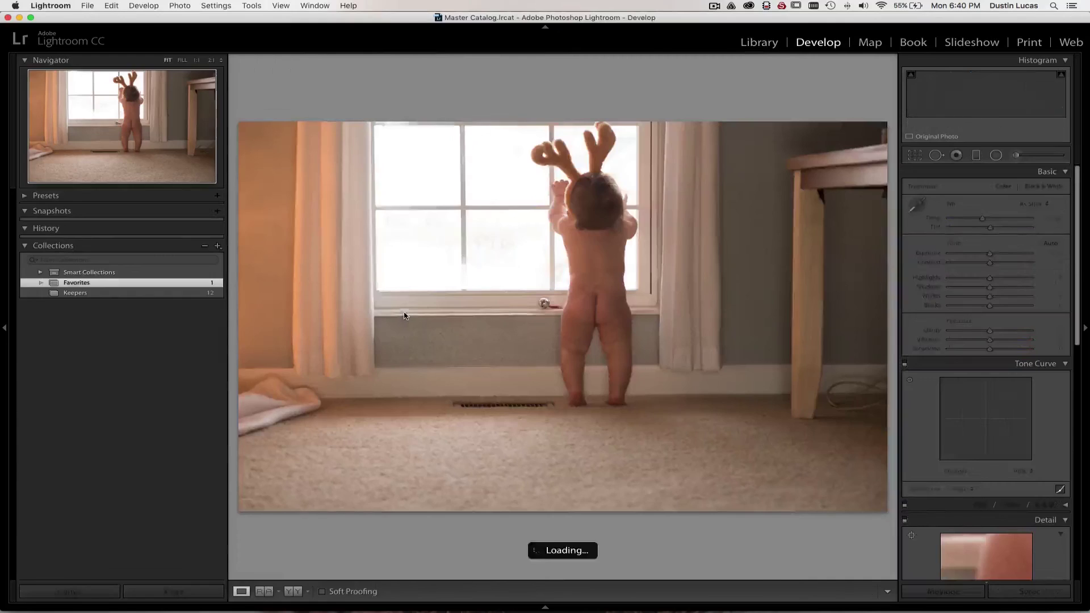
pyautogui.press('y')
pyautogui.press('v')
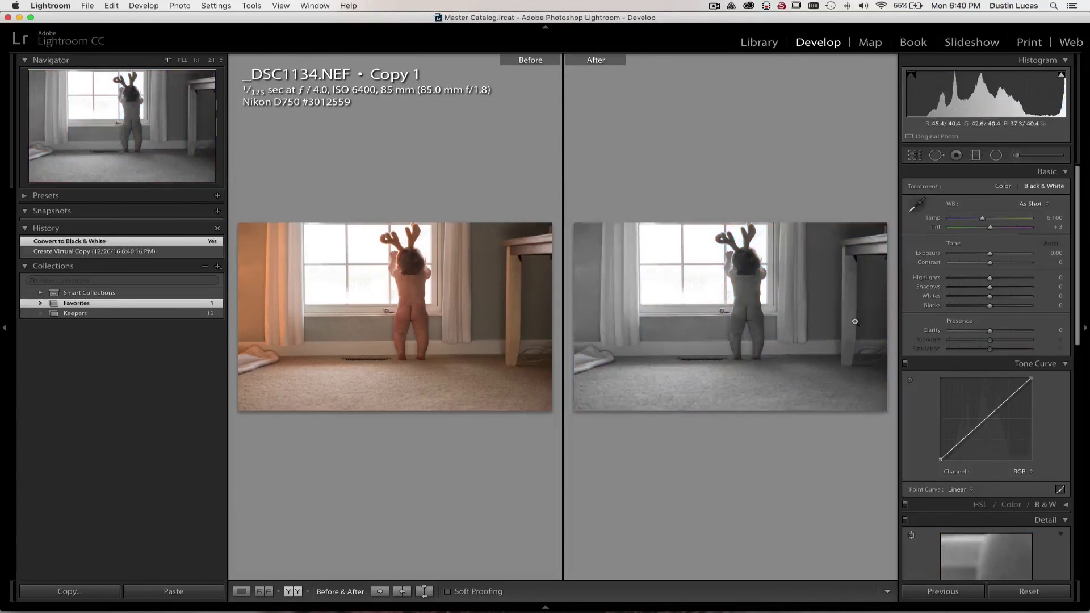
# Step: Apply Auto tone to the black-and-white copy, set Highlights to -29, Shadows to +29 and Blacks to -31, and choose the Medium Contrast point curve
pyautogui.scroll(-2, 1027, 467)
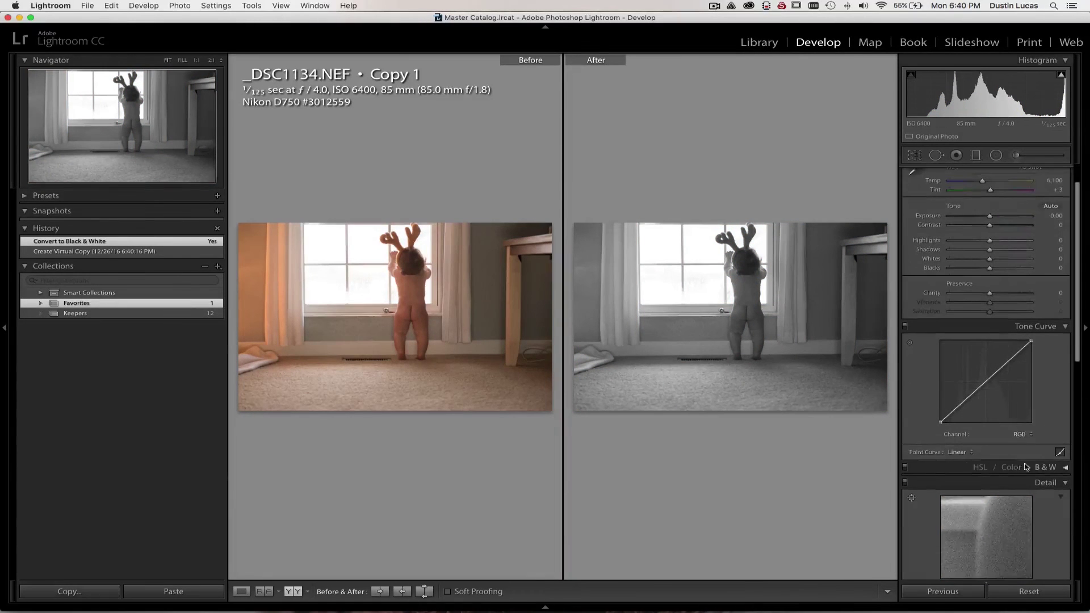
pyautogui.click(958, 469)
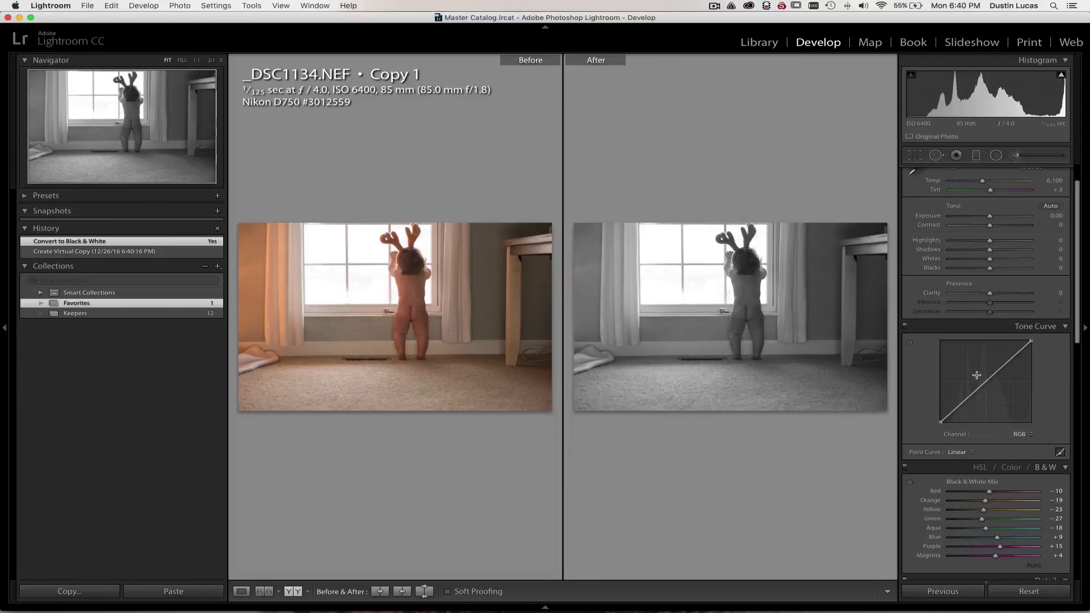
pyautogui.scroll(2, 976, 374)
pyautogui.click(1050, 243)
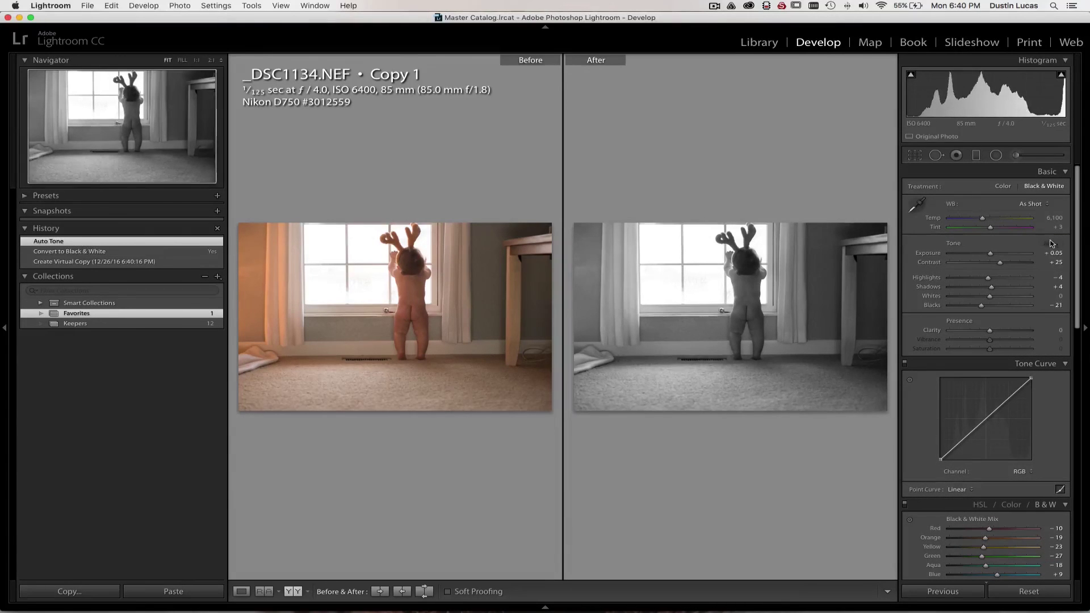
pyautogui.moveTo(987, 278); pyautogui.dragTo(994, 308)
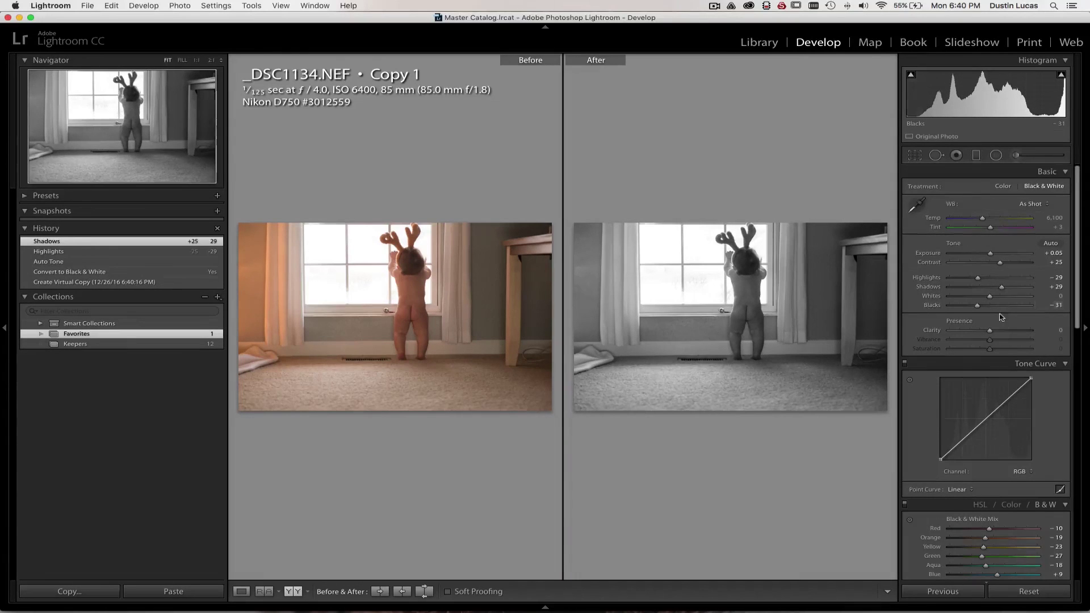
pyautogui.click(960, 486)
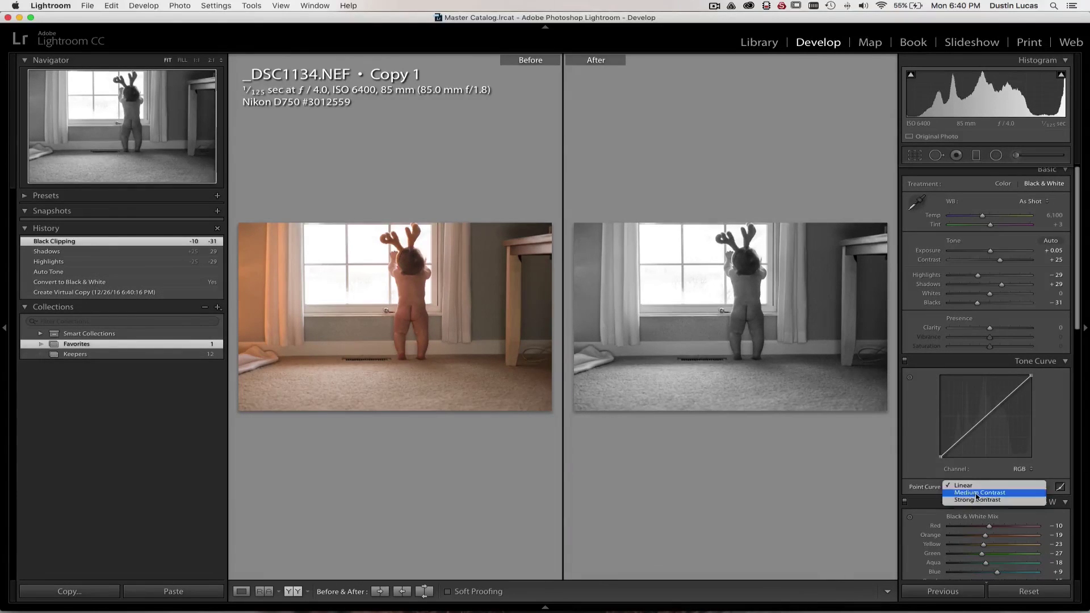
pyautogui.click(977, 492)
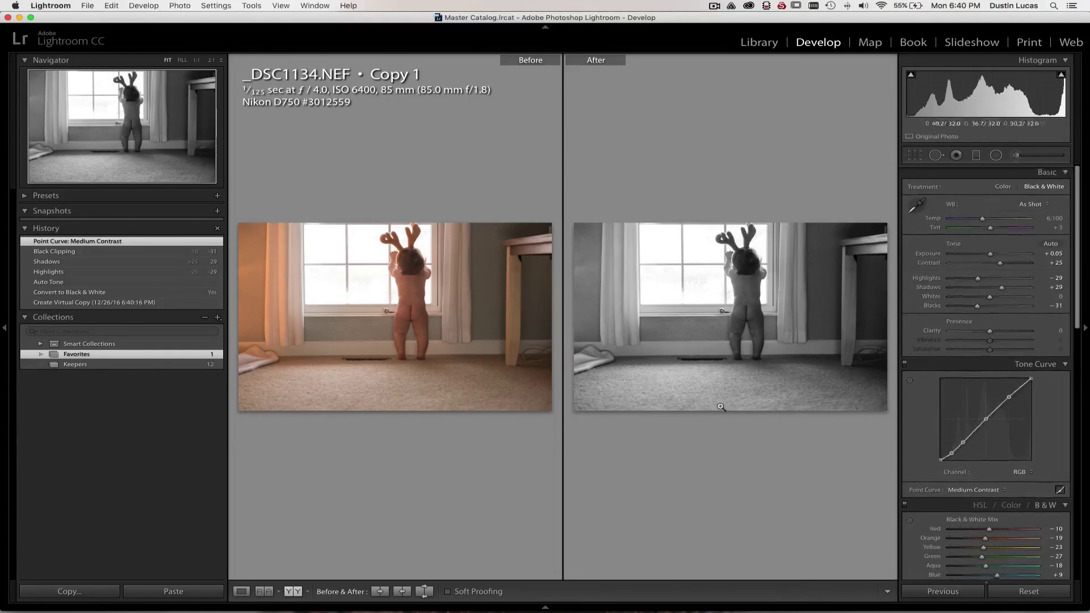
# Step: Go back to the Reindeer Portraits folder and compare the color original of _DSC1134.NEF with its edited copy in the enlarged view
pyautogui.press('g')
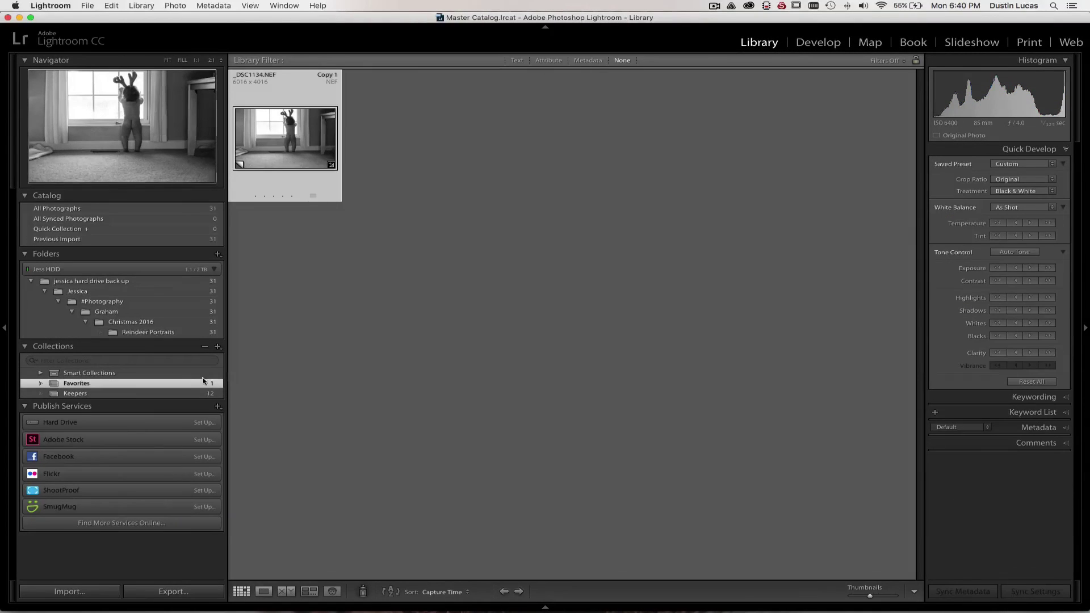
pyautogui.click(145, 332)
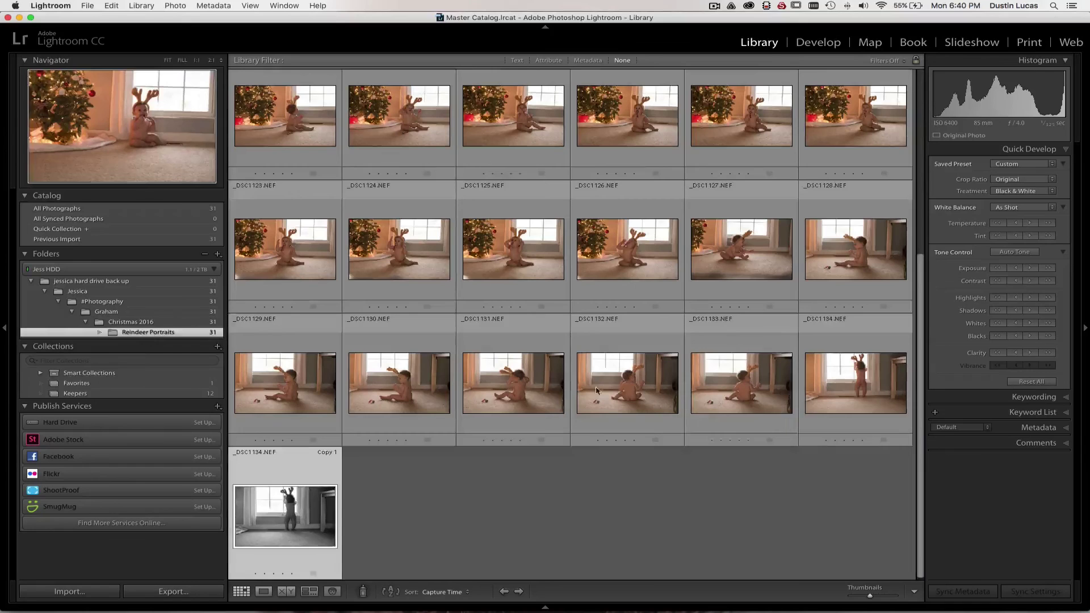
pyautogui.doubleClick(902, 400)
pyautogui.press('Right')
pyautogui.press('Left')
pyautogui.press('g')
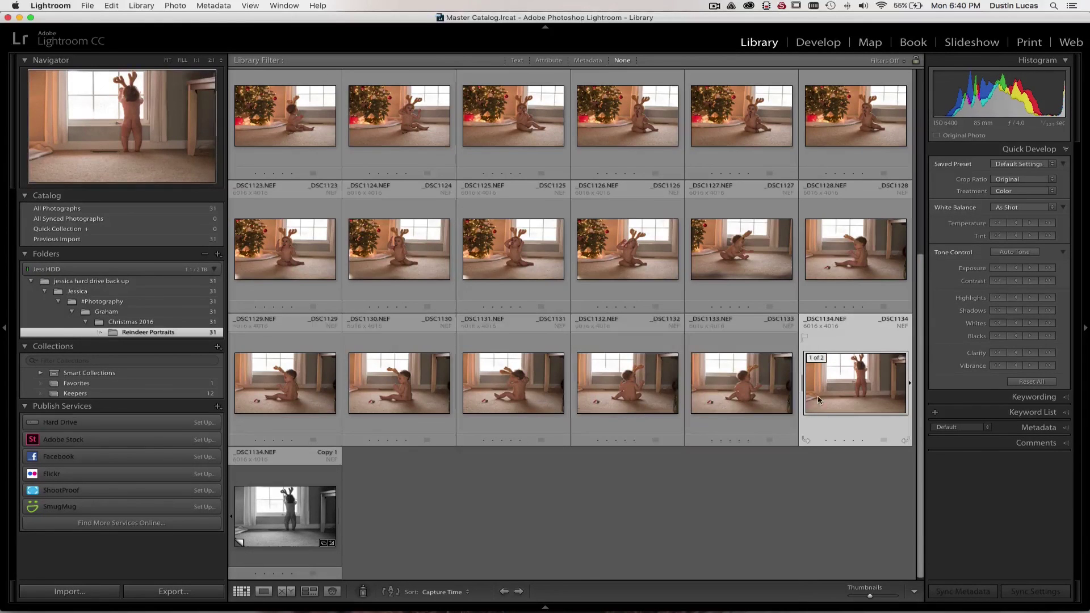
# Step: Reset all develop settings of the black-and-white copy, undo the reset, and return to the photo grid
pyautogui.click(318, 515)
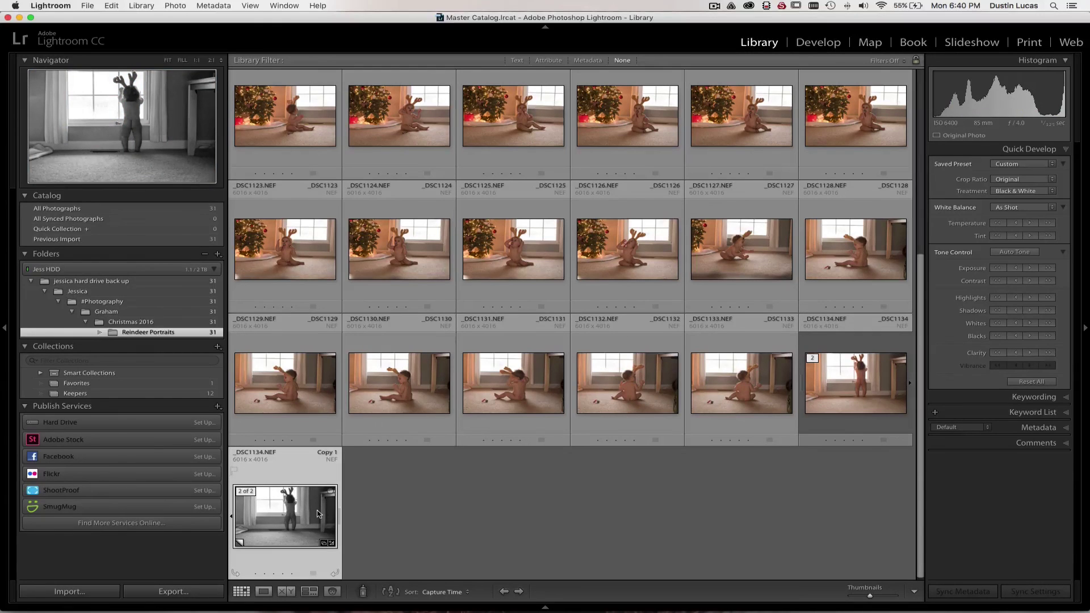
pyautogui.press('d')
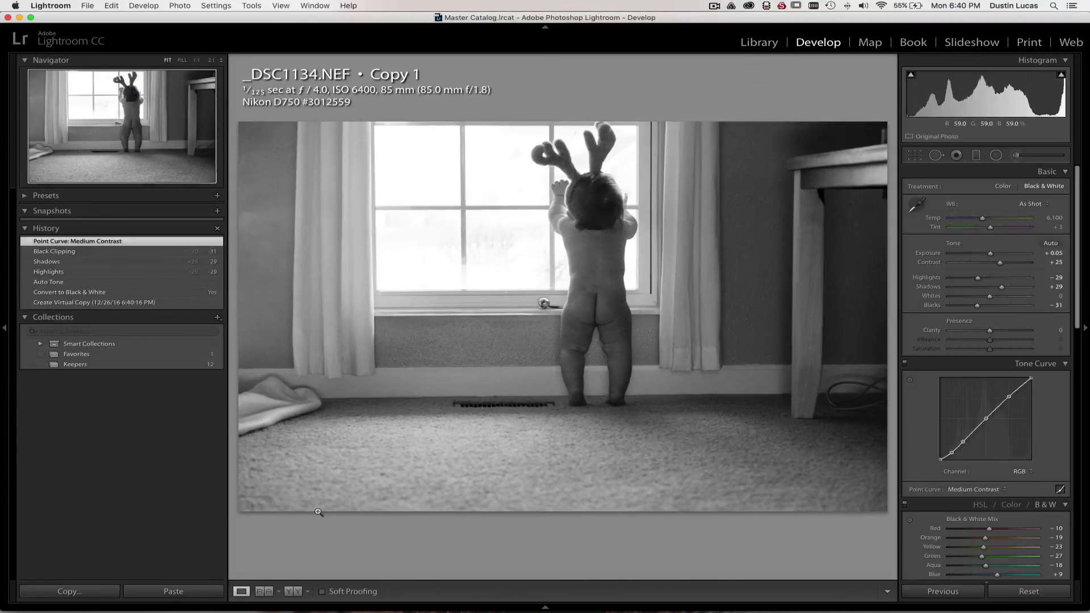
pyautogui.click(1048, 594)
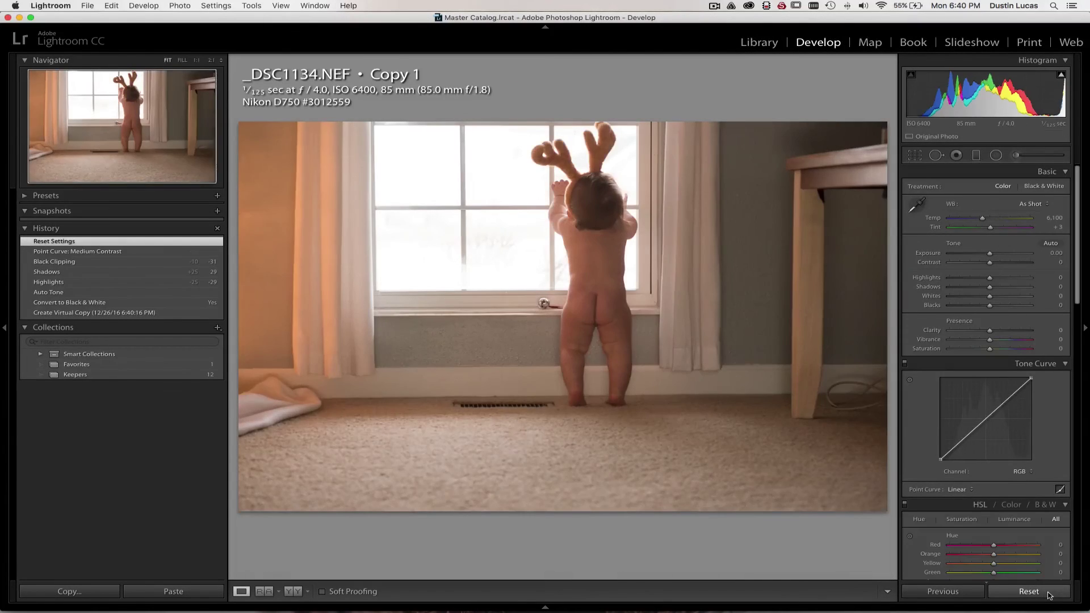
pyautogui.press('super+z')
pyautogui.press('g')
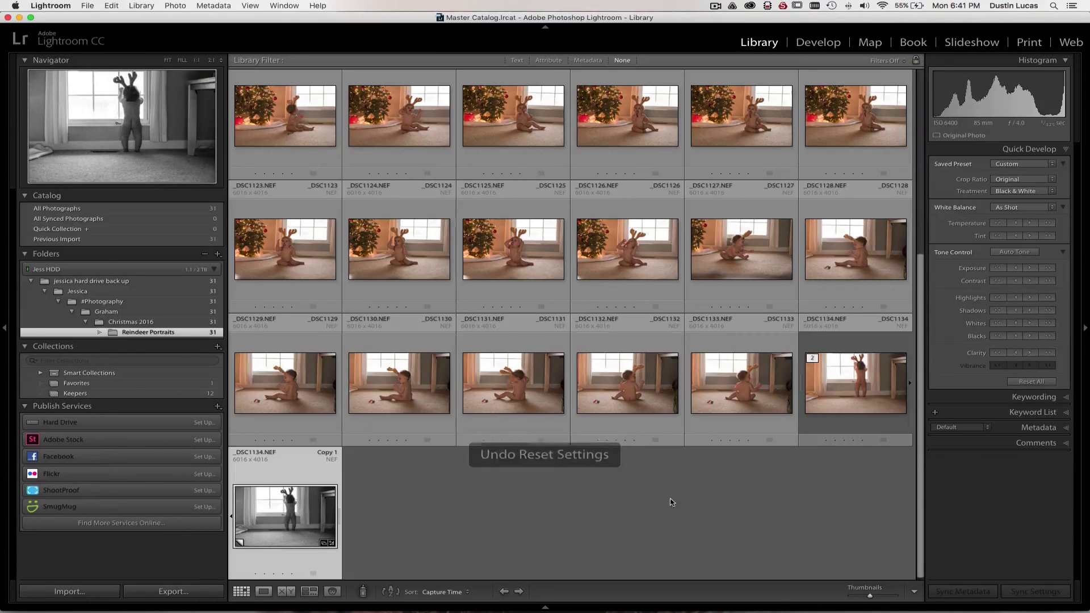
# Step: Check the original _DSC1134.NEF and the Favorites collection, and return to the Reindeer Portraits folder
pyautogui.click(841, 417)
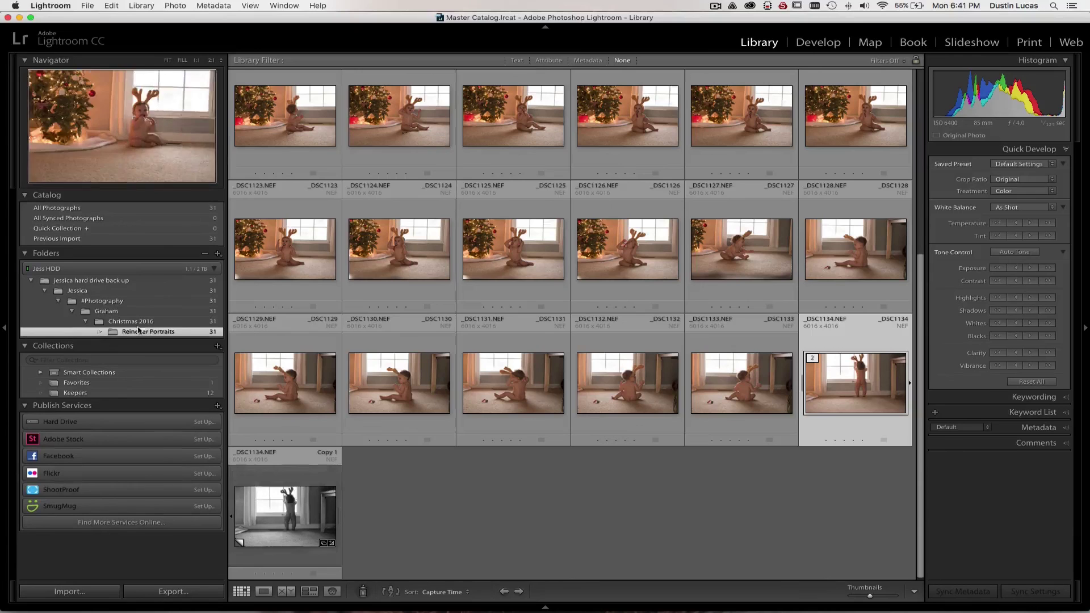
pyautogui.click(91, 384)
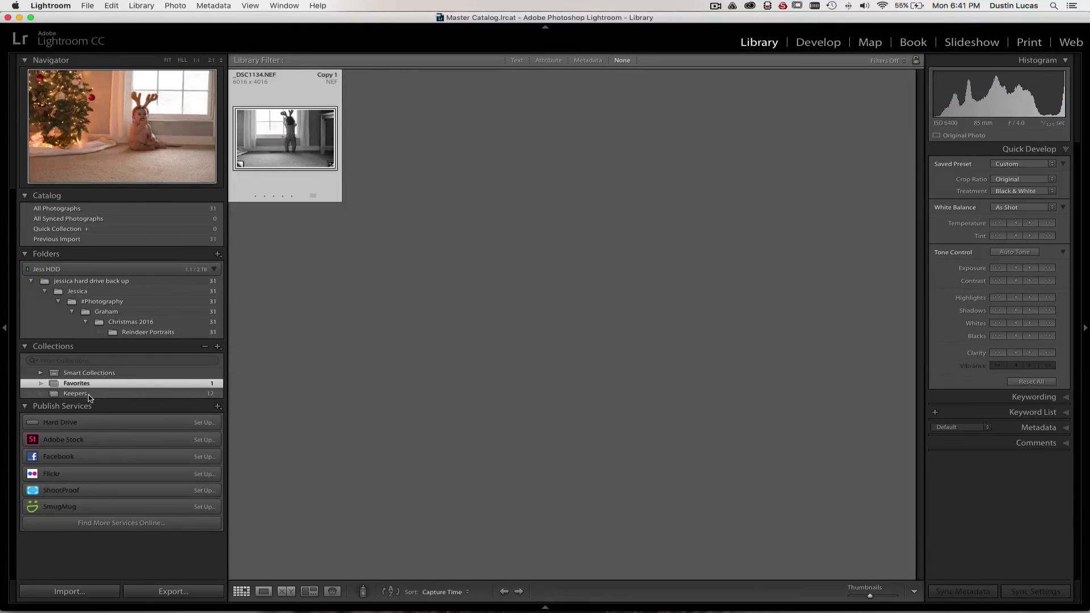
pyautogui.click(139, 333)
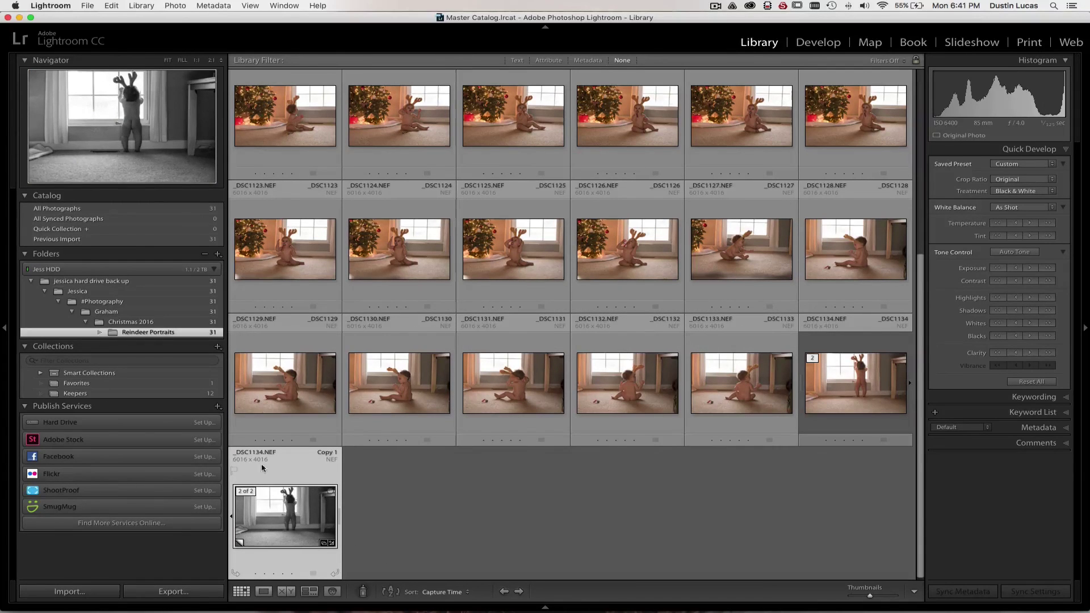
# Step: Switch to Finder, check for _DSC1134.NEF in the Reindeer Portraits folder on the drive, and return to Lightroom with no photo selected
pyautogui.press('super+Tab')
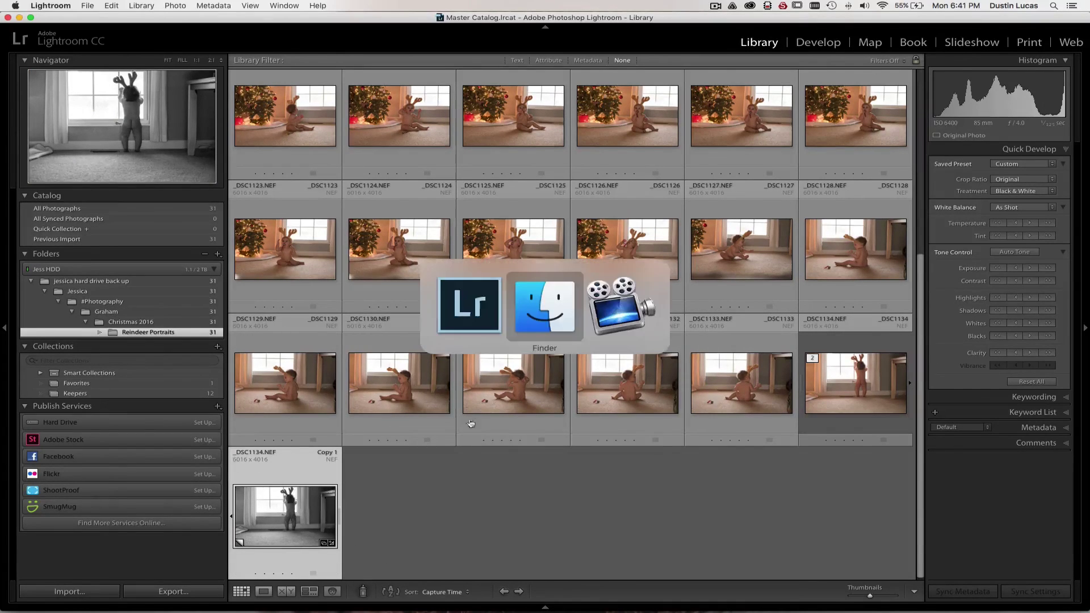
pyautogui.click(544, 326)
pyautogui.scroll(-5, 857, 443)
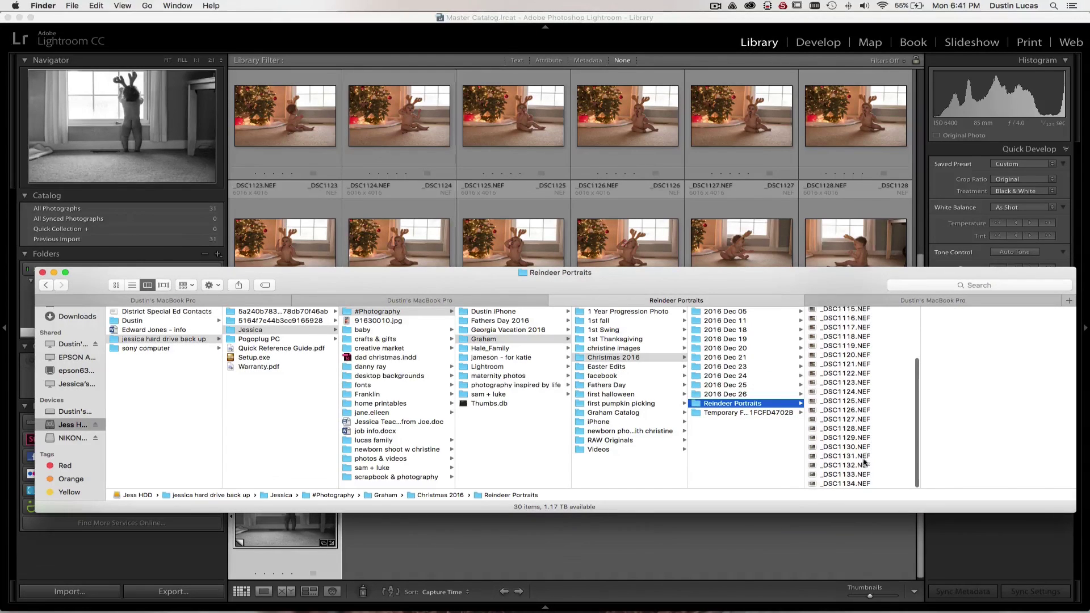
pyautogui.click(854, 484)
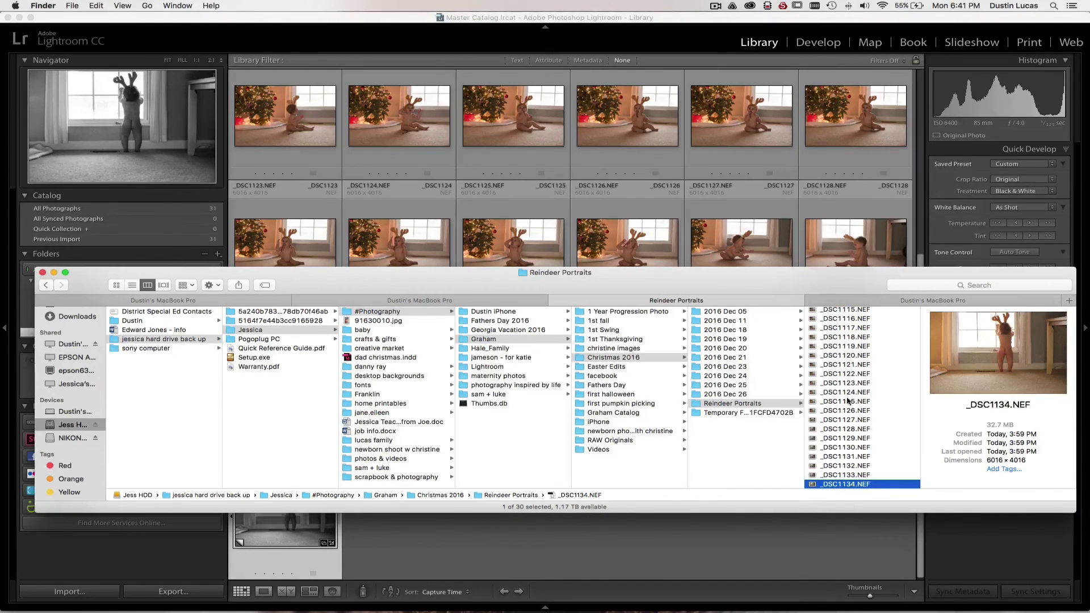
pyautogui.click(527, 534)
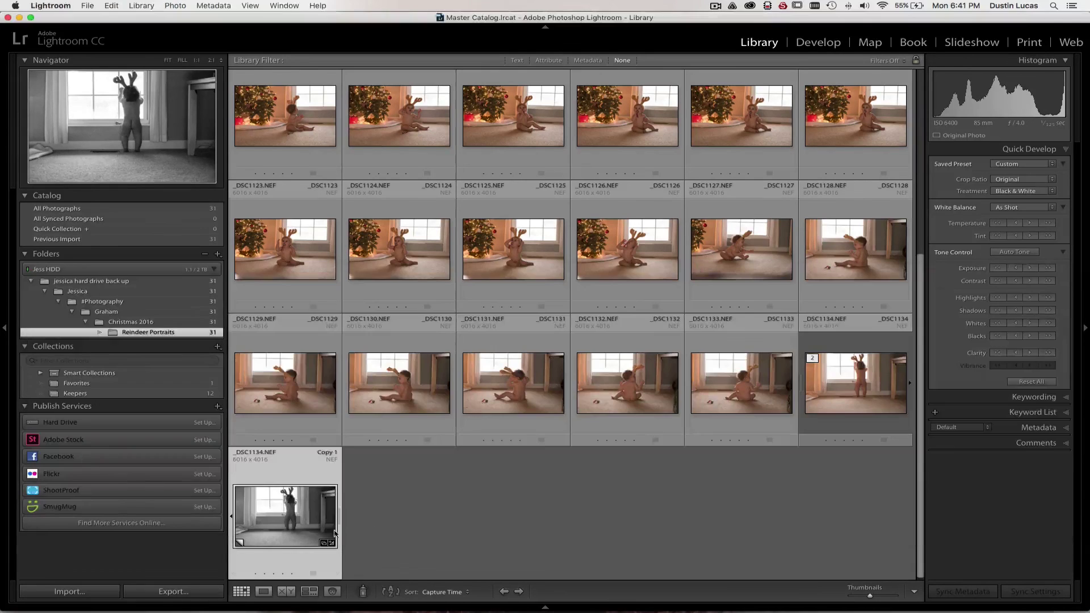
pyautogui.click(734, 474)
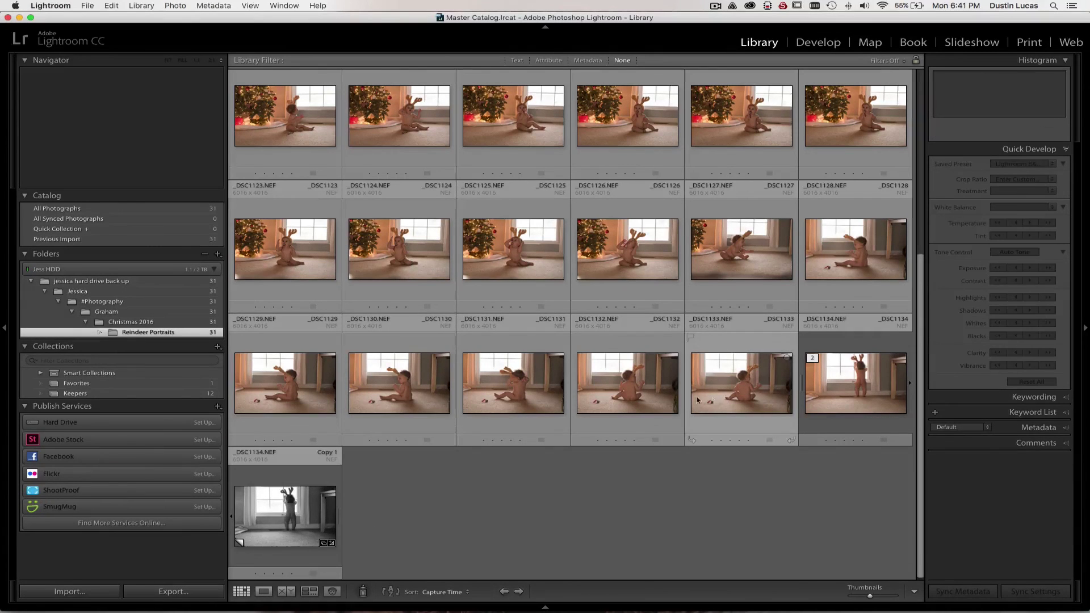
# Step: Create a top-level collection set named with the child's first name
pyautogui.scroll(2, 514, 380)
pyautogui.scroll(-2, 514, 380)
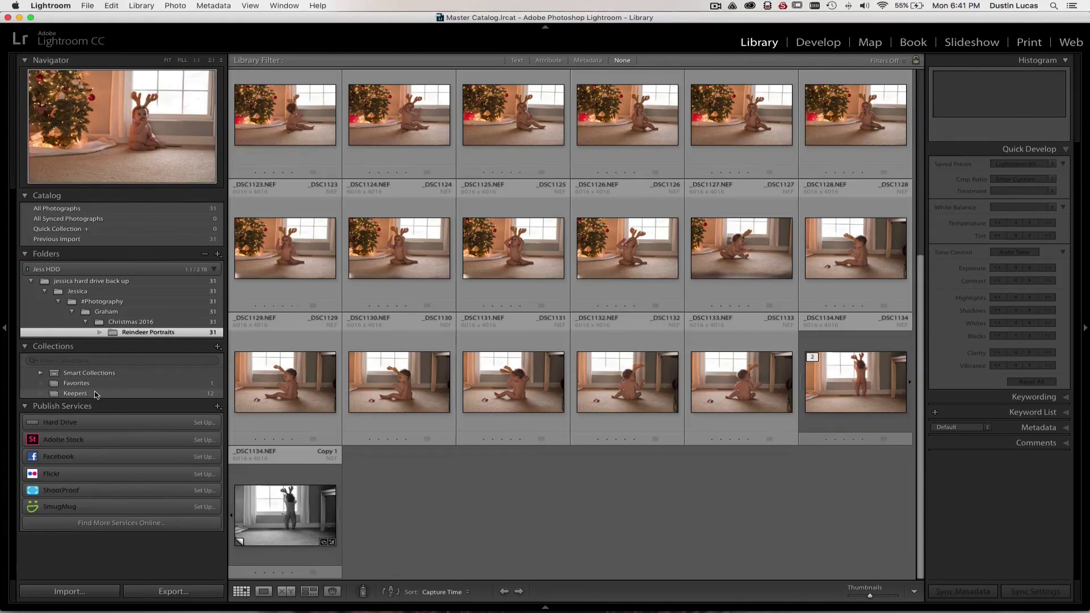
pyautogui.click(217, 346)
pyautogui.click(261, 376)
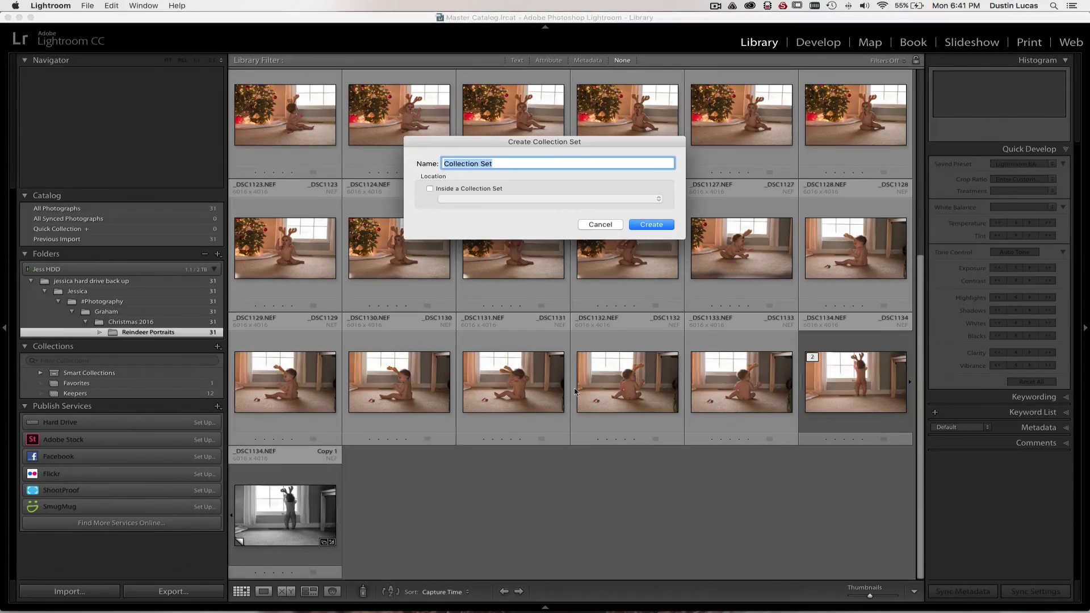
pyautogui.write('Graham')
pyautogui.click(648, 229)
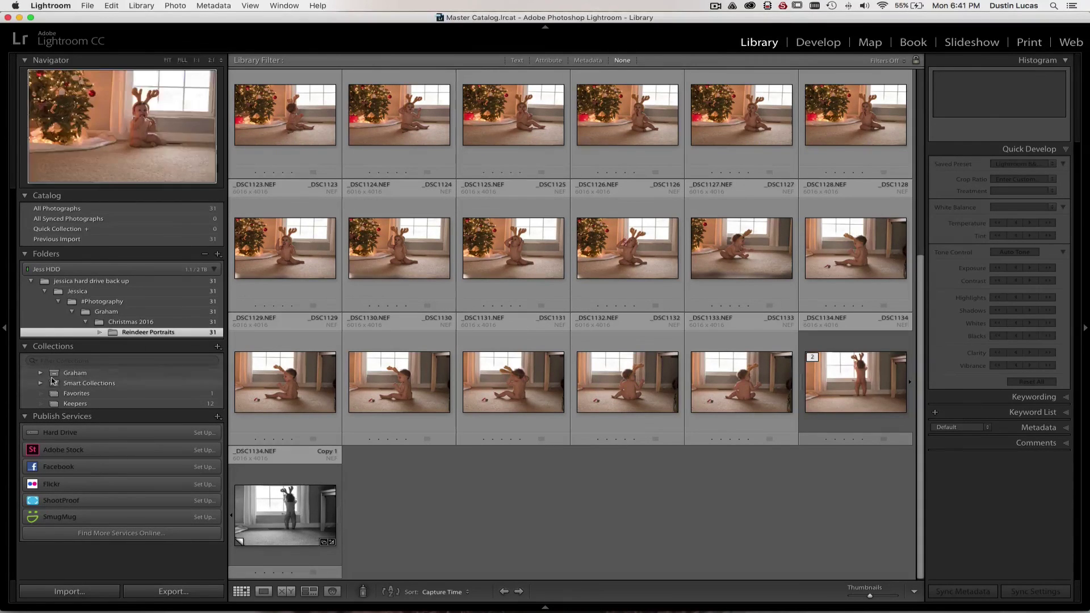
# Step: Move the Favorites and Keepers collections into the child's collection set, view Keepers, and collapse the set
pyautogui.moveTo(77, 397); pyautogui.dragTo(77, 376)
pyautogui.click(88, 394)
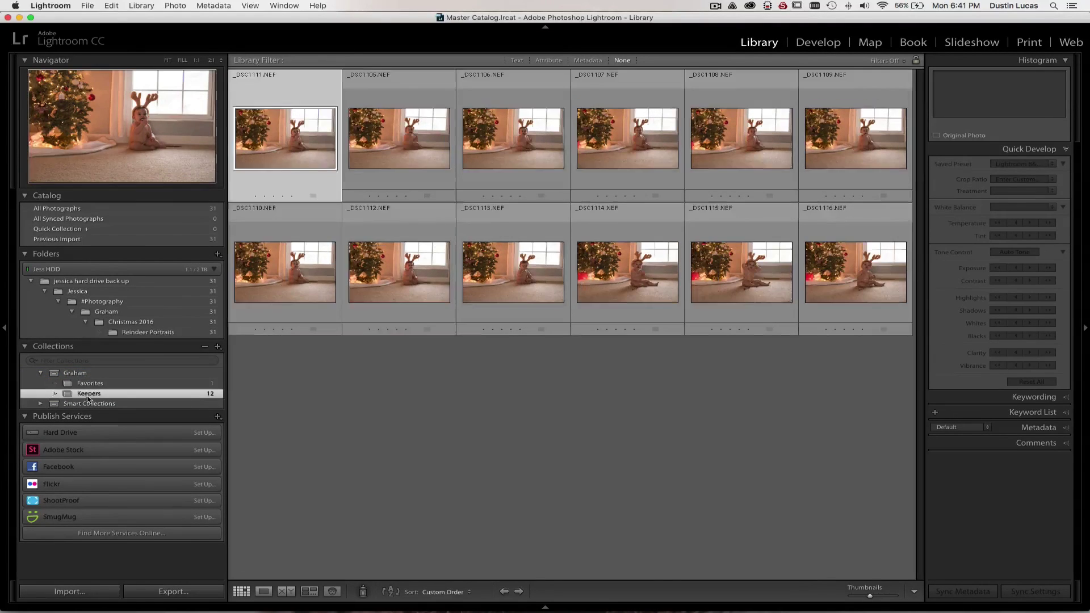
pyautogui.click(49, 374)
pyautogui.click(41, 374)
pyautogui.click(42, 374)
pyautogui.click(41, 374)
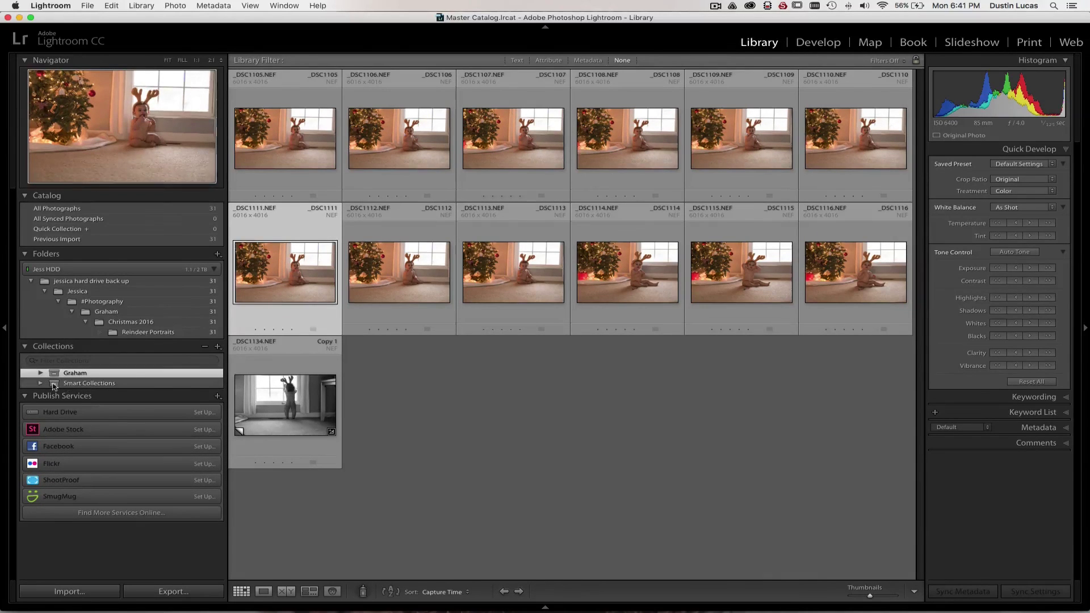
# Step: Create a second collection set named Prints, not nested inside another collection set
pyautogui.click(217, 346)
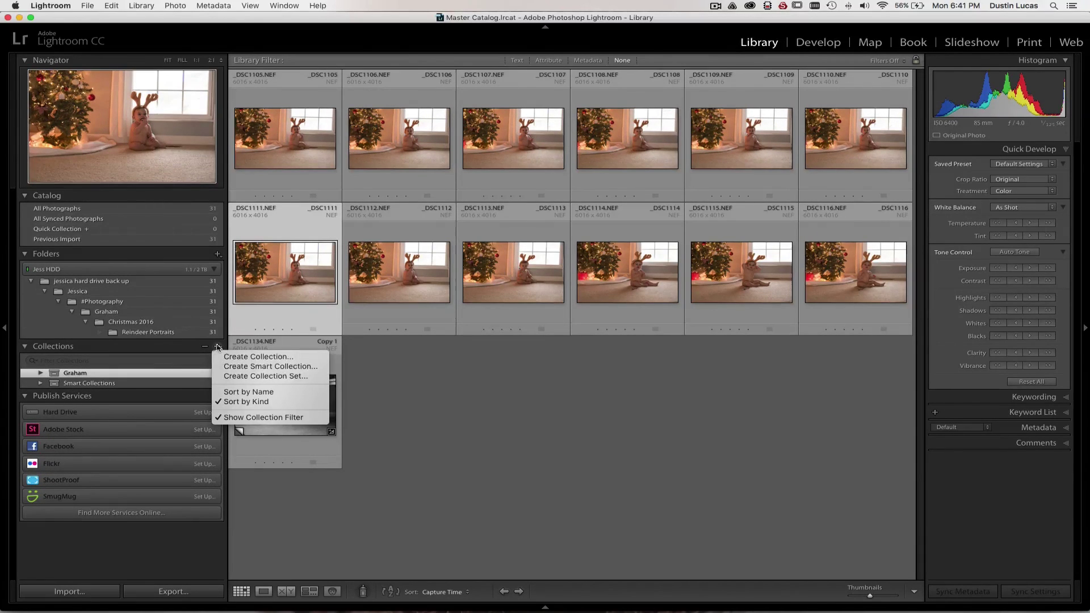
pyautogui.click(248, 376)
pyautogui.write('Prints')
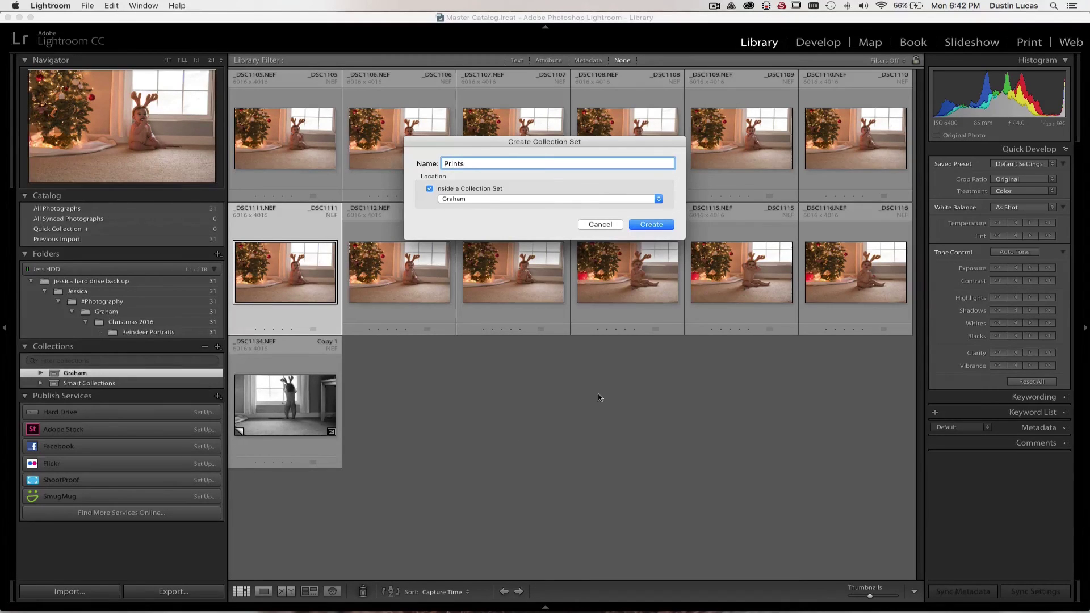
pyautogui.click(430, 190)
pyautogui.click(632, 226)
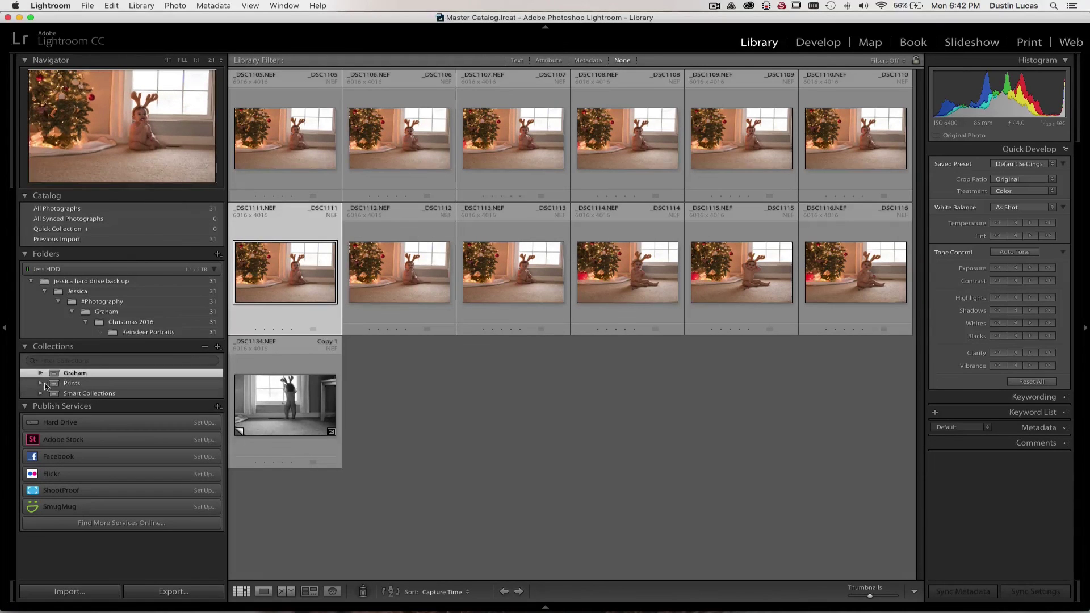
# Step: Copy the Favorites collection from the child's set into the Prints set and compare the contents of both Favorites collections
pyautogui.click(42, 383)
pyautogui.click(40, 373)
pyautogui.click(41, 373)
pyautogui.click(40, 373)
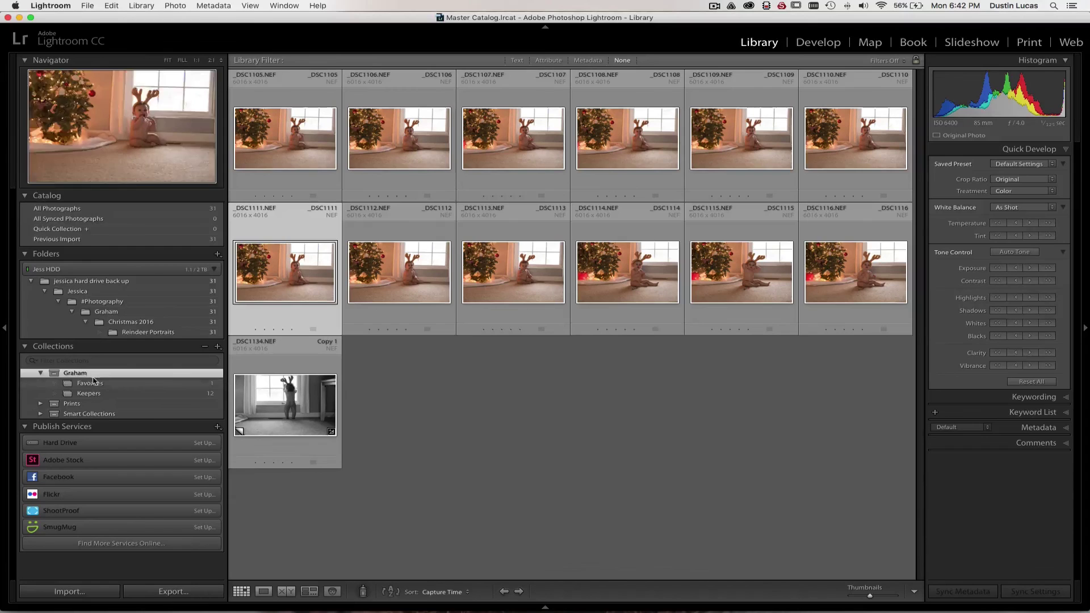
pyautogui.moveTo(98, 386); pyautogui.dragTo(74, 404)
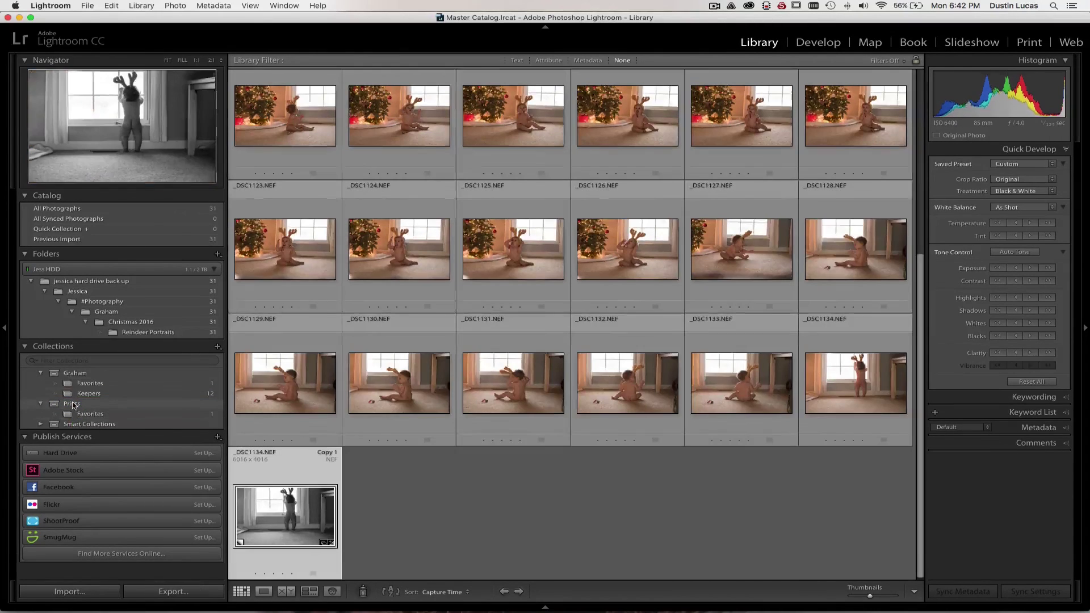
pyautogui.click(90, 414)
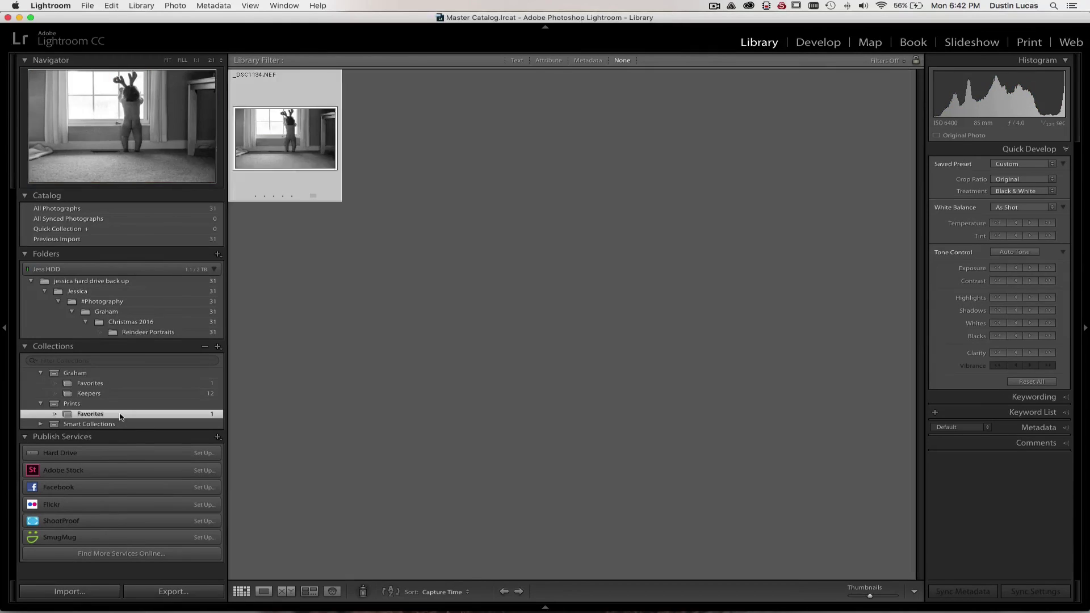
pyautogui.click(119, 385)
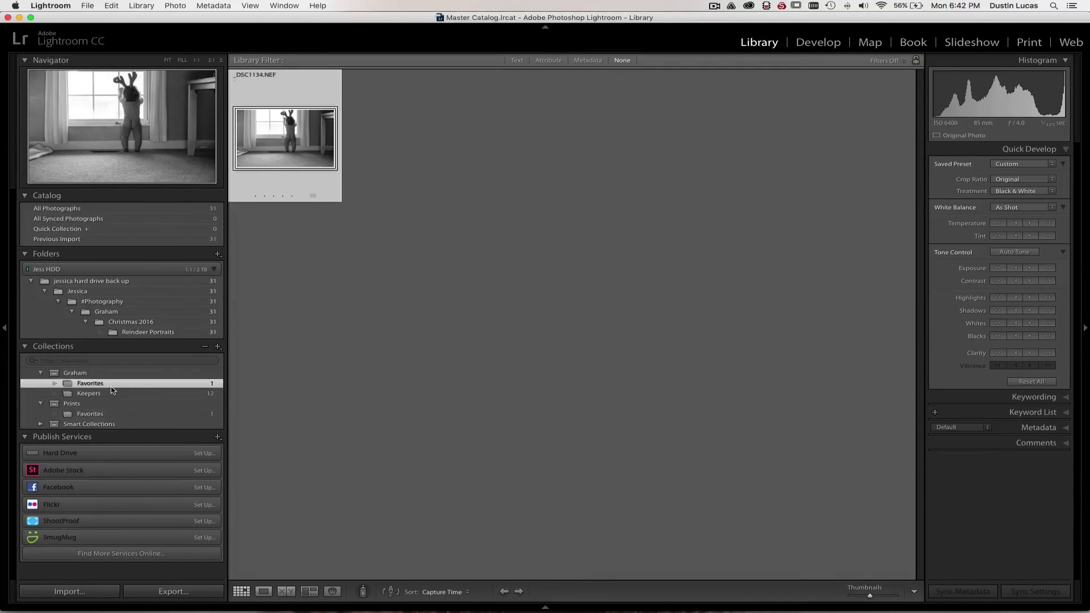
pyautogui.click(99, 414)
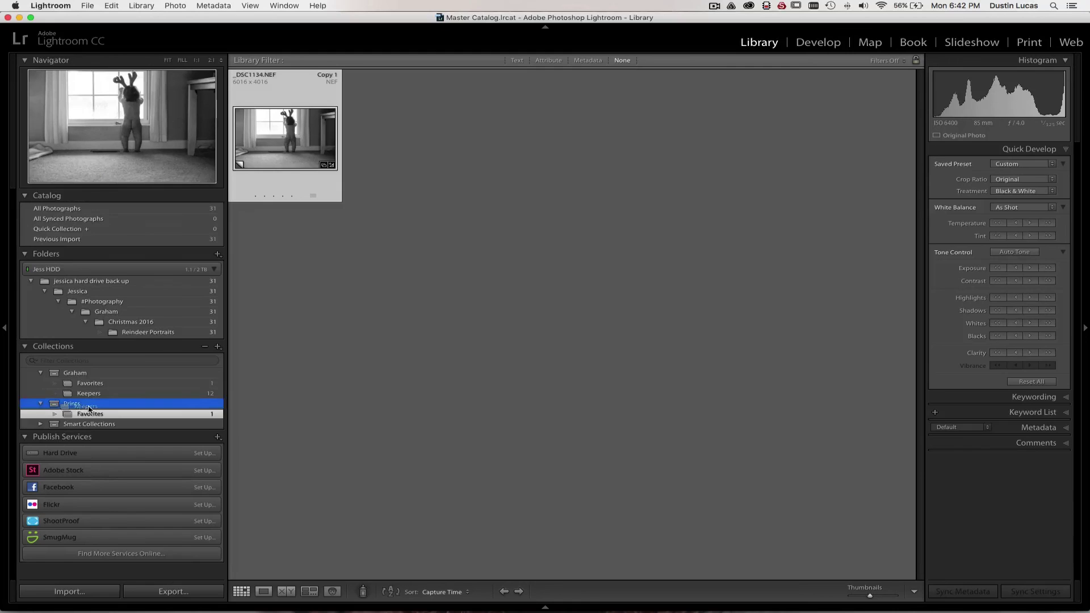
# Step: Copy the Keepers collection into the Prints set, undoing any plain move, and view the copied collection
pyautogui.moveTo(89, 408); pyautogui.dragTo(89, 409)
pyautogui.press('super+z')
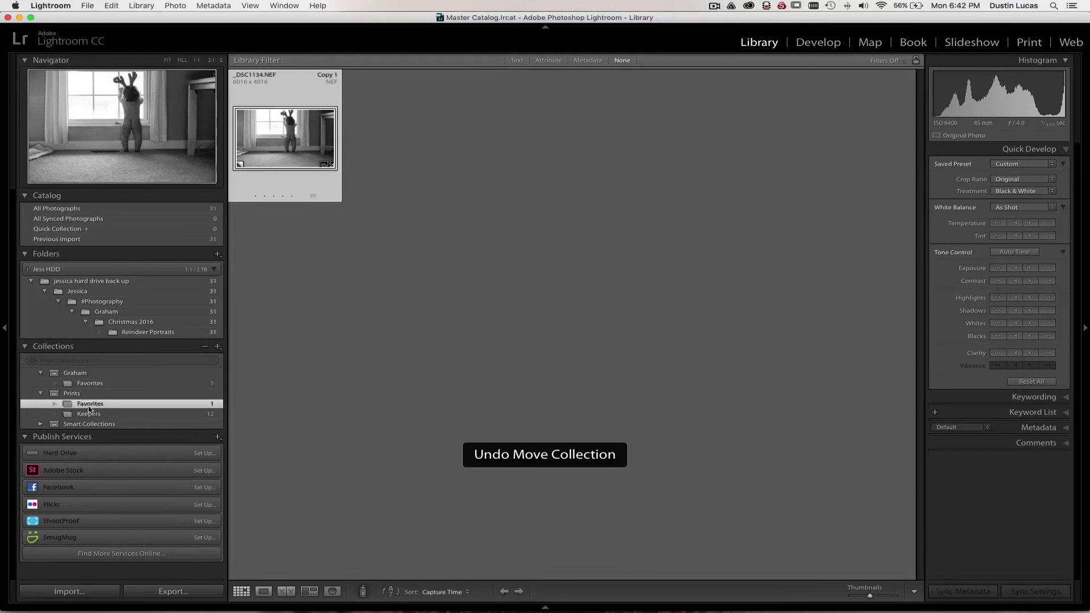
pyautogui.press('alt')
pyautogui.click(88, 393)
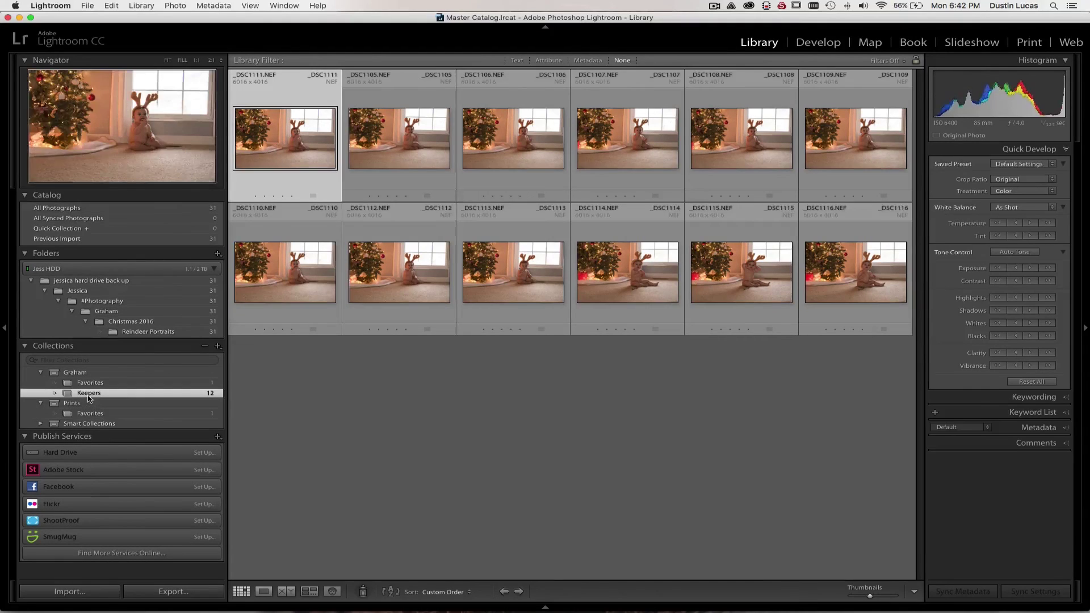
pyautogui.moveTo(85, 393); pyautogui.dragTo(75, 403)
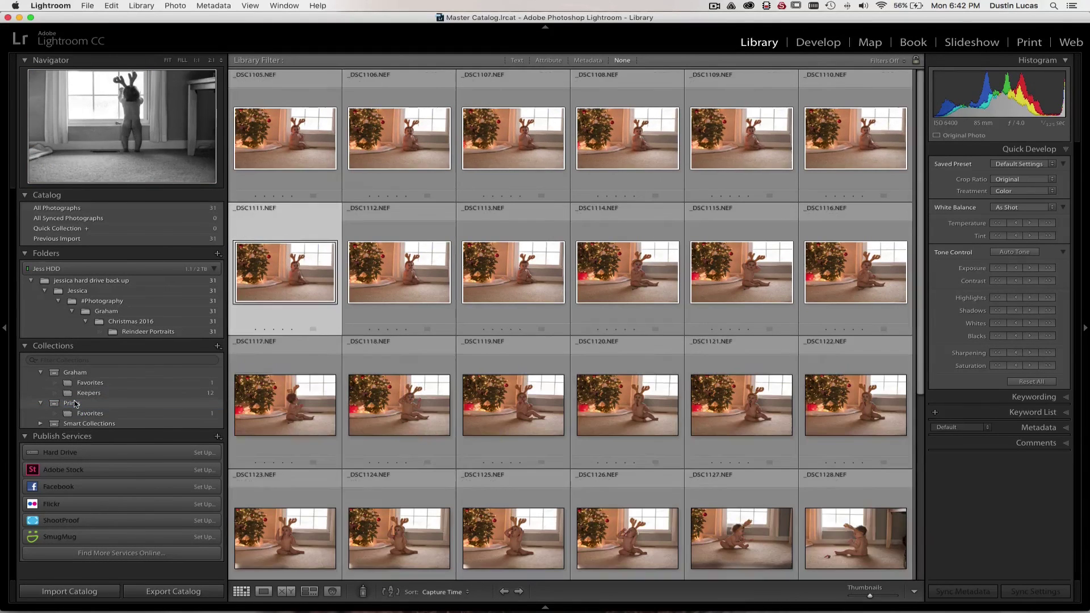
pyautogui.click(105, 425)
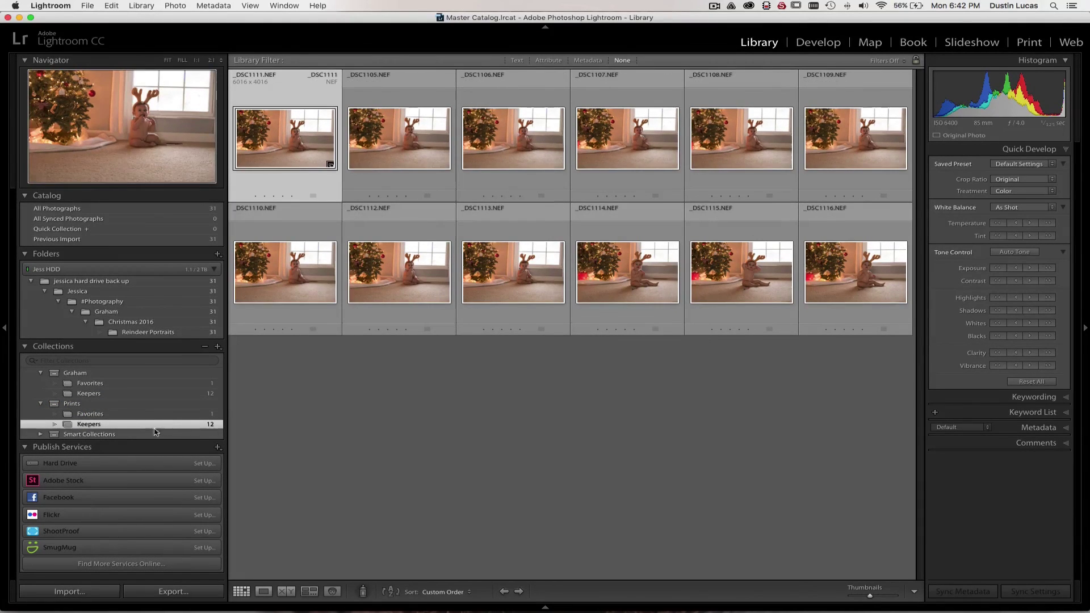
# Step: Collapse both collection sets, look over the photos in Prints, and check the Reindeer Portraits folder including the black-and-white copy
pyautogui.click(41, 373)
pyautogui.doubleClick(42, 383)
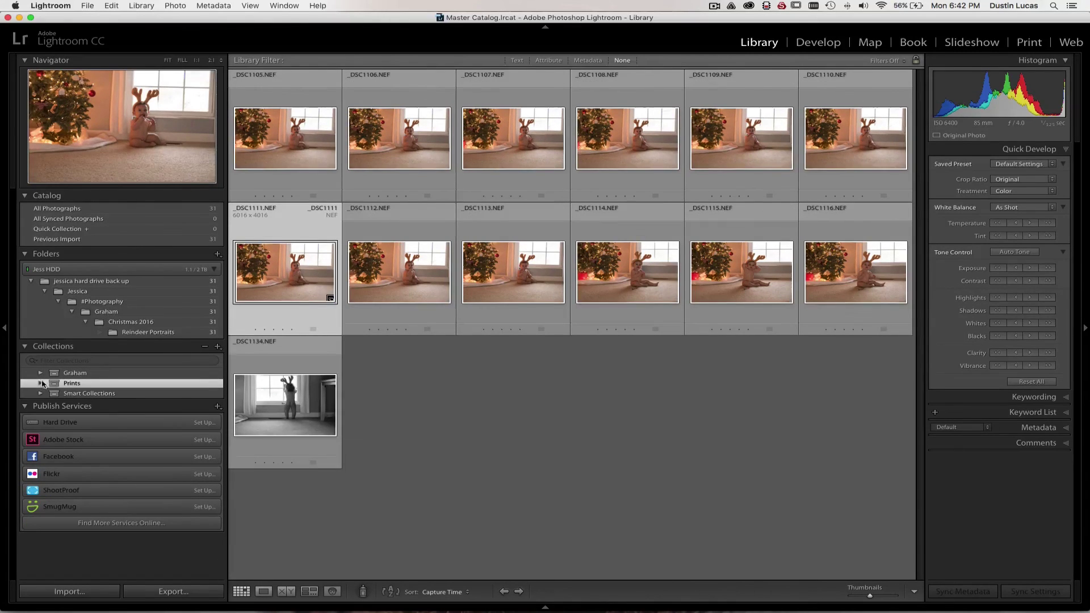
pyautogui.click(392, 426)
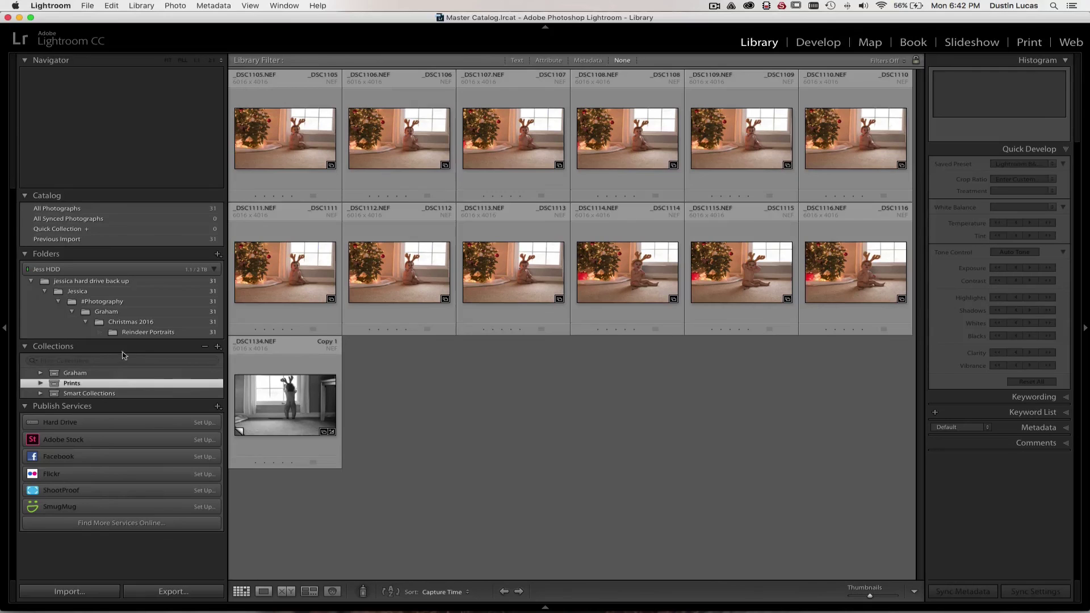
pyautogui.click(145, 332)
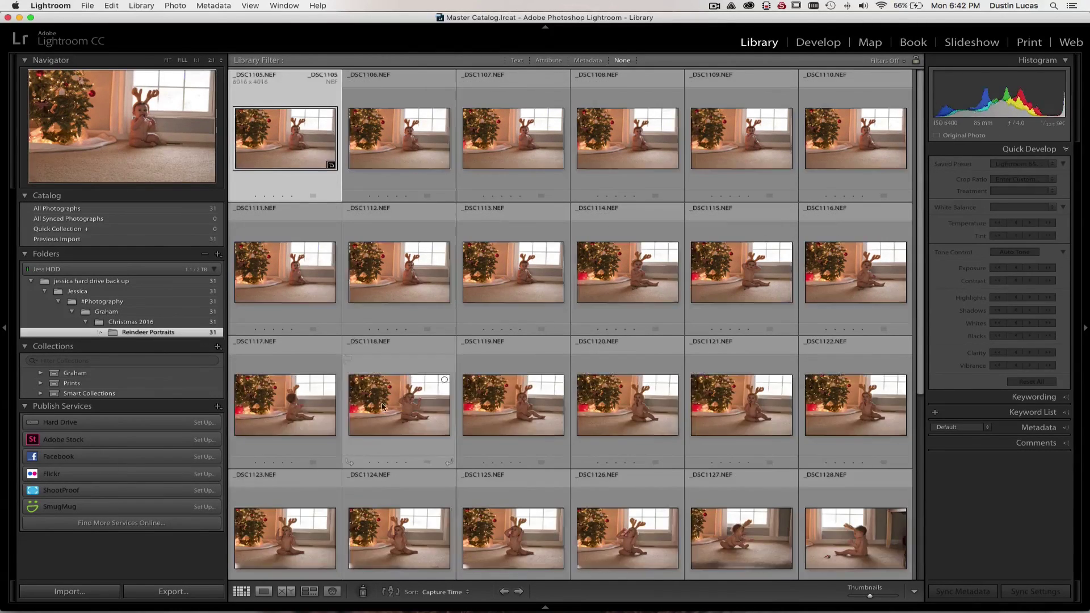
pyautogui.scroll(-5, 378, 404)
pyautogui.click(269, 511)
pyautogui.scroll(5, 395, 473)
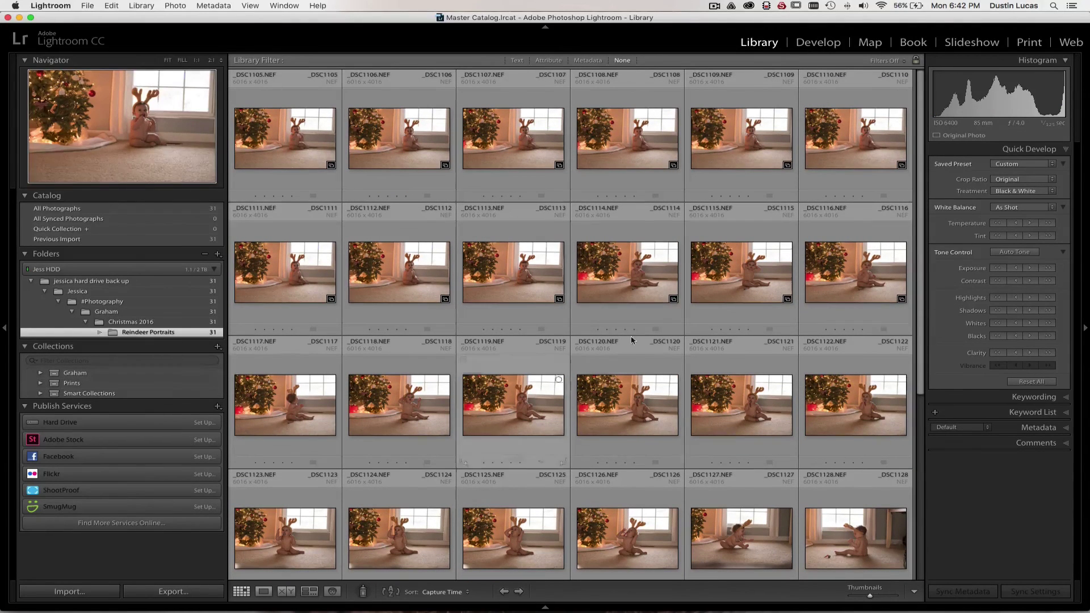
# Step: Build 1:1 previews for the six photos _DSC1105.NEF through _DSC1110.NEF in the Reindeer Portraits folder
pyautogui.click(325, 146)
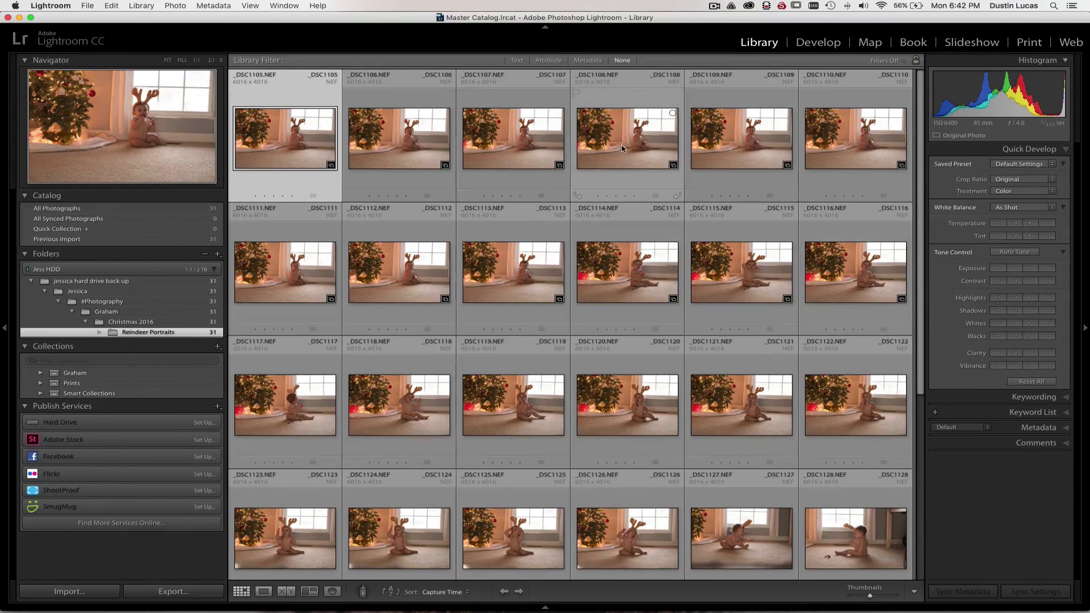
pyautogui.keyDown('shift'); pyautogui.click(850, 139); pyautogui.keyUp('shift')
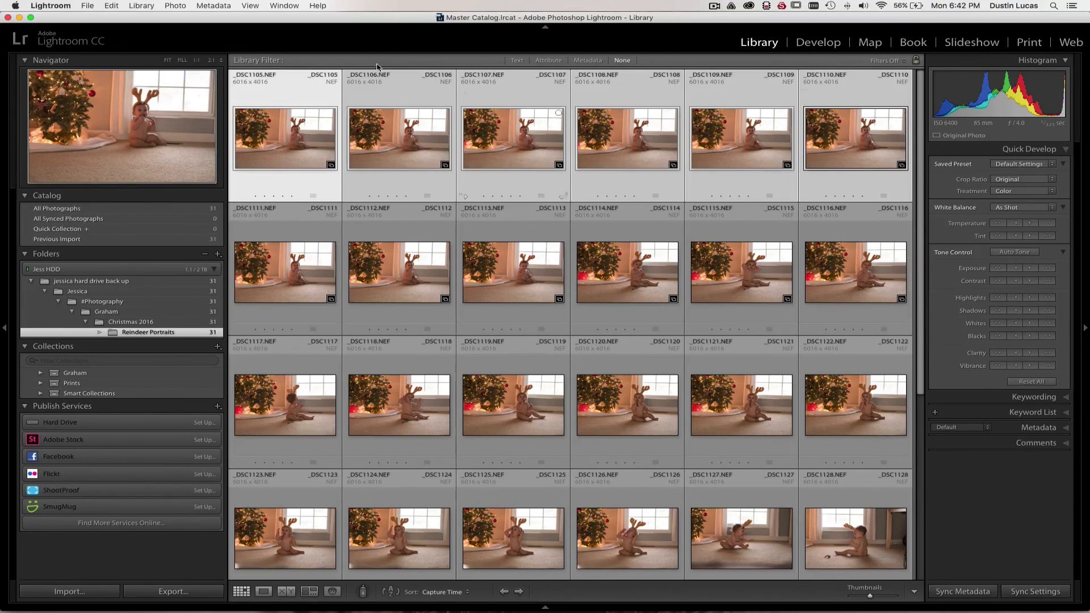
pyautogui.click(141, 5)
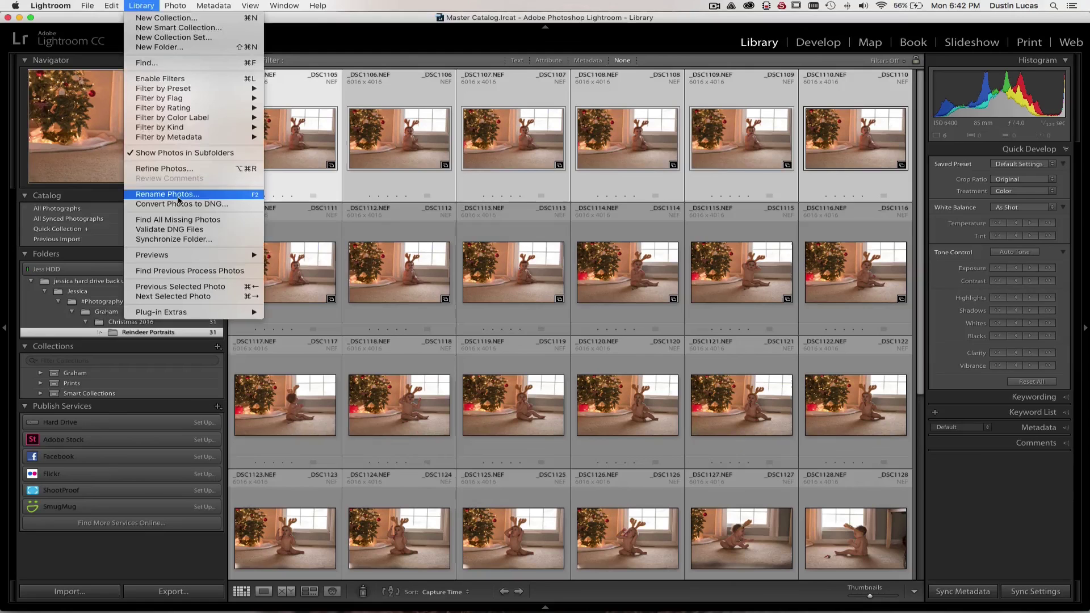
pyautogui.moveTo(186, 256)
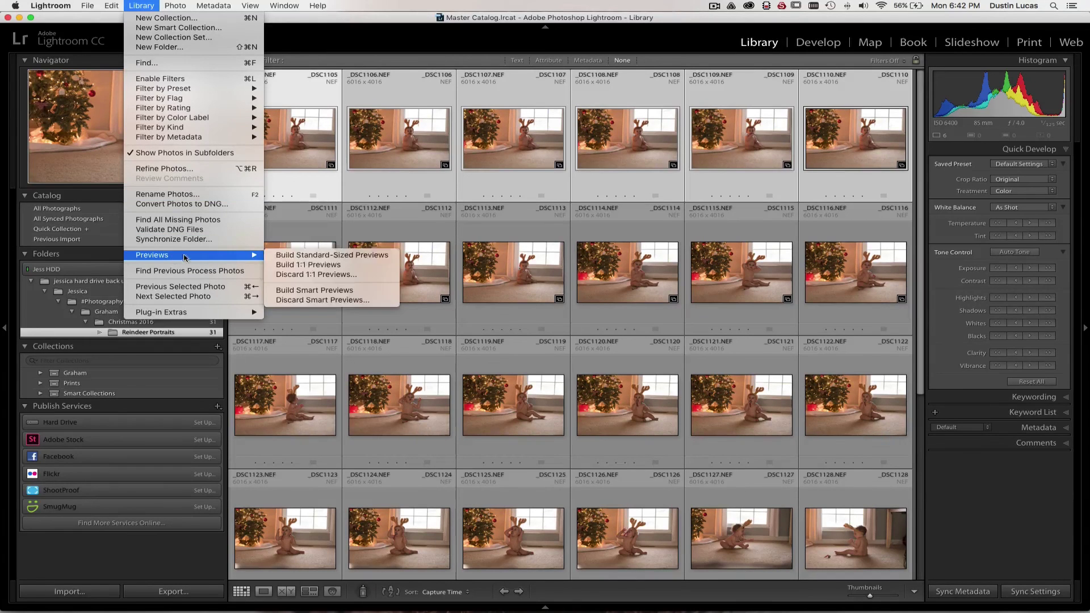
pyautogui.click(321, 265)
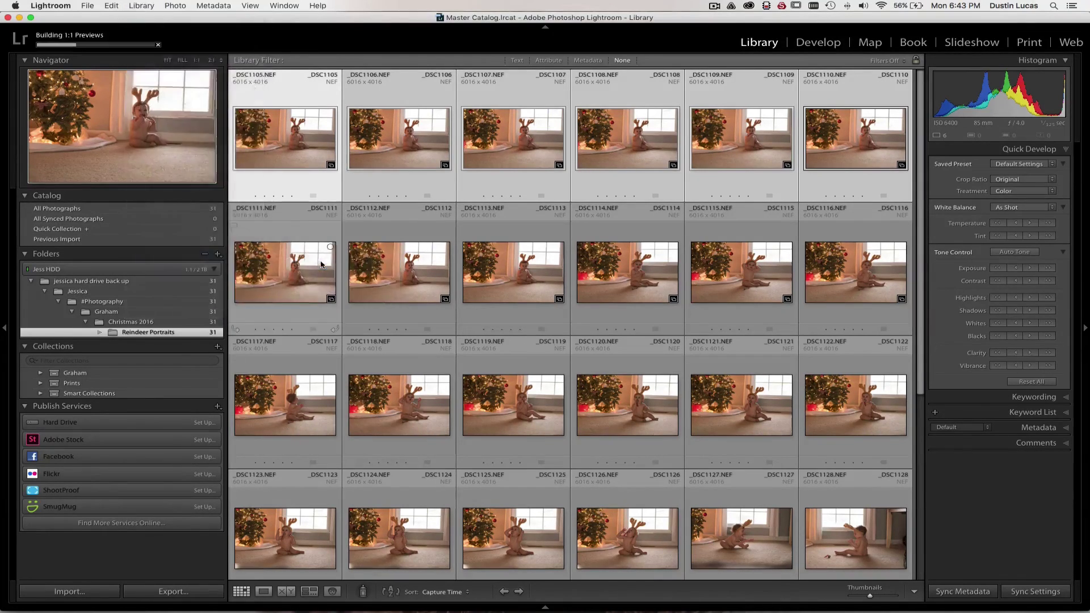
pyautogui.click(146, 46)
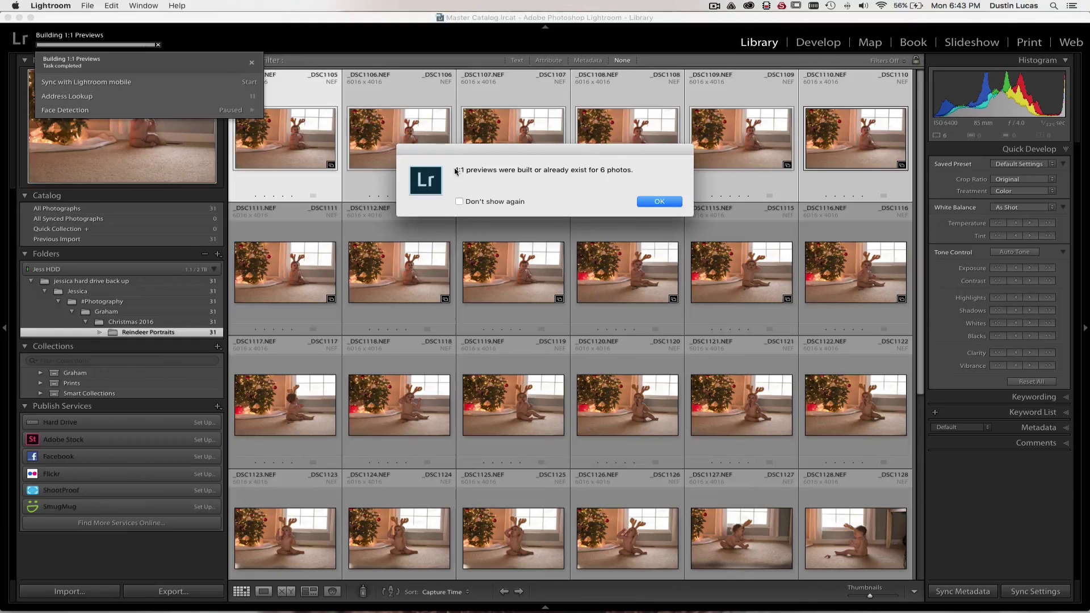
pyautogui.click(658, 202)
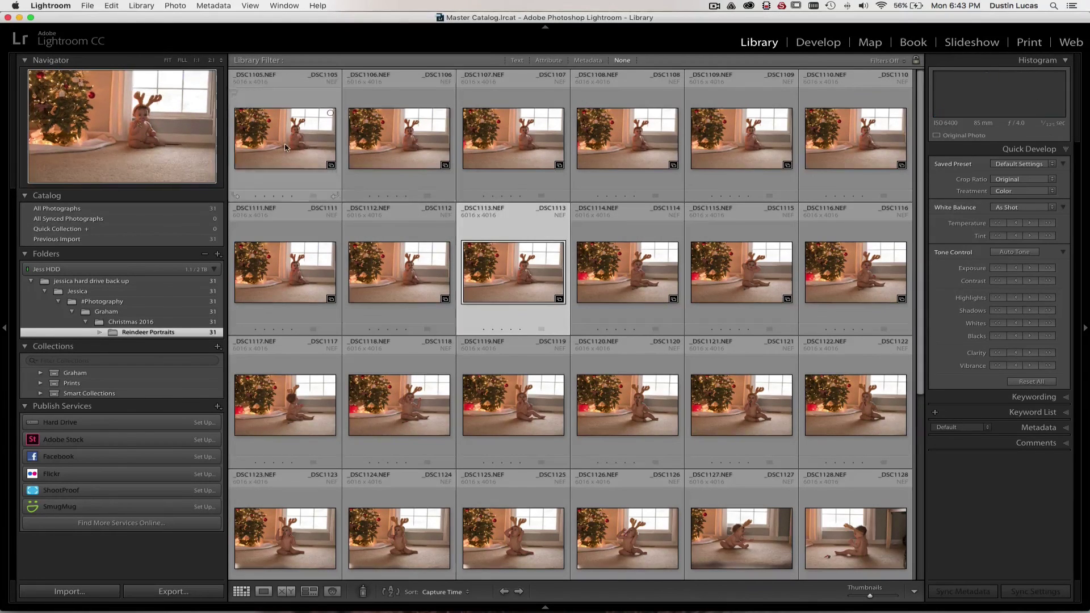
# Step: Zoom in to the face in _DSC1105.NEF, step through the following photos at that zoom, and return to the grid
pyautogui.doubleClick(287, 148)
pyautogui.doubleClick(586, 338)
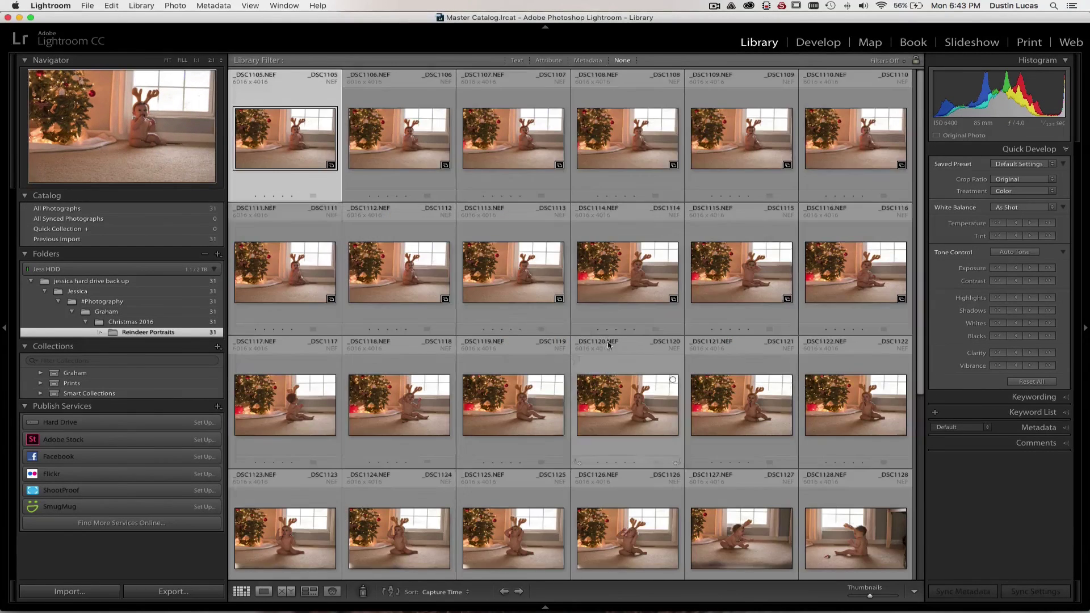
pyautogui.doubleClick(265, 153)
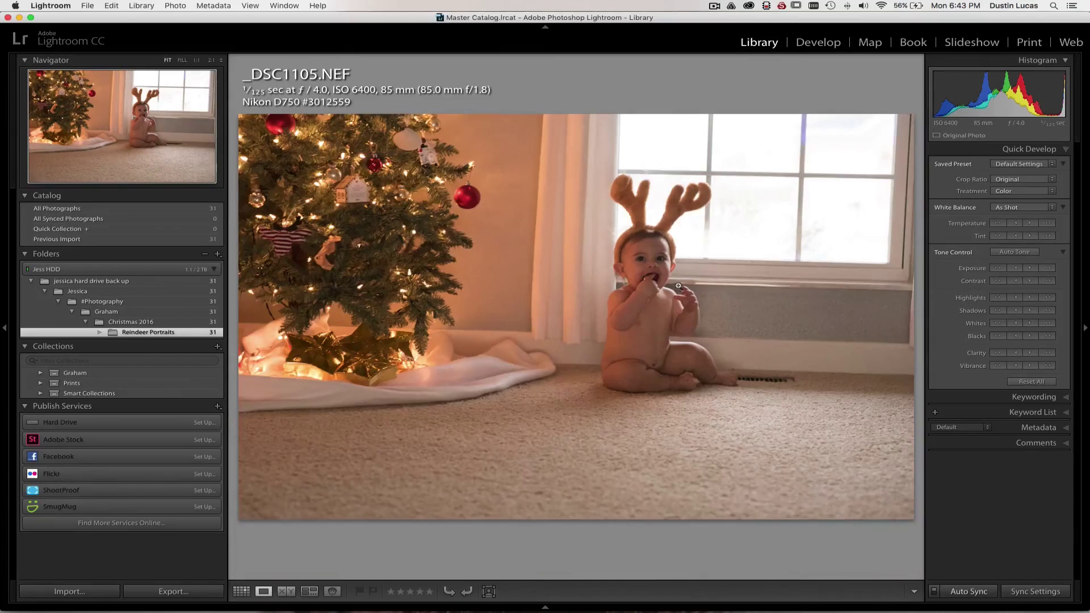
pyautogui.click(641, 264)
pyautogui.press('Right')
pyautogui.press('Right')
pyautogui.press('Right')
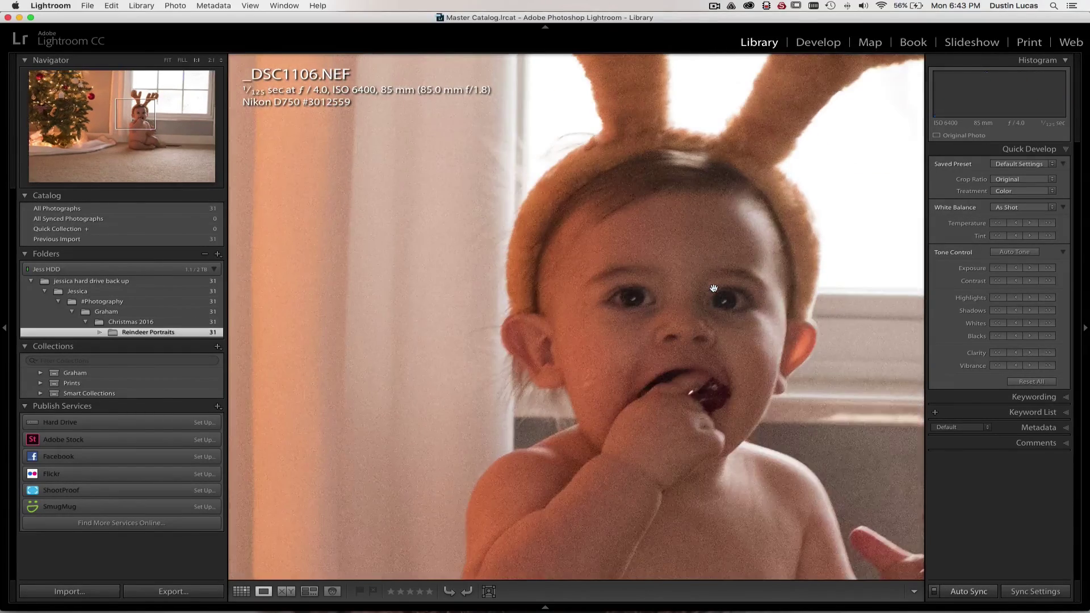
pyautogui.press('Right')
pyautogui.press('Right')
pyautogui.press('Right')
pyautogui.press('Right')
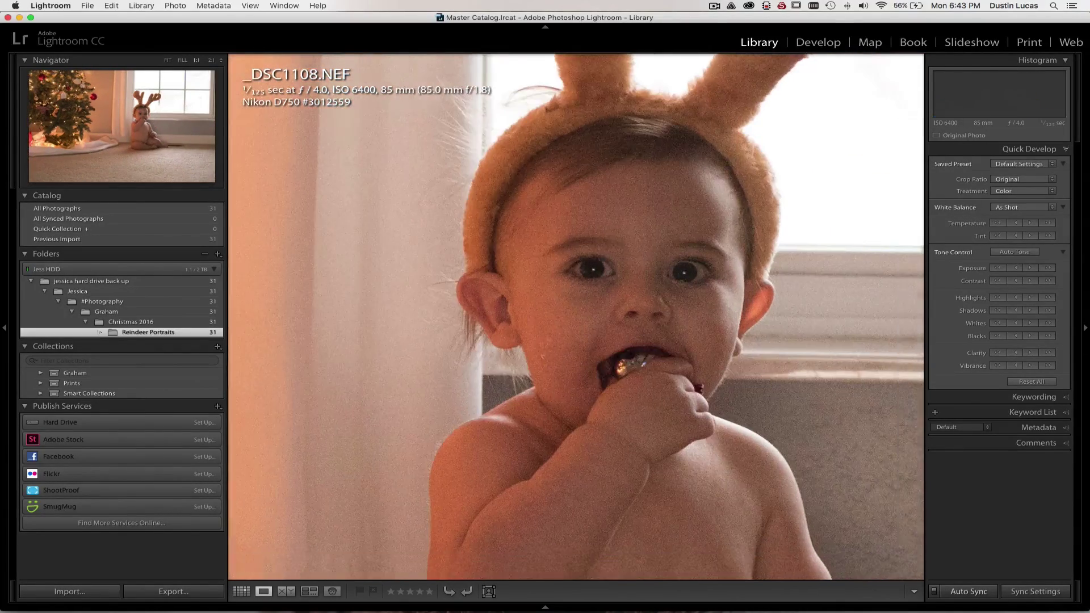
pyautogui.press('g')
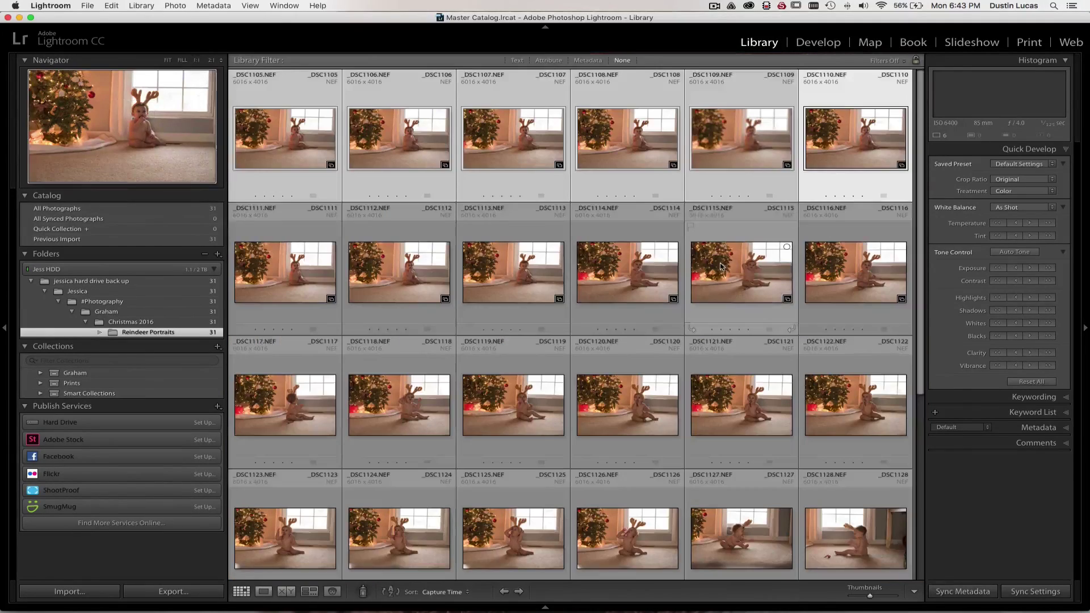
# Step: Open _DSC1109.NEF in the zoomed view and step forward to _DSC1112.NEF to compare preview loading
pyautogui.doubleClick(729, 149)
pyautogui.press('Right')
pyautogui.press('Right')
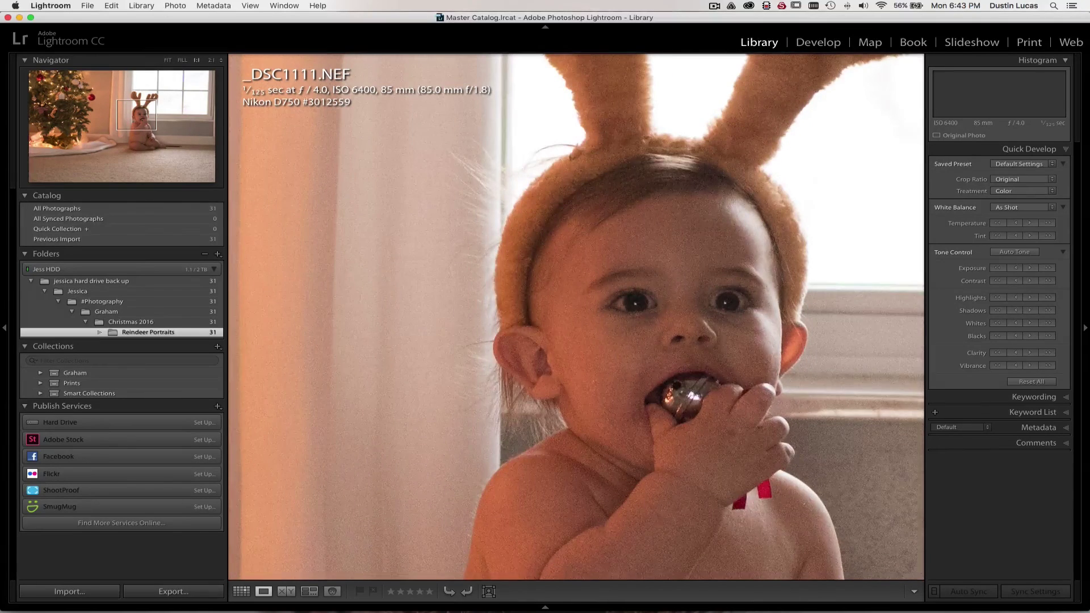
pyautogui.press('Right')
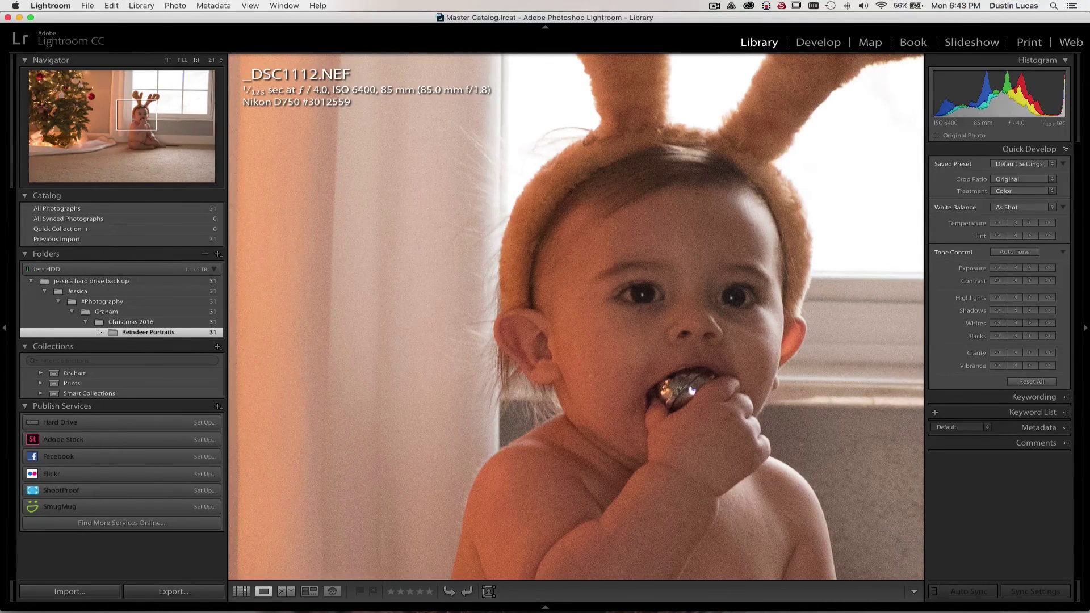
# Step: Return to the grid, select the photos _DSC1105.NEF through _DSC1116.NEF to review that batch, and release the selection
pyautogui.press('g')
pyautogui.click(292, 134)
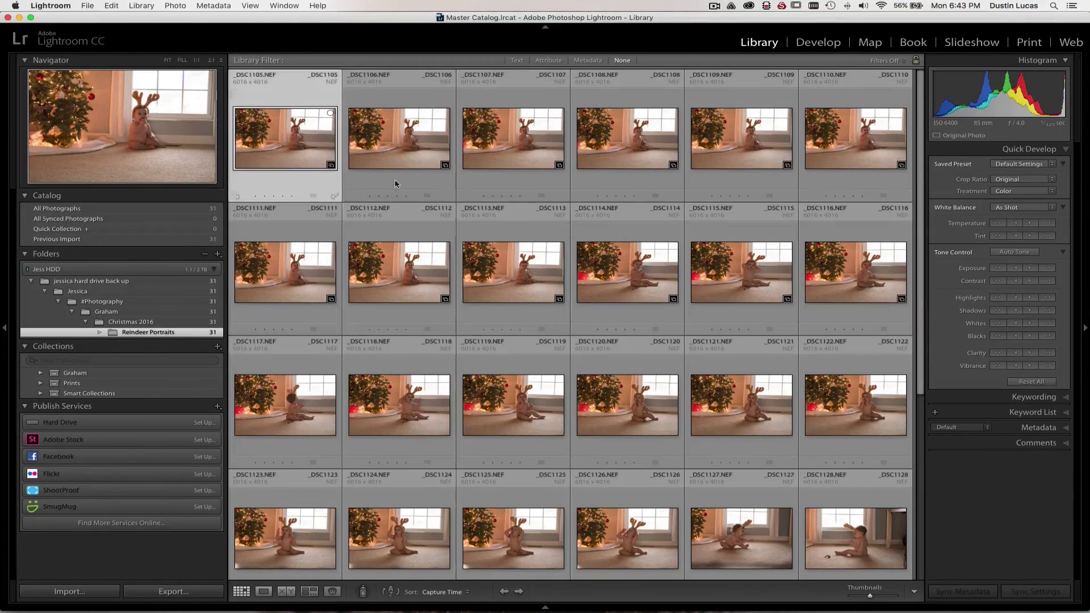
pyautogui.keyDown('shift'); pyautogui.click(903, 278); pyautogui.keyUp('shift')
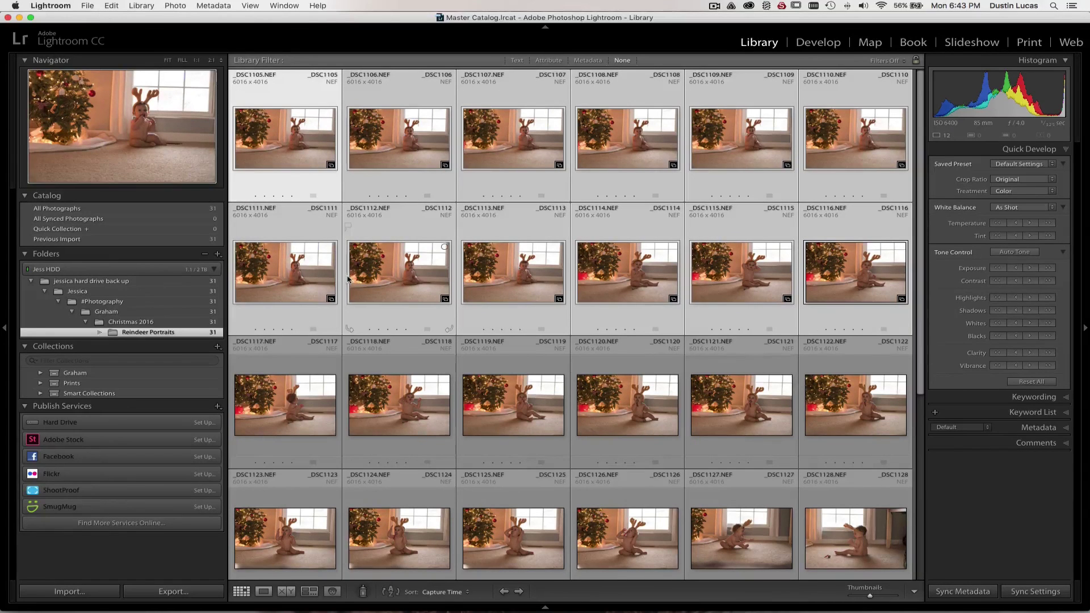
pyautogui.click(493, 397)
# Step: Open _DSC1105.NEF in the full-photo view and step forward through the folder to the black-and-white copy of _DSC1134.NEF
pyautogui.click(279, 158)
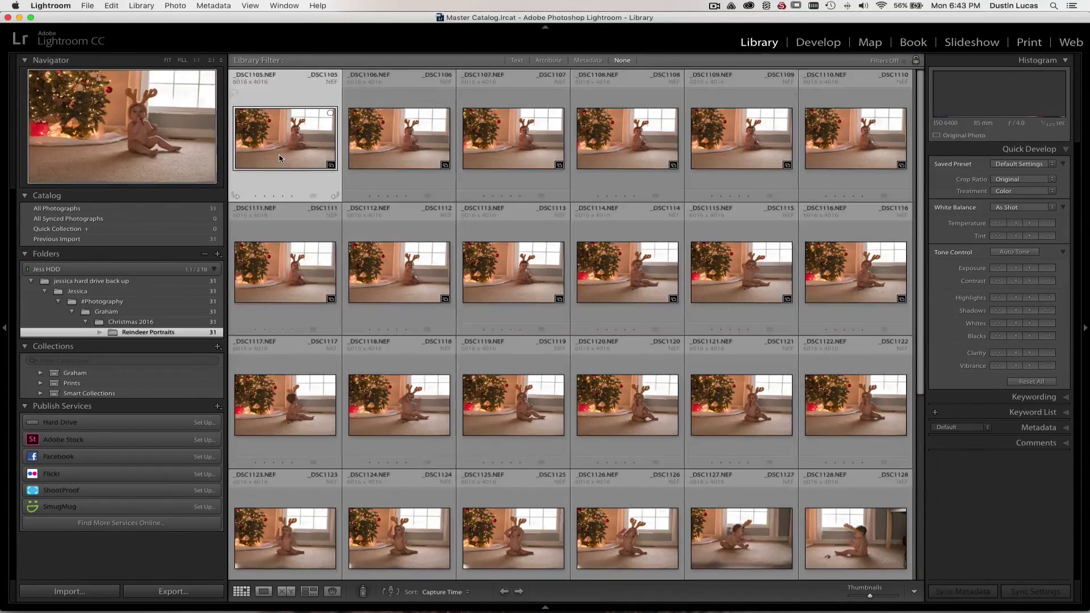
pyautogui.doubleClick(280, 158)
pyautogui.click(280, 151)
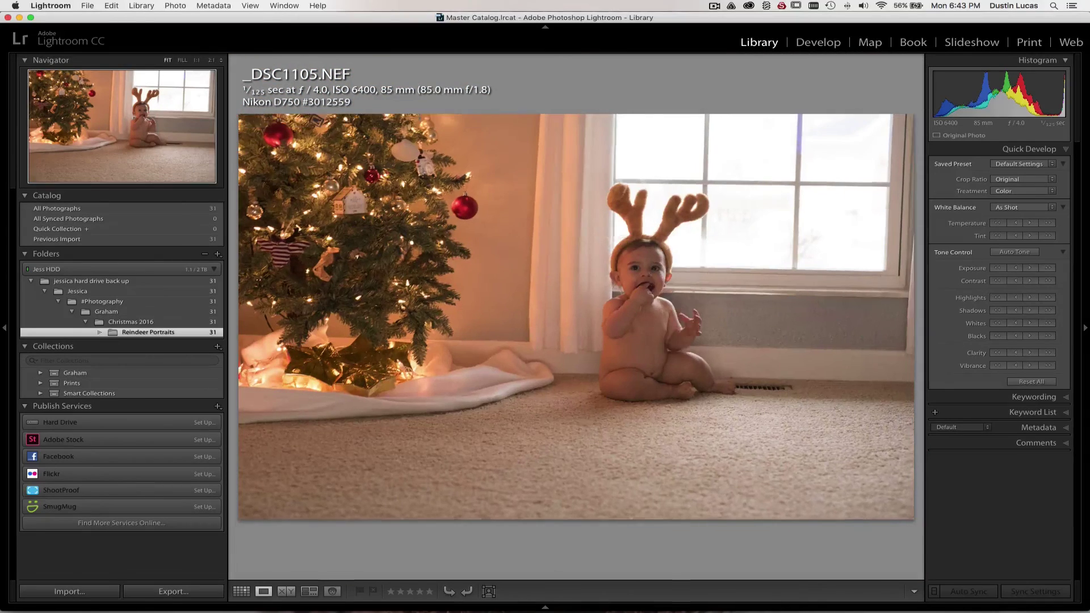
pyautogui.press('Right')
pyautogui.press('Right')
pyautogui.press('Right')
pyautogui.press('Right')
pyautogui.press('Right')
pyautogui.press('Right')
pyautogui.press('Right')
pyautogui.press('Right')
pyautogui.press('Right')
pyautogui.press('Right')
pyautogui.press('Right')
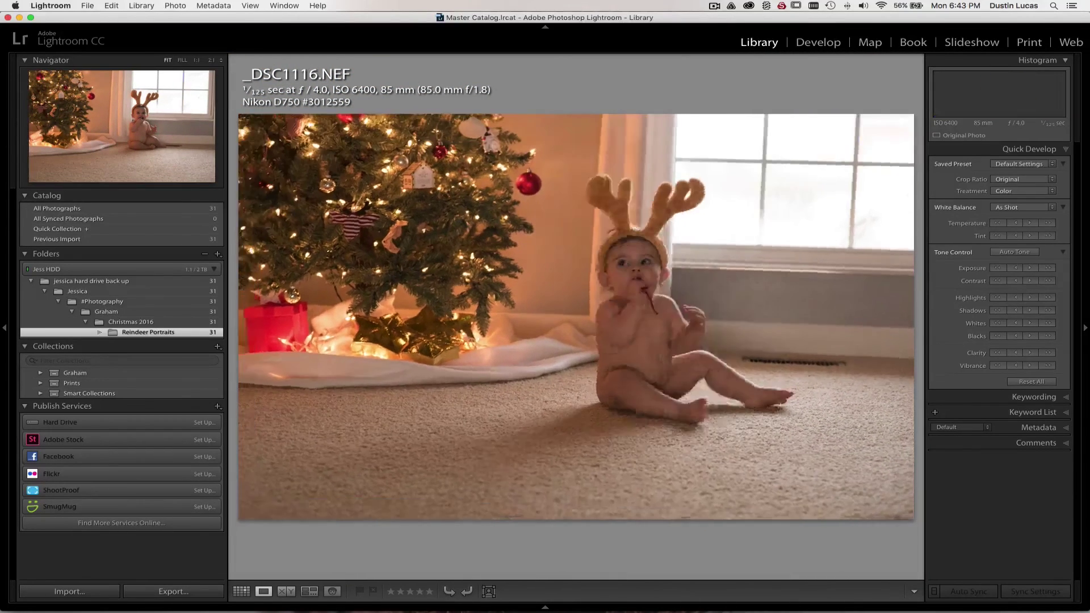
pyautogui.press('Right')
pyautogui.press('Right')
pyautogui.press('Right')
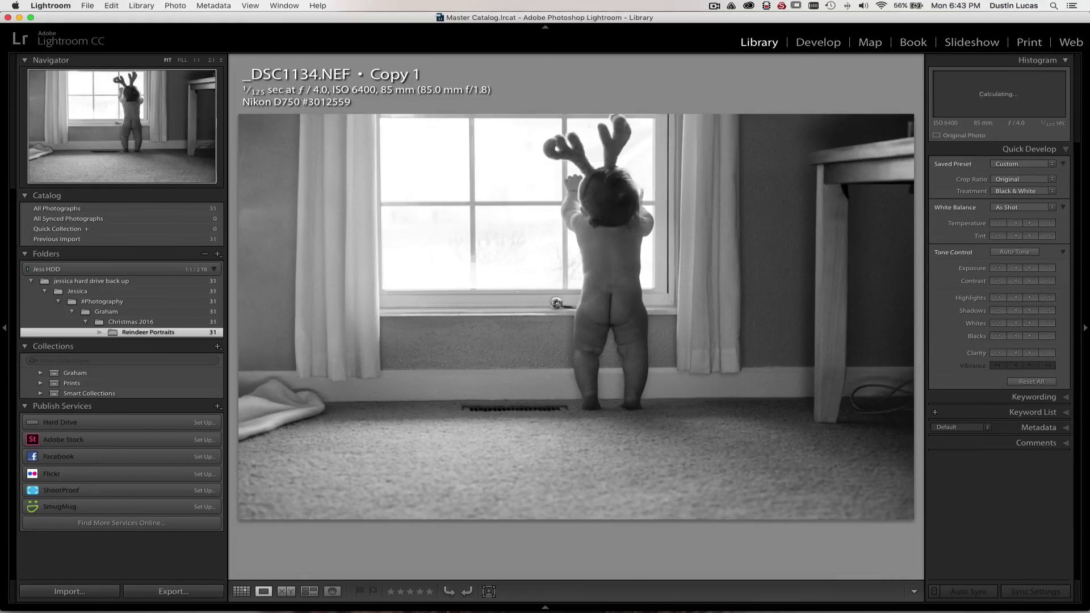
# Step: Return to the grid and open the original color _DSC1134.NEF in the full-photo view
pyautogui.press('g')
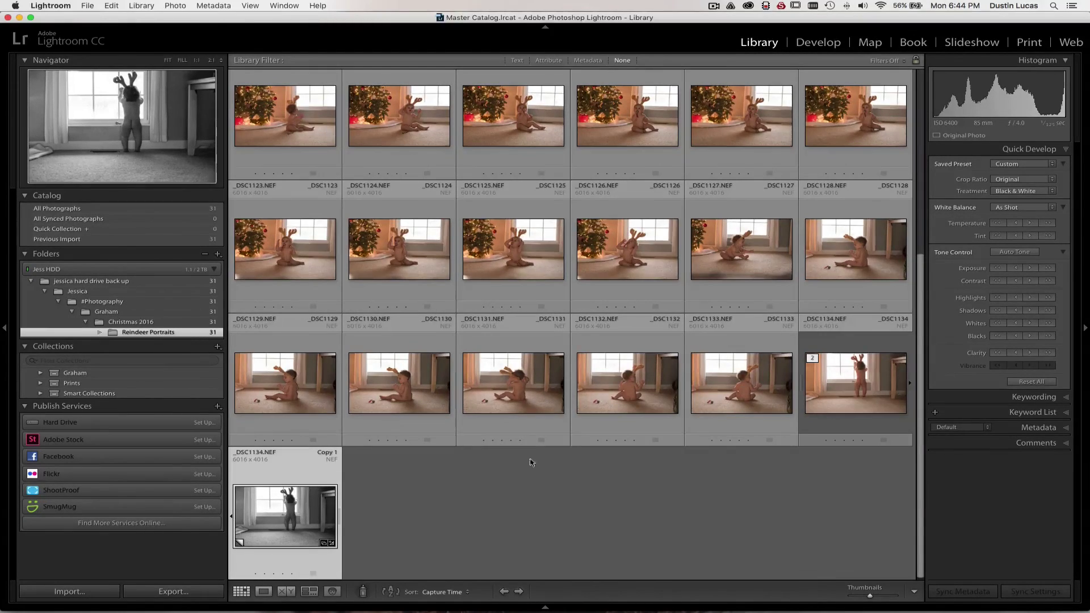
pyautogui.press('Left')
pyautogui.press('e')
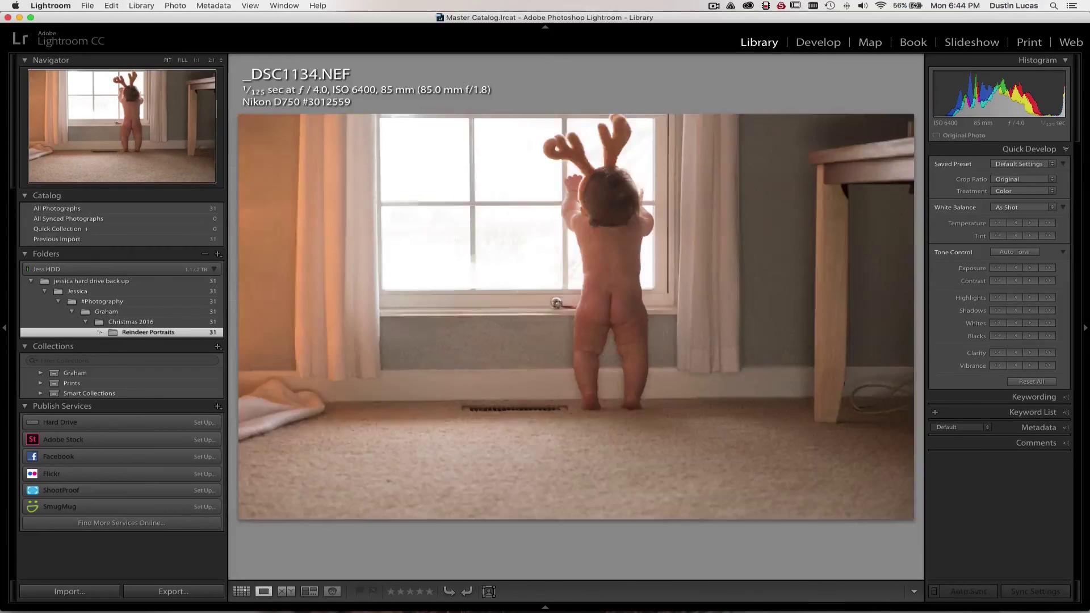
# Step: Step backward through the Reindeer Portraits photos to _DSC1105.NEF to compare how quickly they load
pyautogui.press('Left')
pyautogui.press('Left')
pyautogui.press('Left')
pyautogui.press('Left')
pyautogui.press('Left')
pyautogui.press('Left')
pyautogui.press('Left')
pyautogui.press('Left')
pyautogui.press('Left')
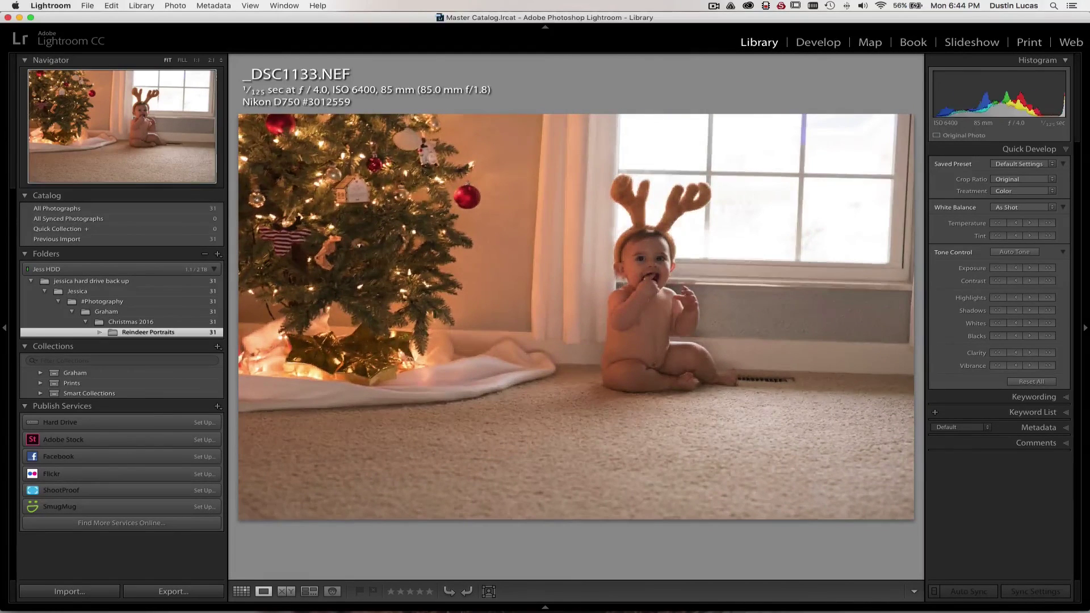
pyautogui.press('Left')
pyautogui.press('Left')
pyautogui.press('Left')
pyautogui.press('Left')
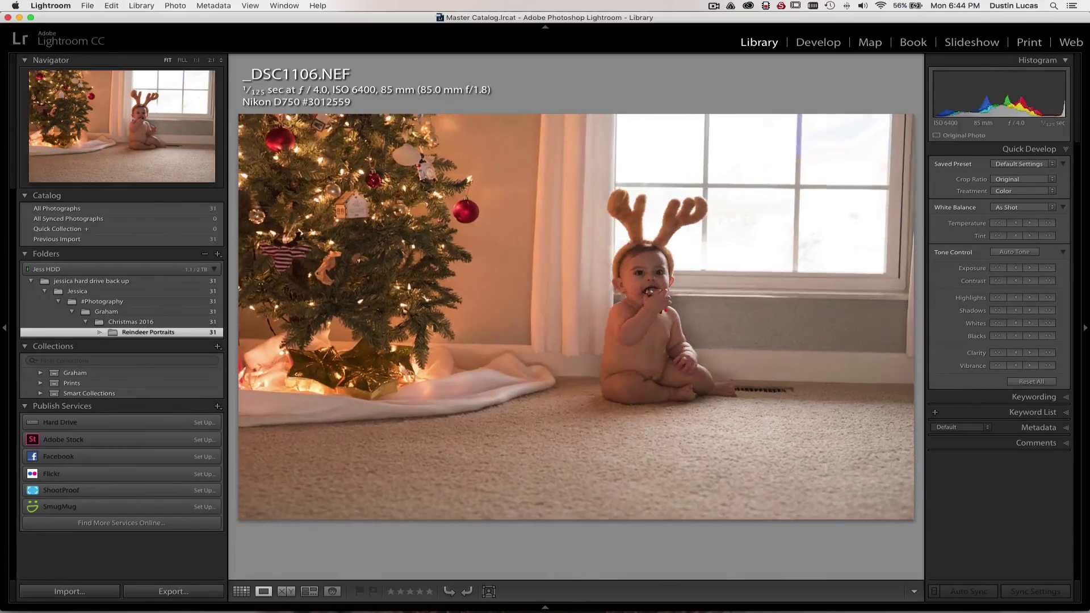
pyautogui.press('Left')
pyautogui.press('Left')
pyautogui.press('Left')
pyautogui.press('Left')
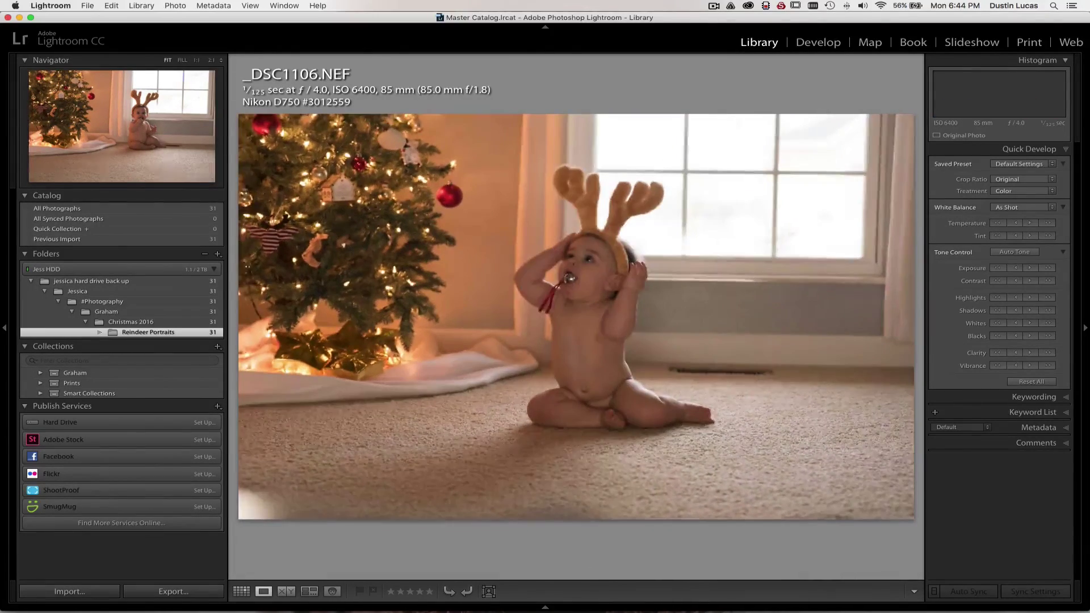
pyautogui.press('Left')
pyautogui.press('Left')
pyautogui.press('Left')
pyautogui.press('Left')
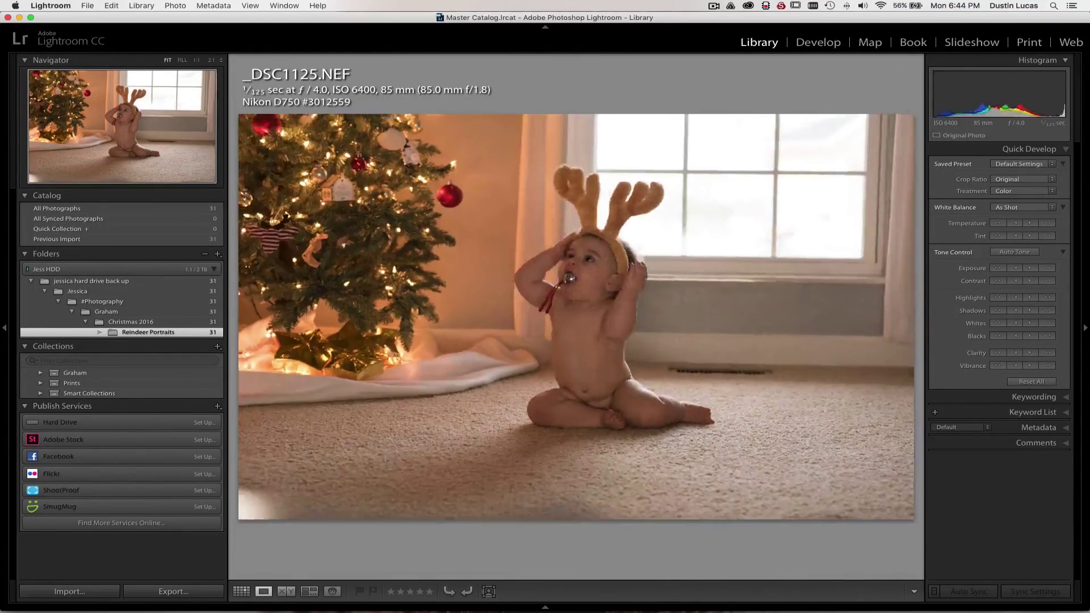
pyautogui.press('Left')
pyautogui.press('Left')
pyautogui.press('Left')
pyautogui.press('Left')
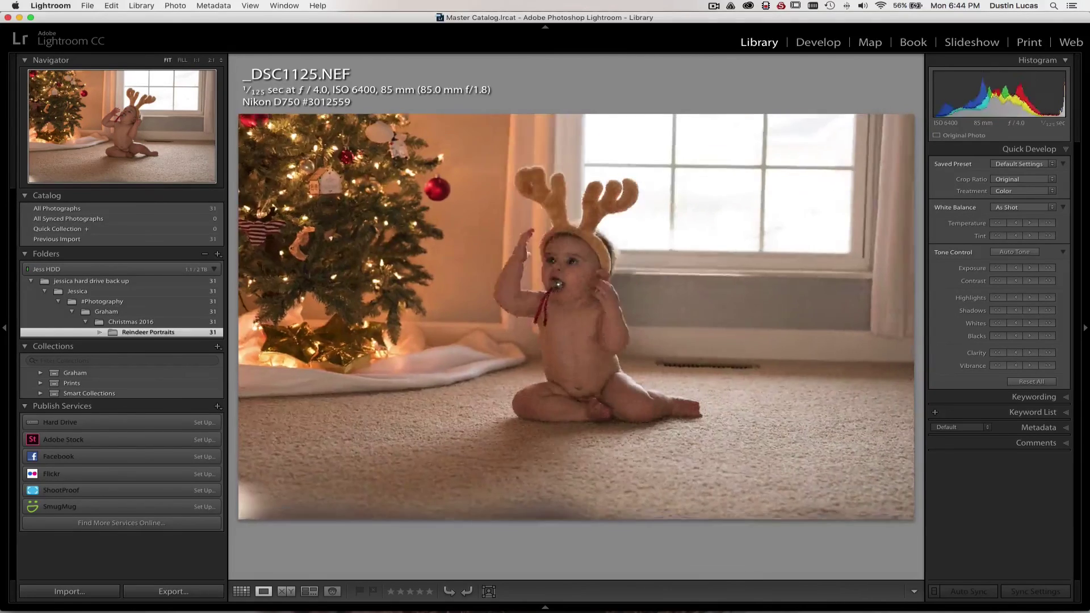
pyautogui.press('Left')
pyautogui.press('Left')
pyautogui.press('Left')
pyautogui.press('Left')
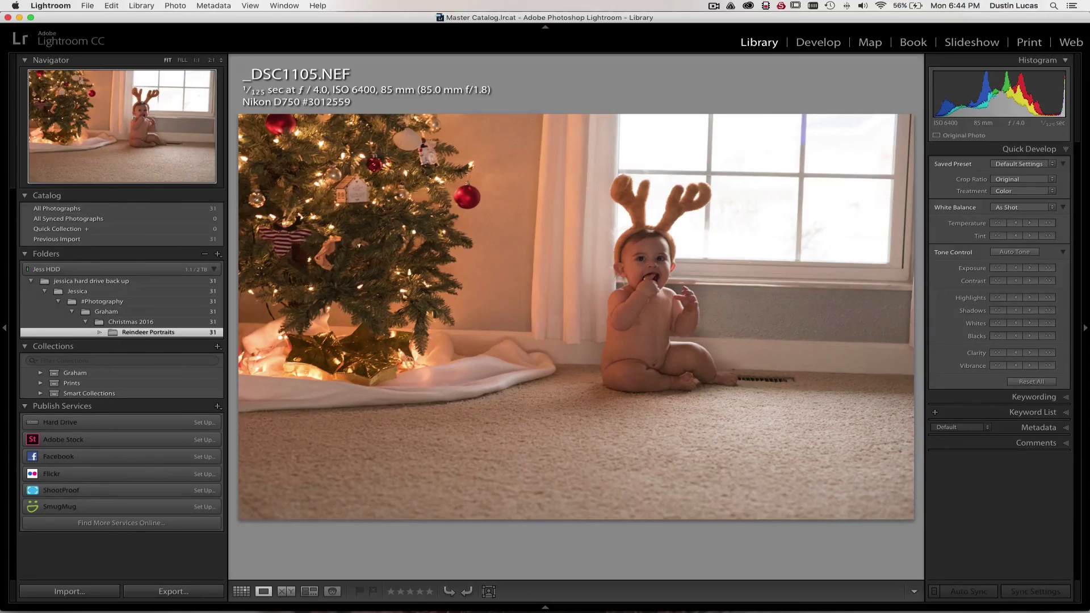
# Step: Dim and black out the surroundings of _DSC1105.NEF with Lights Out, hide all panels to enlarge the photo, and restore normal lighting
pyautogui.press('l')
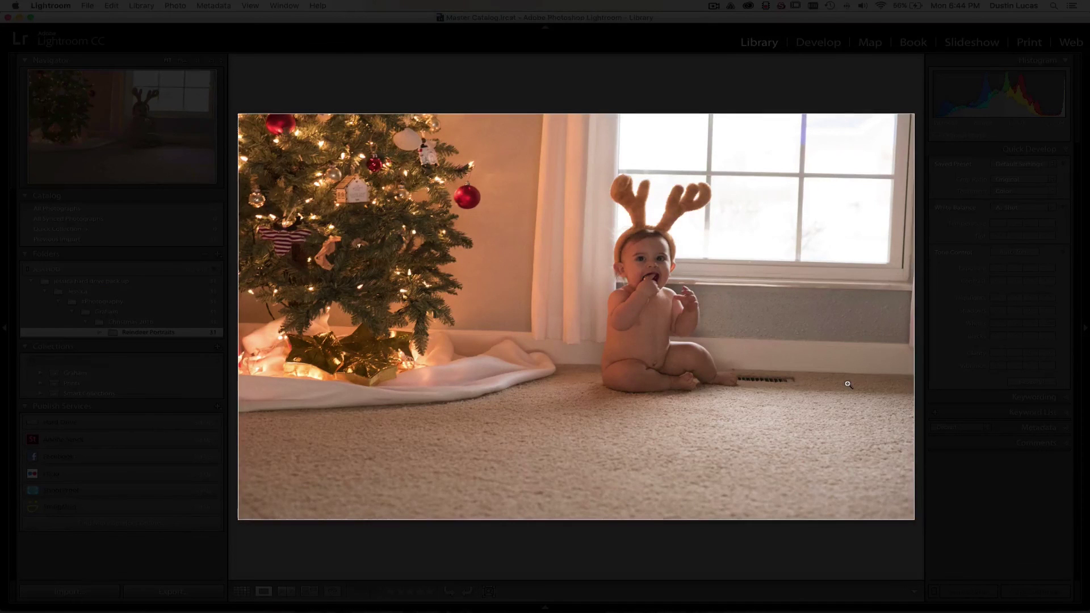
pyautogui.press('l')
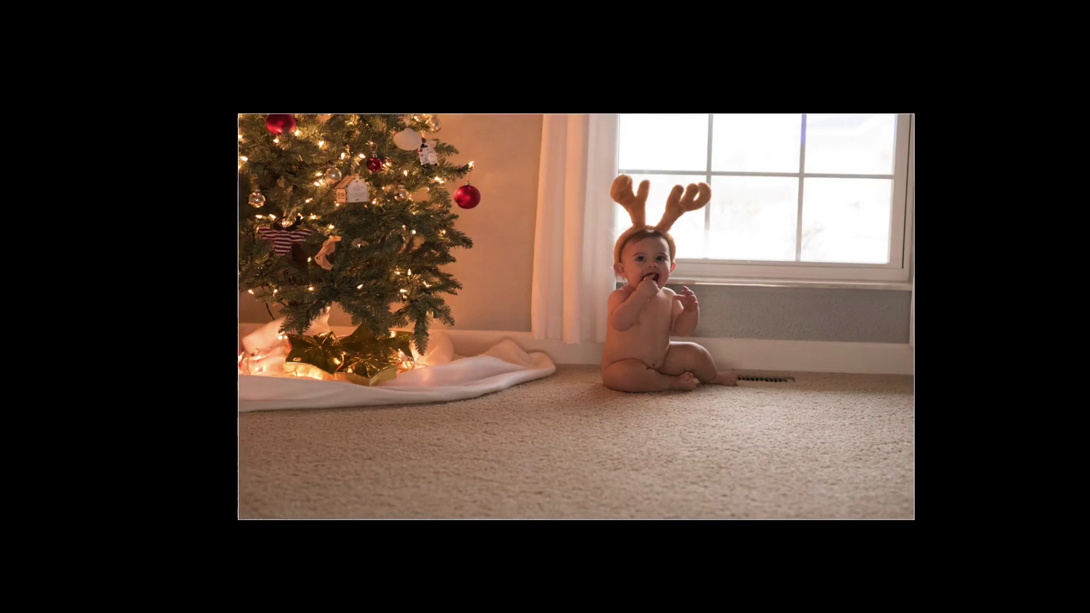
pyautogui.hotkey('shift', 'Tab')
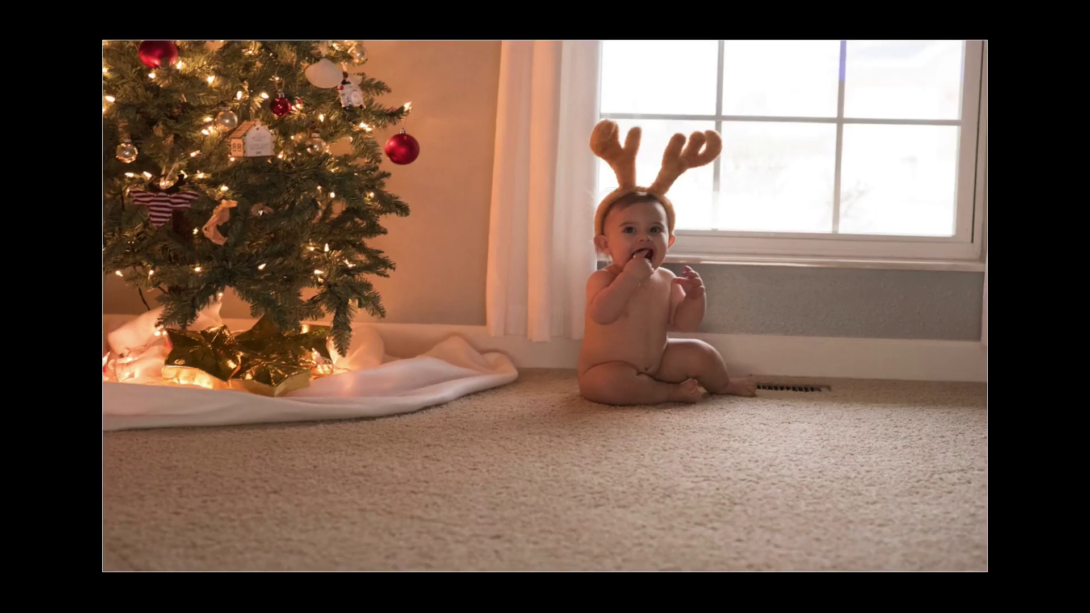
pyautogui.press('l')
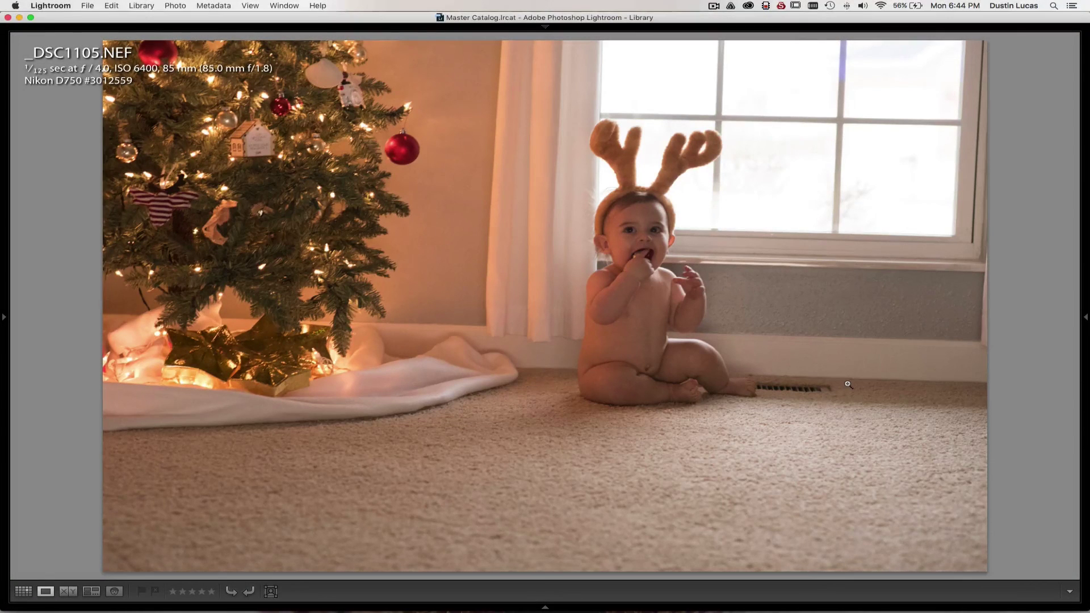